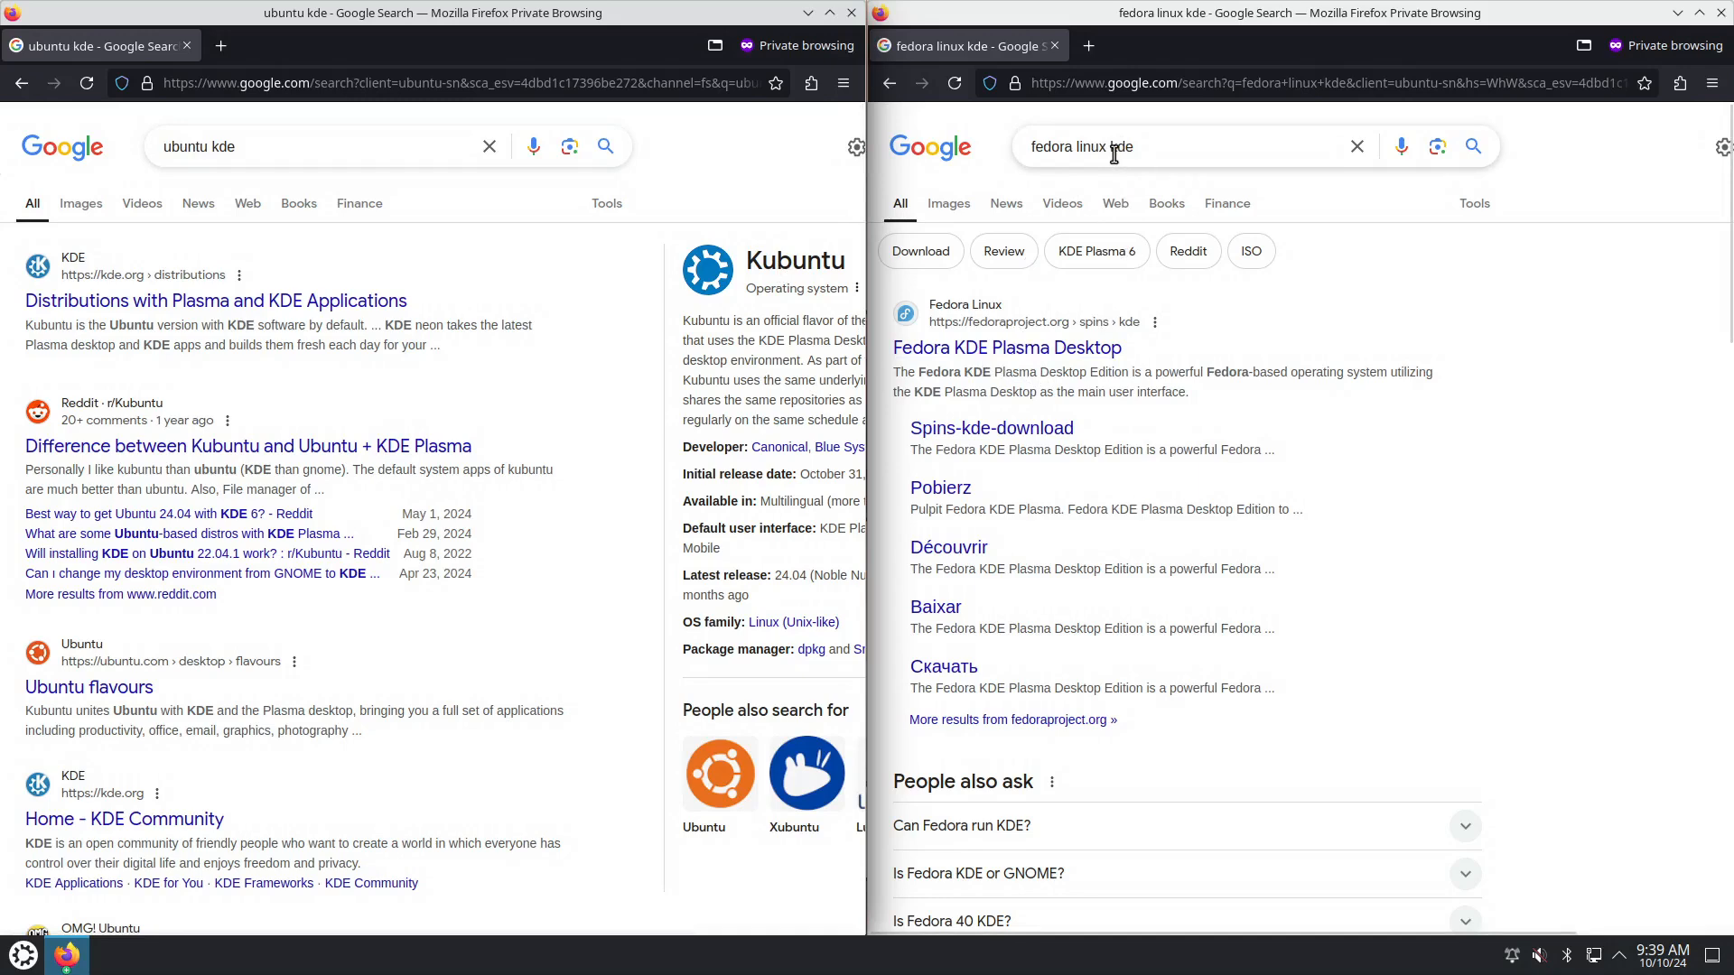
Open the Fedora KDE Plasma Desktop result in a new tab and switch to it.
right_click(1034, 351)
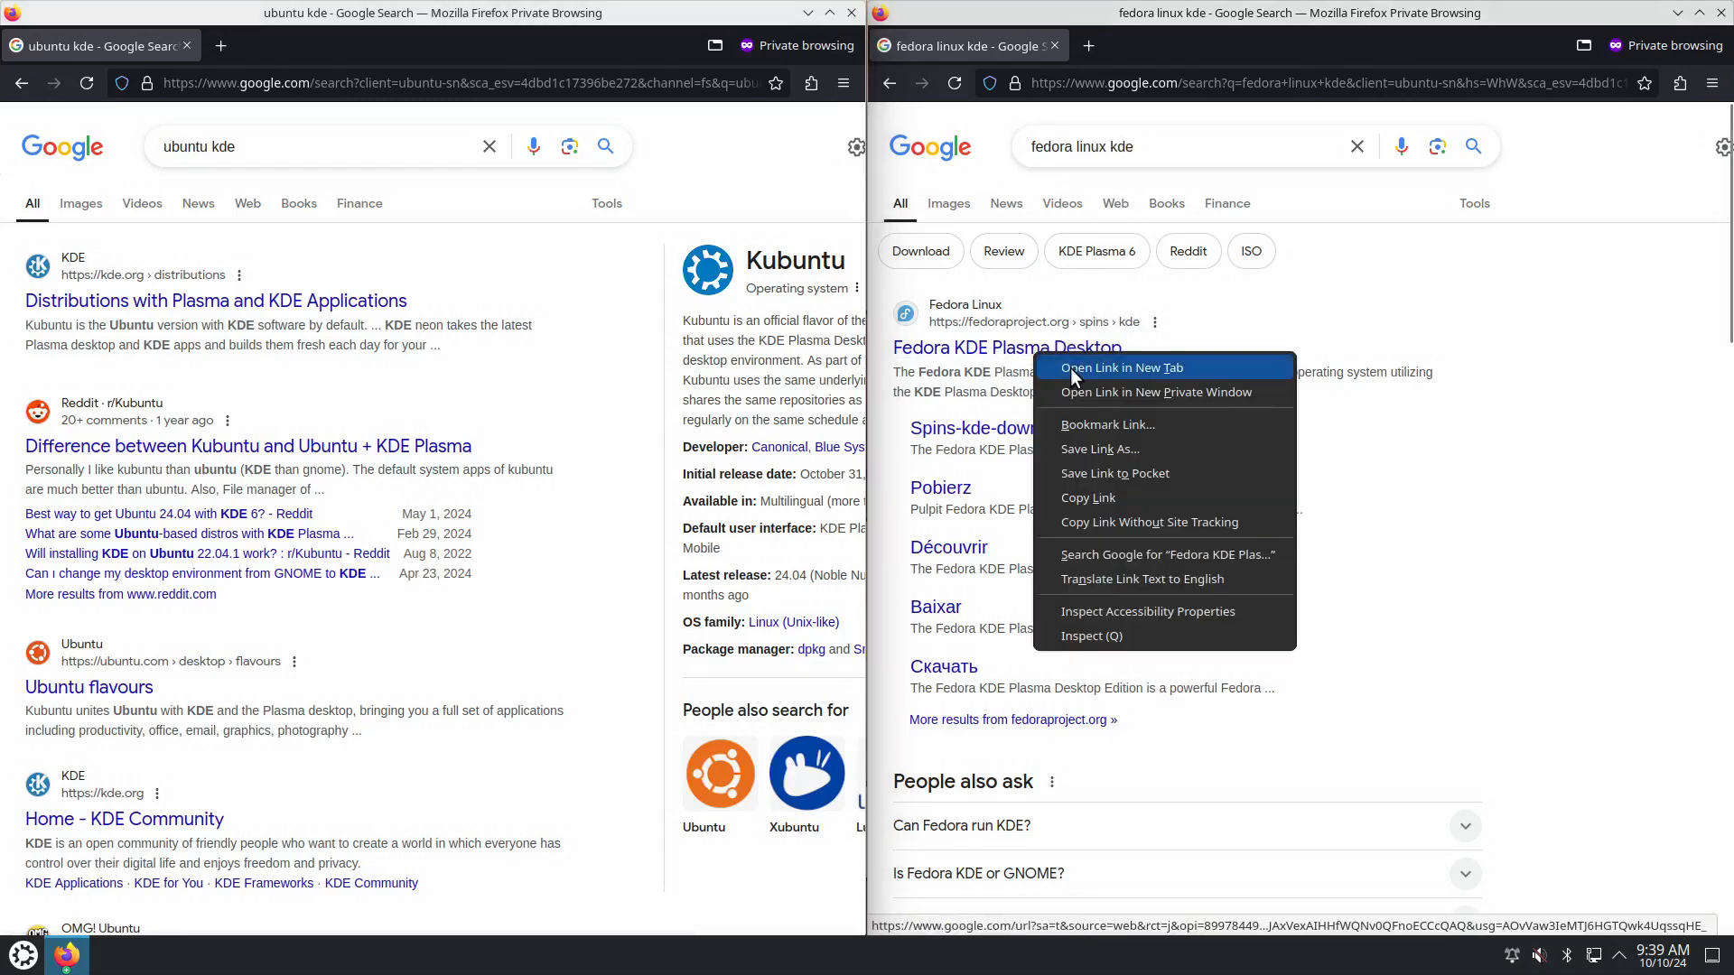
left_click(1070, 367)
left_click(1156, 43)
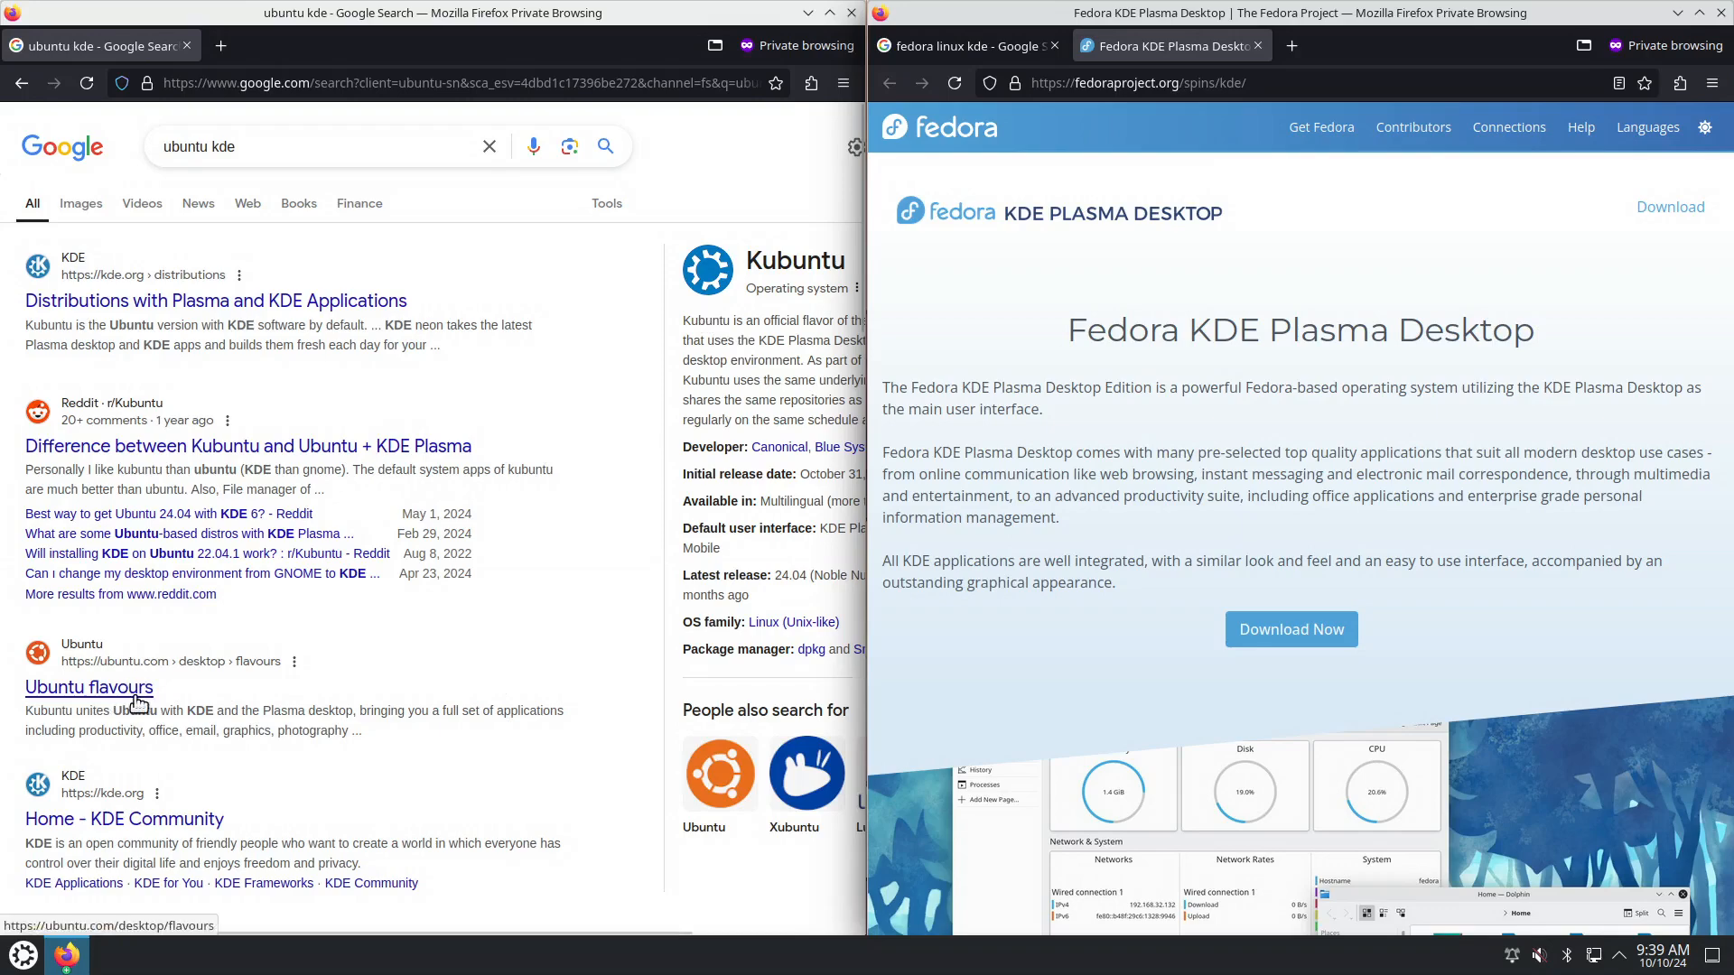
Open the Ubuntu flavours link in a new tab and switch to it.
scroll(137, 702, "down", 4)
right_click(123, 327)
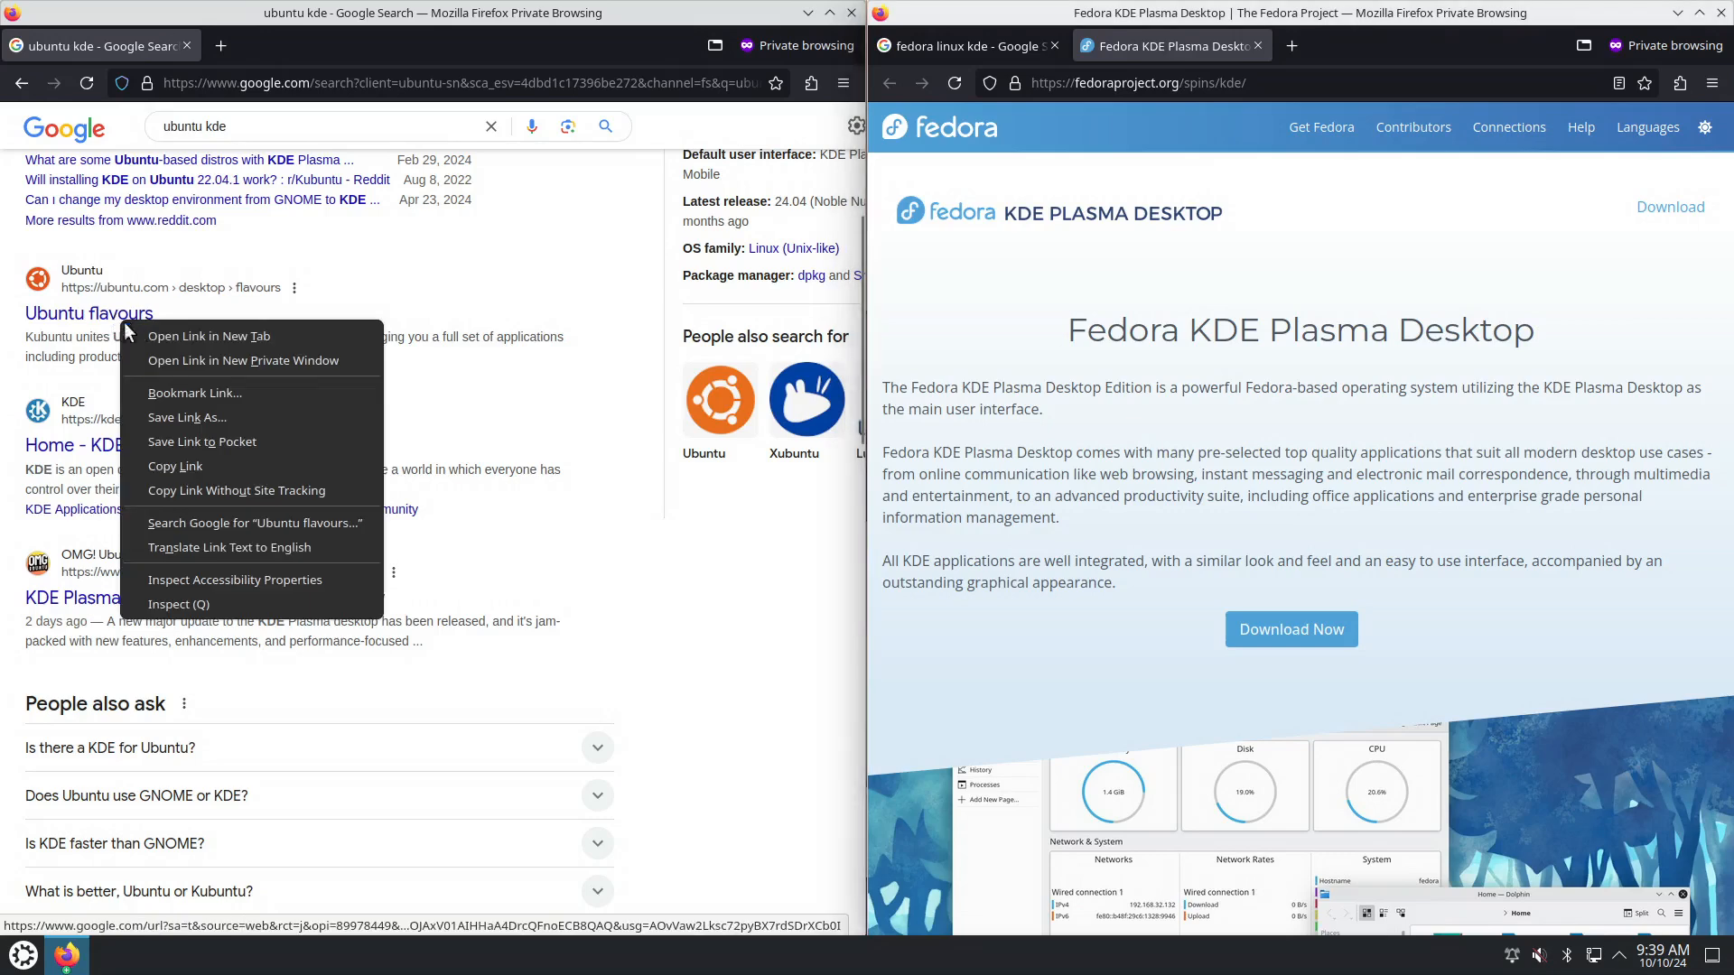
left_click(126, 334)
scroll(580, 569, "up", 4)
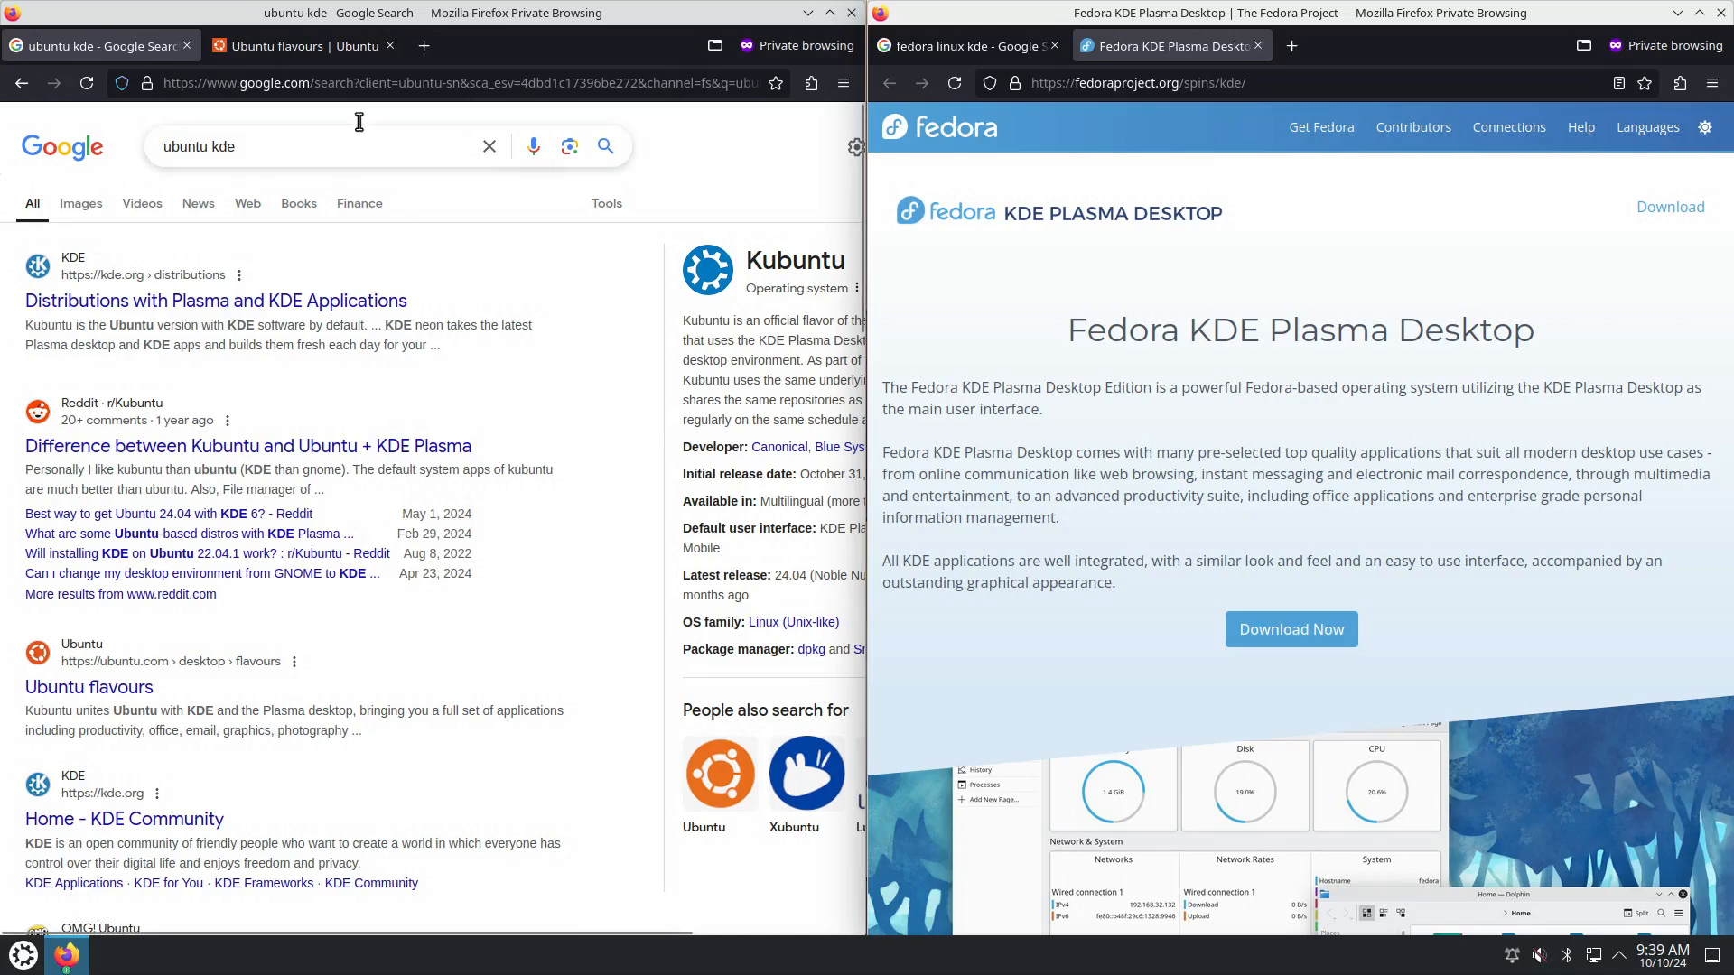
left_click(317, 47)
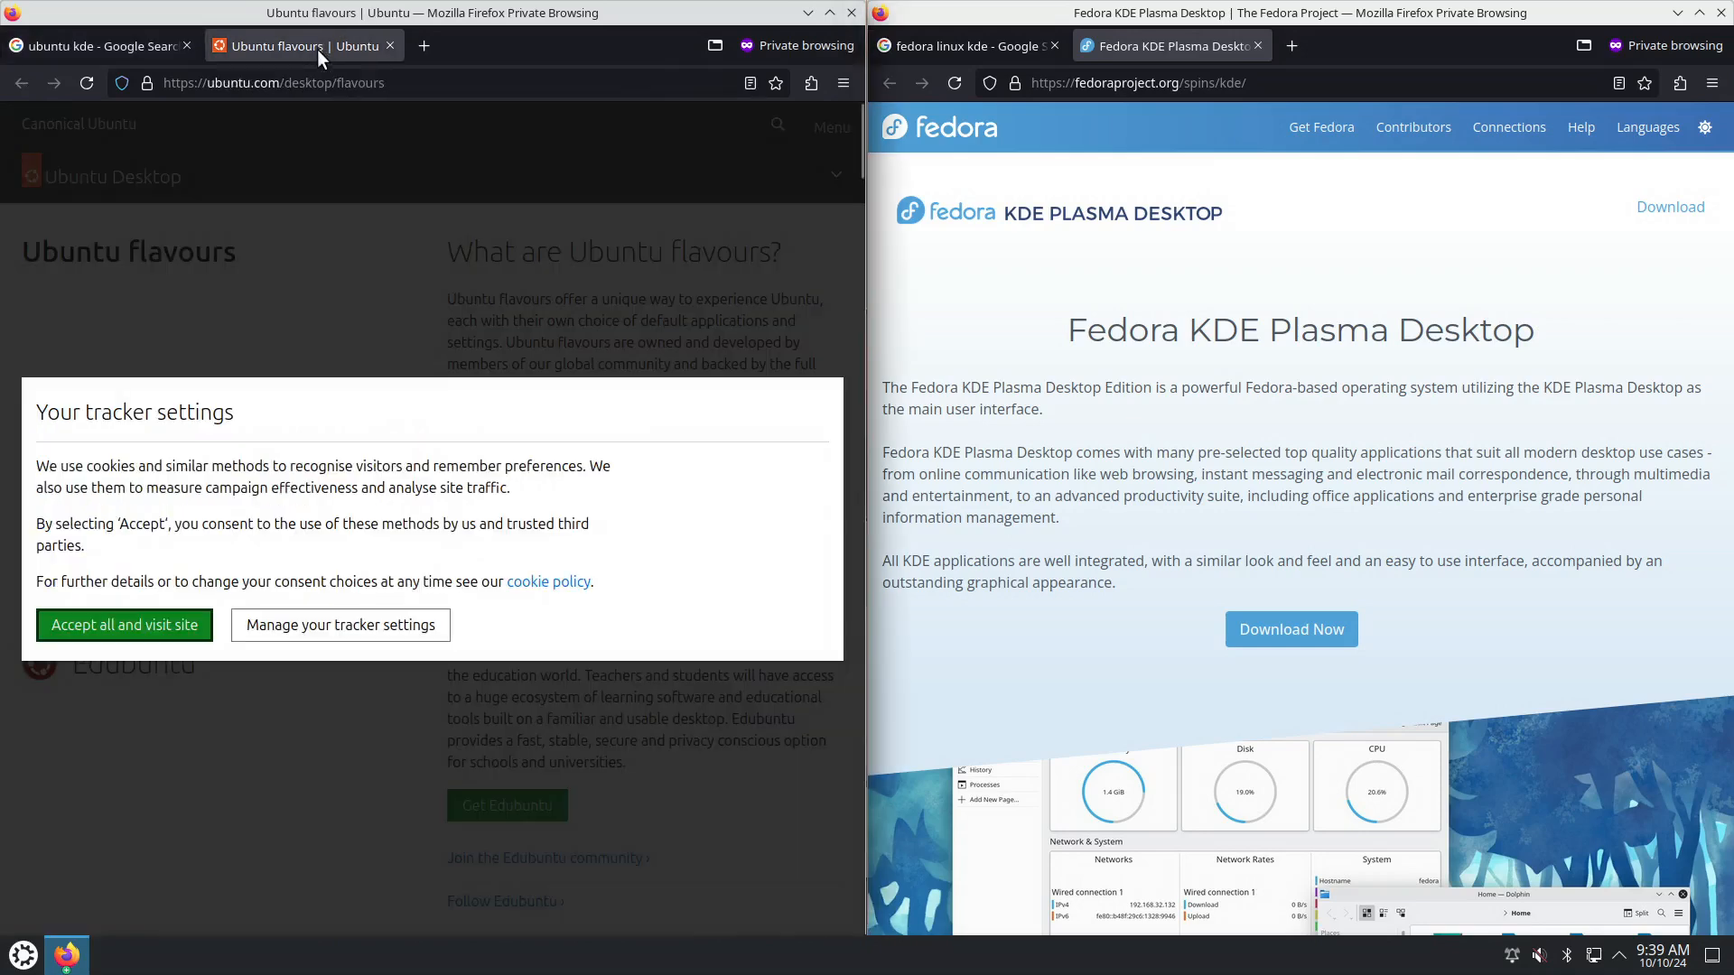
Accept the site's cookies, then go from Get Kubuntu to the Kubuntu home page.
left_click(167, 630)
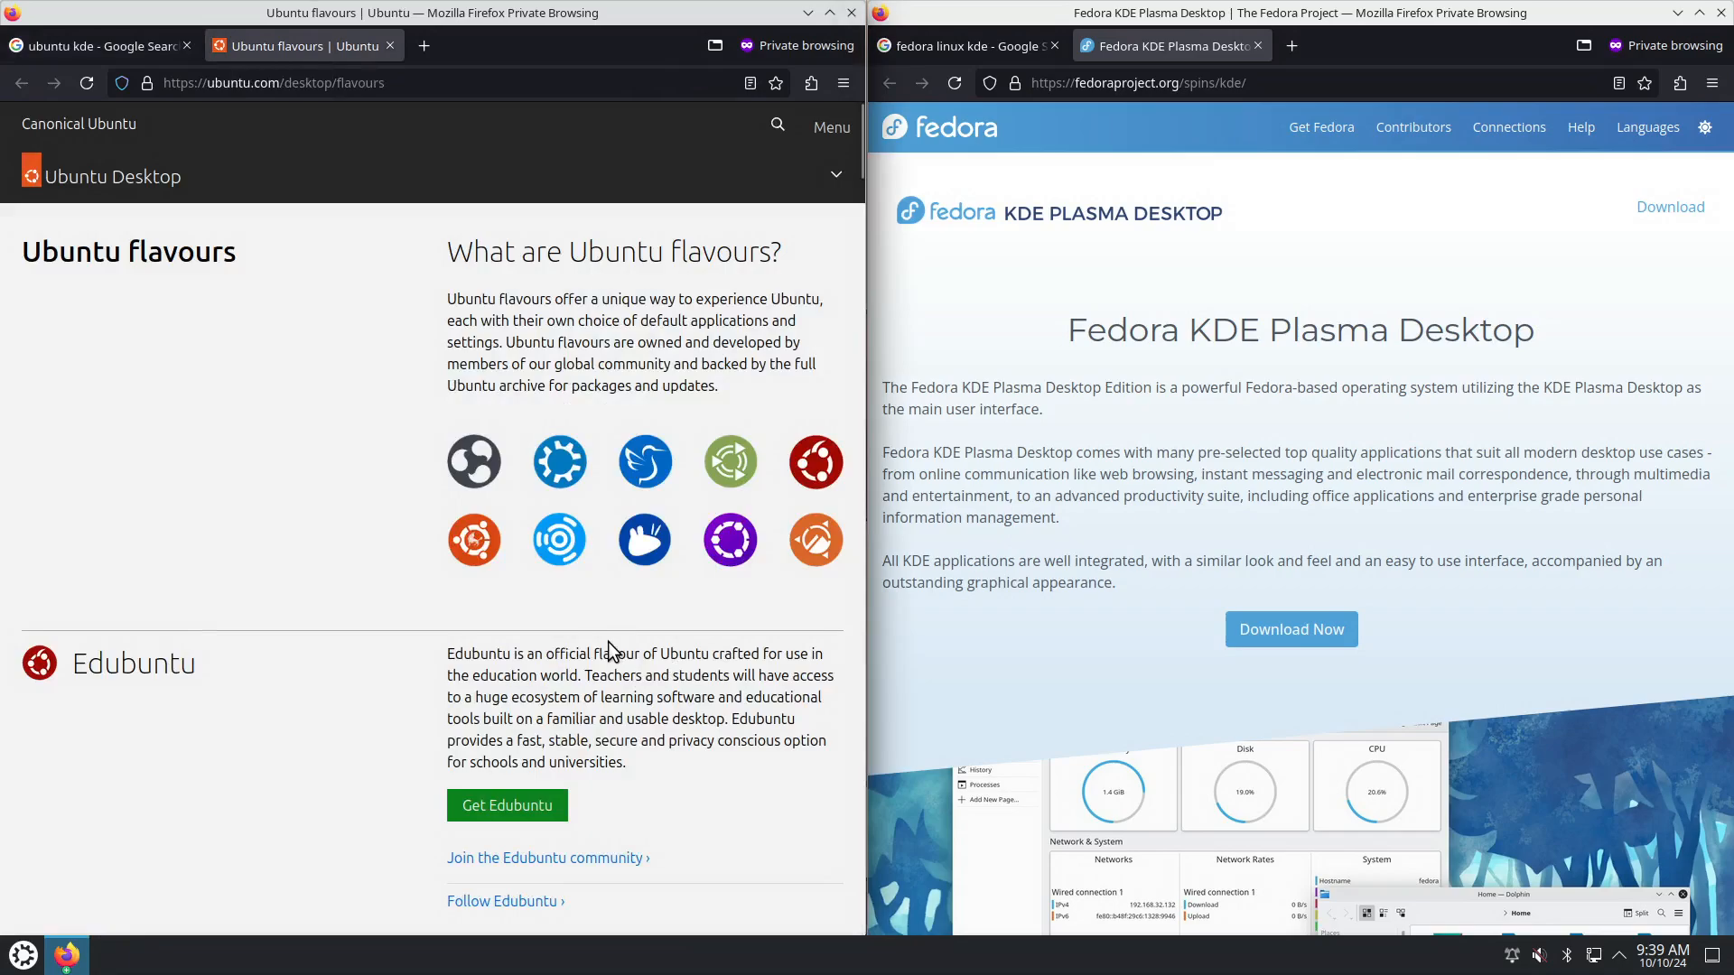
scroll(609, 648, "down", 8)
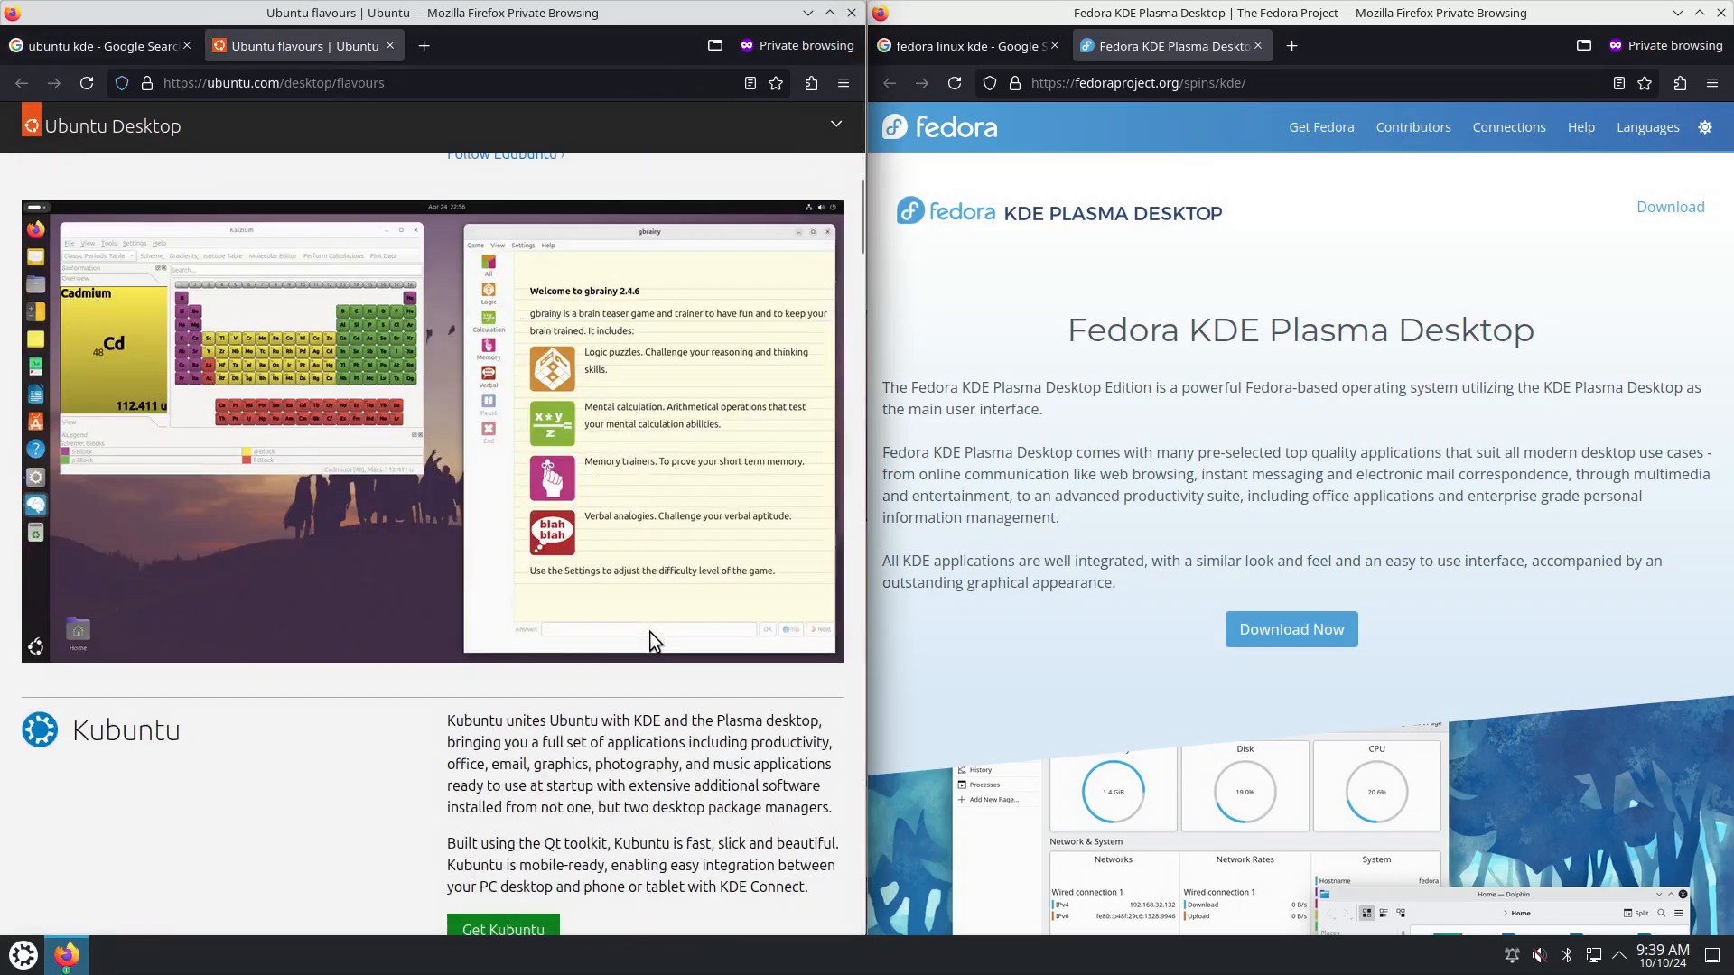
scroll(649, 631, "down", 3)
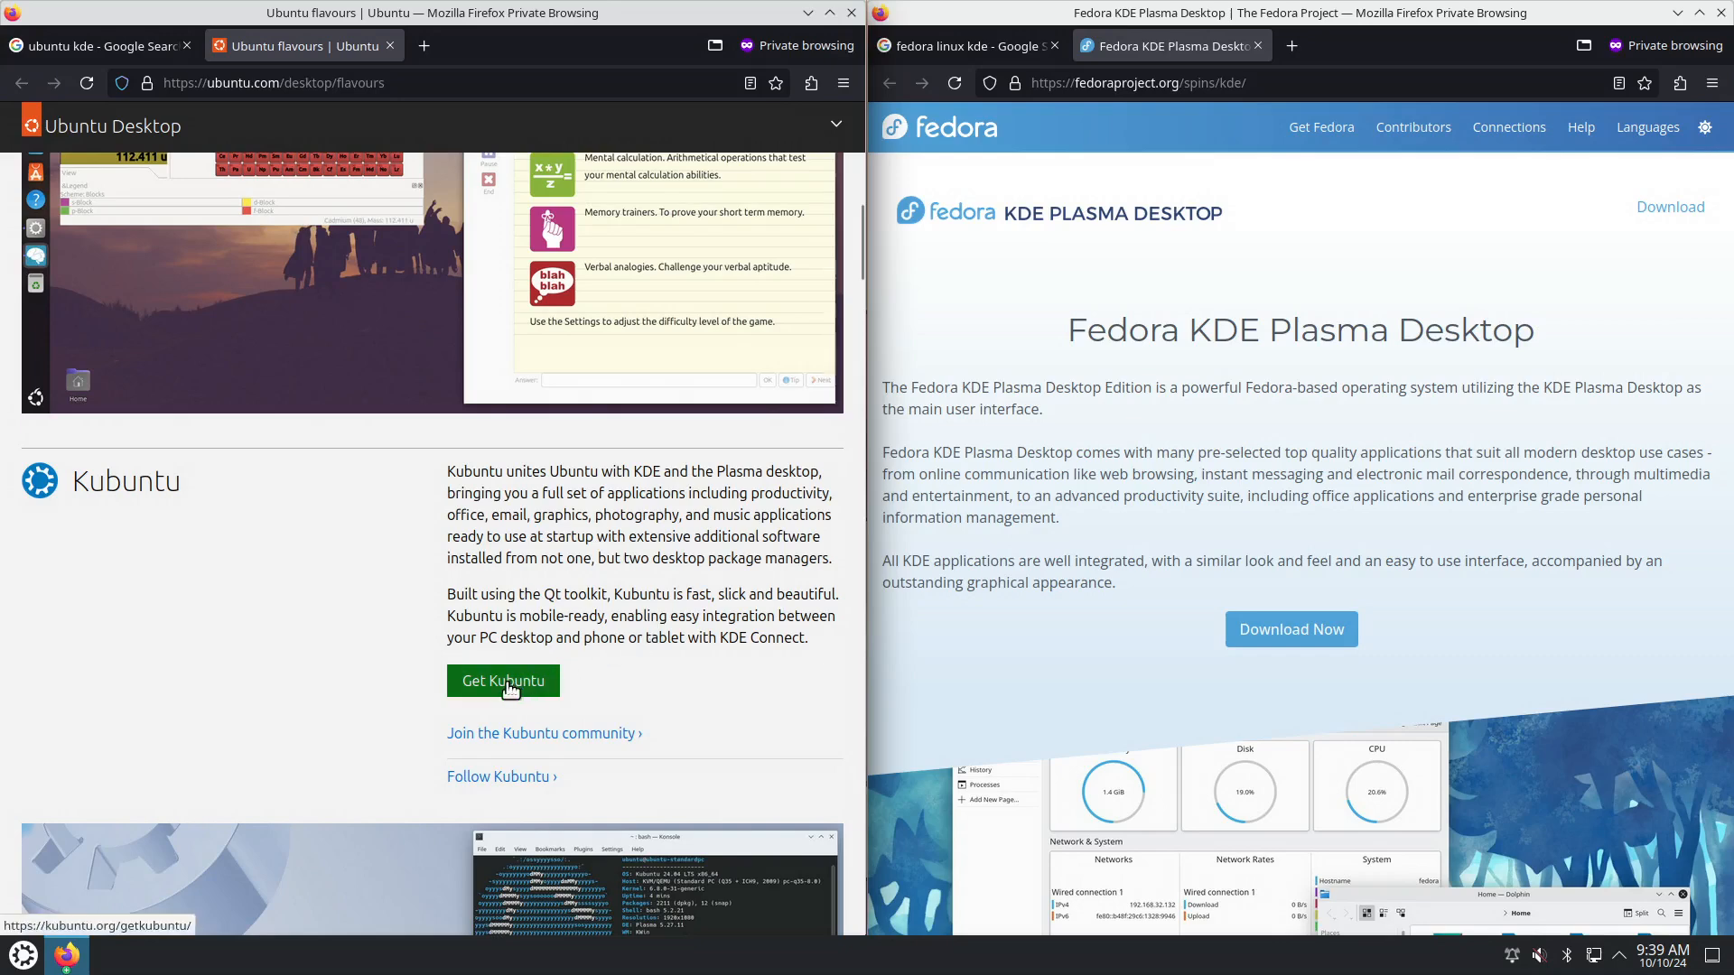
left_click(506, 683)
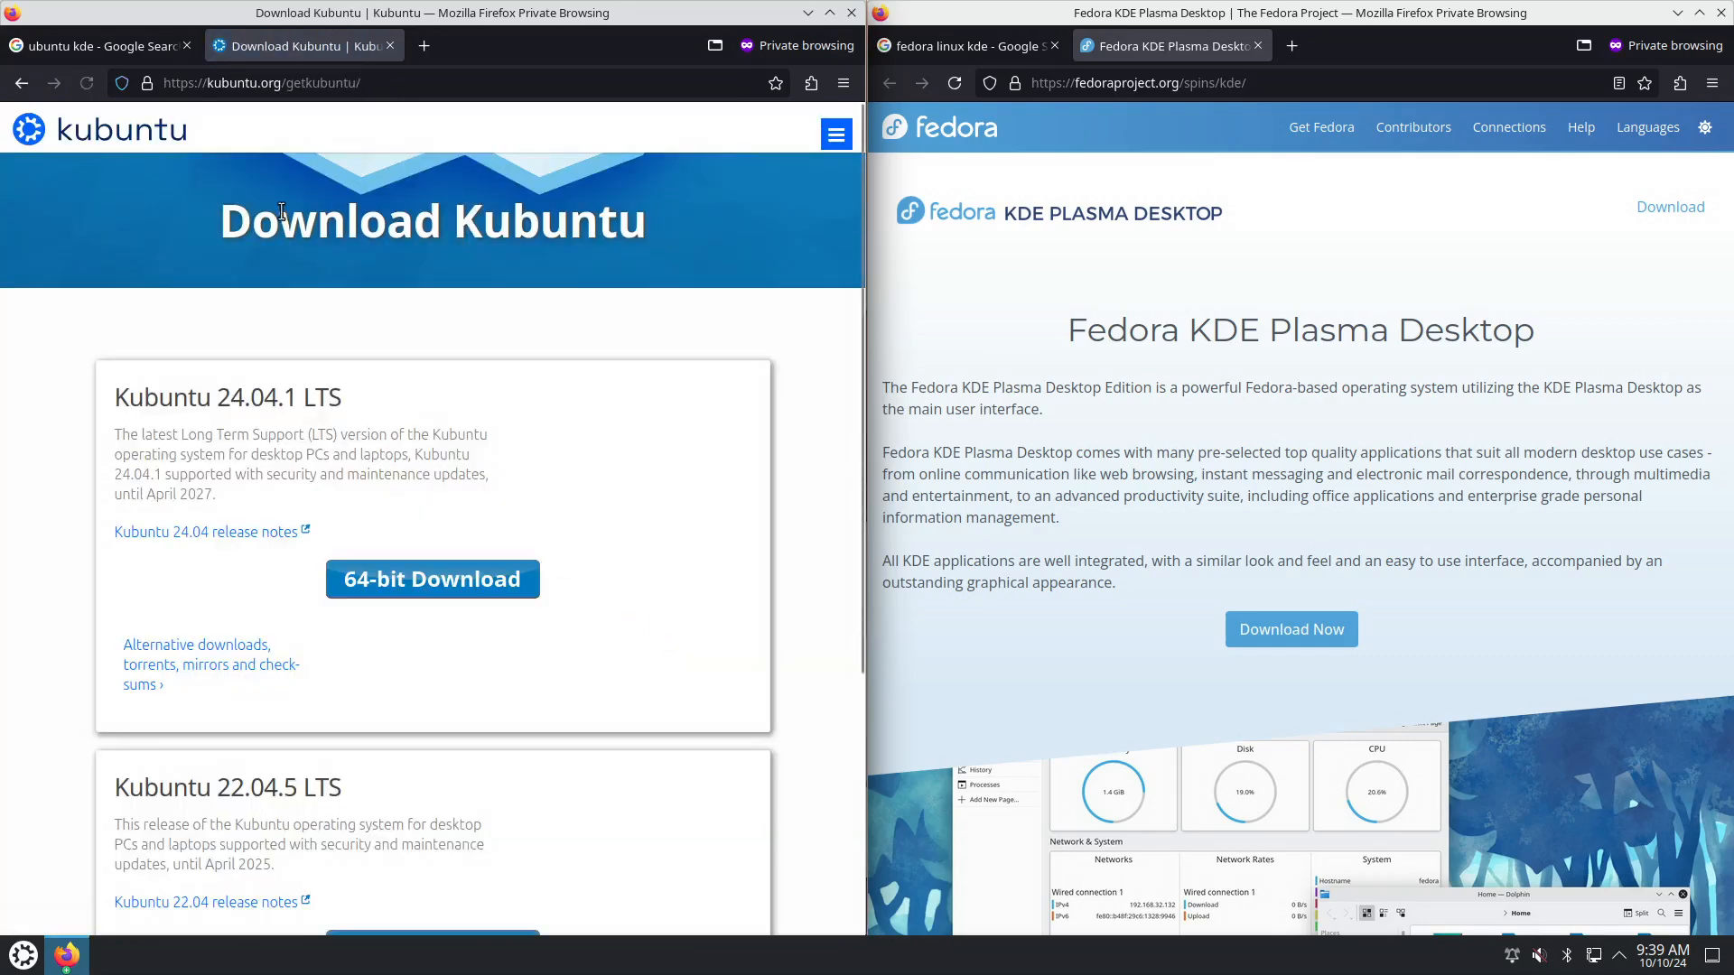
left_click(28, 131)
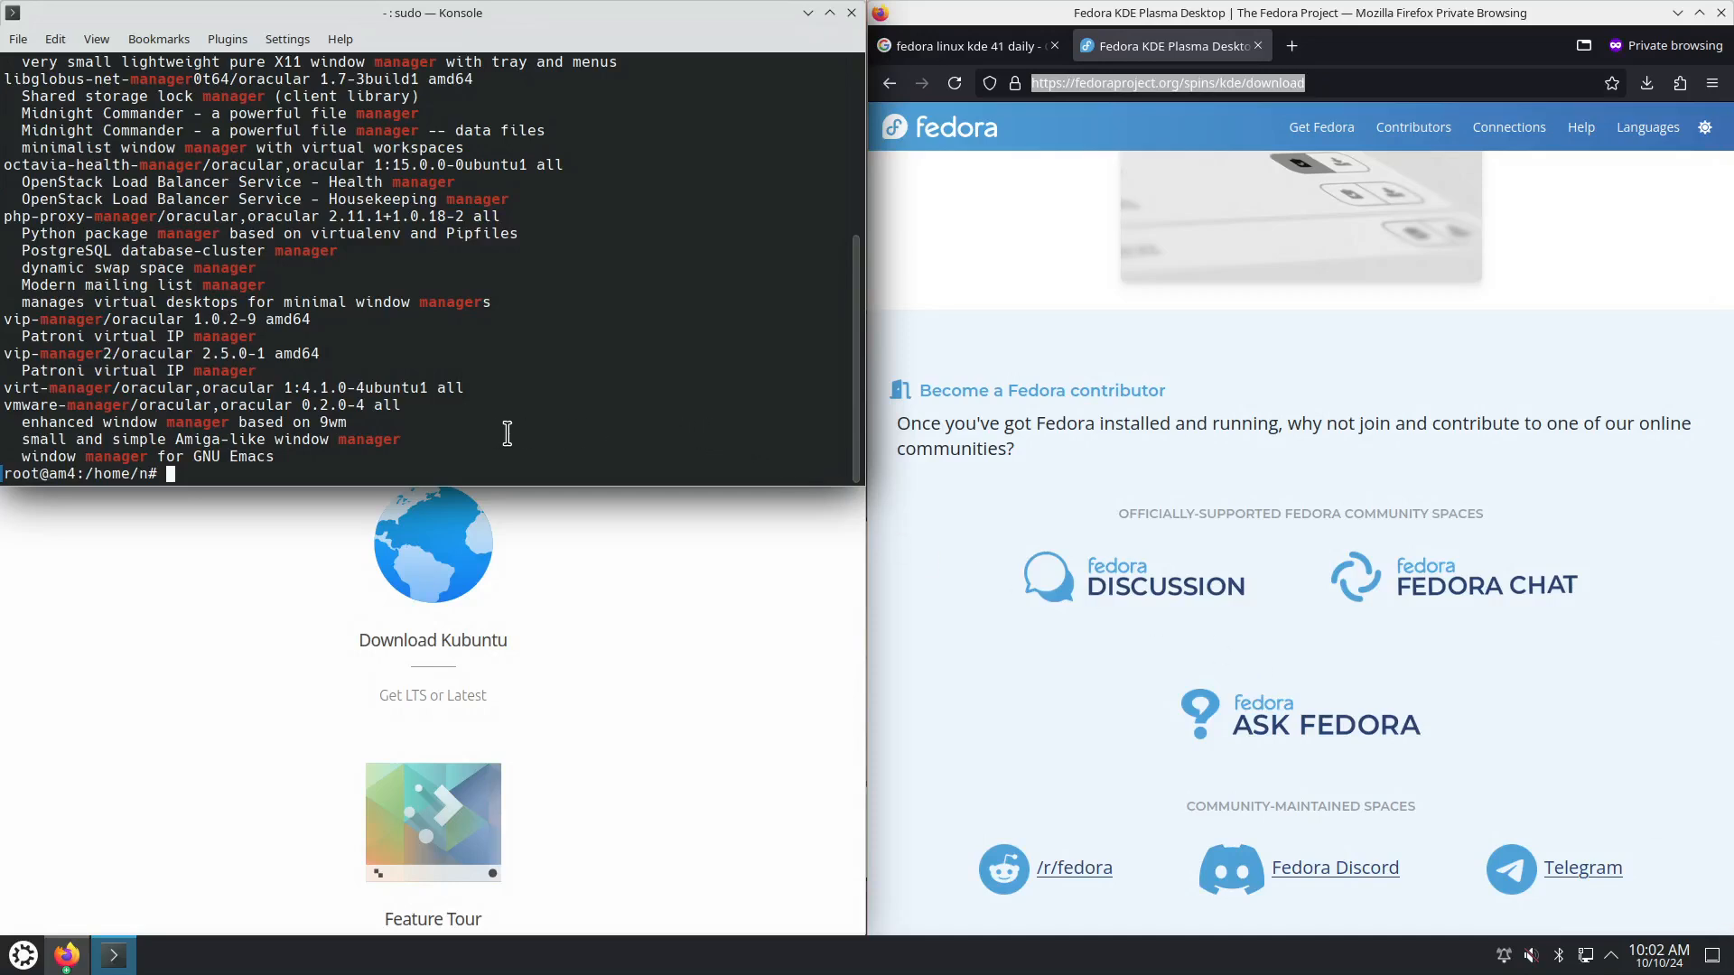
Run 'apt install virt-manager' as root and confirm installing the listed packages.
type("apt install virt-manager")
key("Return")
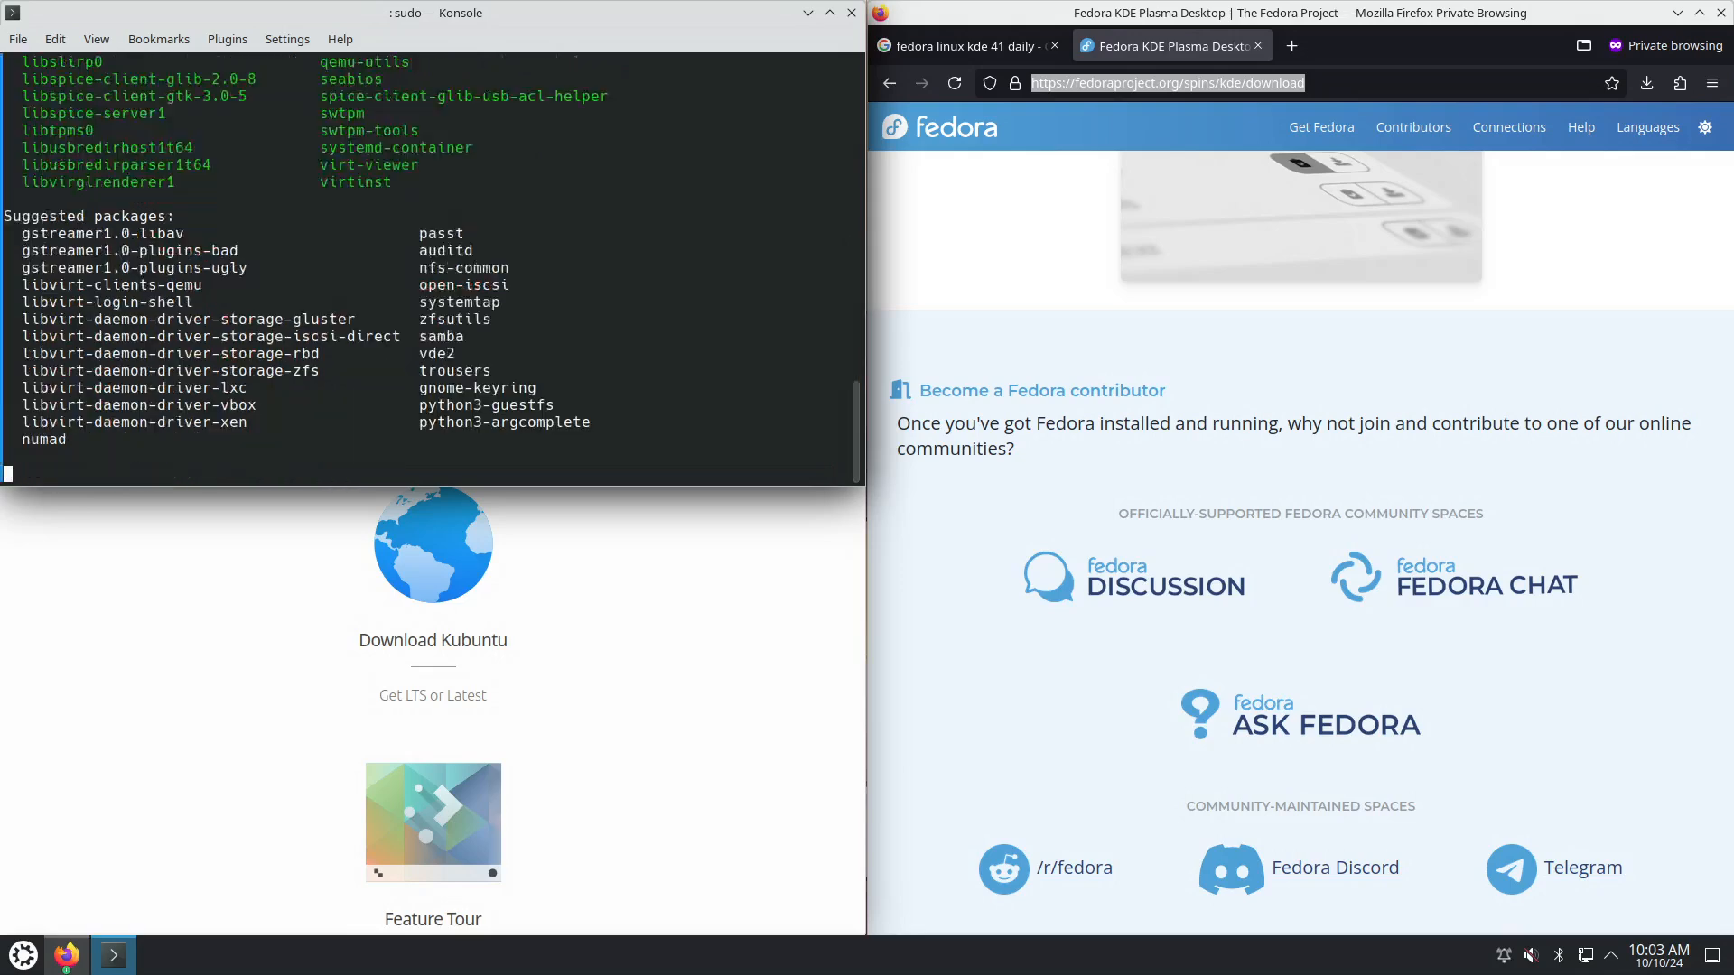
key("Return")
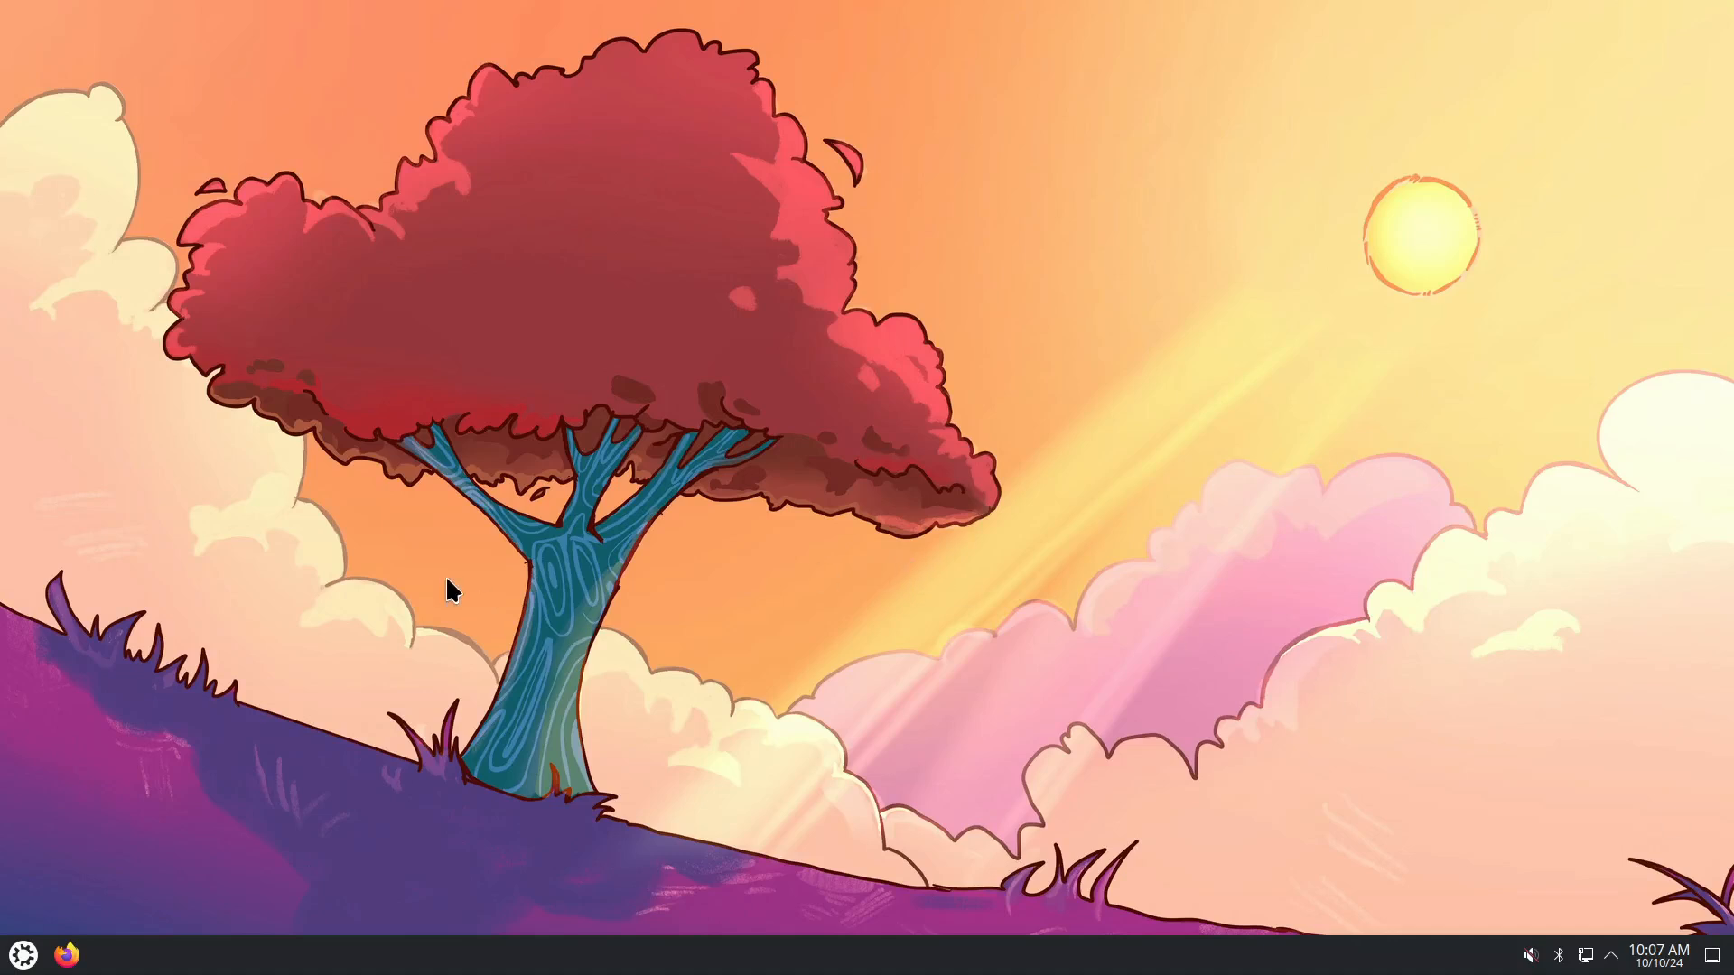
Search 'virt' in the Plasma launcher and start Virtual Machine Manager.
left_click(21, 965)
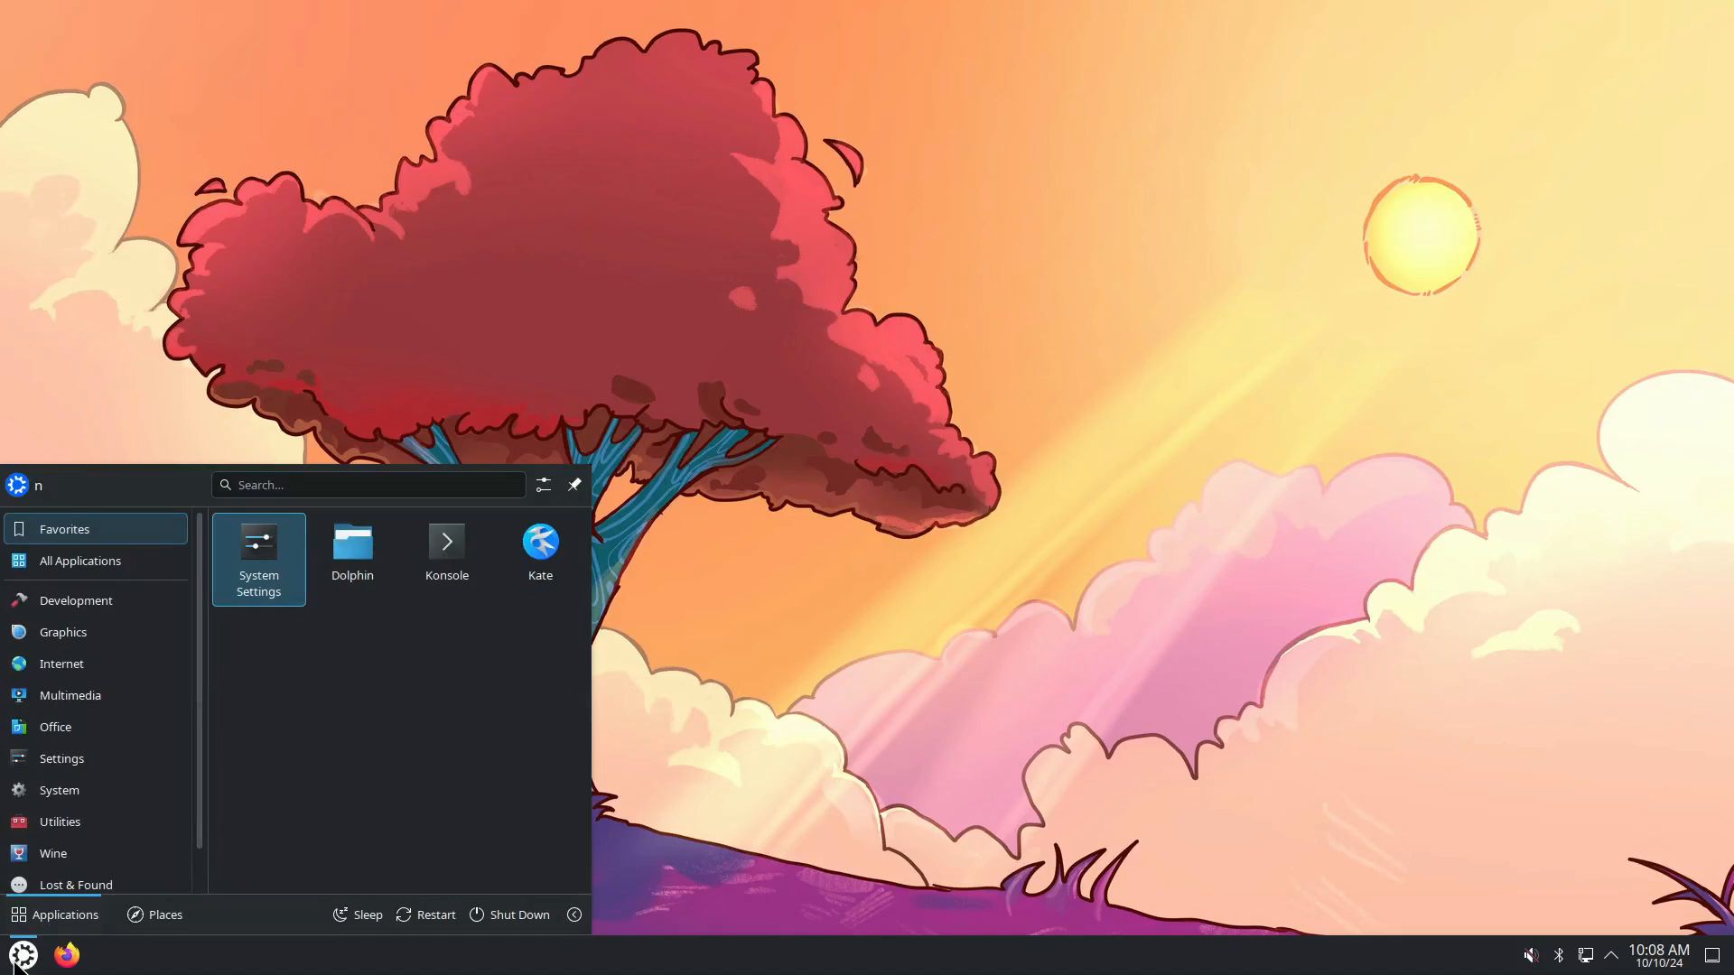
type("virt")
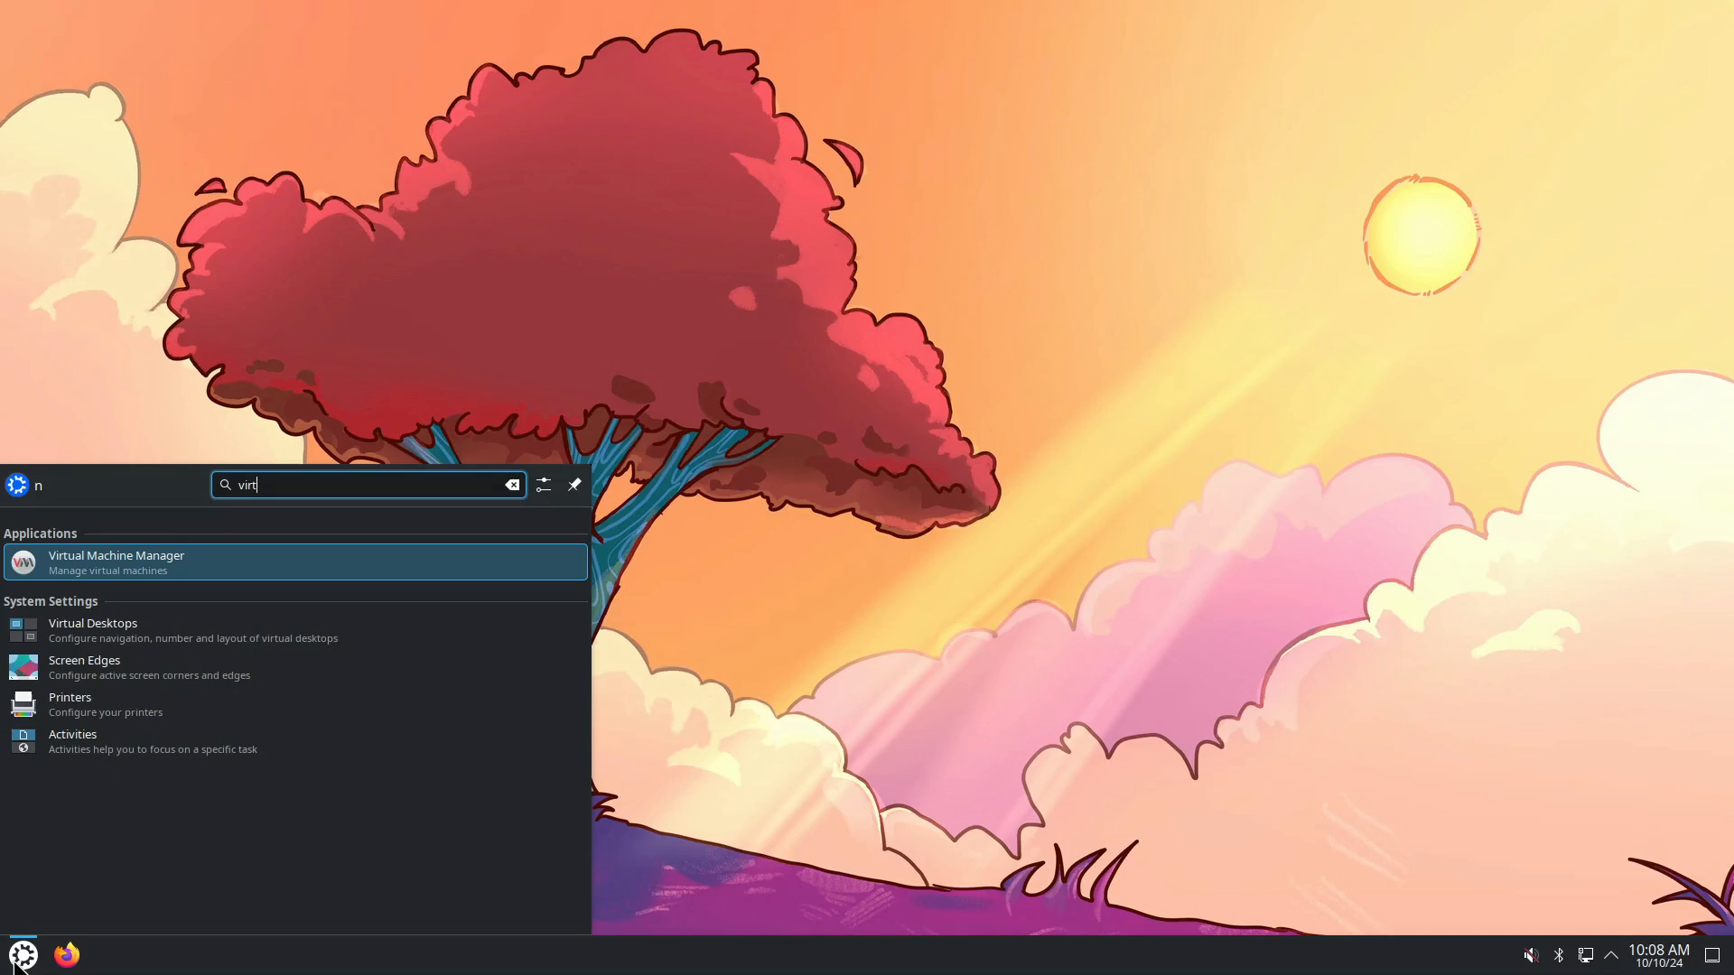
key("Return")
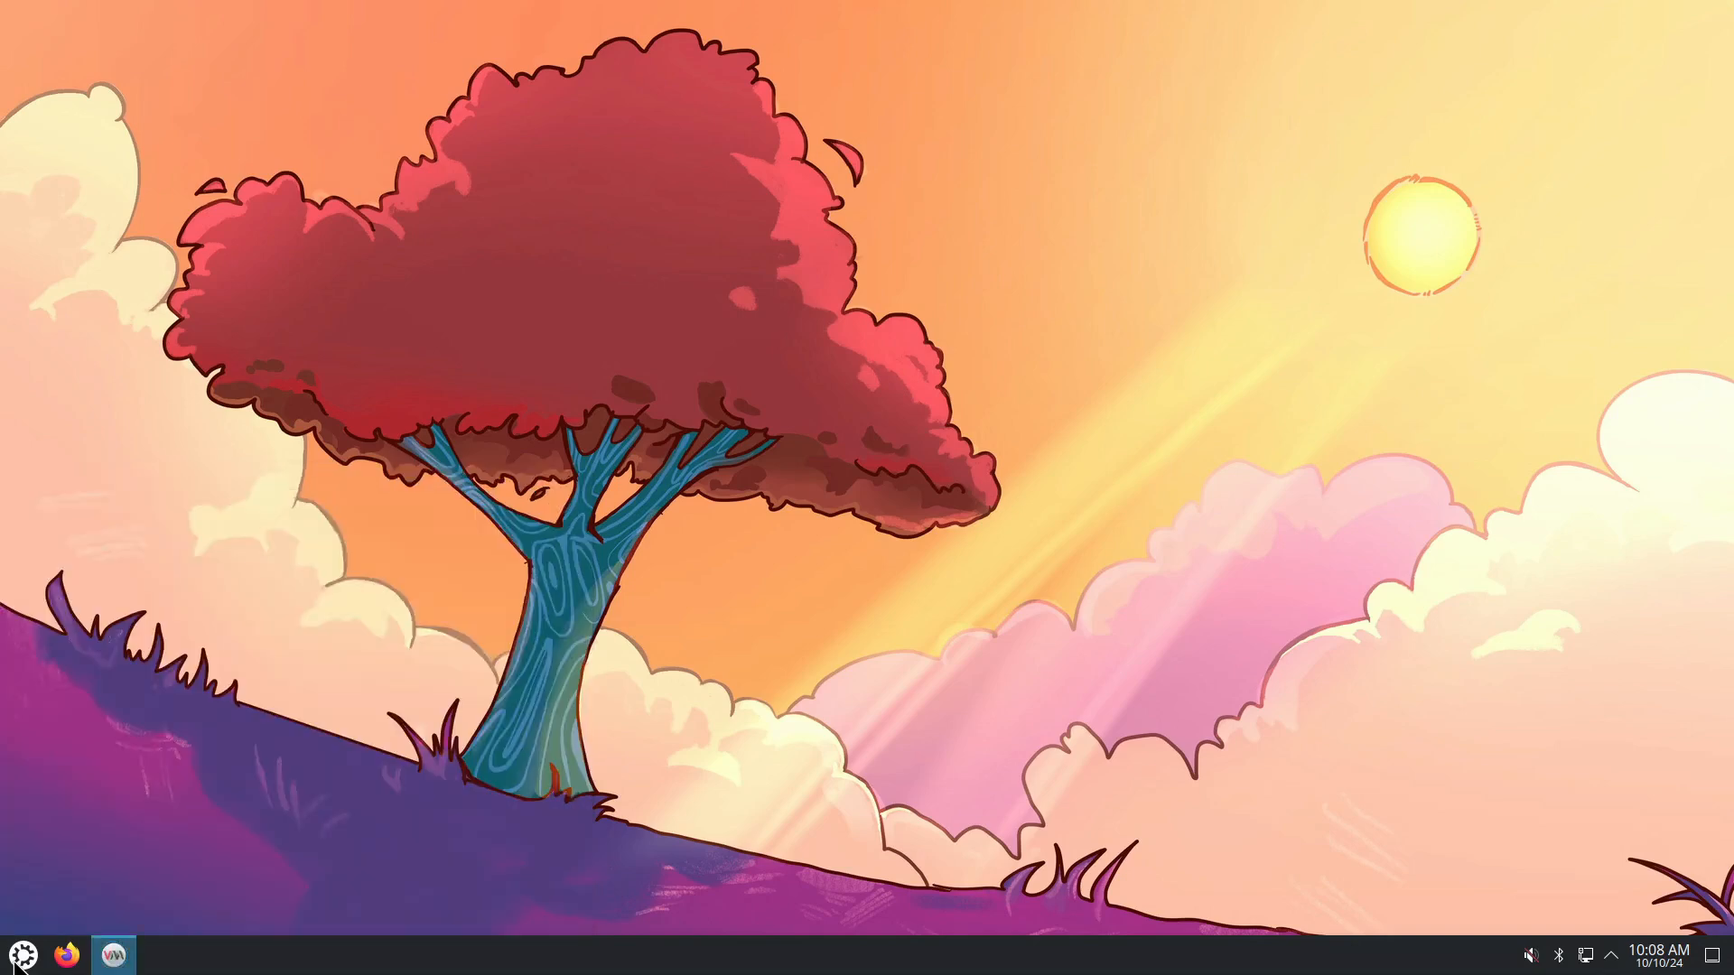
Start a new VM using oracular-desktop-amd64.iso from the n_iso pool as install media.
left_click(637, 245)
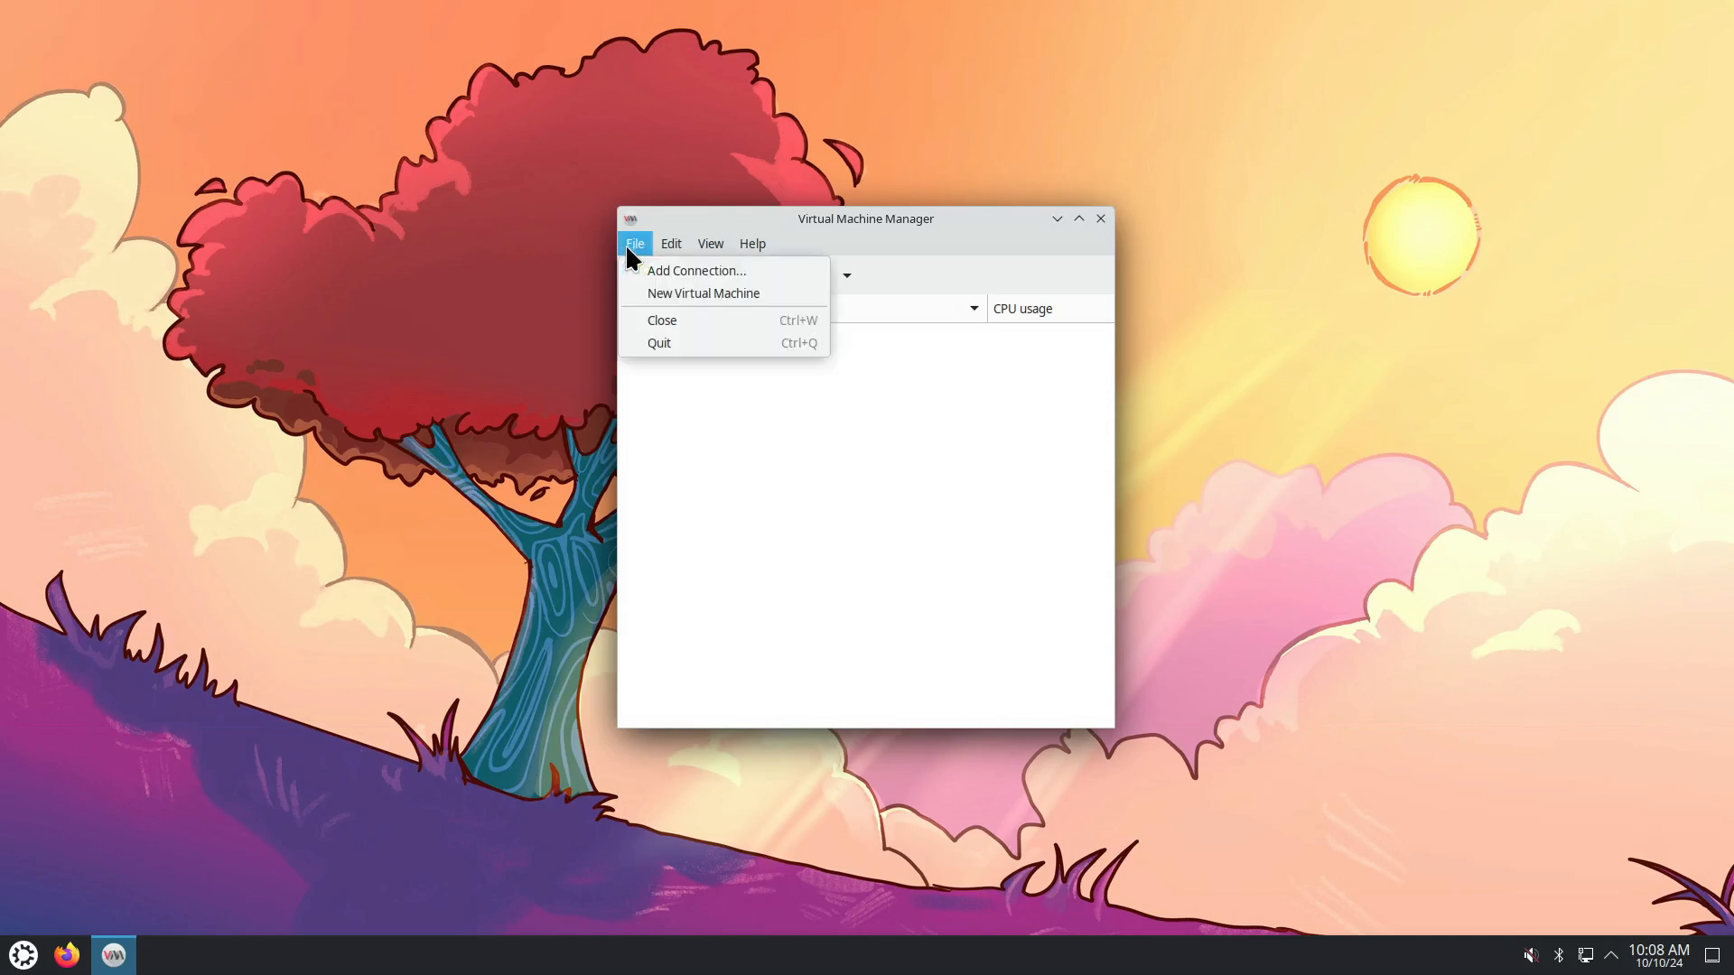
left_click(658, 285)
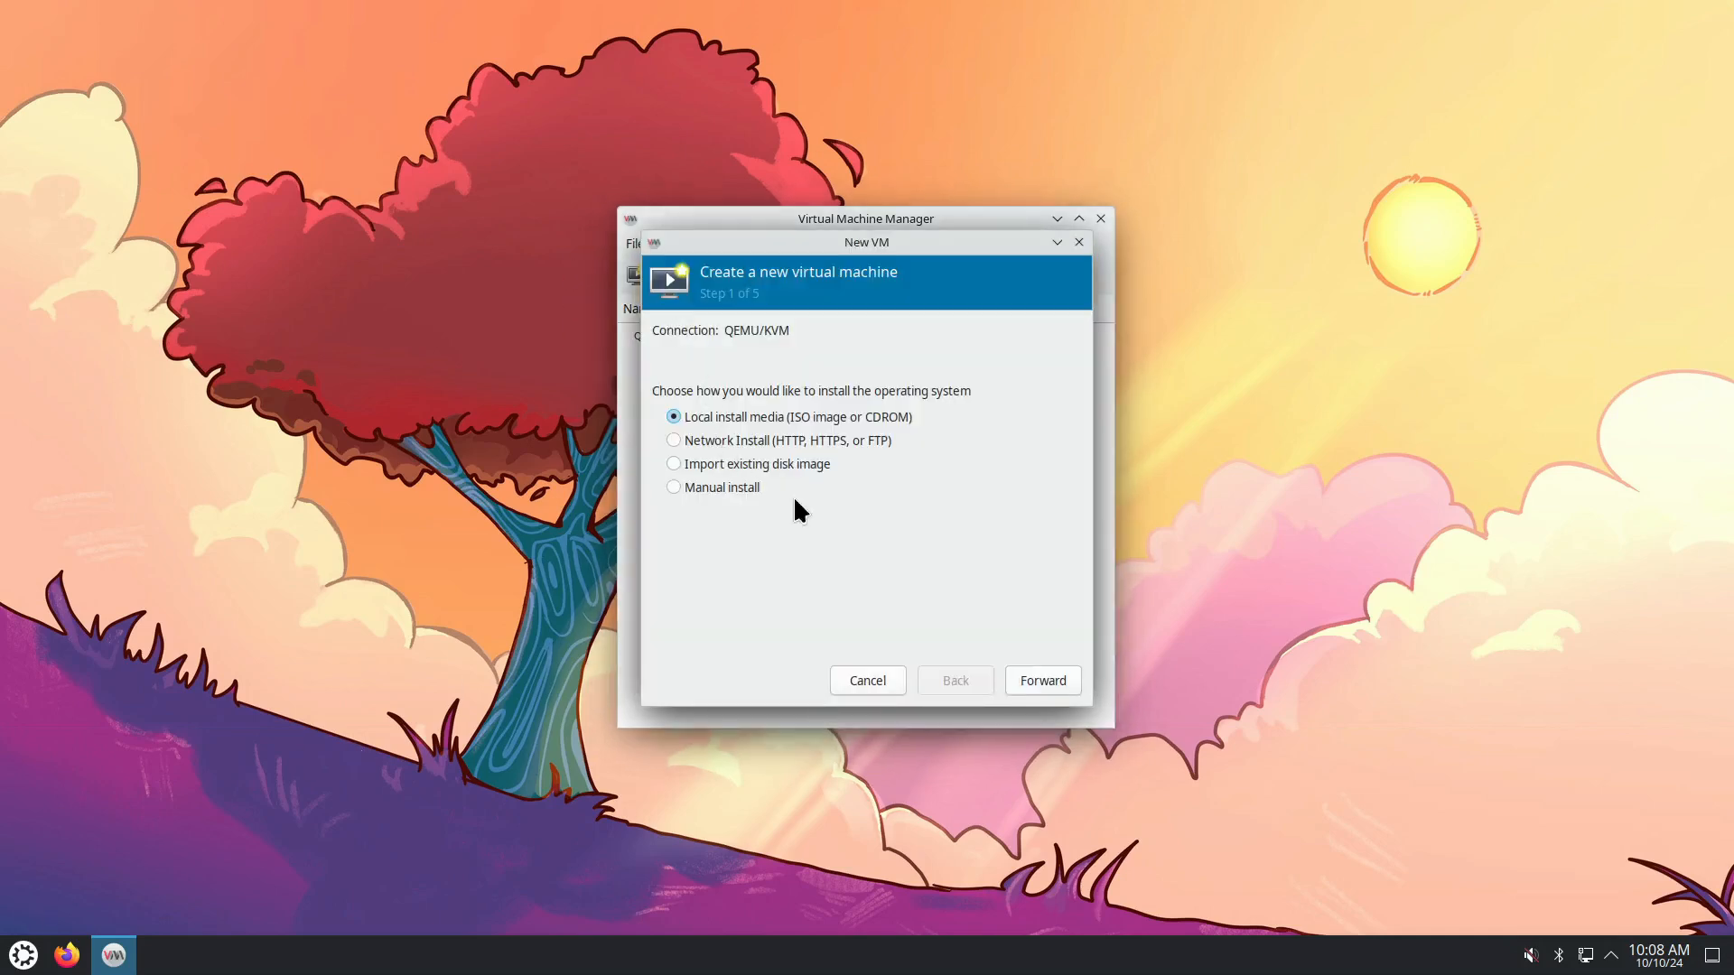
left_click(1047, 687)
left_click(1025, 361)
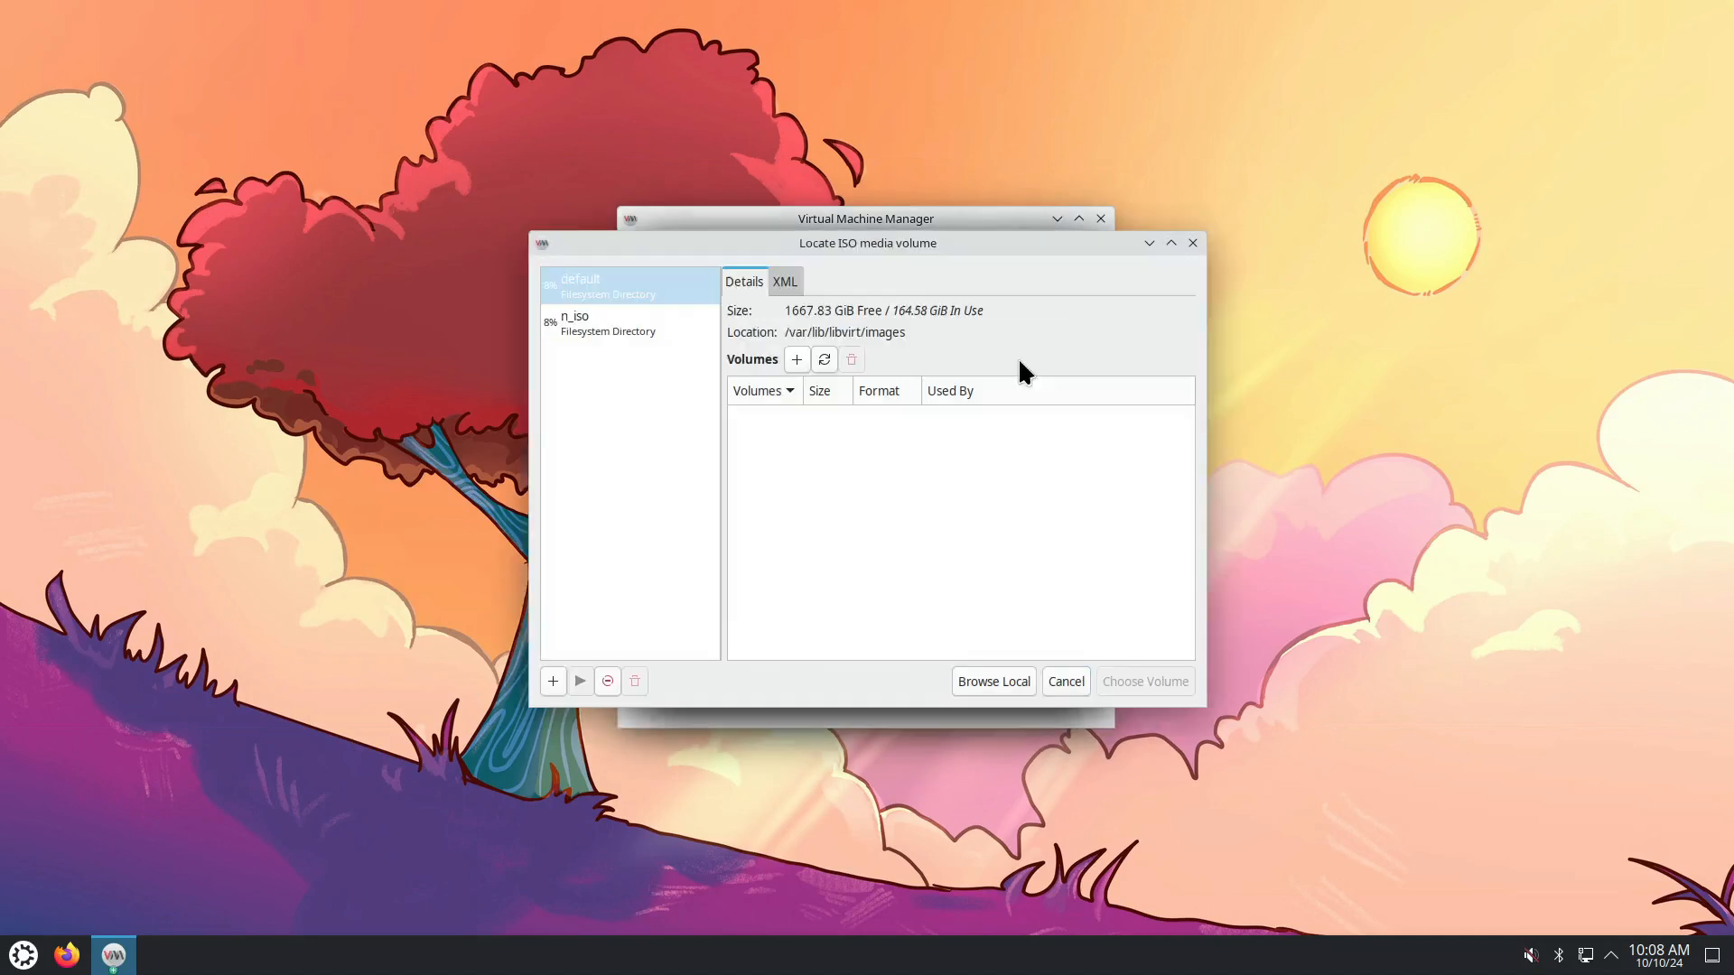
left_click(631, 327)
left_click(806, 441)
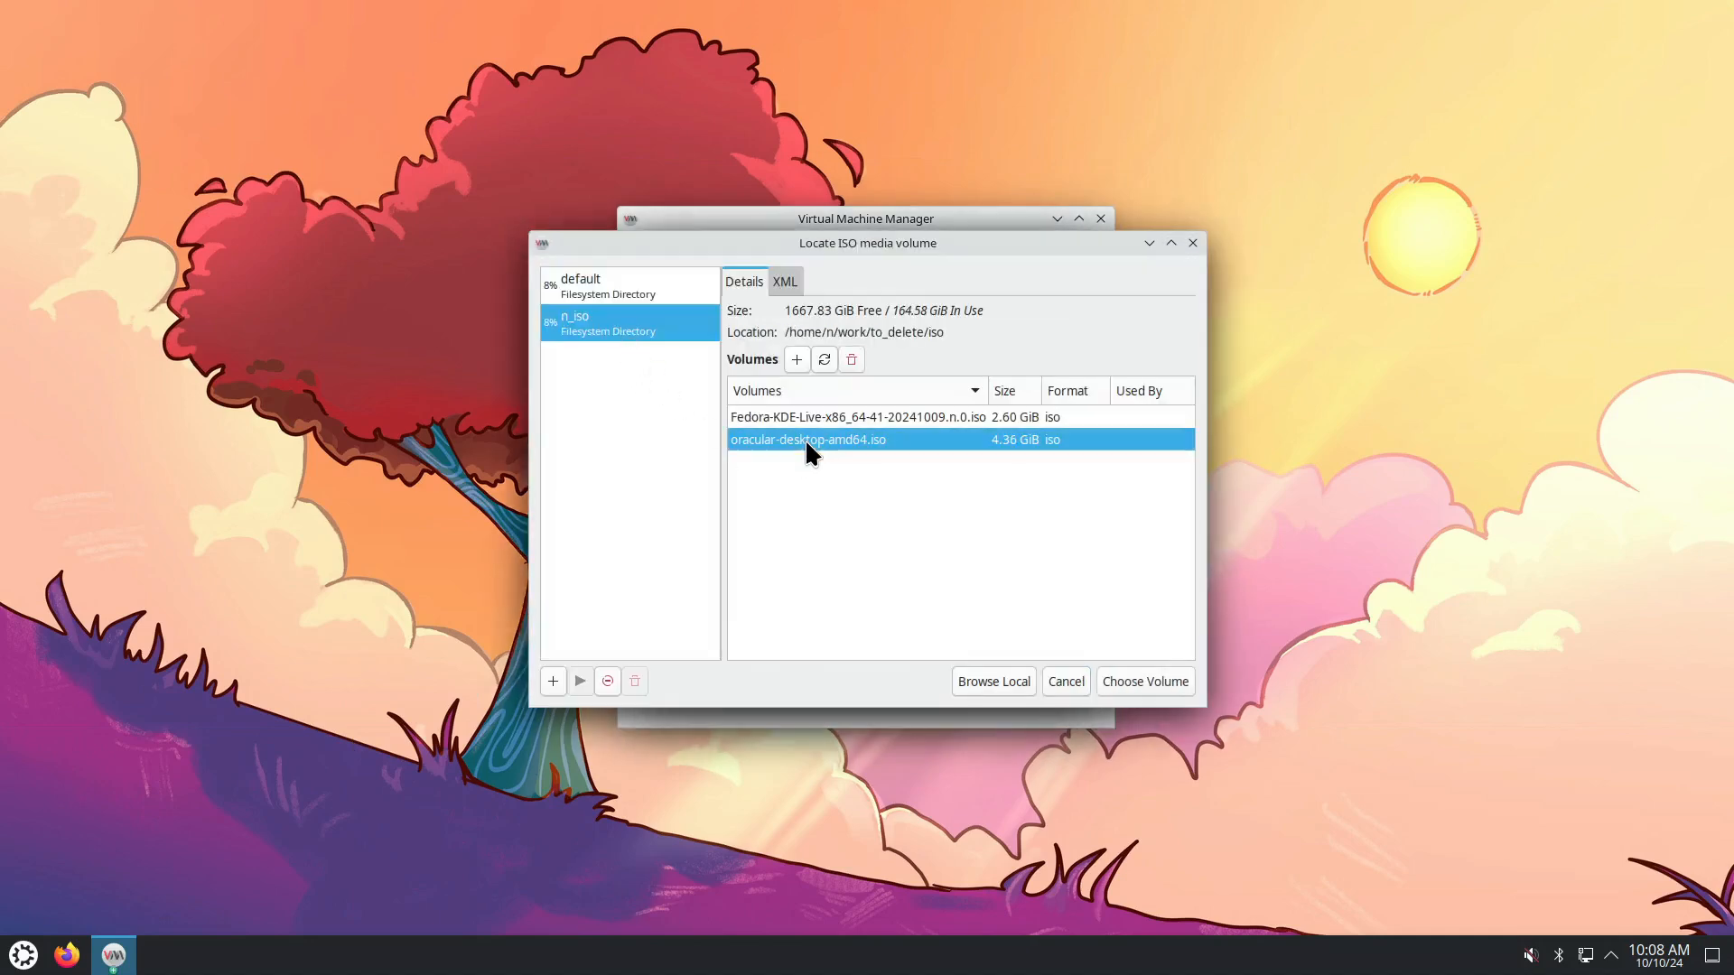
left_click(1134, 681)
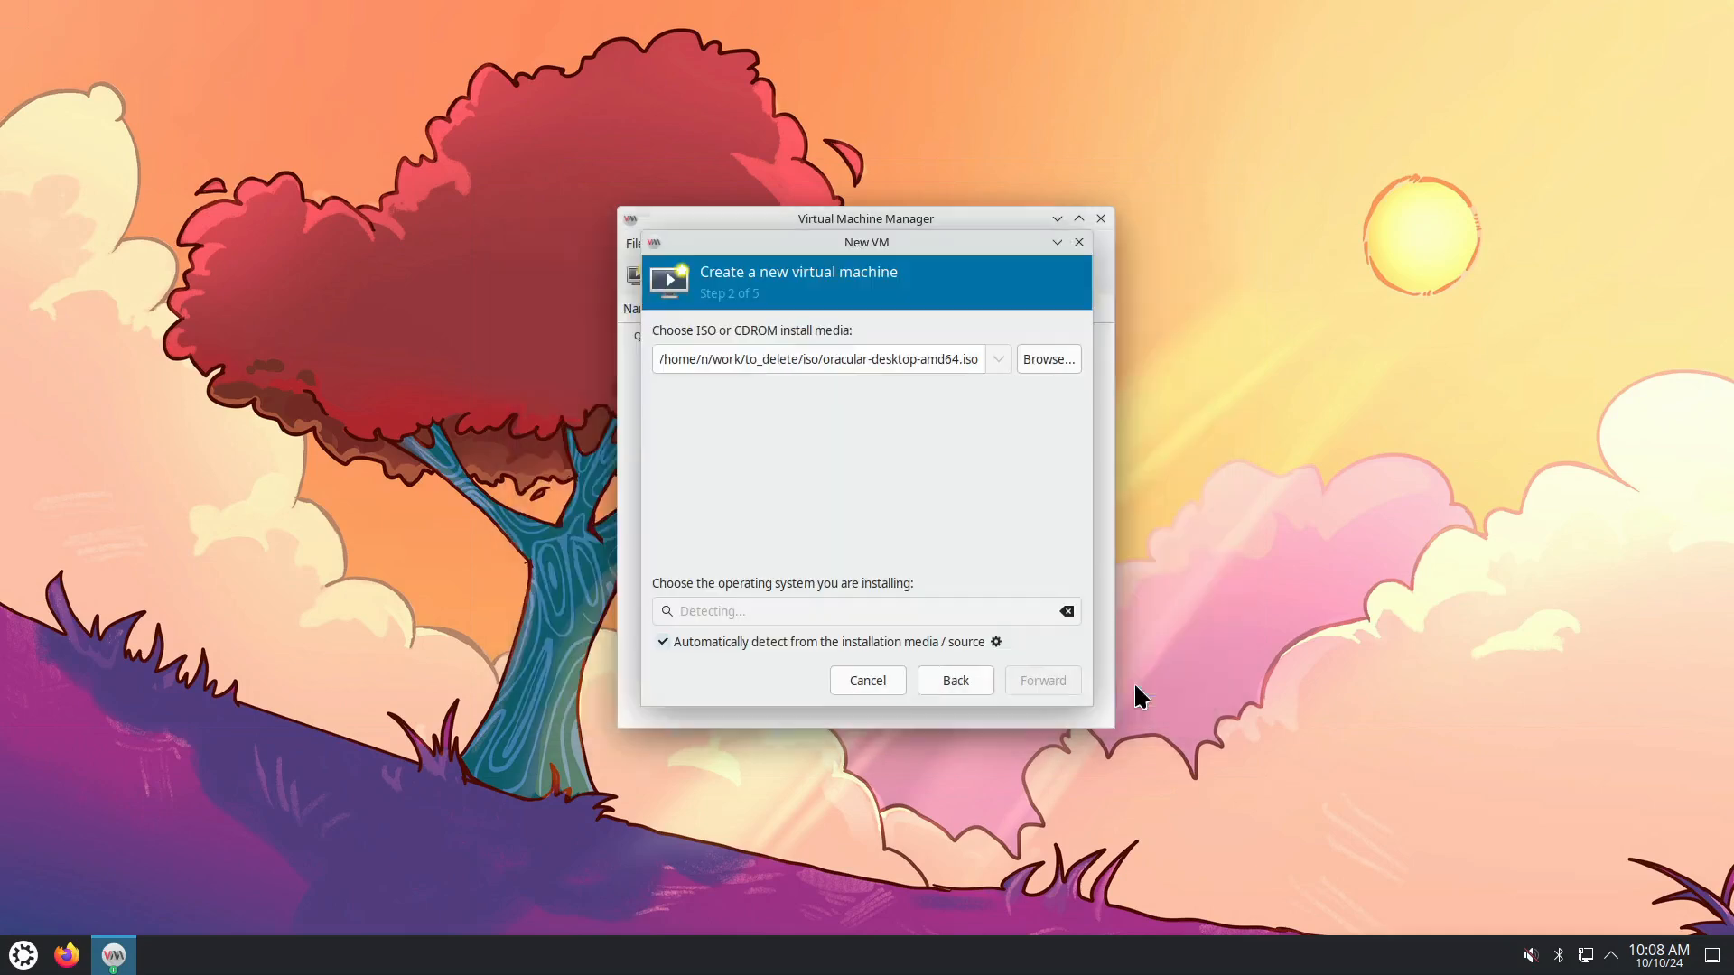
Set the guest OS to Ubuntu 24.10 and allow the emulator access to the ISO folder.
left_click(664, 641)
left_click(719, 614)
type("Ubuntu")
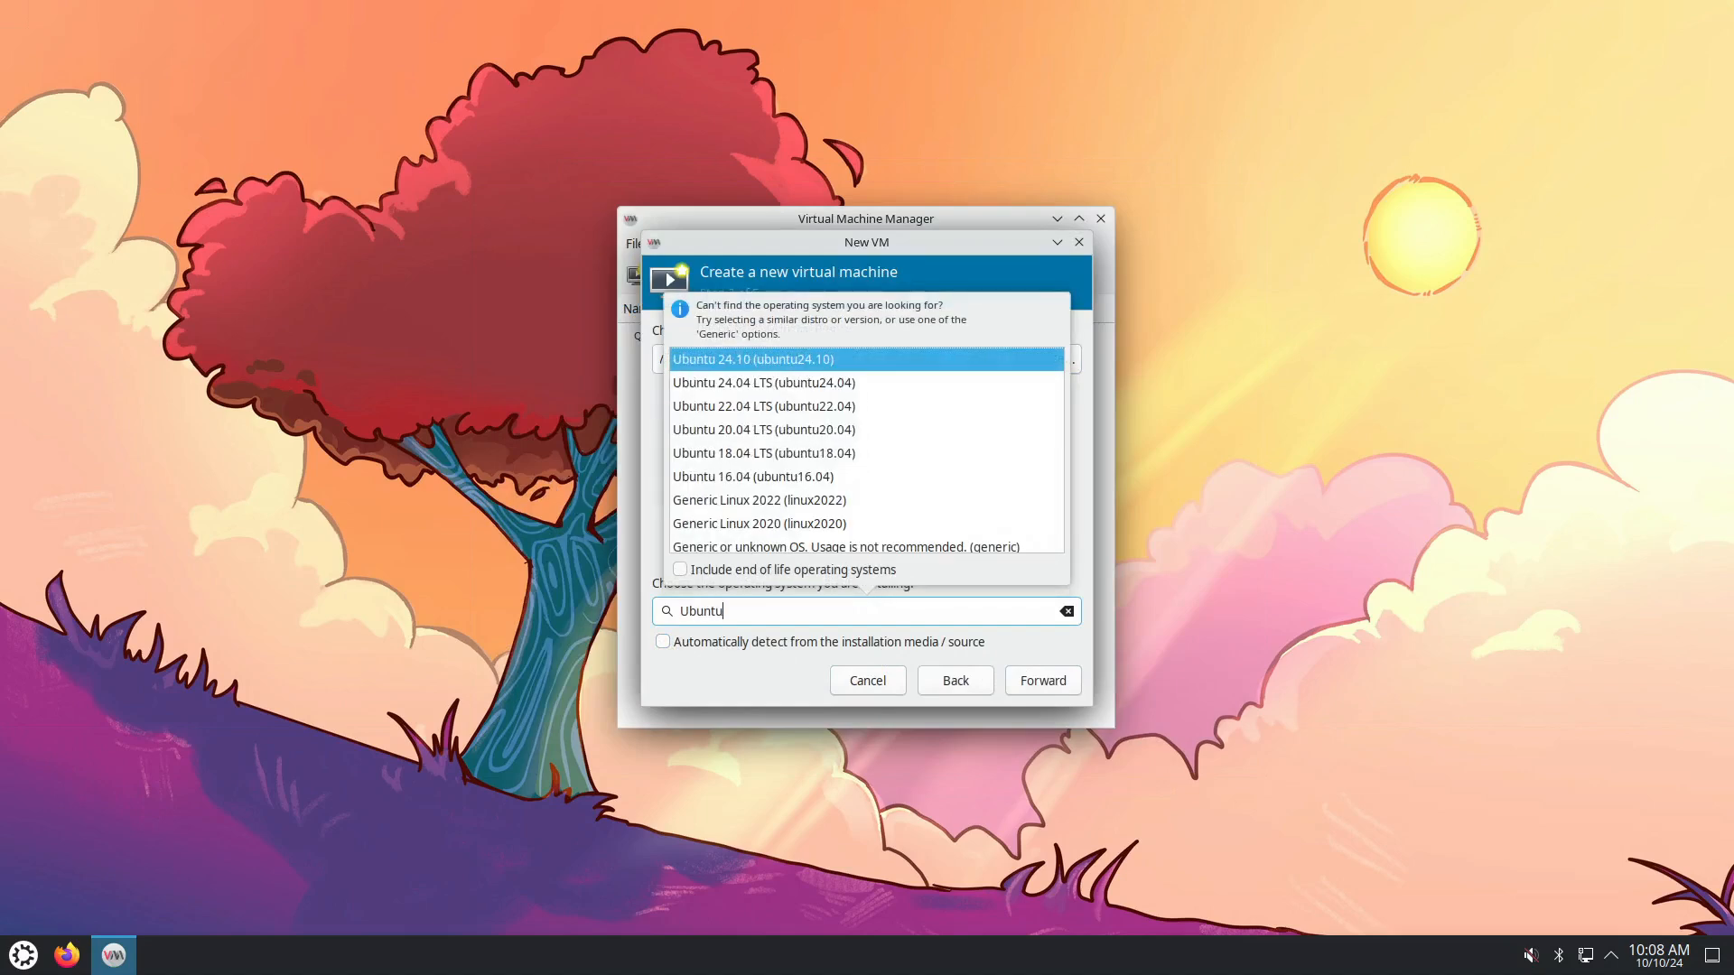
left_click(791, 357)
left_click(1024, 684)
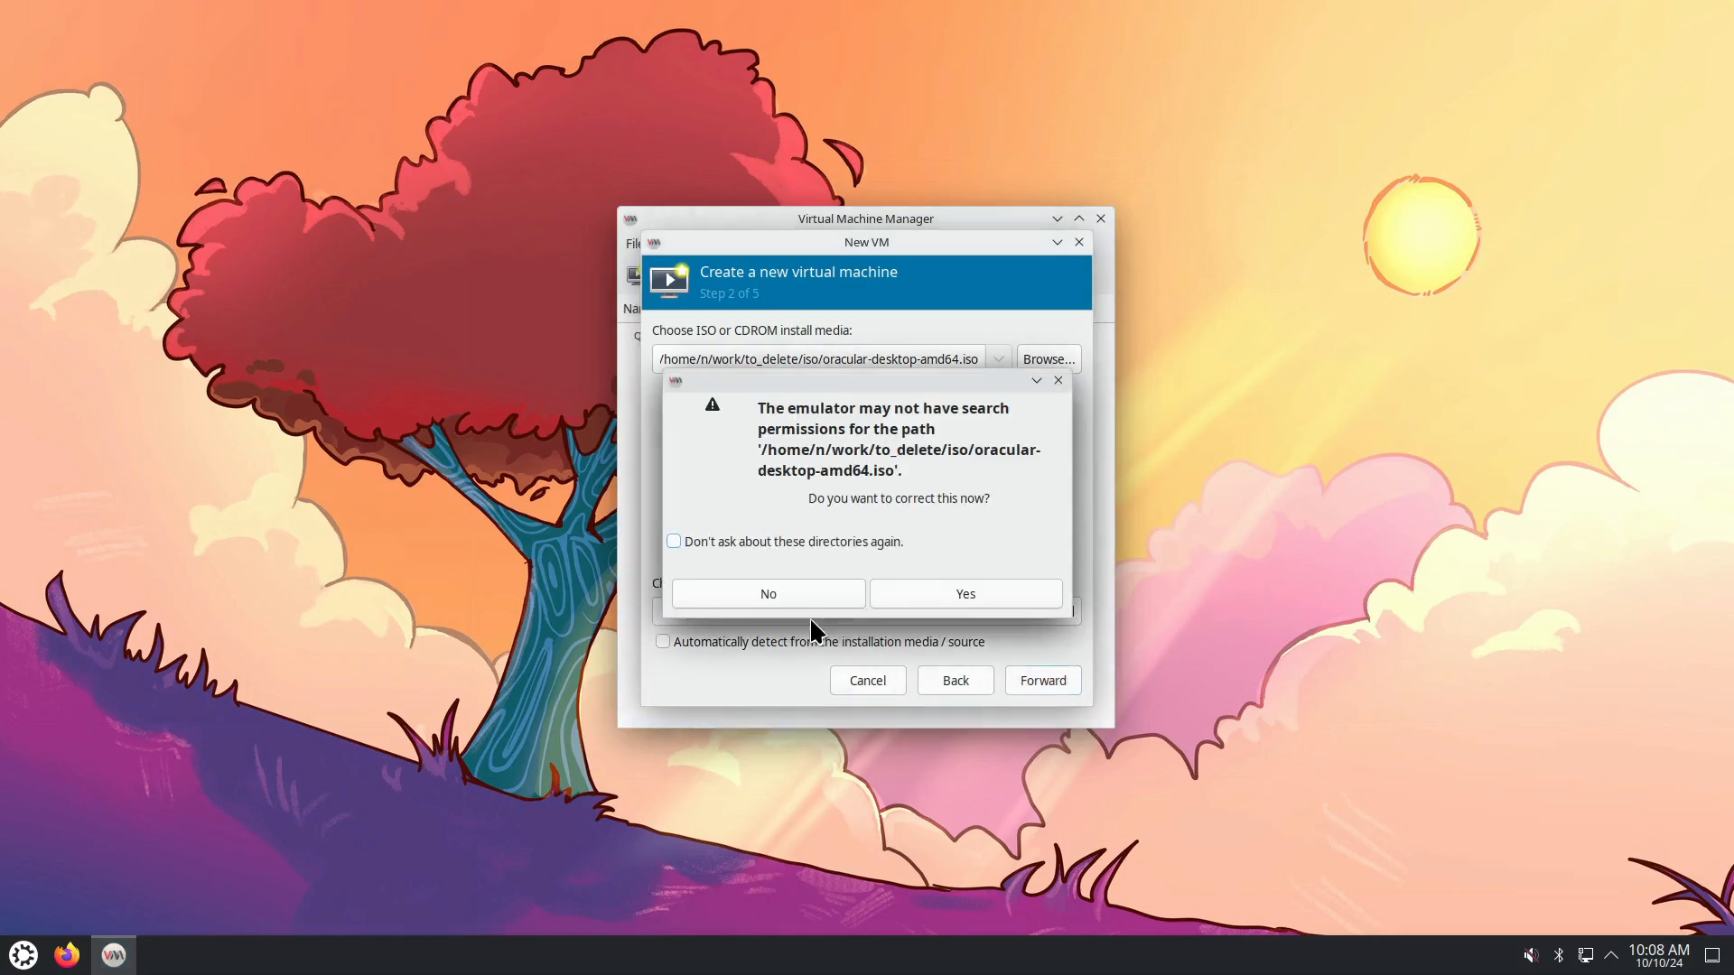
left_click(926, 596)
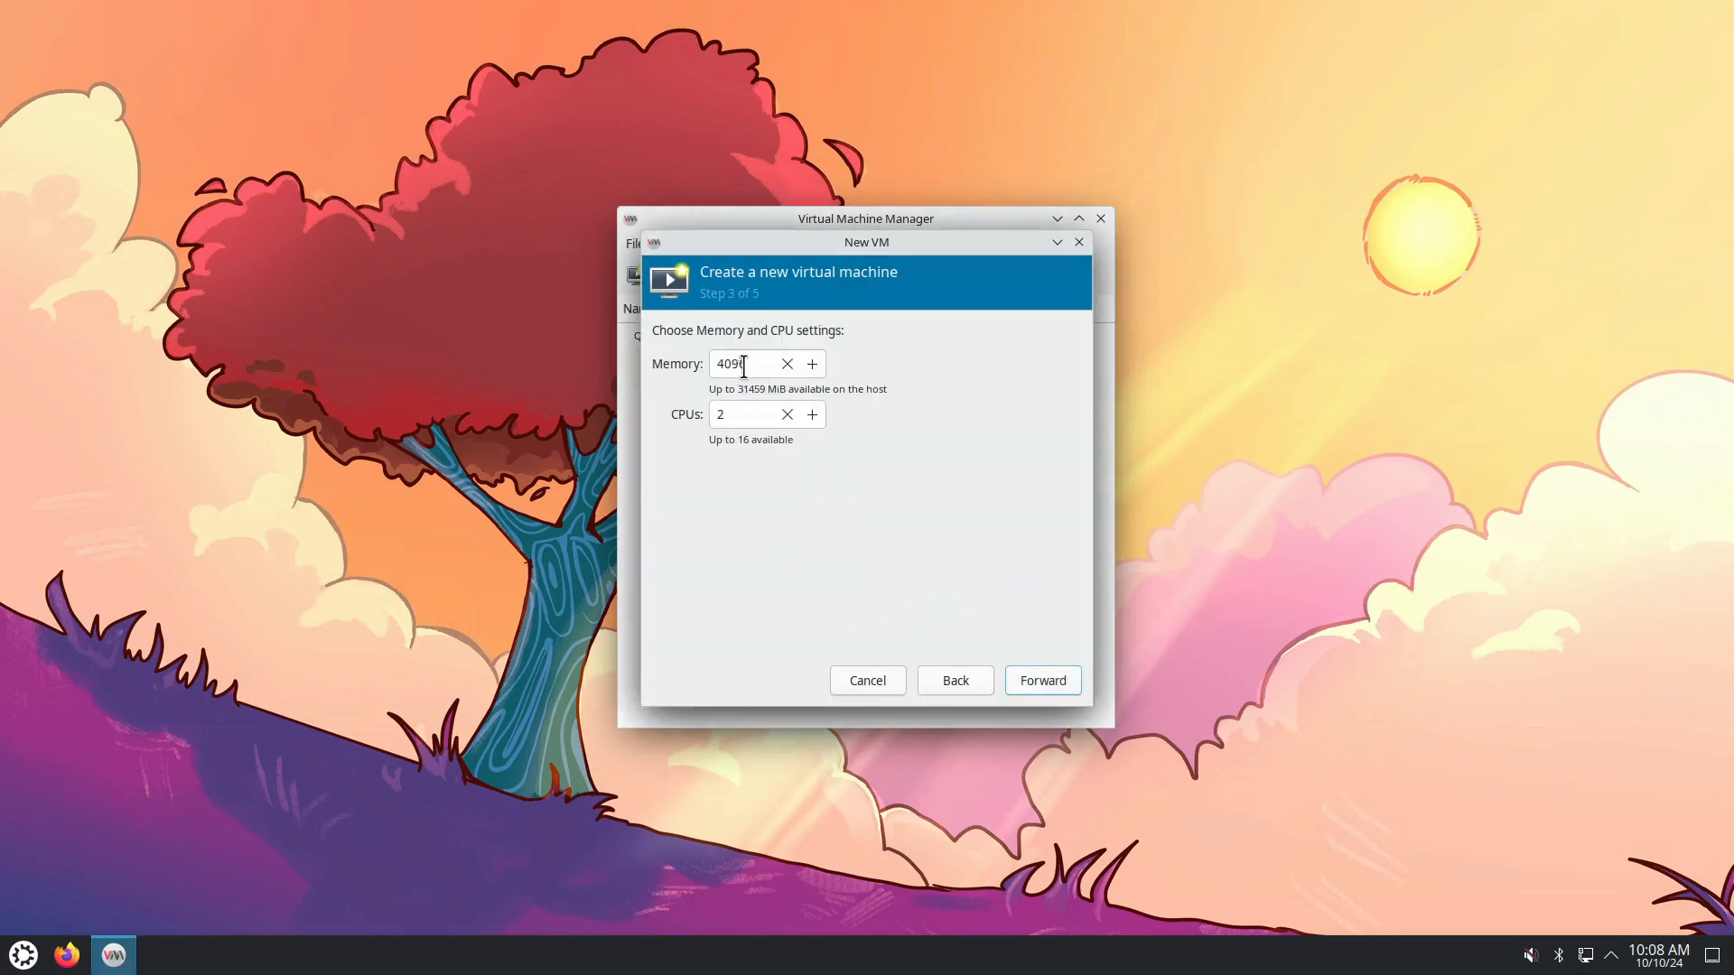
Give the VM 10096 MiB of memory and 8 CPUs.
left_click_drag(747, 365, 711, 360)
left_click(722, 364)
key("BackSpace")
type("10")
left_click_drag(735, 413, 710, 413)
left_click(1029, 683)
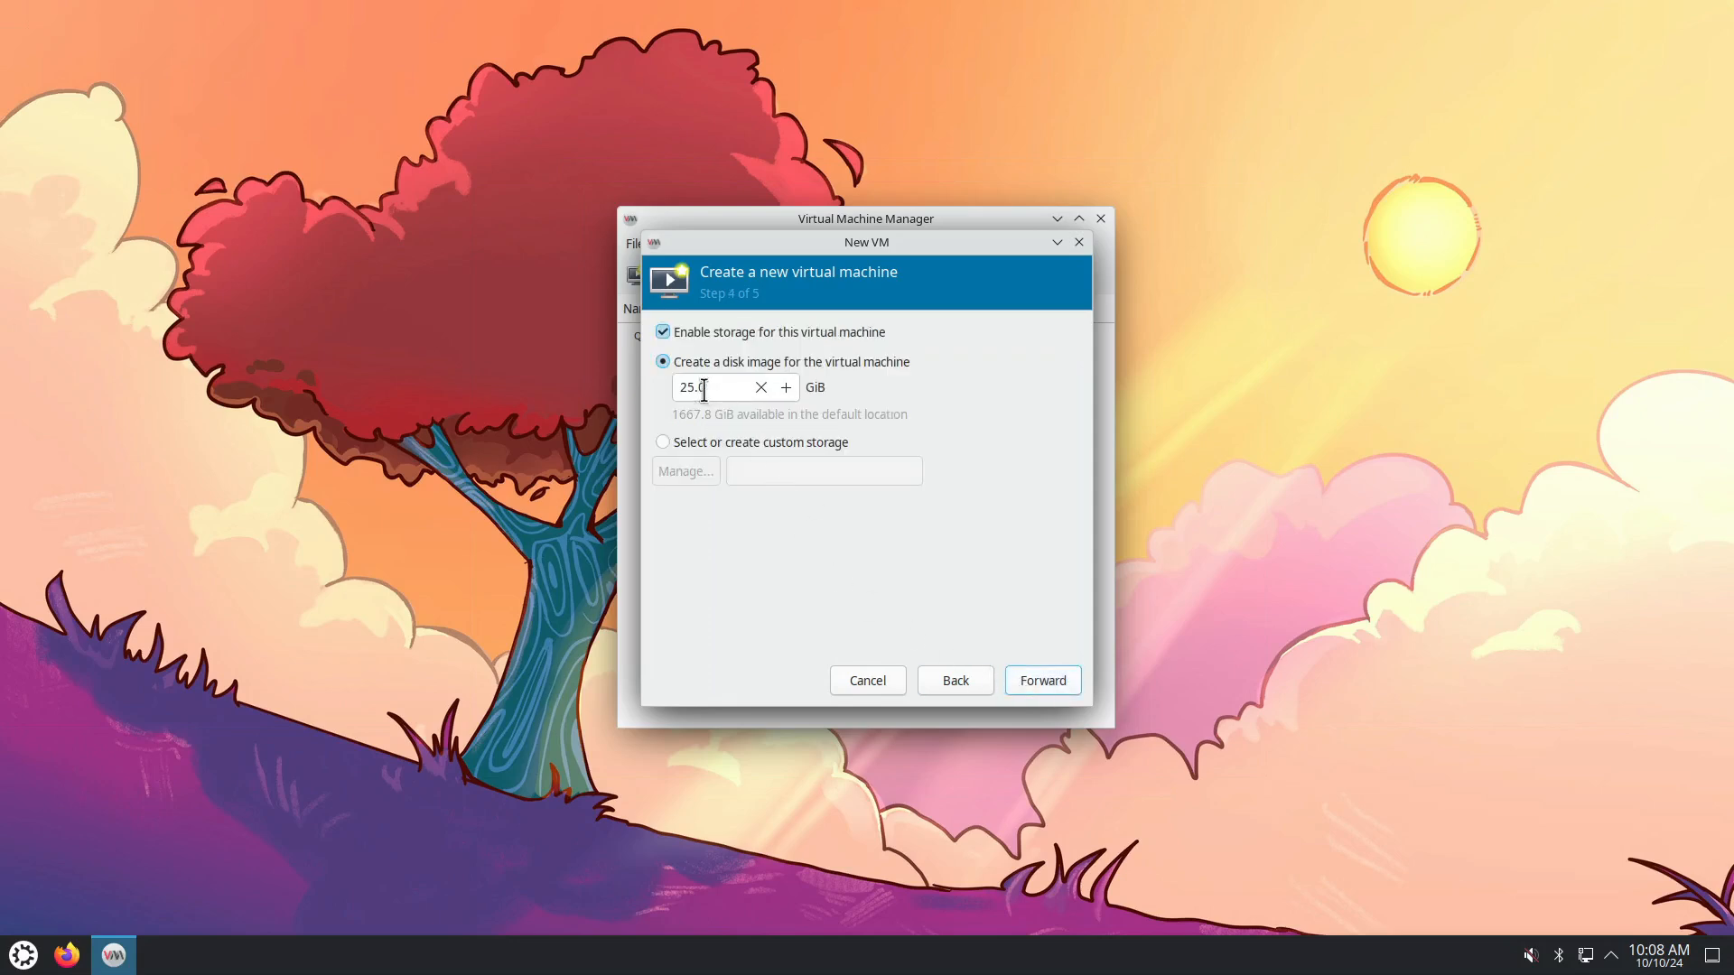
Set a 200 GiB disk, name the VM ubuntu2410, finish, and start the default network.
left_click(704, 388)
key("BackSpace")
left_click(1033, 683)
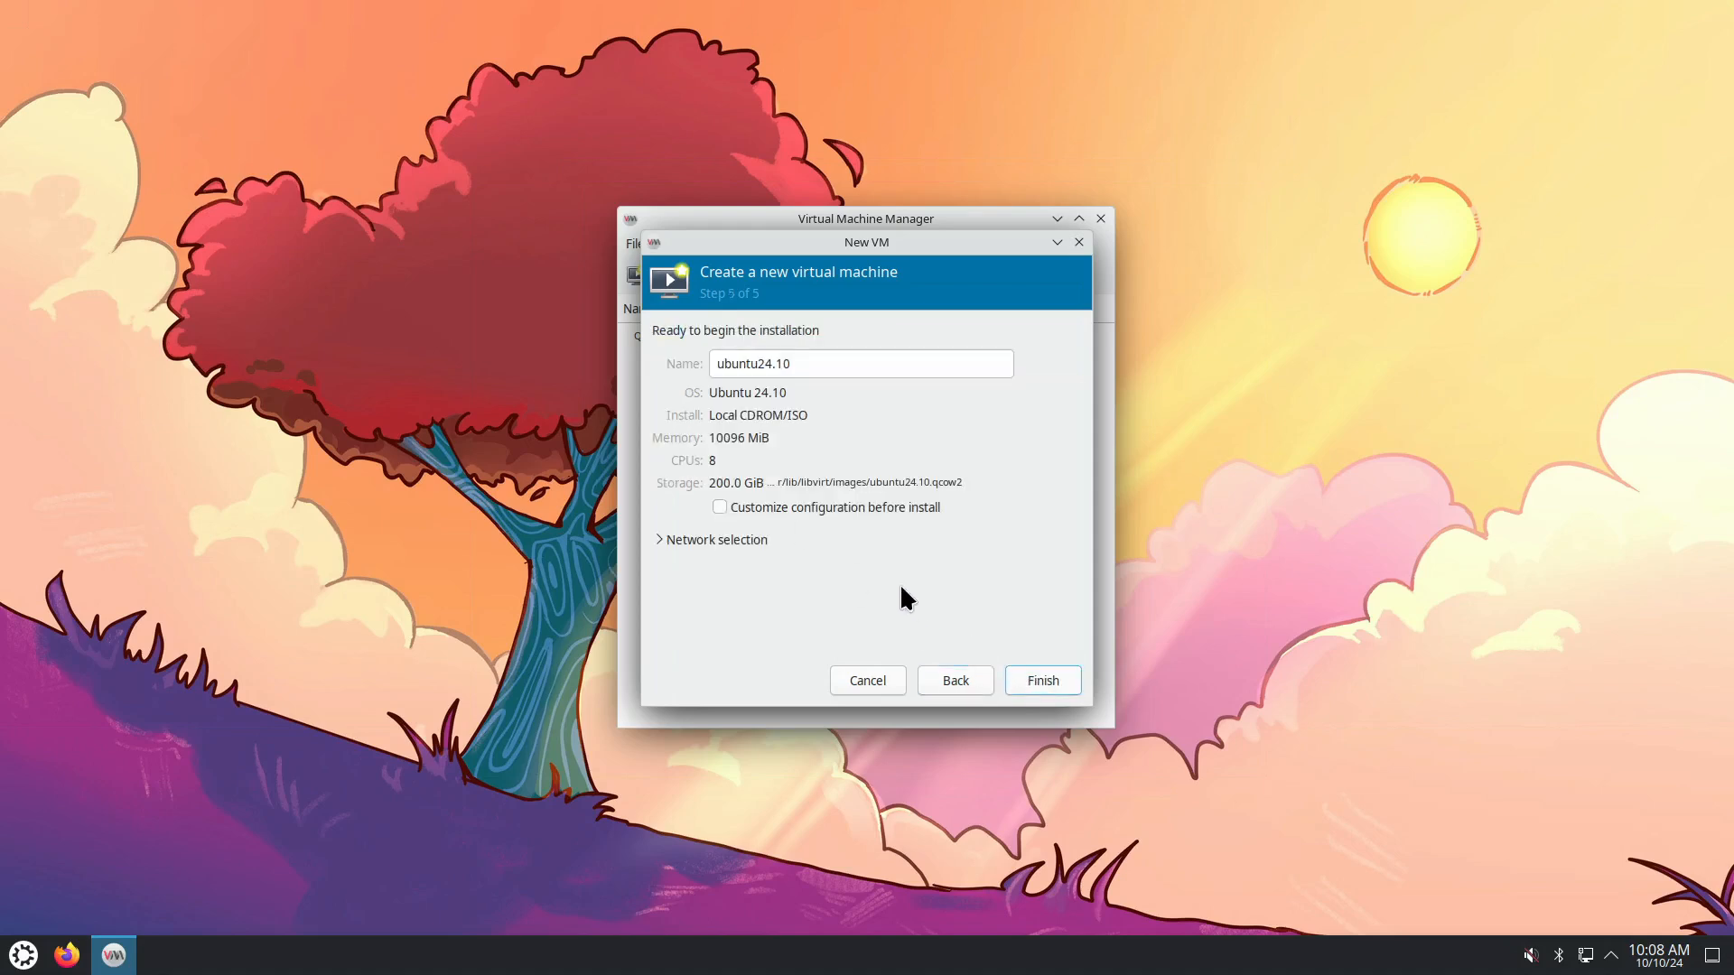
left_click(775, 364)
key("BackSpace")
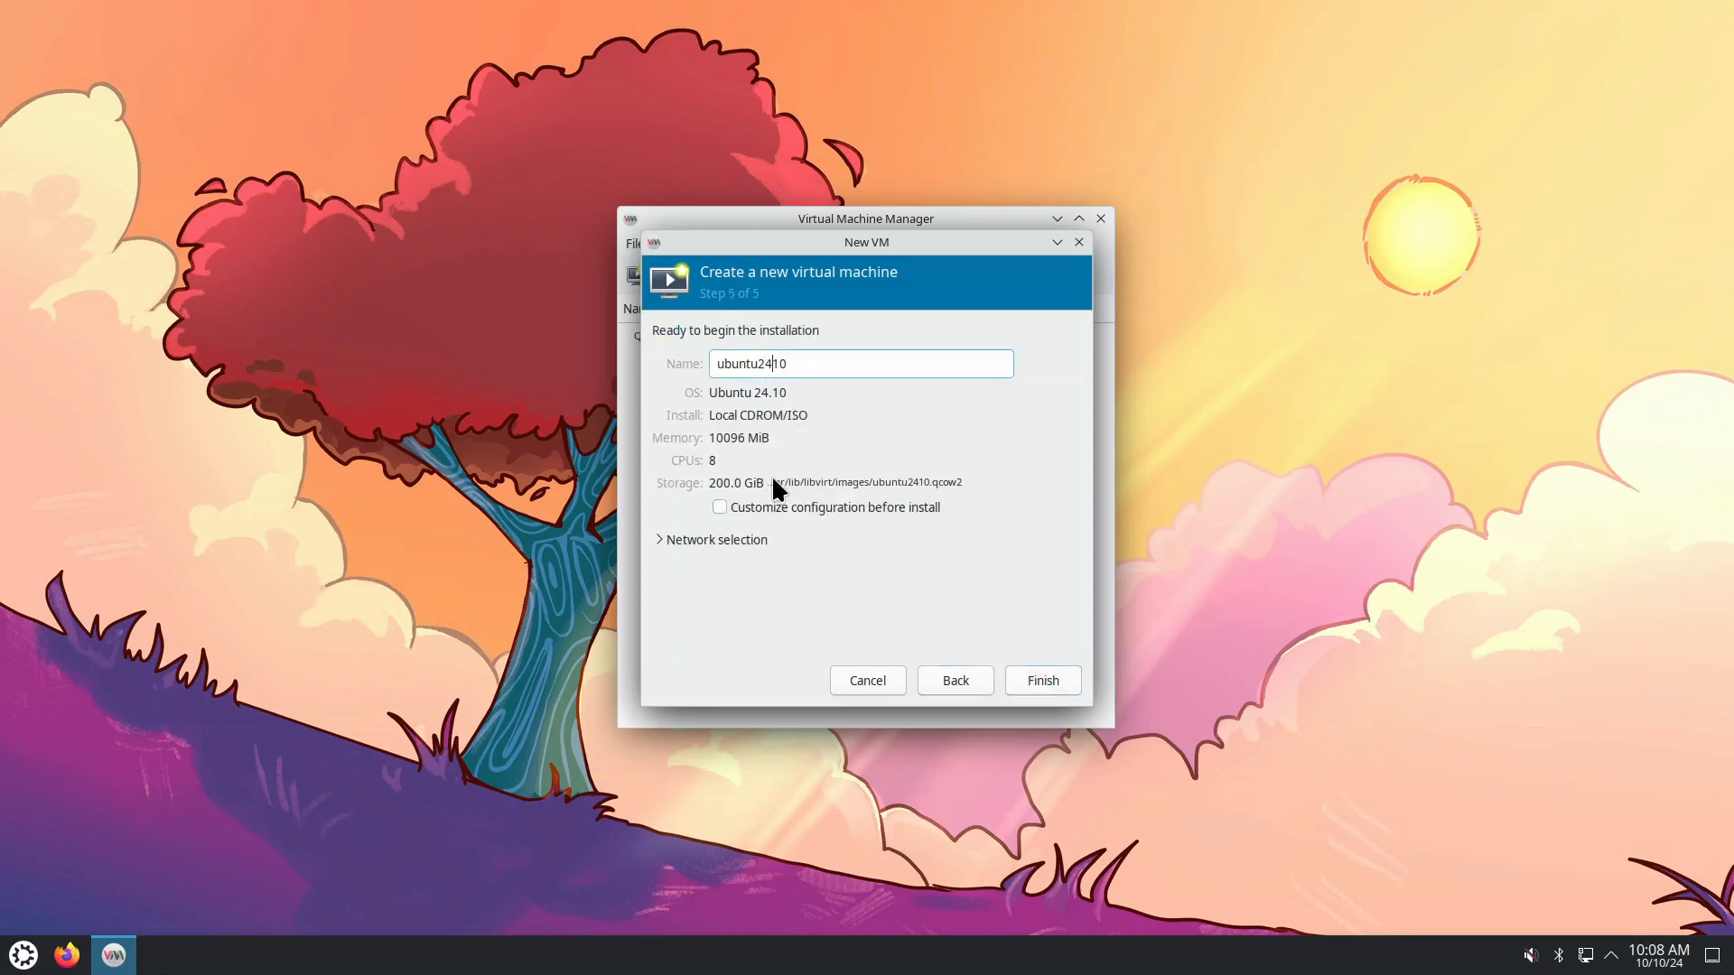
left_click(1045, 690)
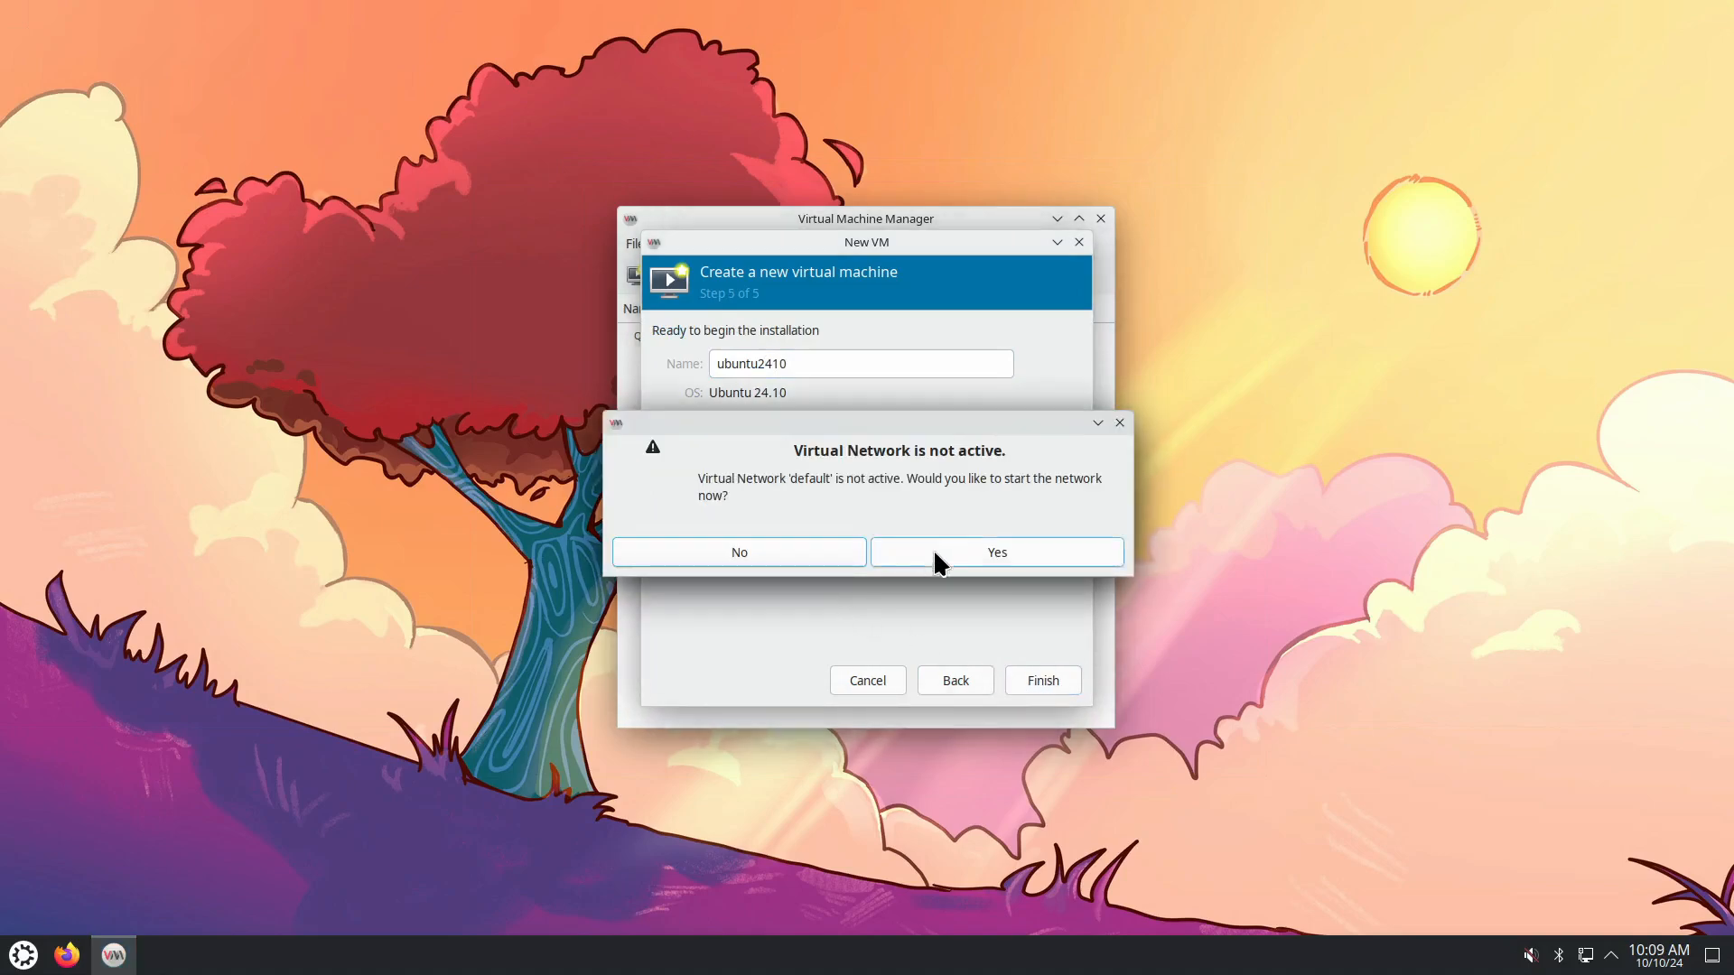
left_click(965, 557)
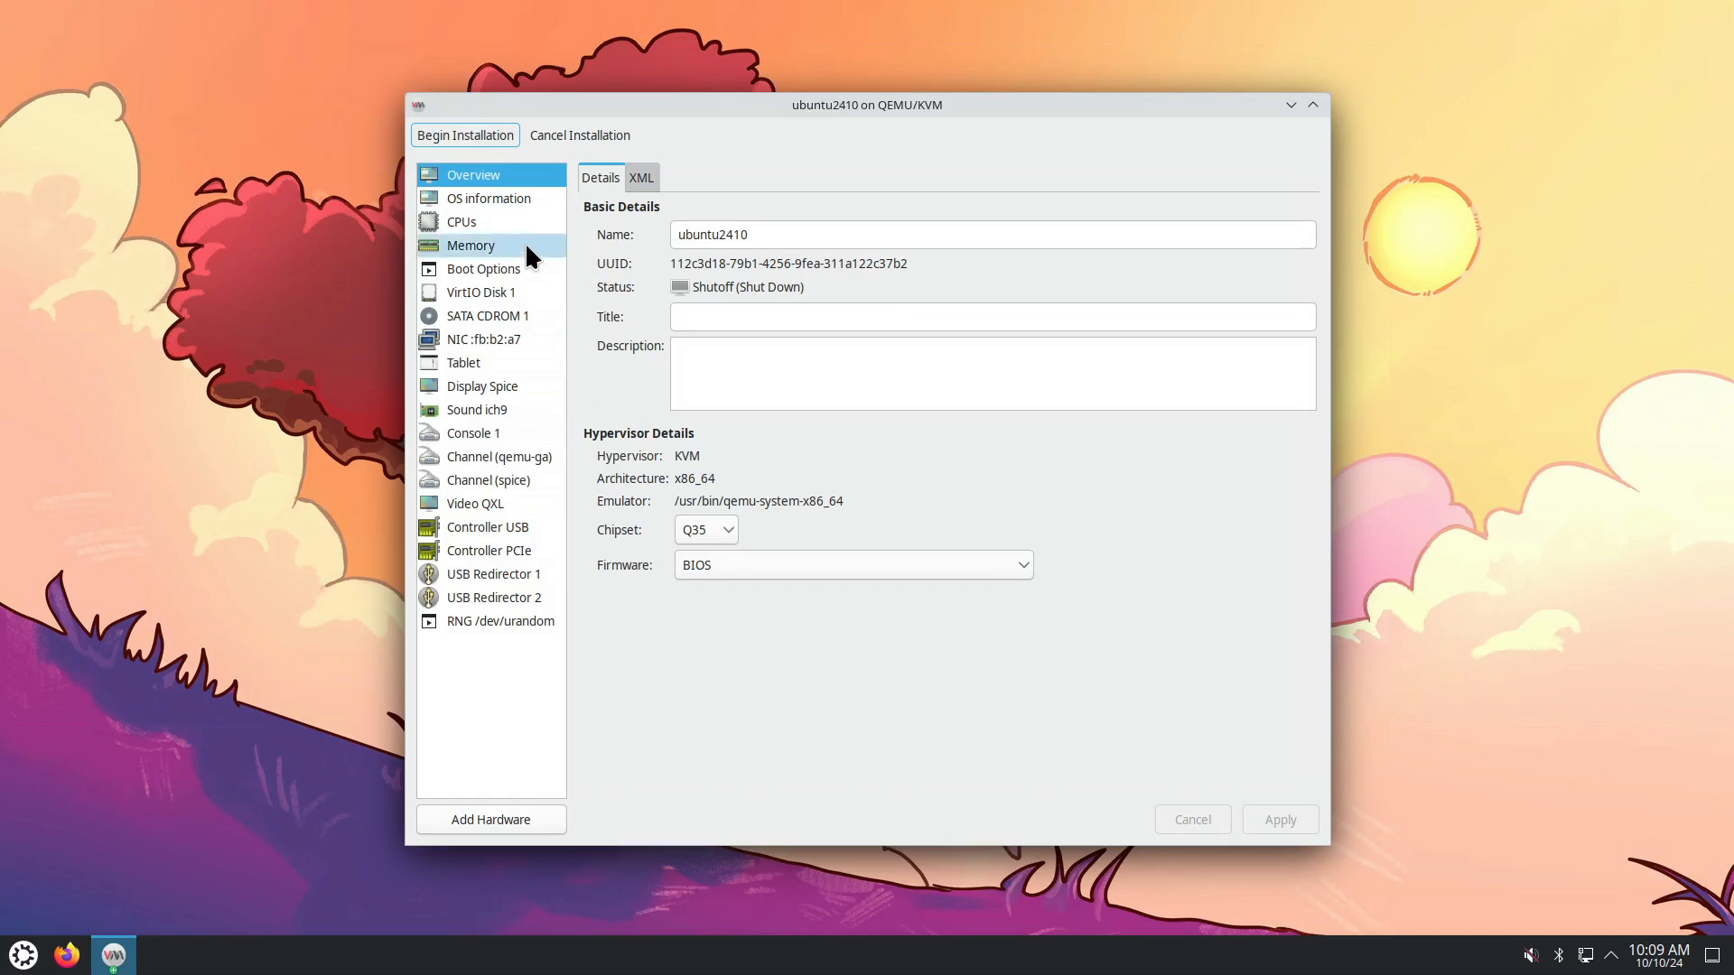
Look over the ubuntu2410 Overview, OS information and CPUs pages.
left_click(500, 195)
left_click(480, 222)
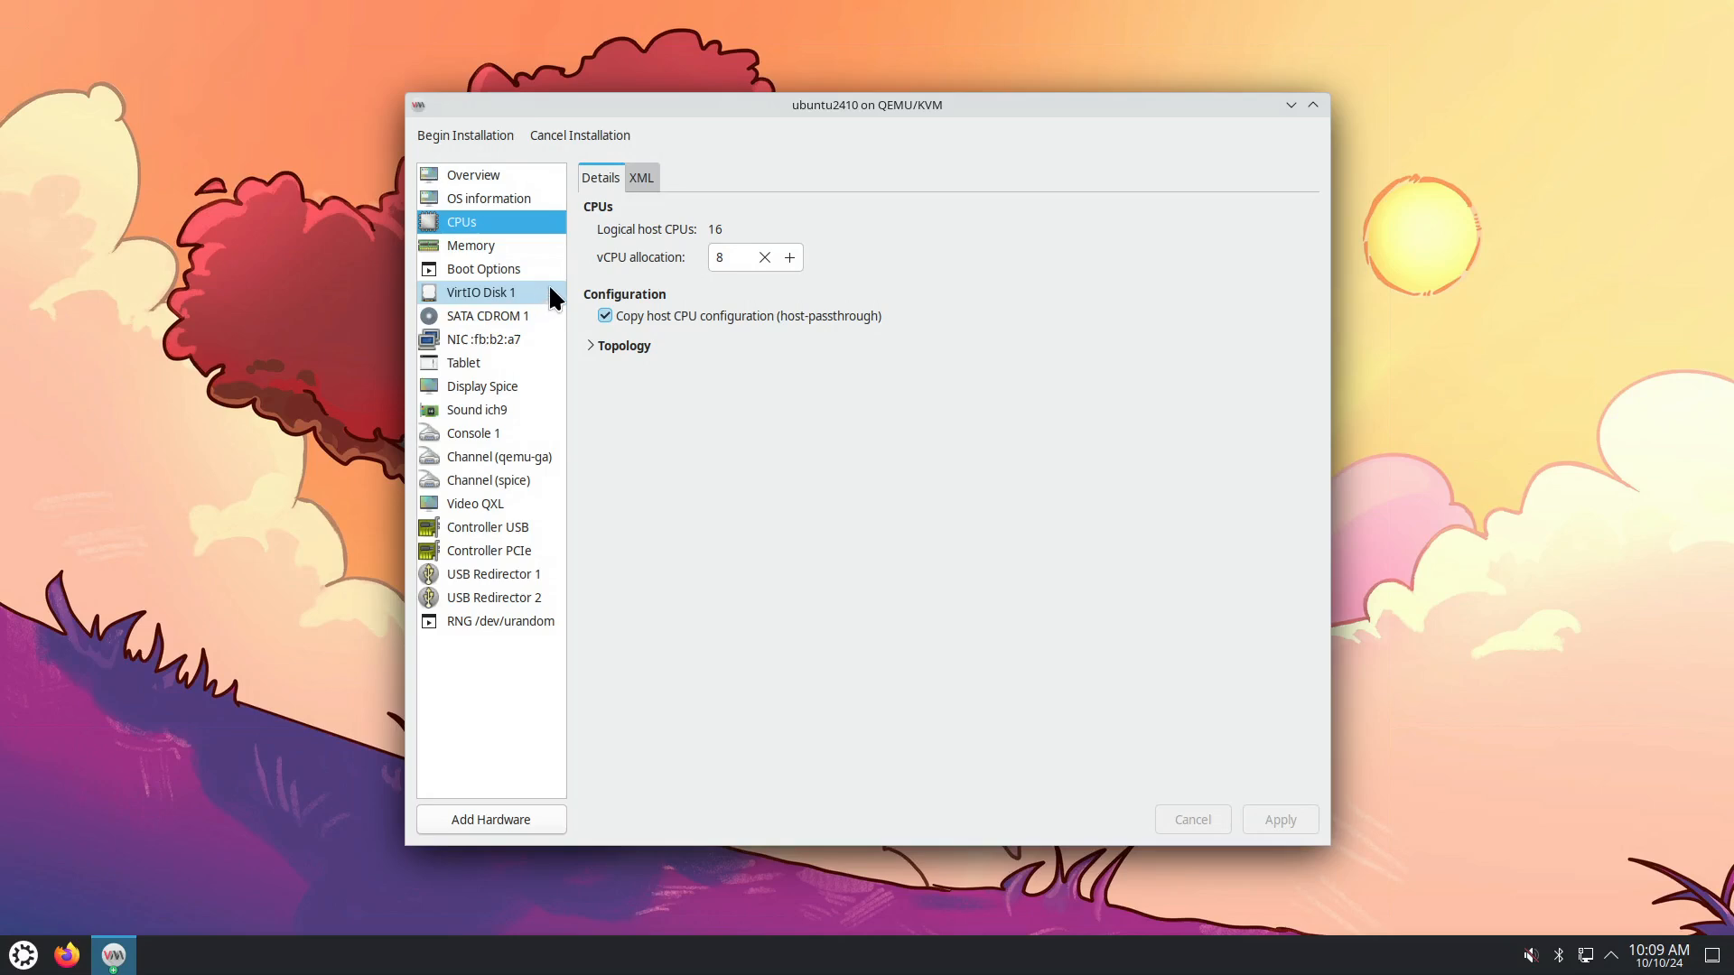
left_click(506, 177)
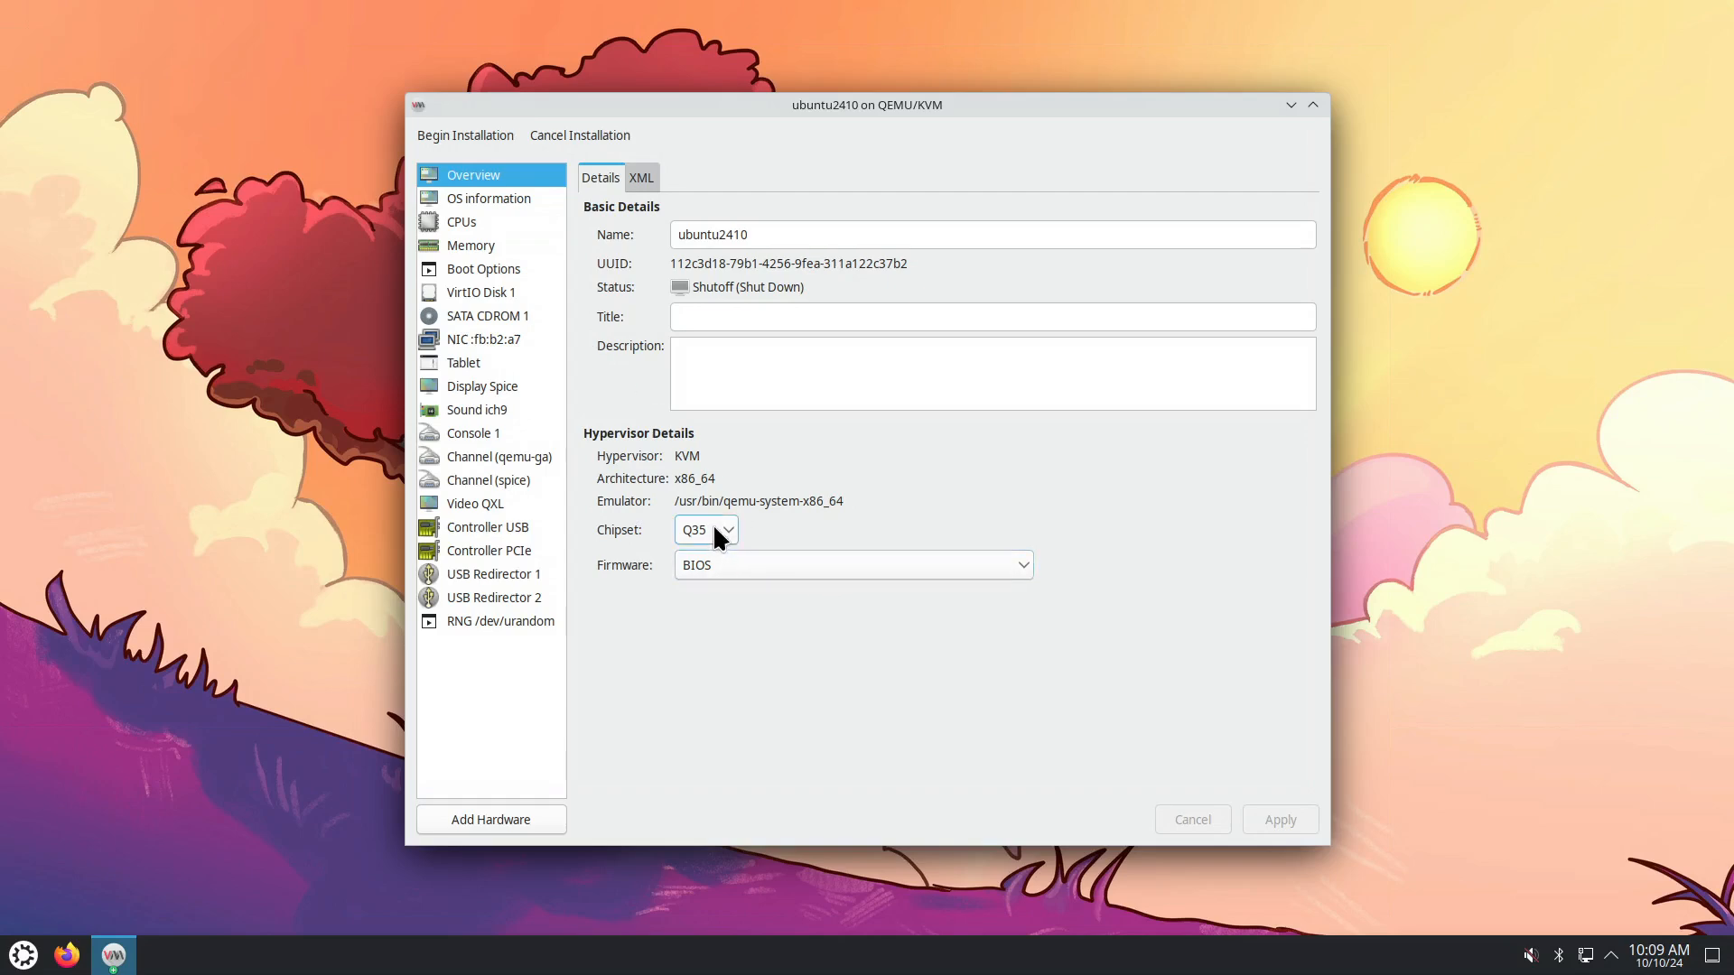
left_click(509, 197)
left_click(486, 221)
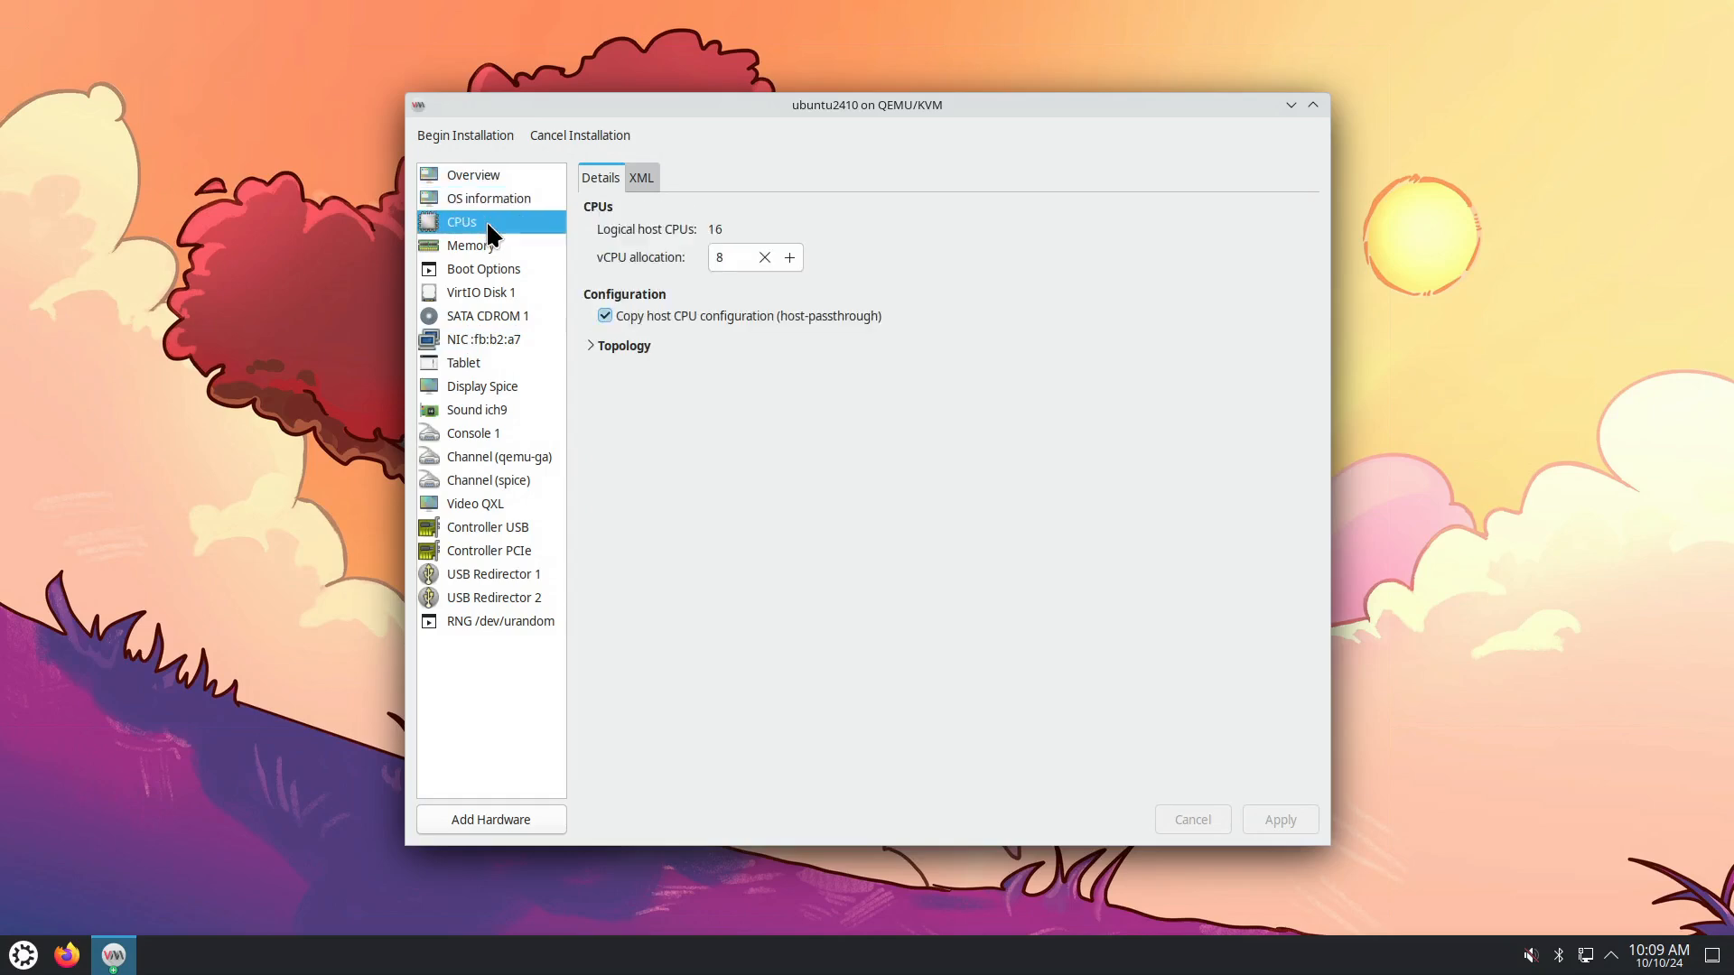
Manually set the CPU topology to 1 socket and 8 cores, and apply it.
left_click(592, 348)
left_click(615, 365)
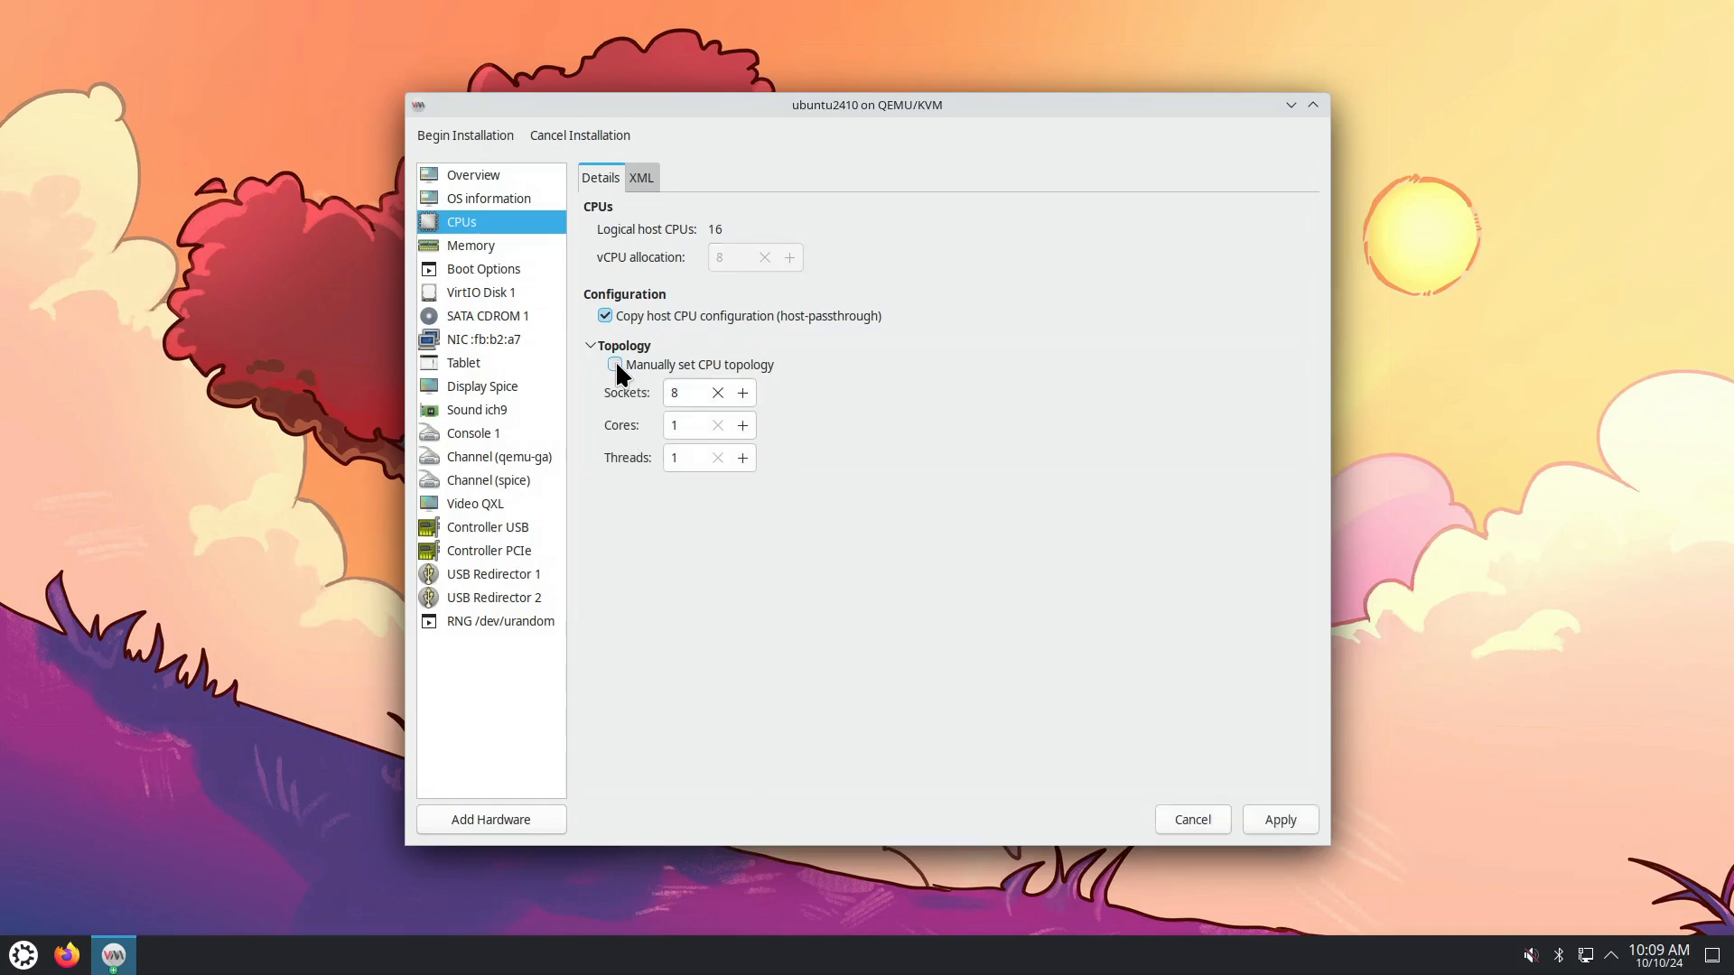
double_click(664, 392)
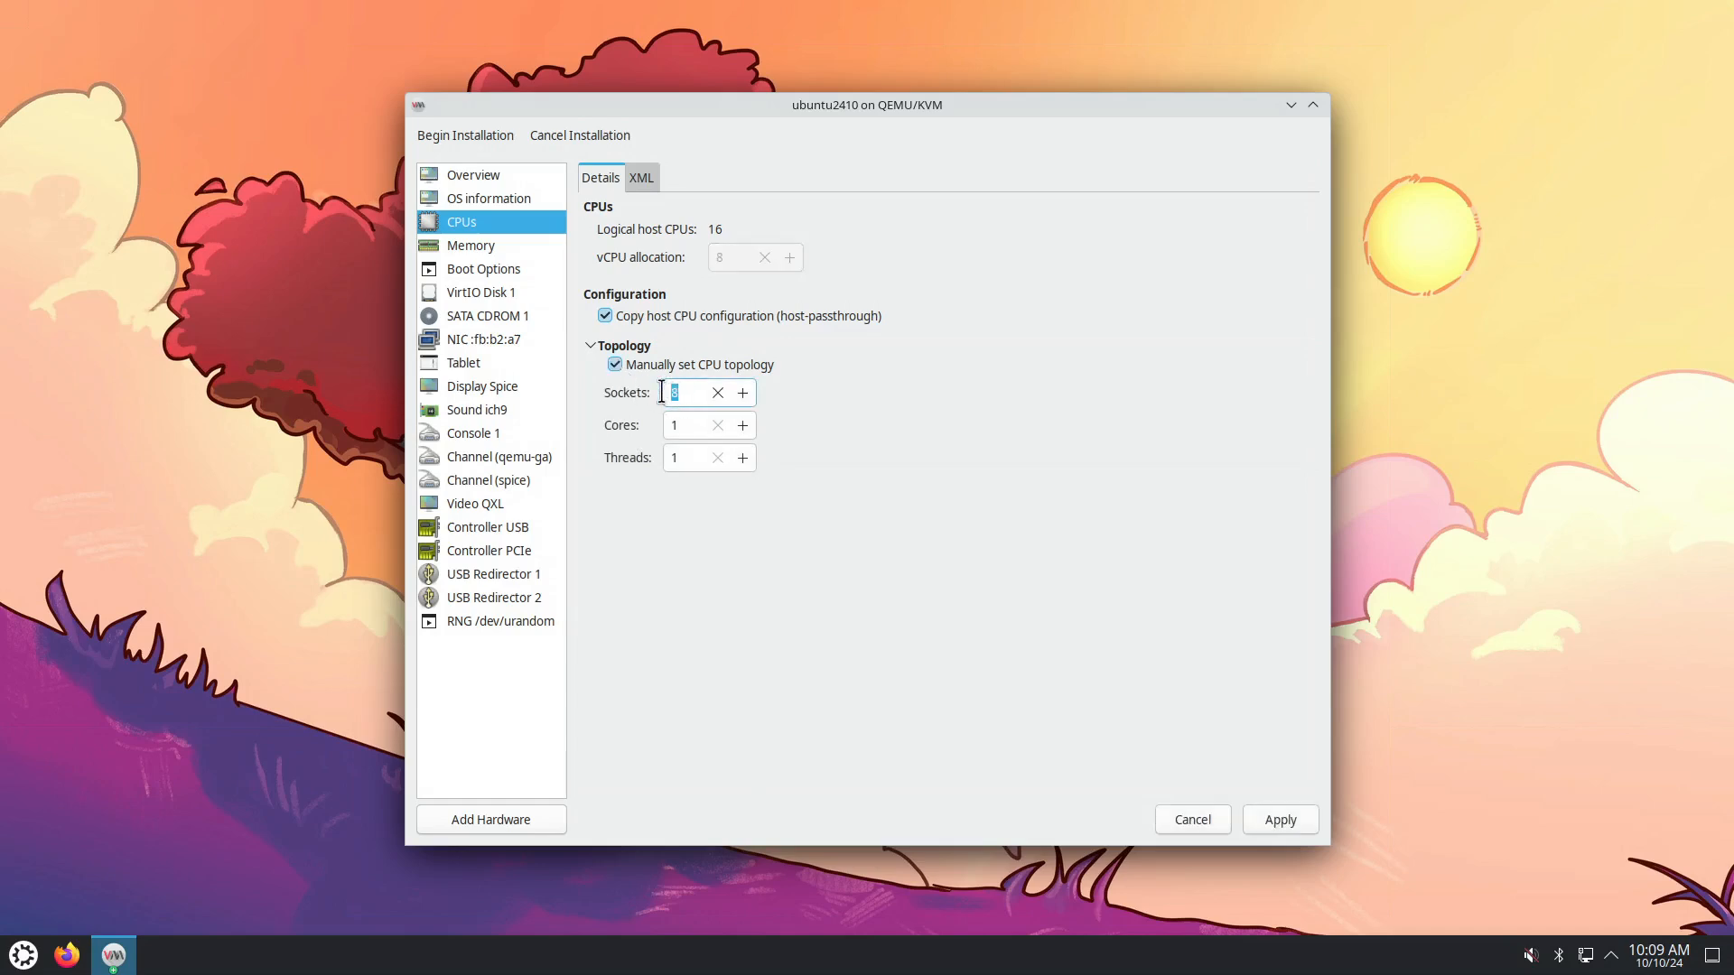
type("1")
double_click(696, 425)
type("8")
left_click(1275, 822)
Review memory and boot options, keeping VirtIO disk bus and SATA CD-ROM bus.
left_click(468, 244)
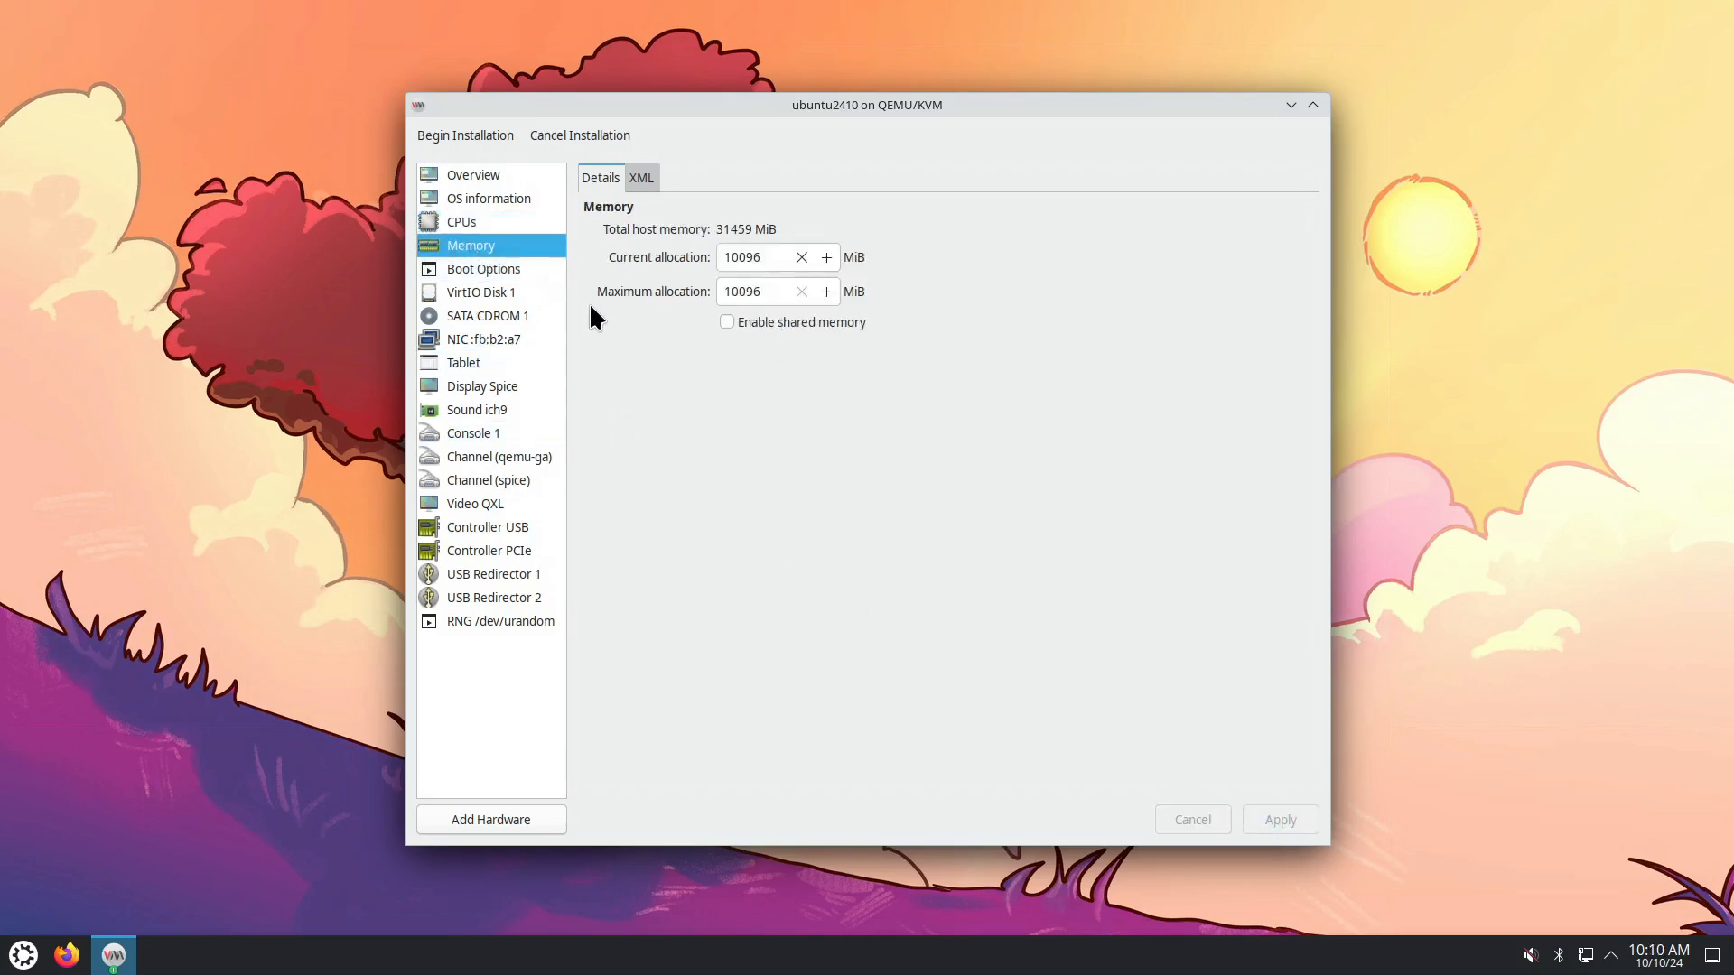
left_click(487, 270)
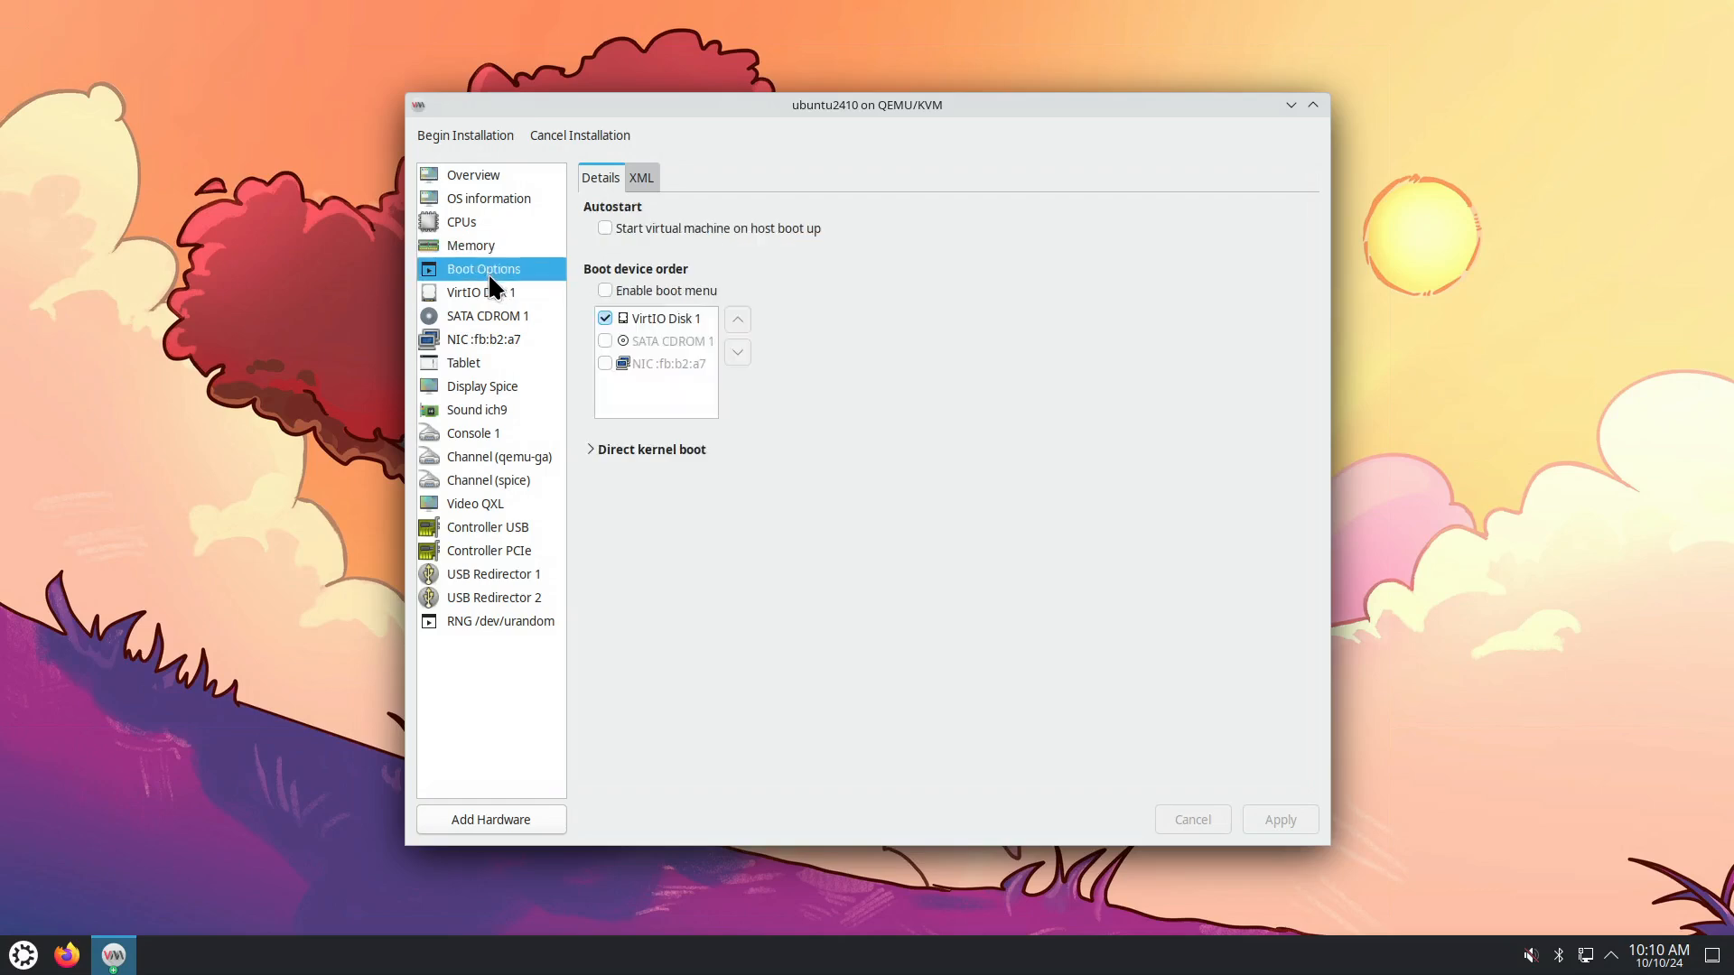
left_click(491, 294)
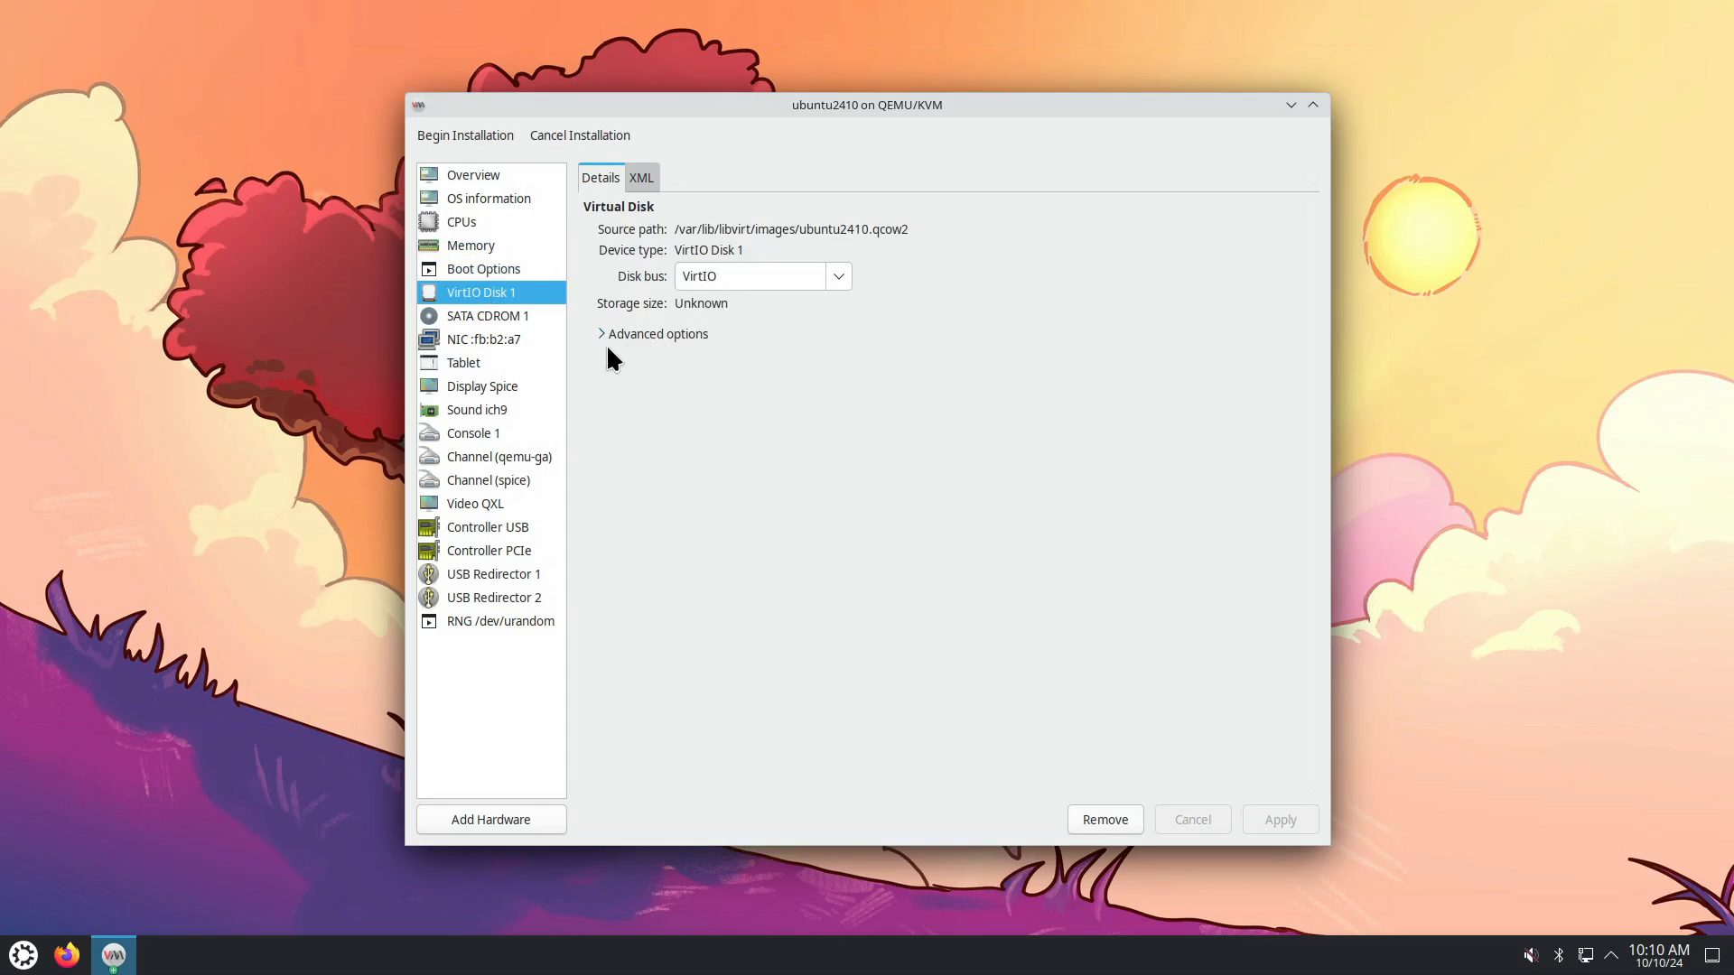
left_click(836, 278)
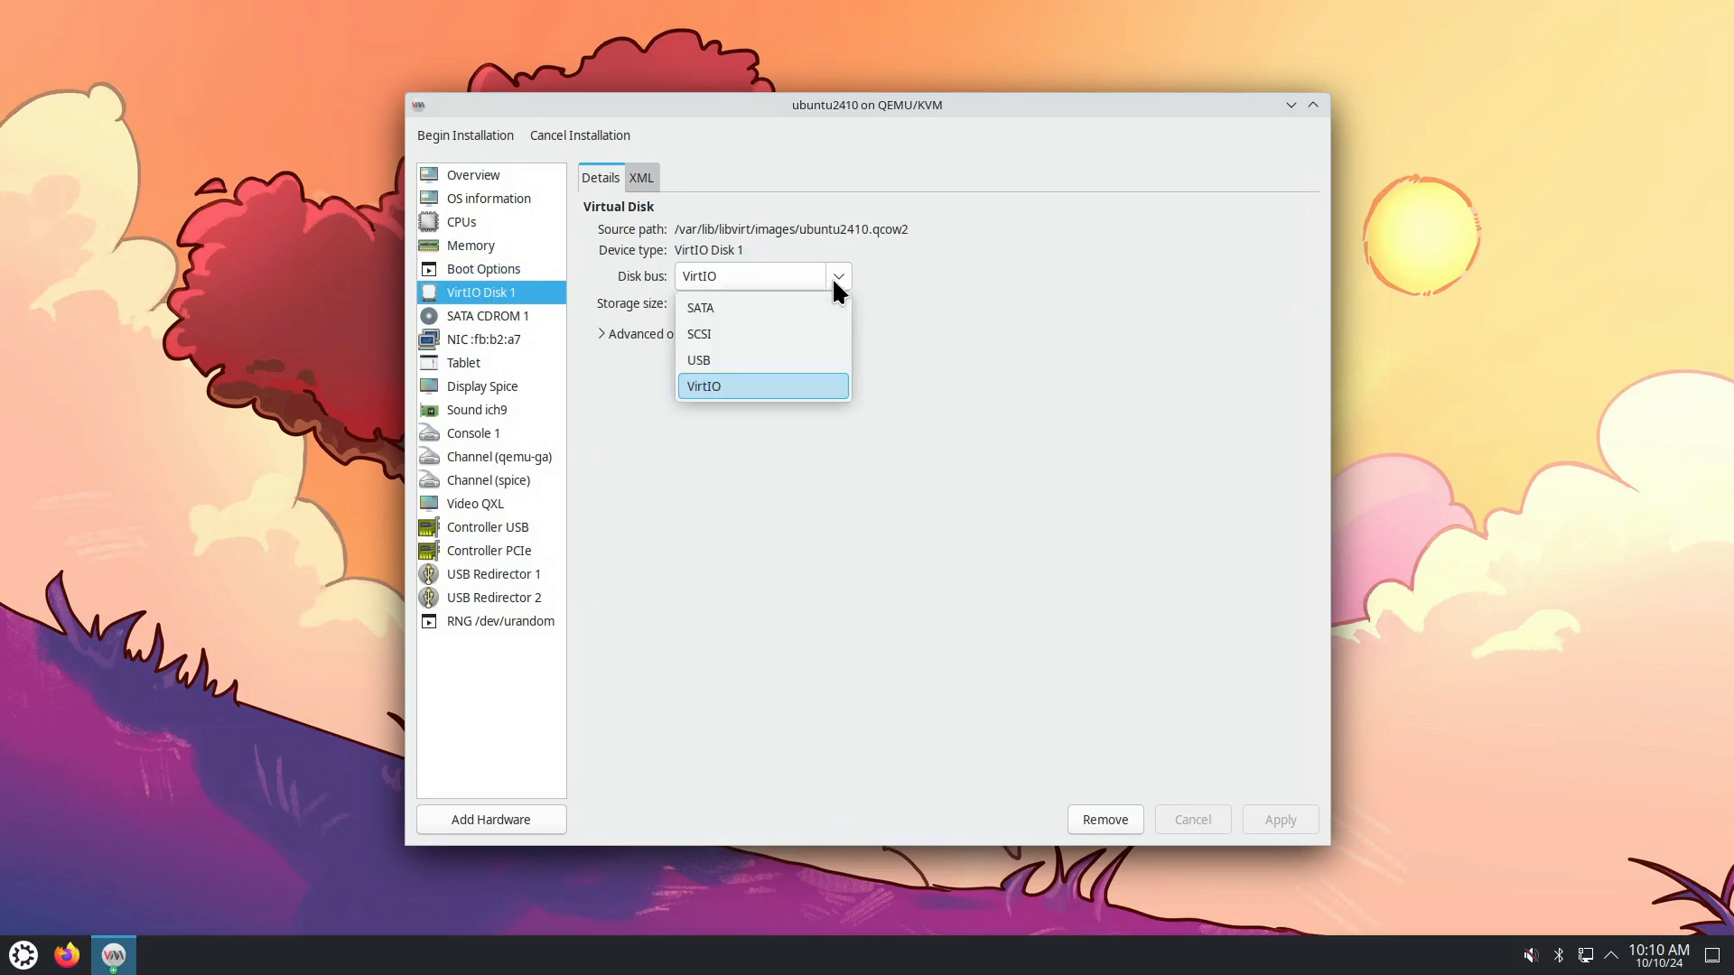
left_click(832, 277)
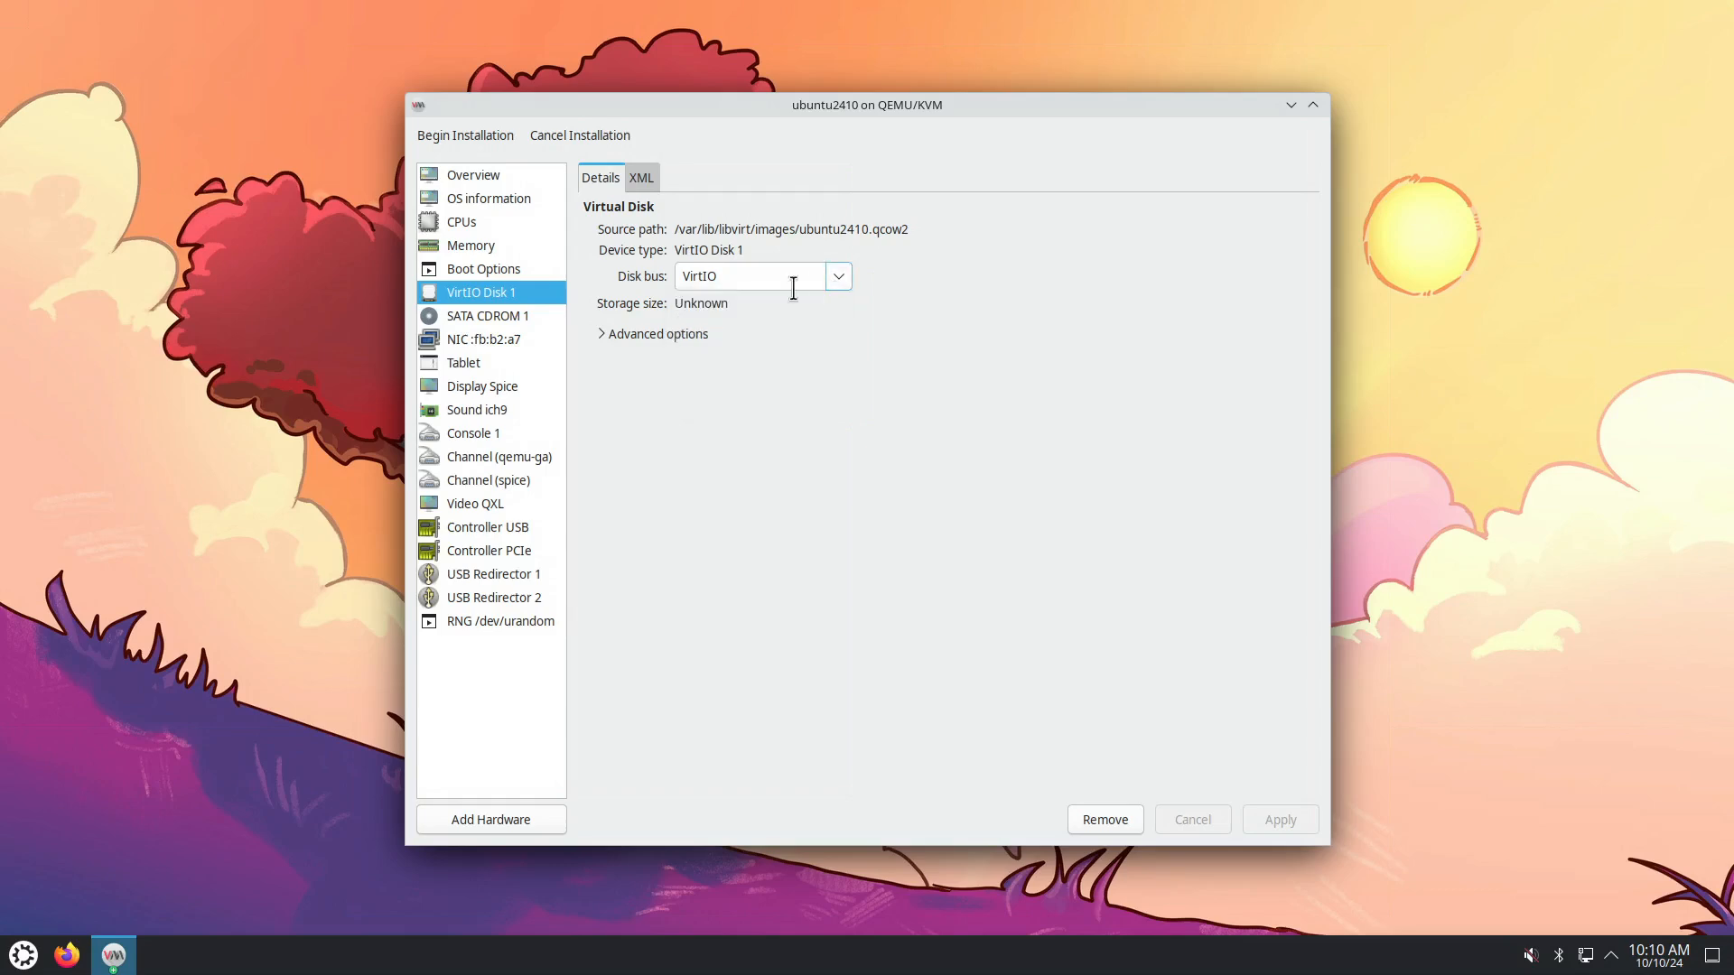
left_click(481, 315)
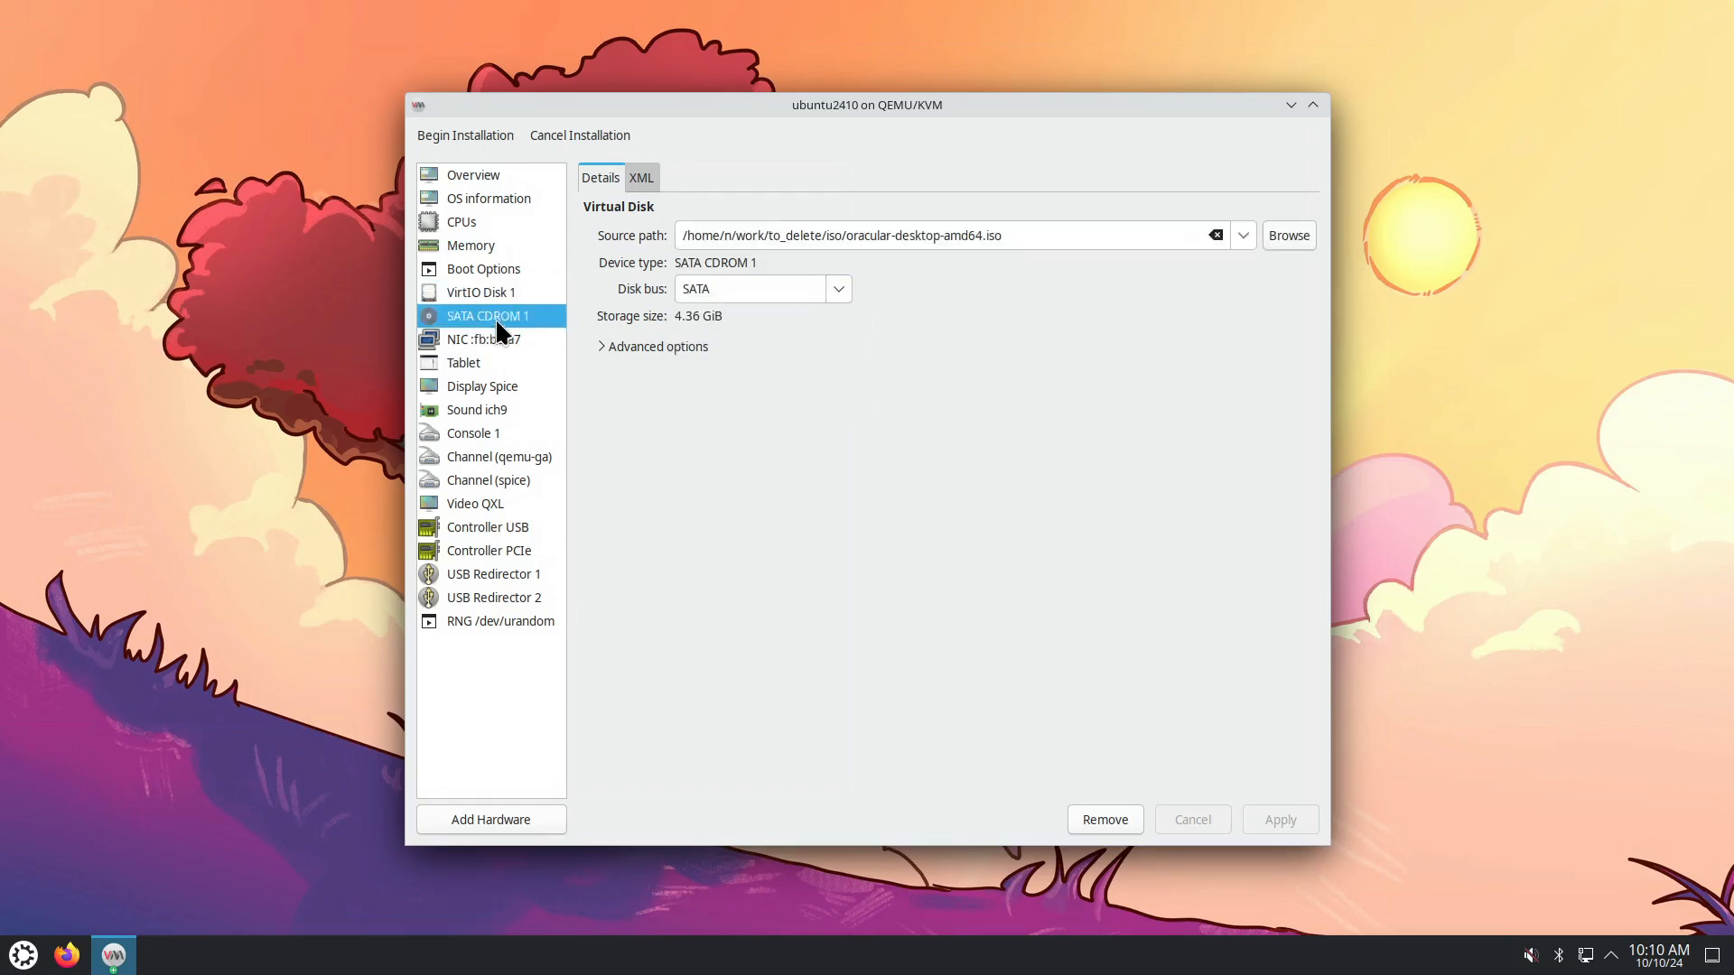
left_click(839, 290)
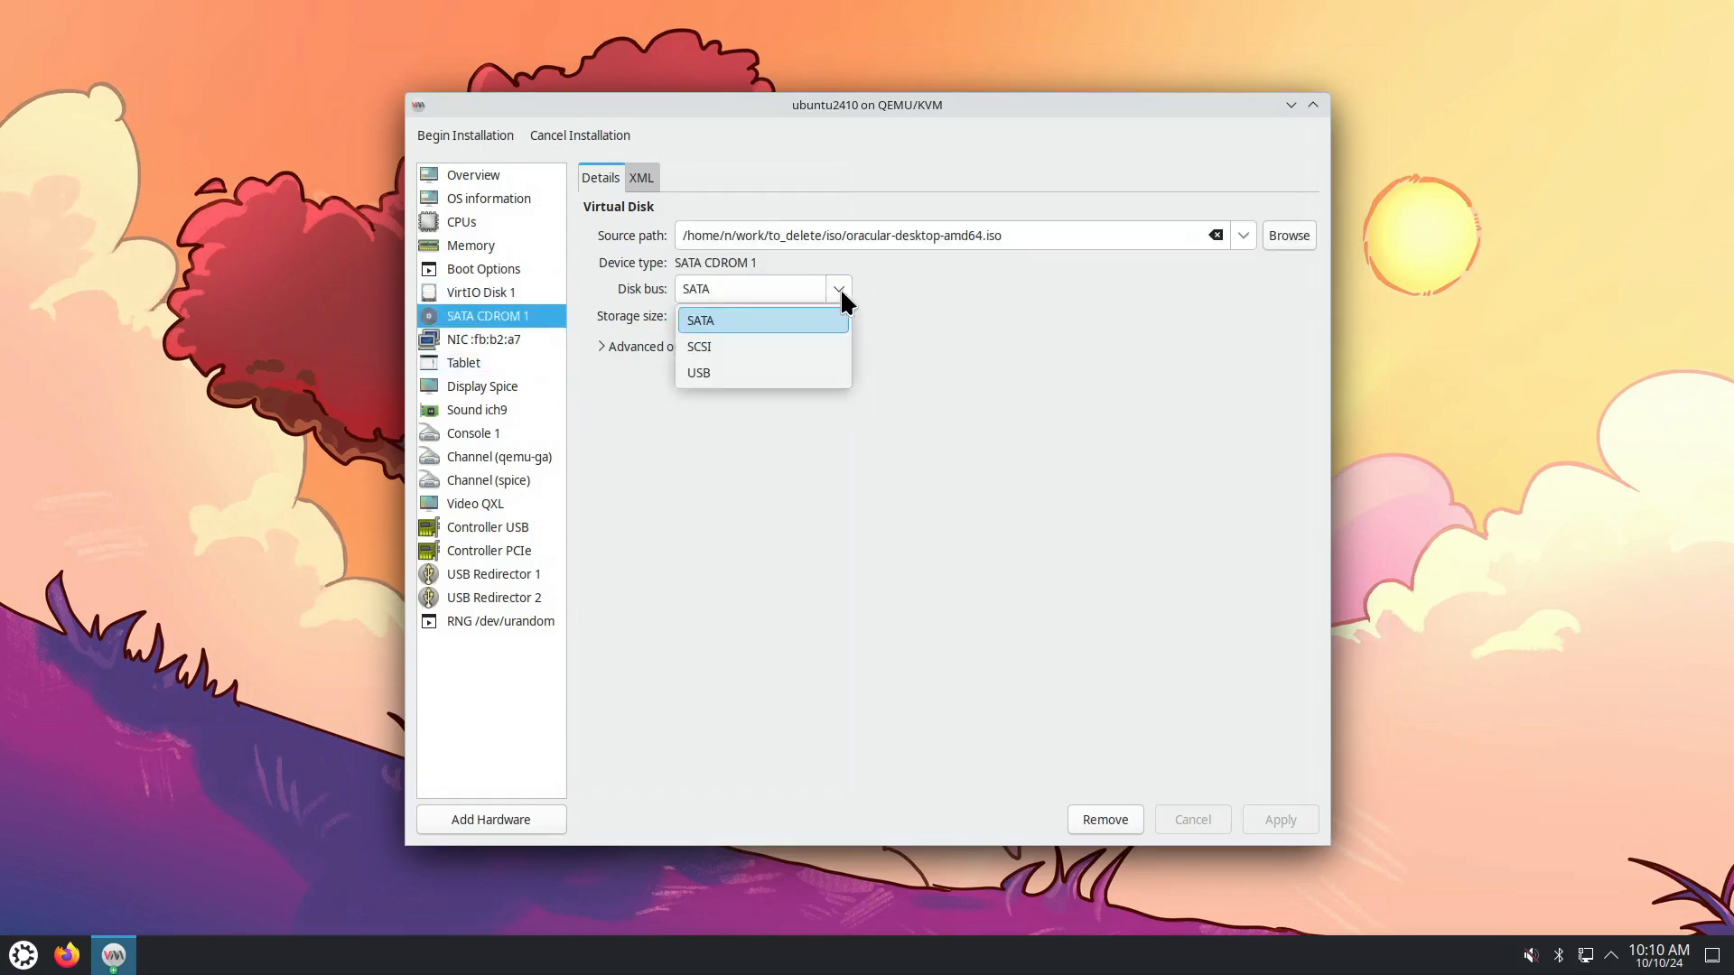
left_click(840, 287)
Keep the virtio NIC model, check the tablet and CPUs, then begin installation.
left_click(488, 339)
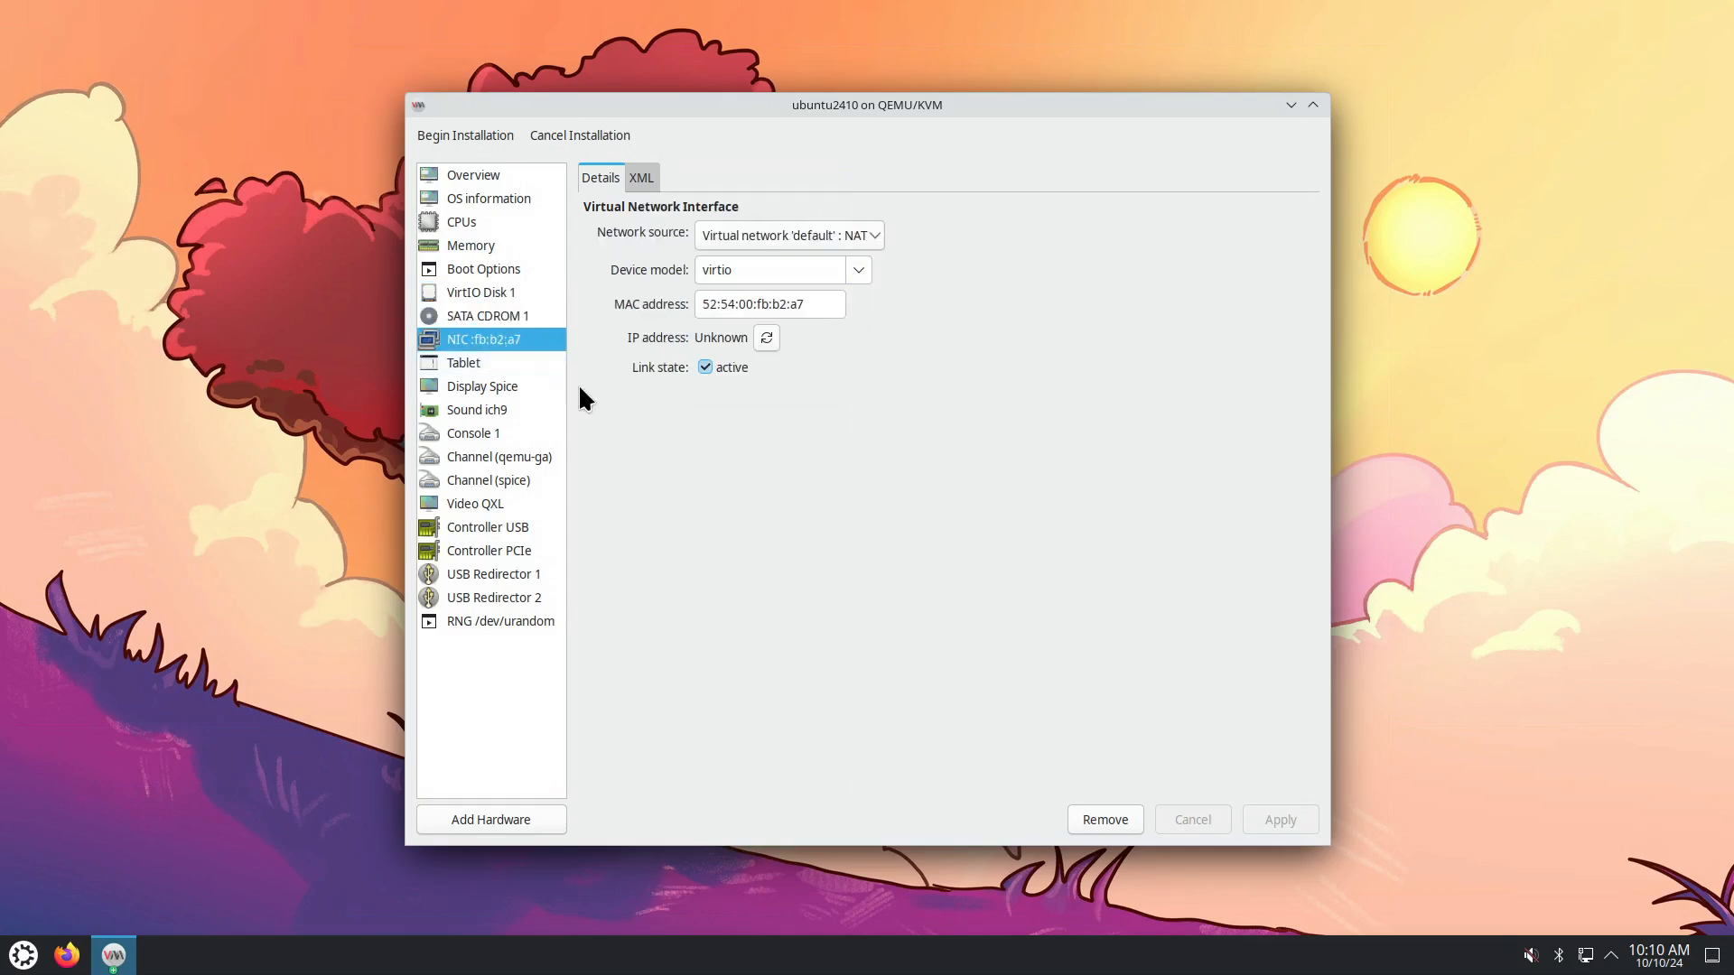
left_click(858, 270)
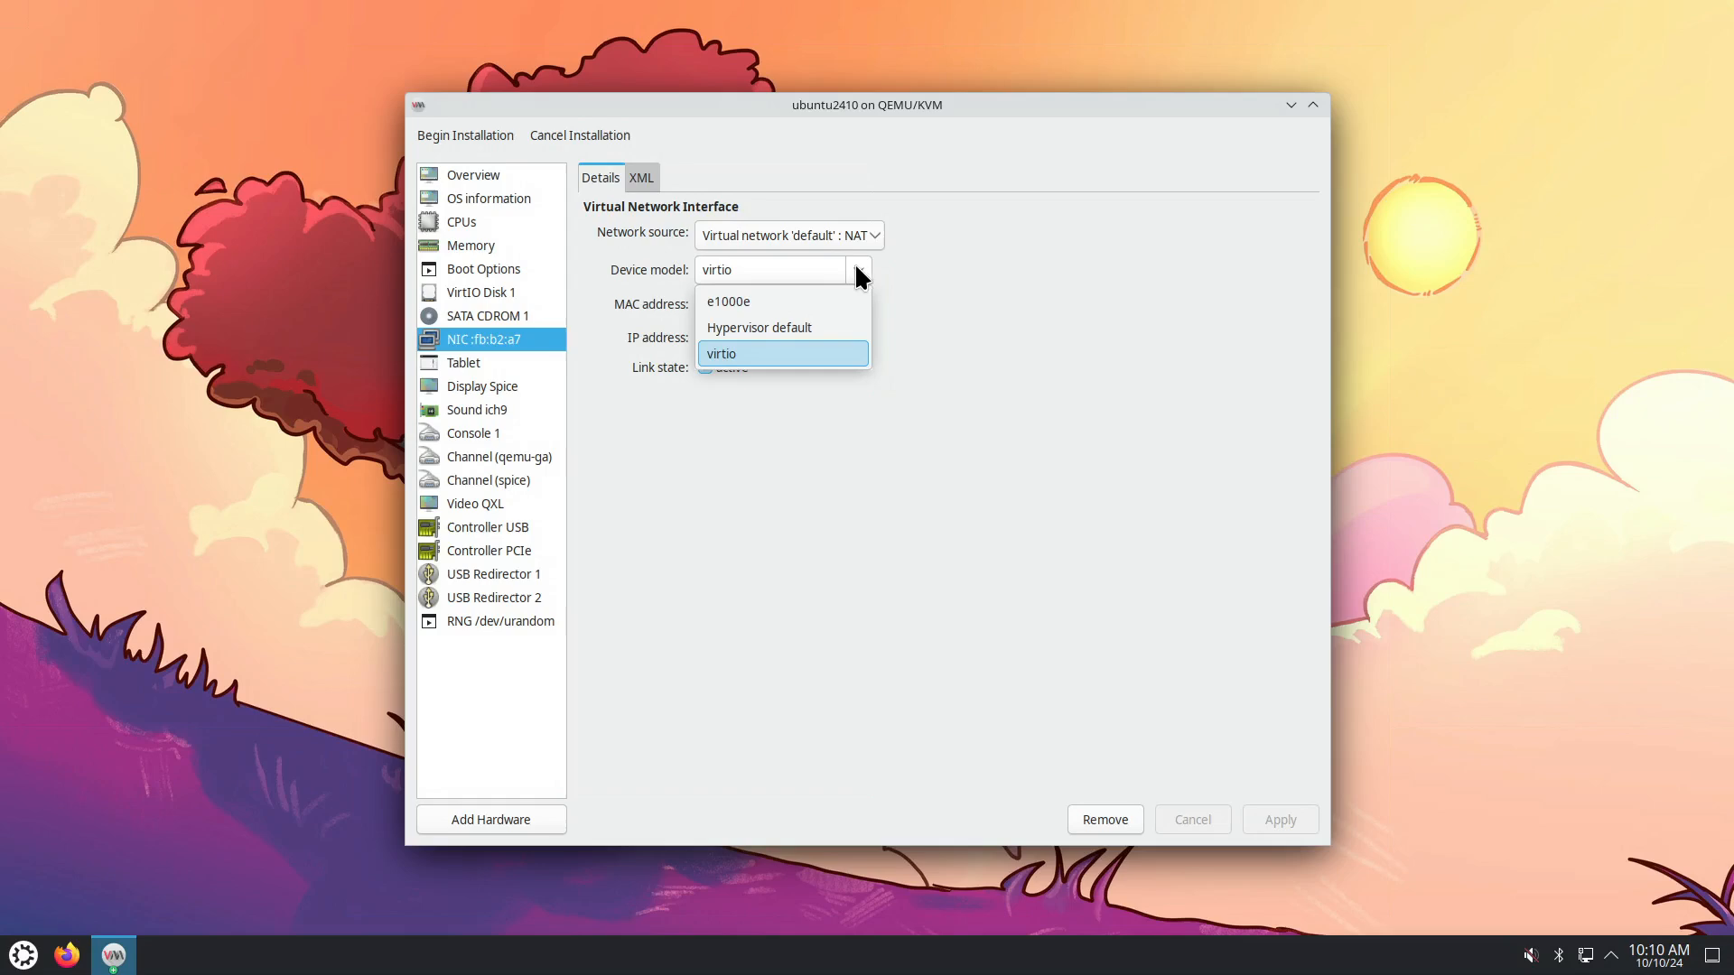
left_click(910, 269)
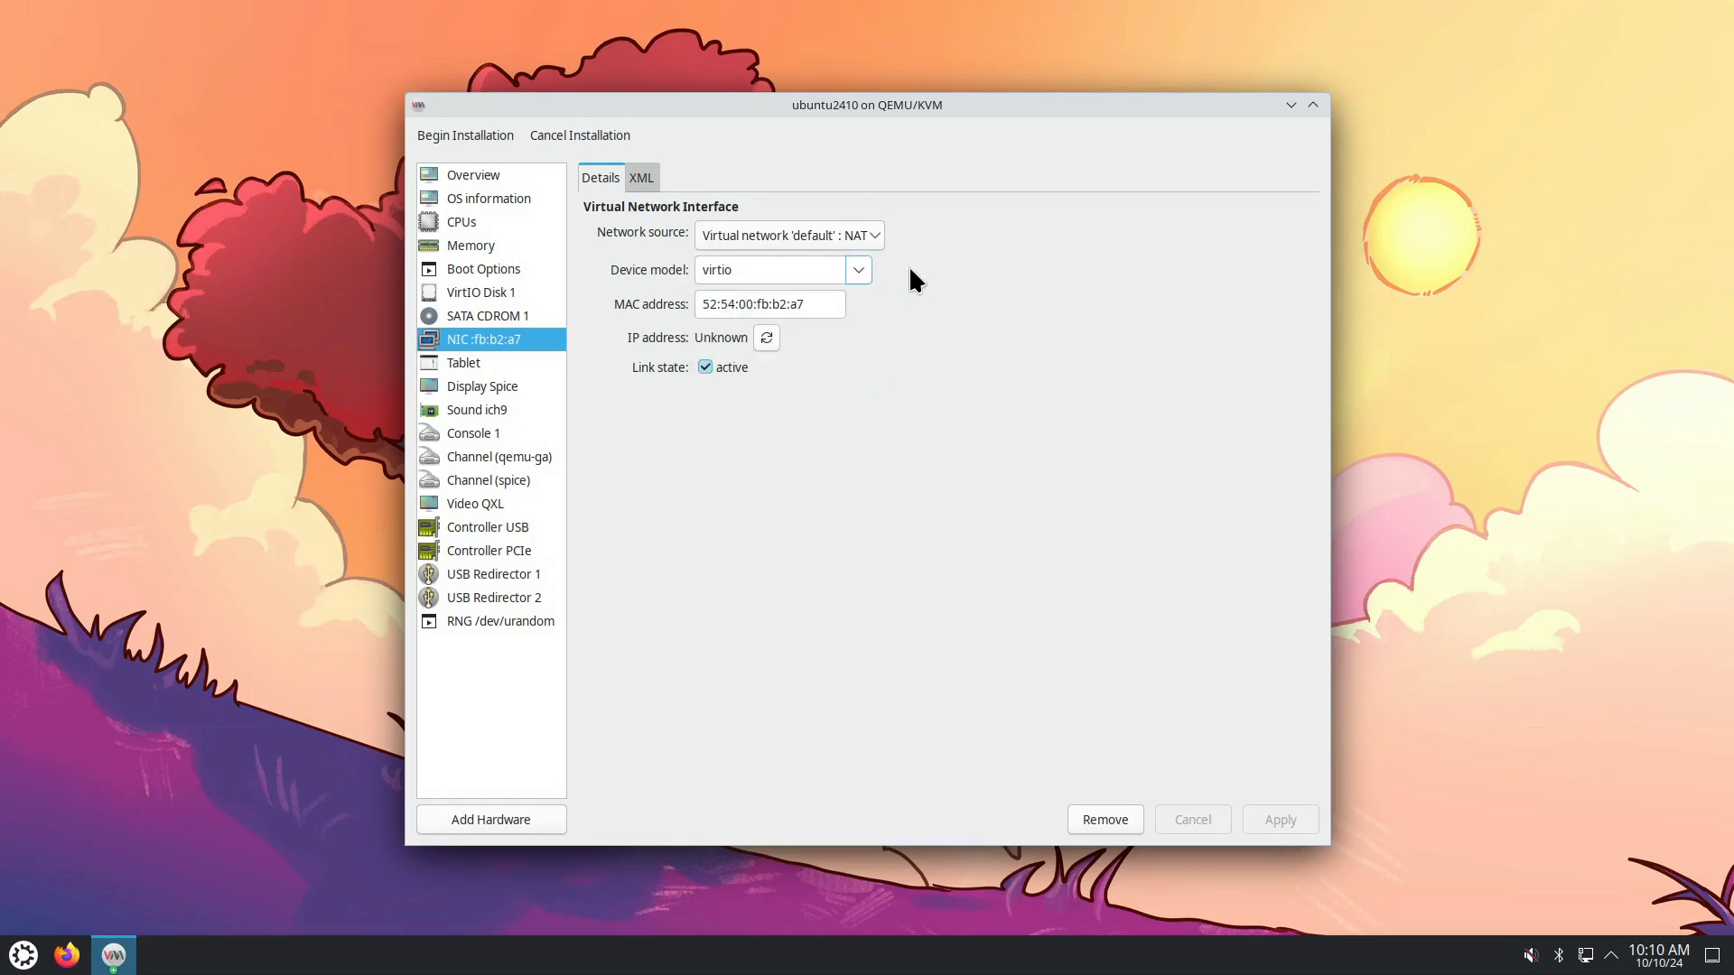
left_click(484, 361)
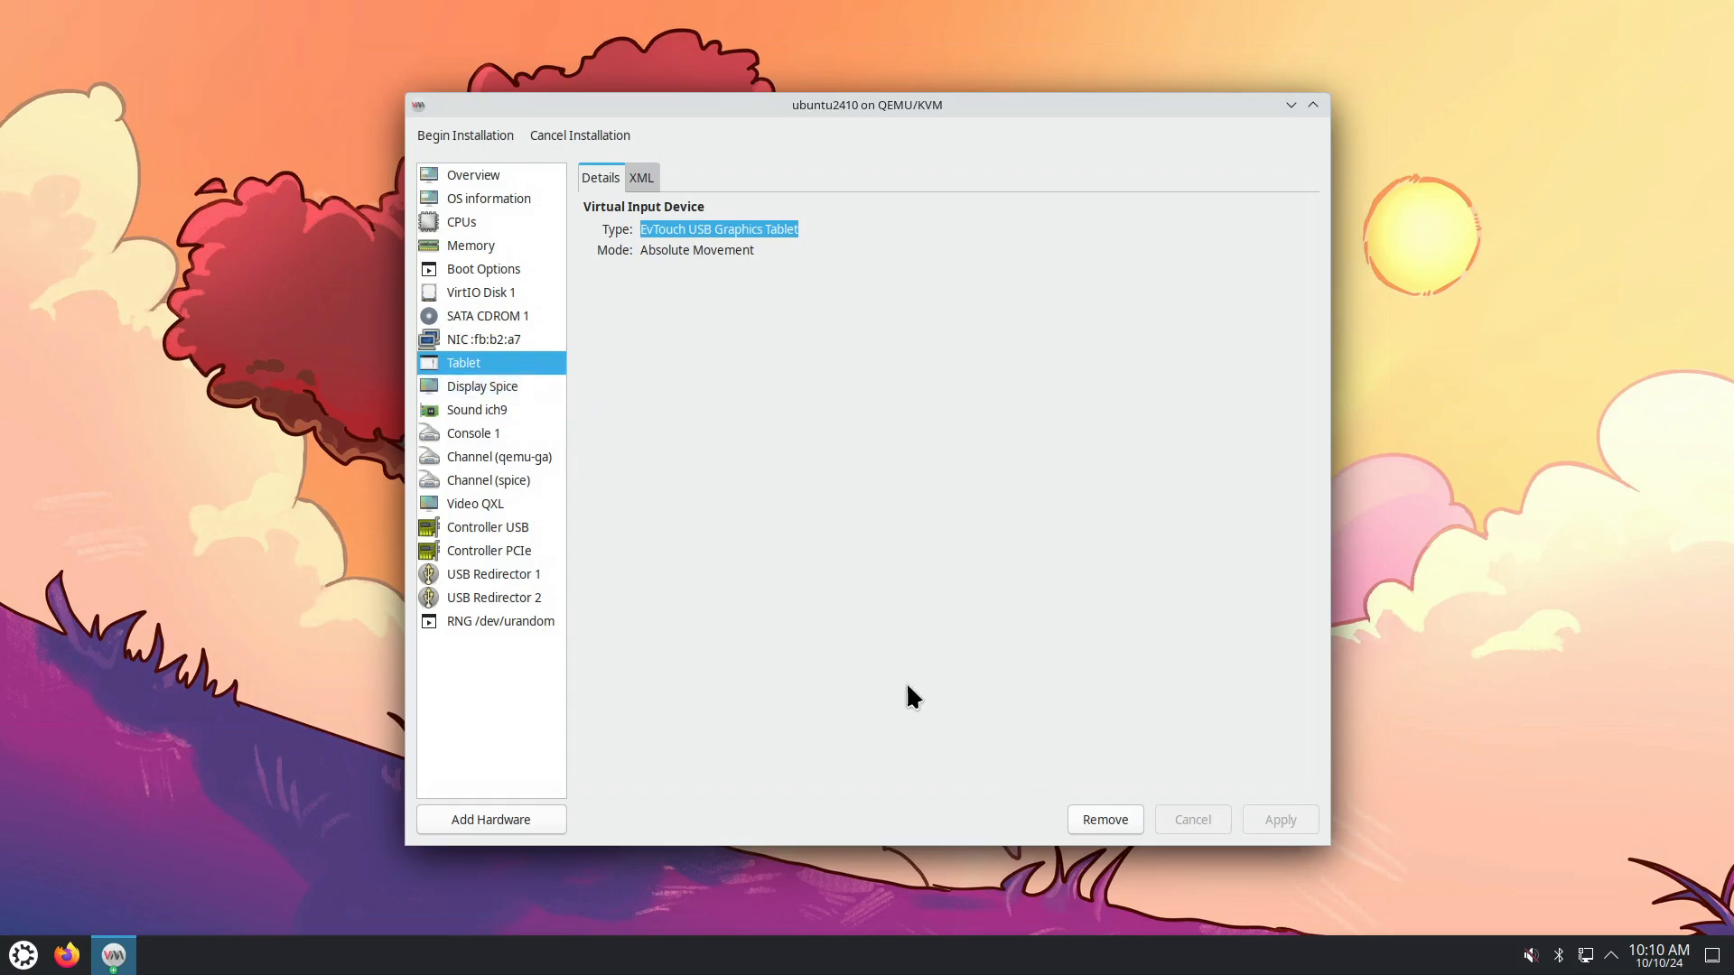
left_click(497, 224)
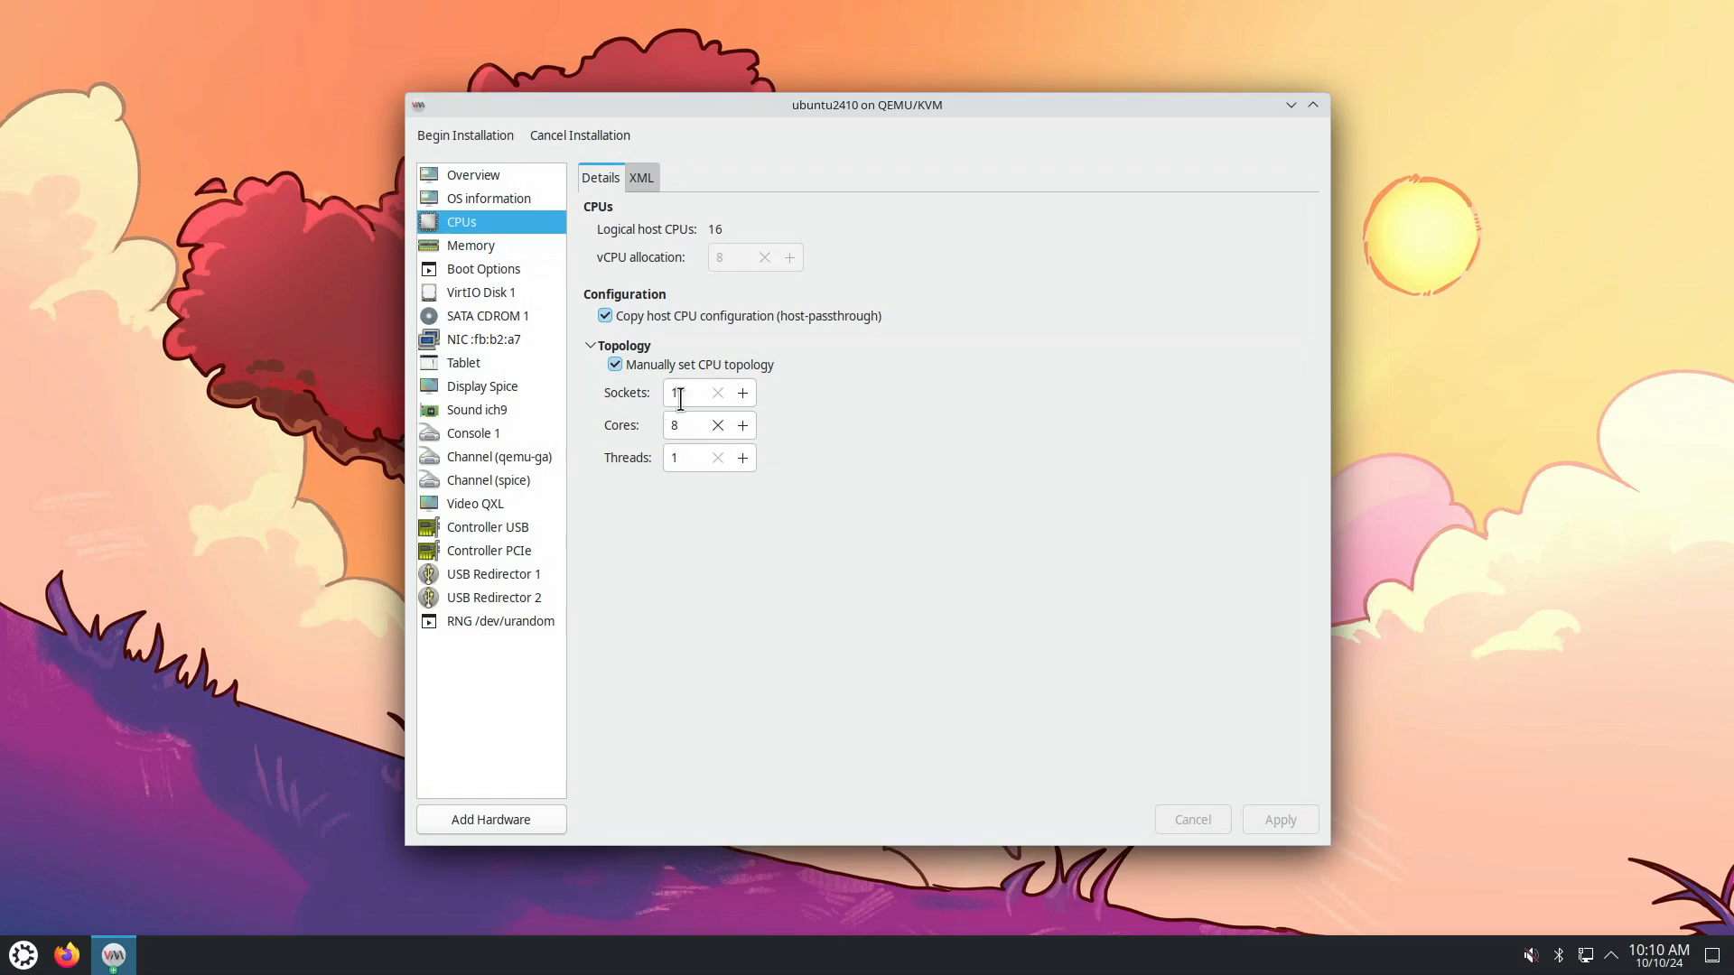
left_click(466, 133)
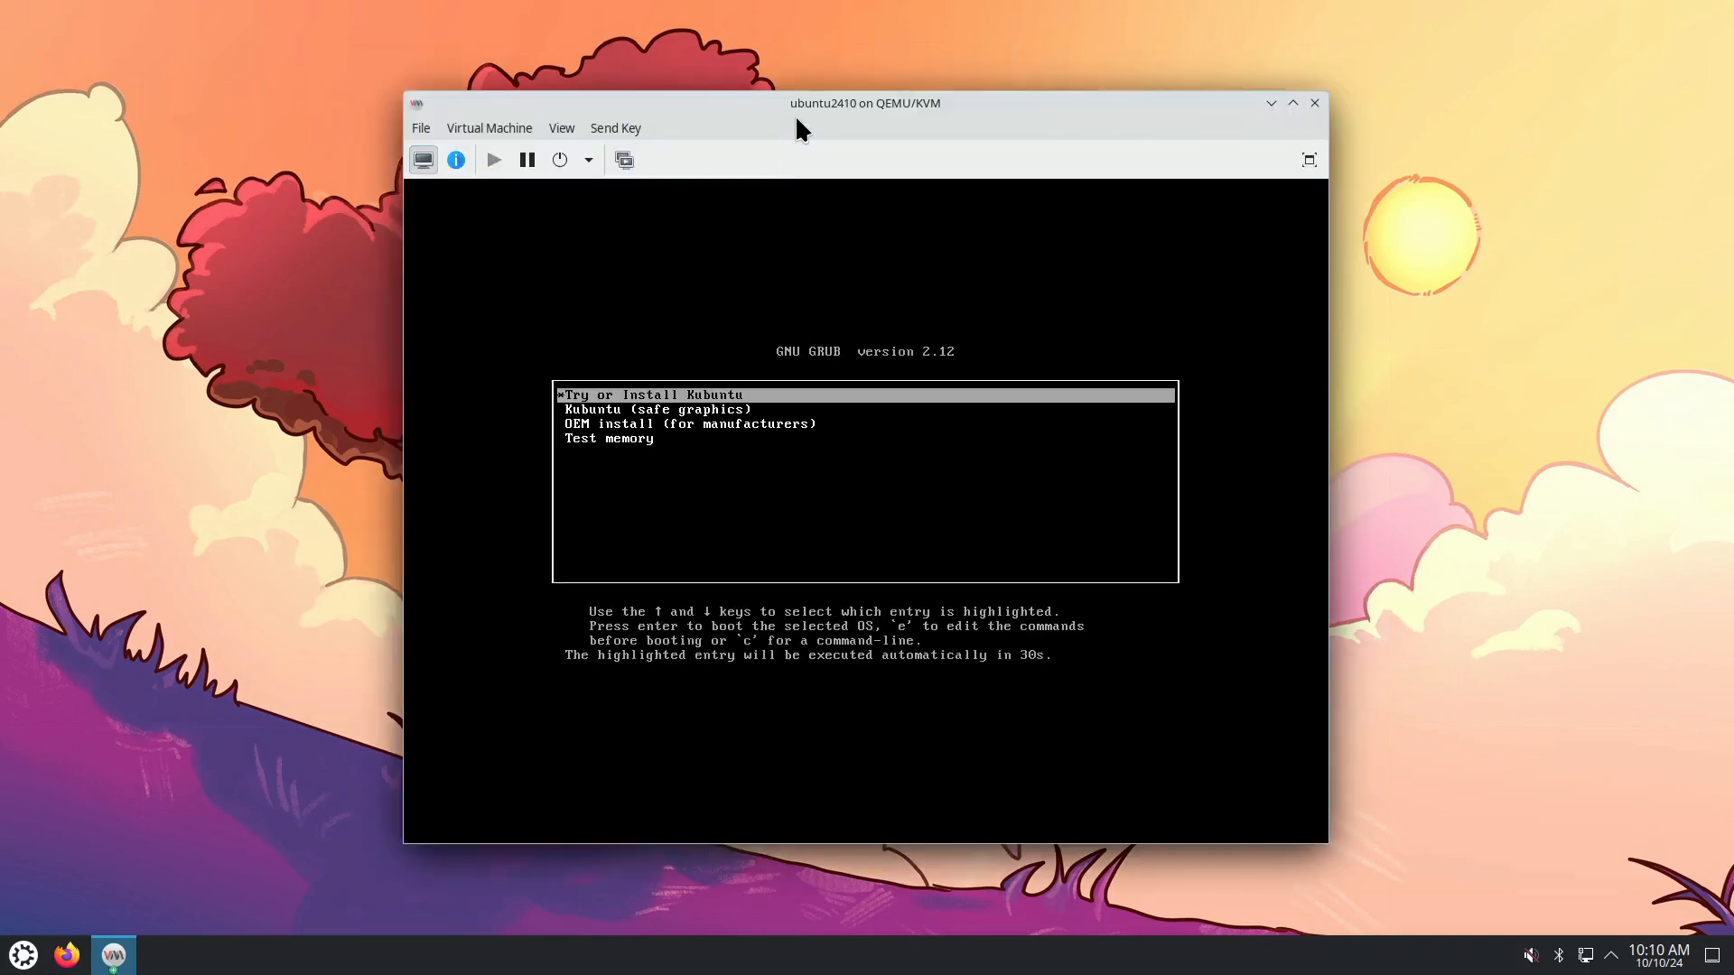
Move the console window to the top-left and boot Try or Install Kubuntu from GRUB.
left_click_drag(762, 98, 356, 71)
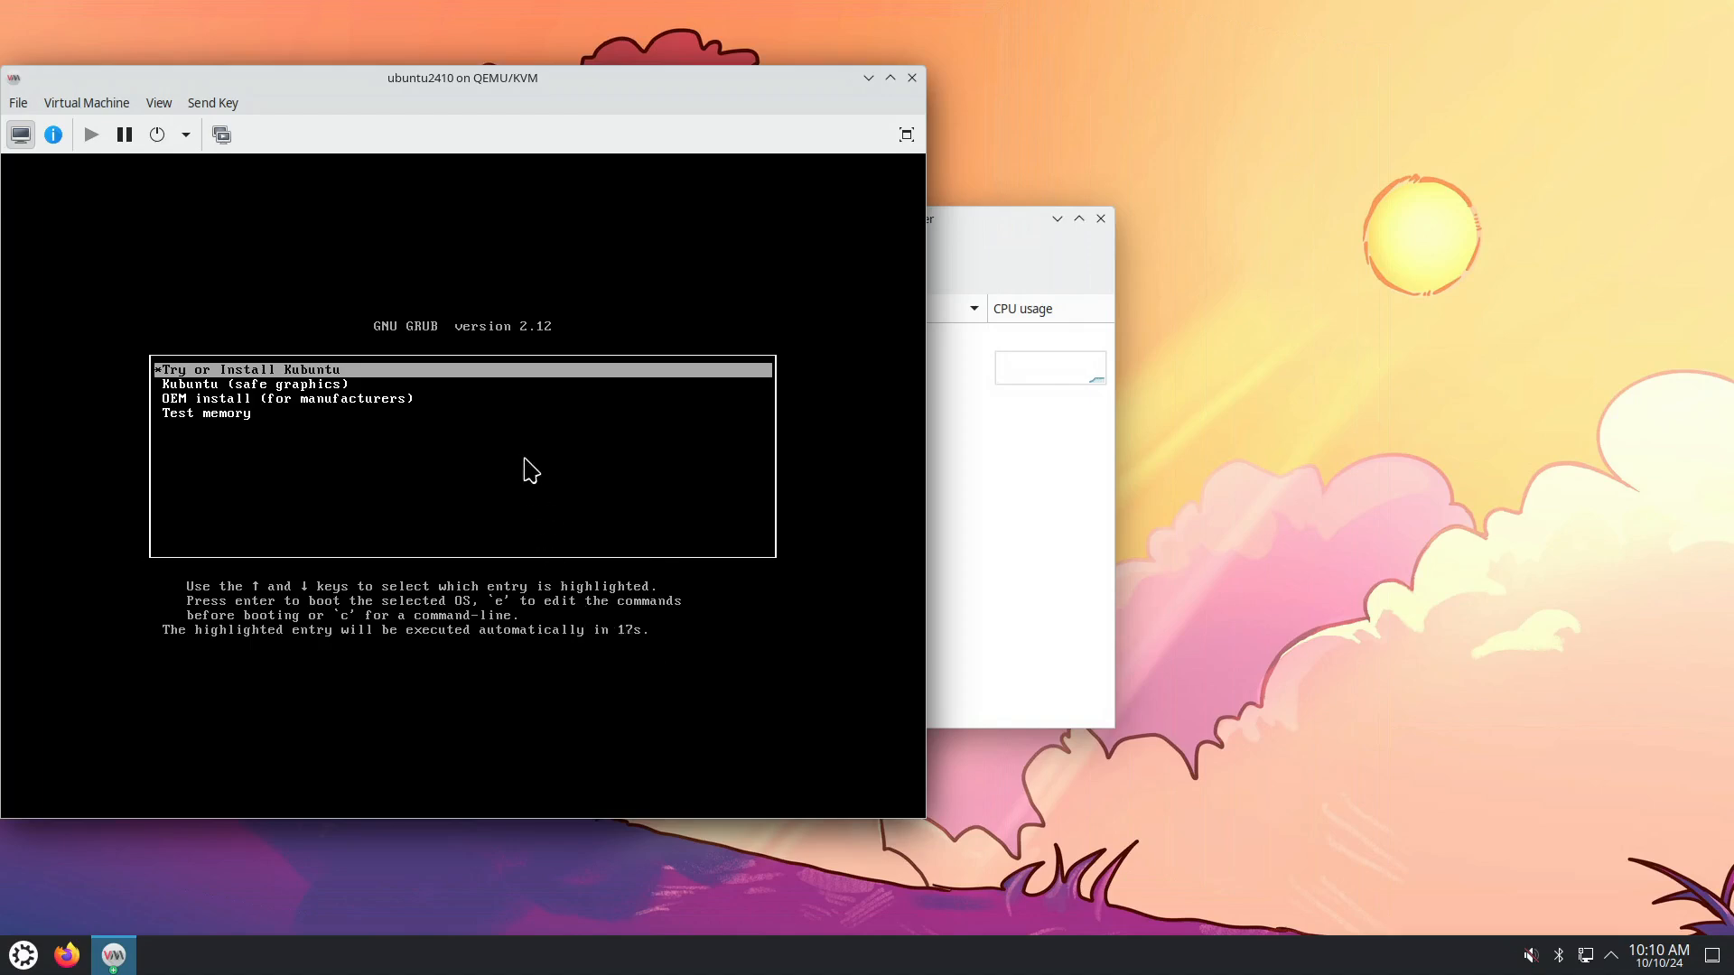
key("Return")
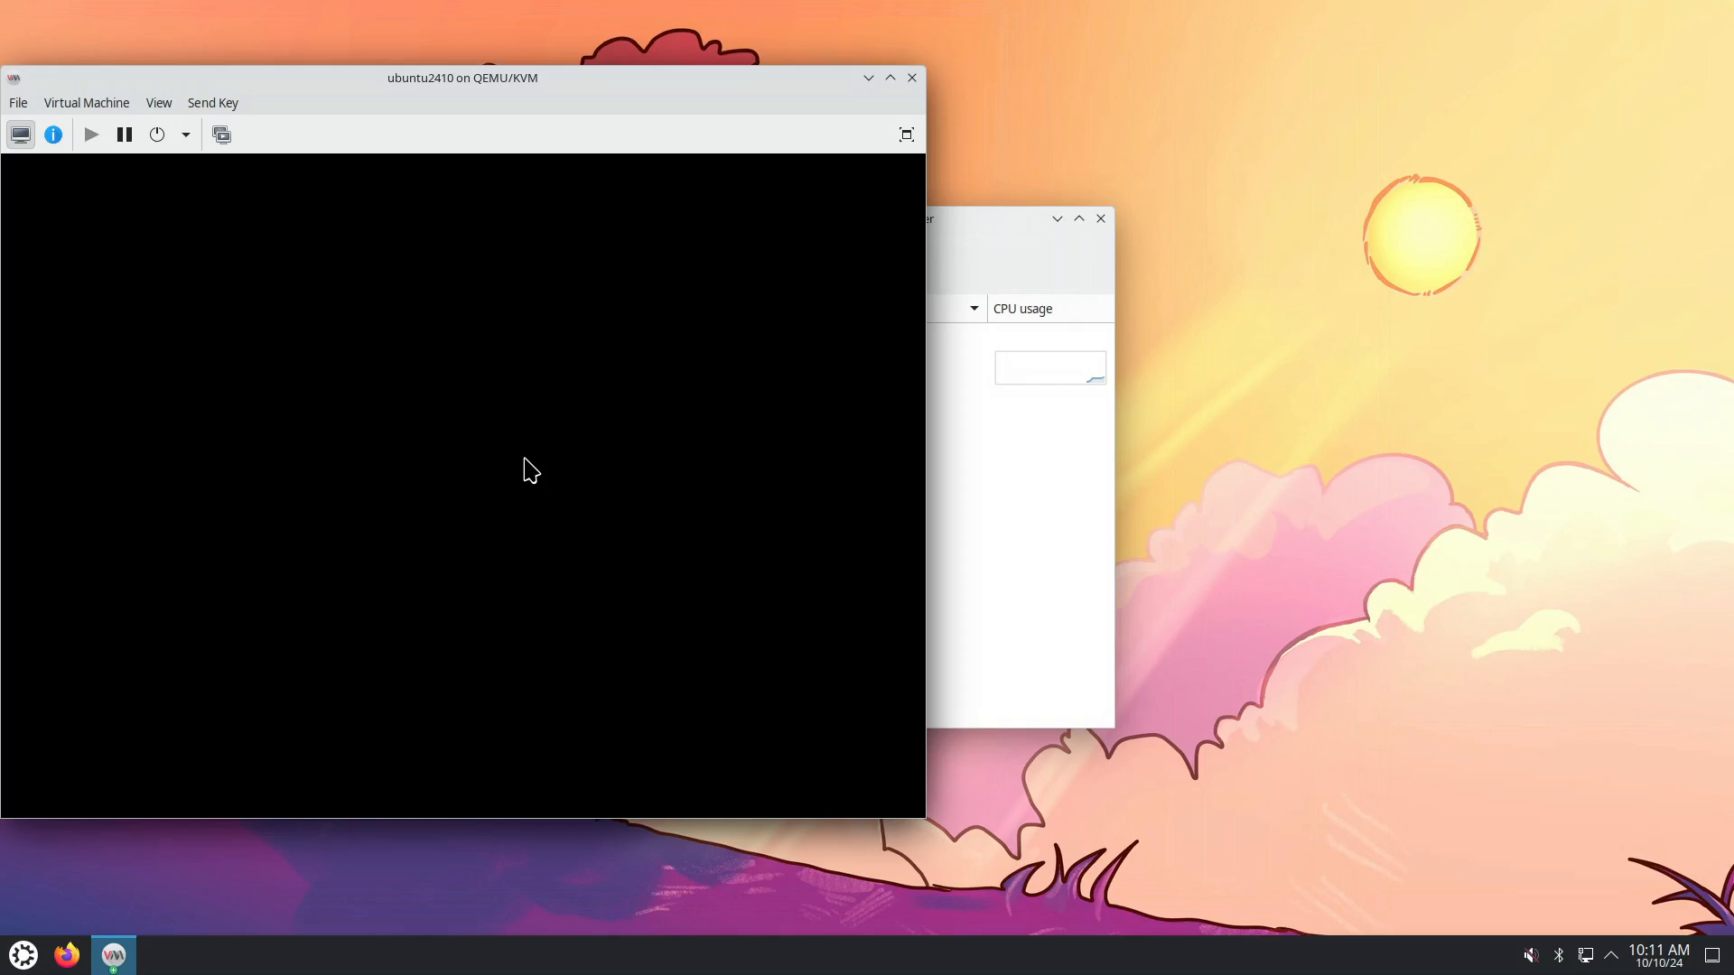
Start another new VM using the Fedora KDE Live ISO as install media.
left_click(959, 221)
left_click_drag(958, 223, 942, 231)
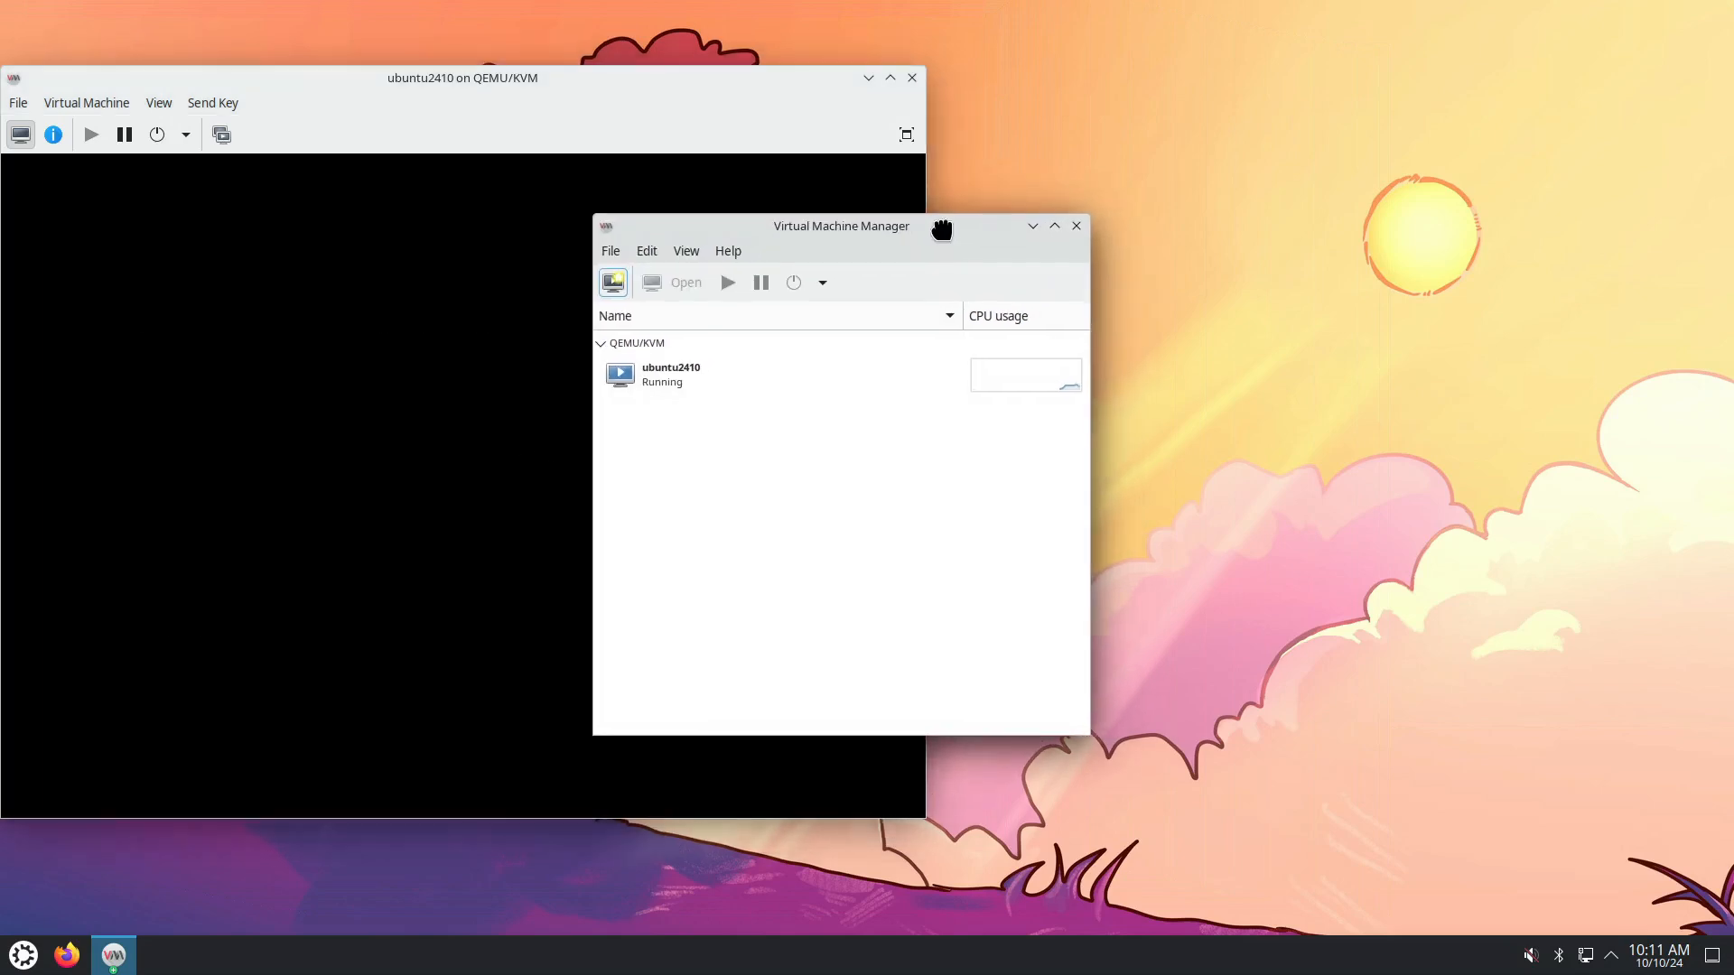
left_click(610, 248)
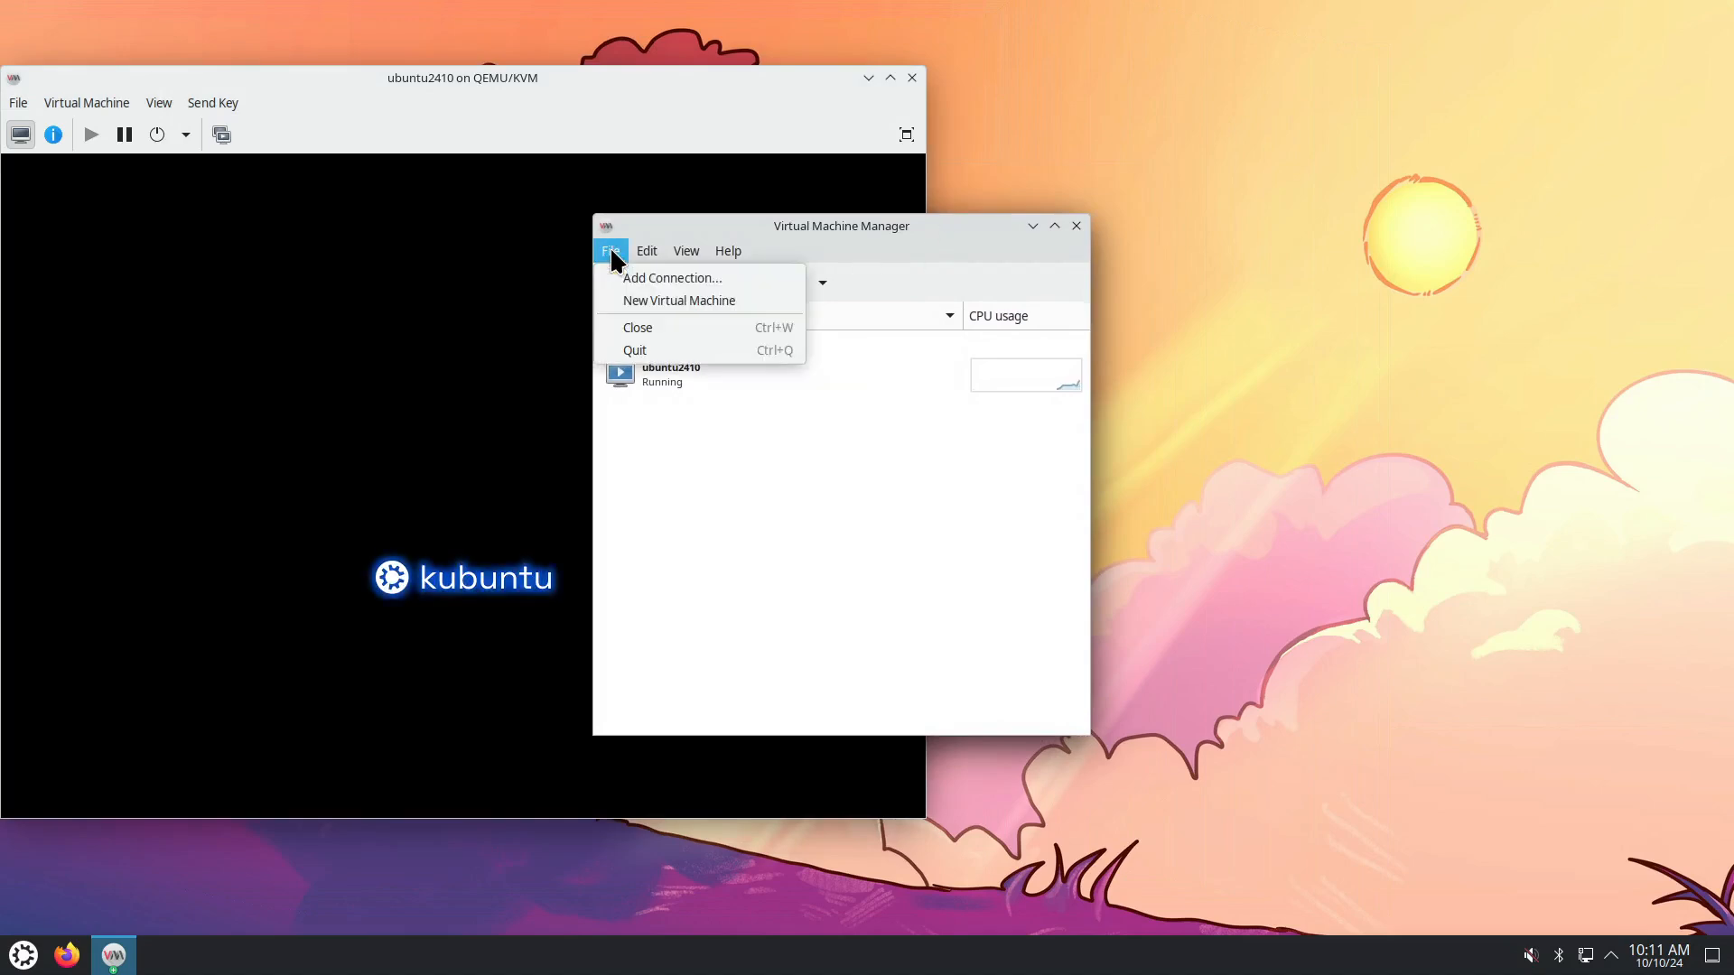
left_click(651, 301)
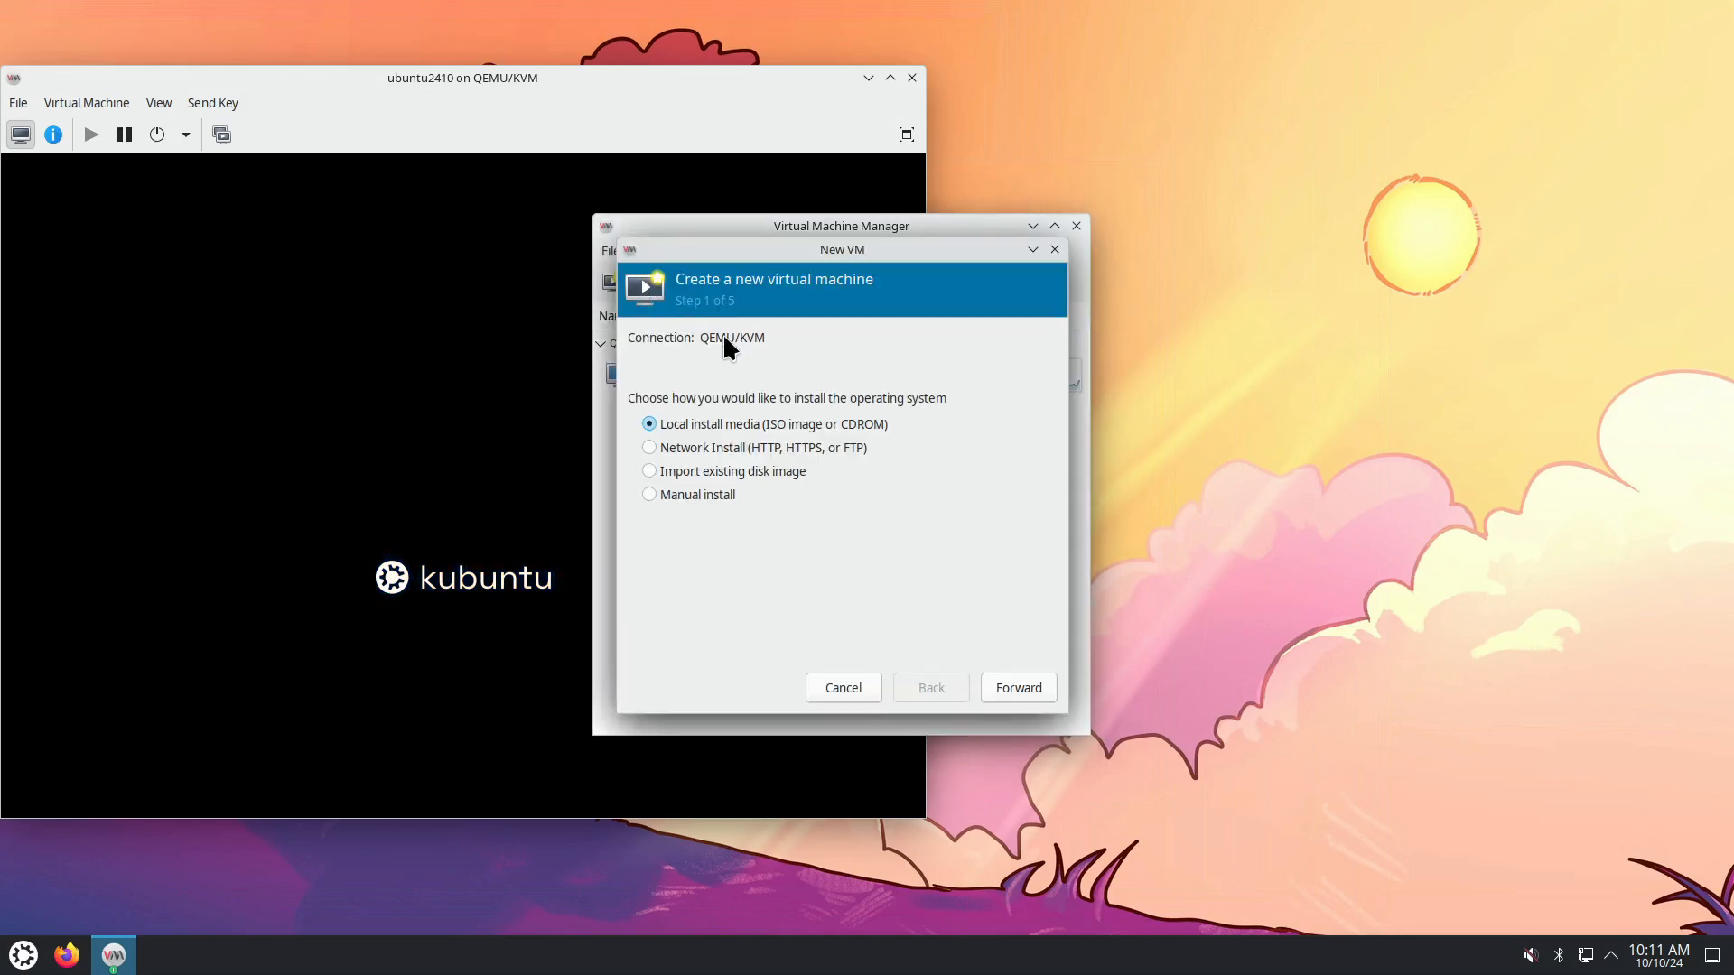
left_click(1002, 690)
left_click(1015, 365)
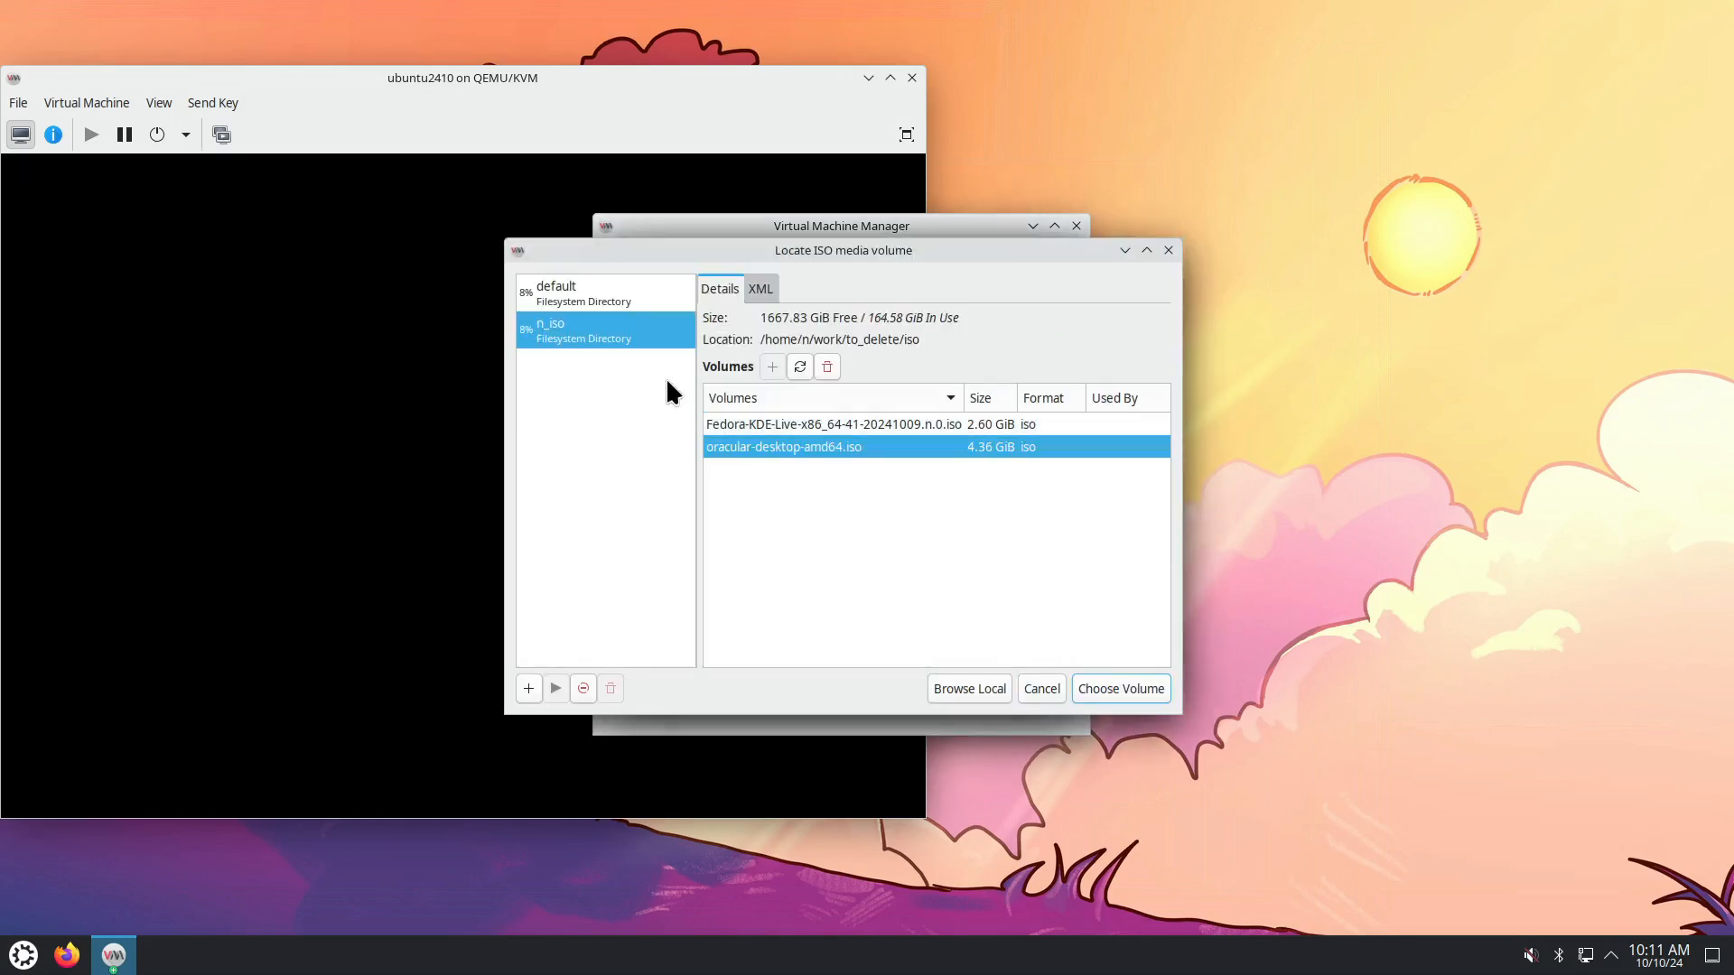
left_click(756, 428)
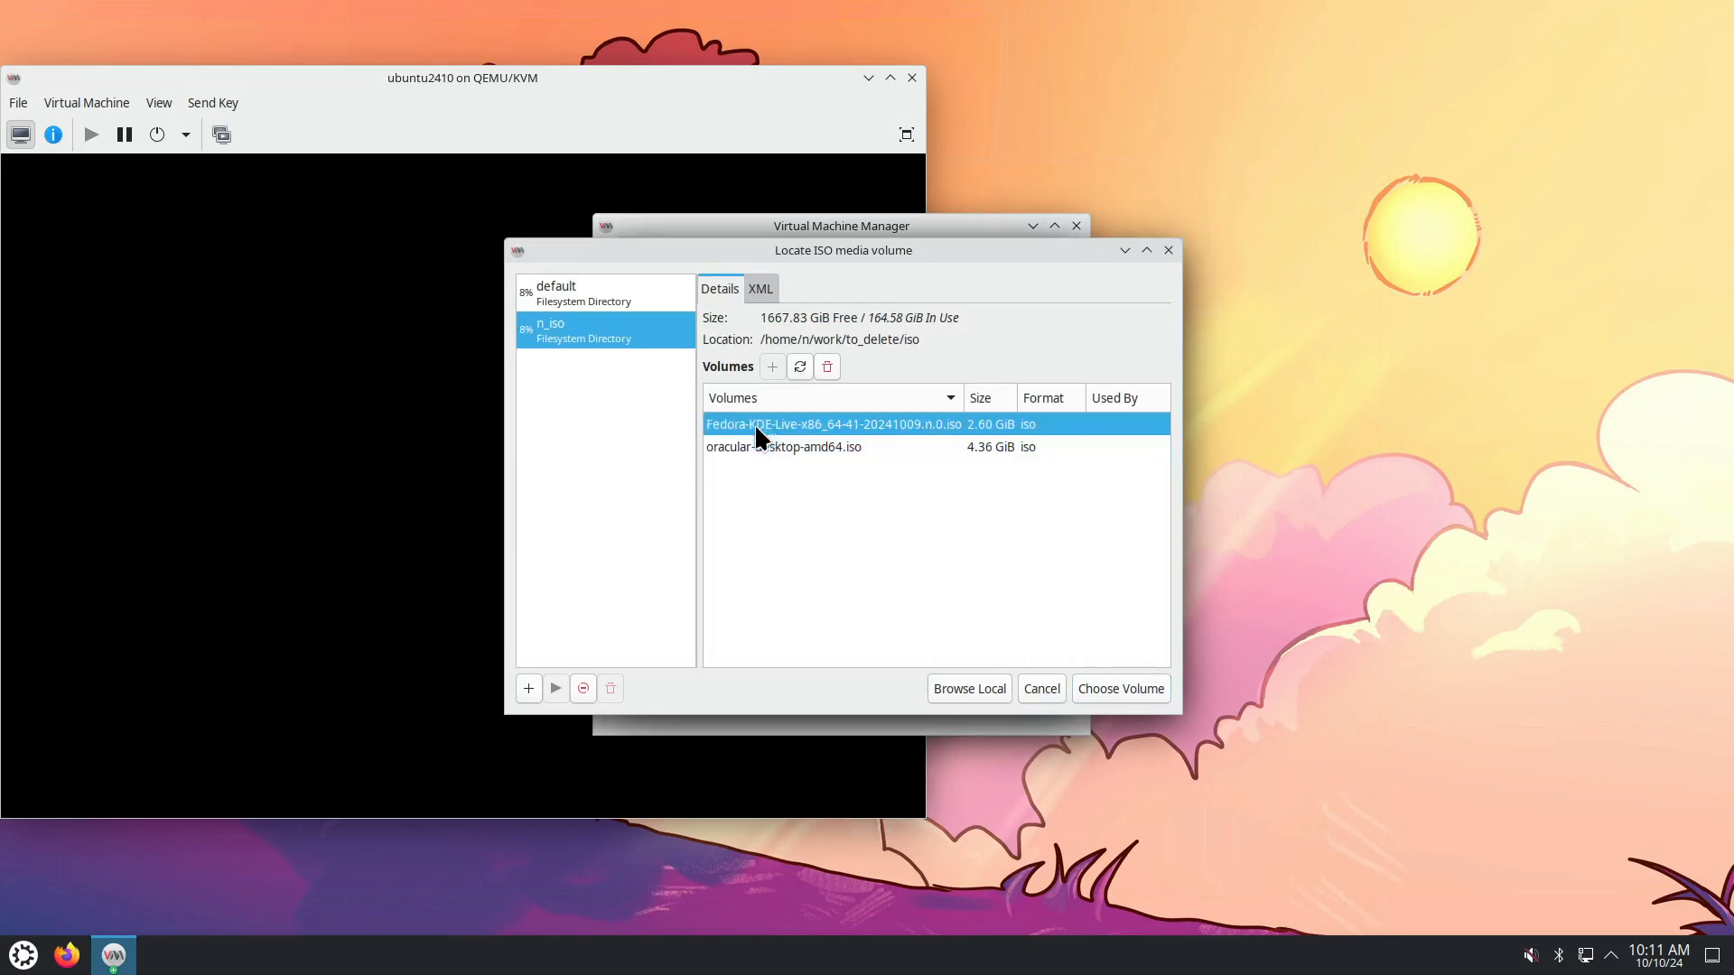
left_click(1103, 688)
Set the OS type to Fedora Linux 40 and continue to memory and CPUs.
left_click(744, 619)
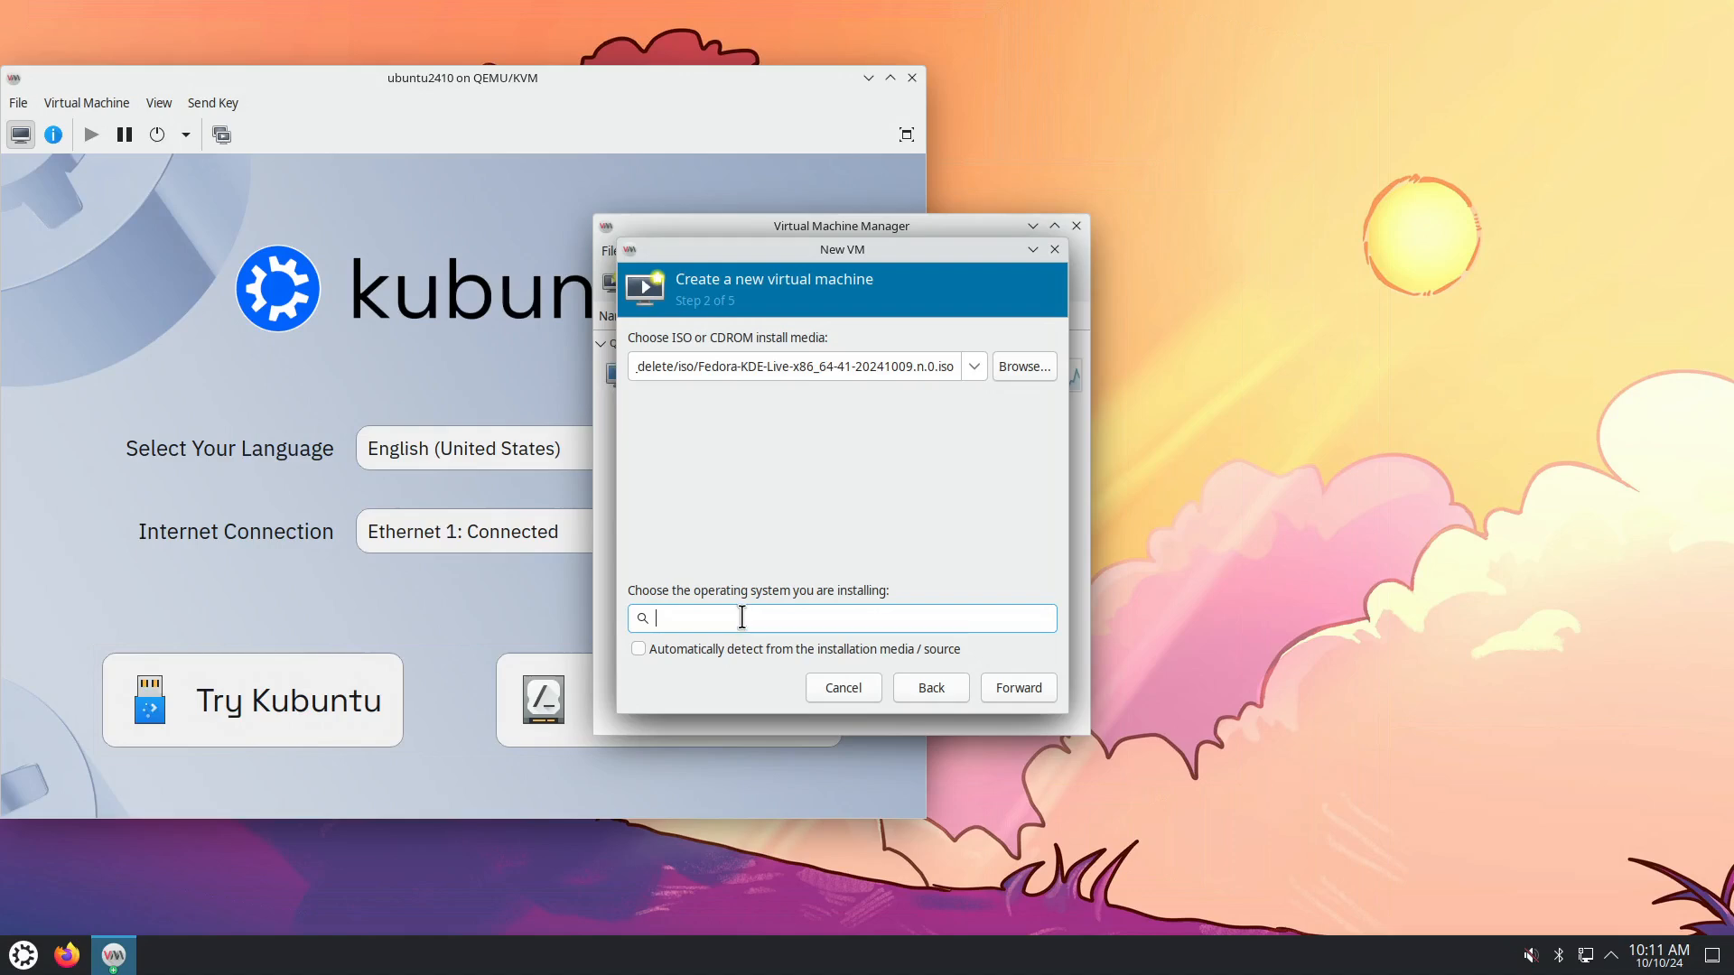
type("Fedora")
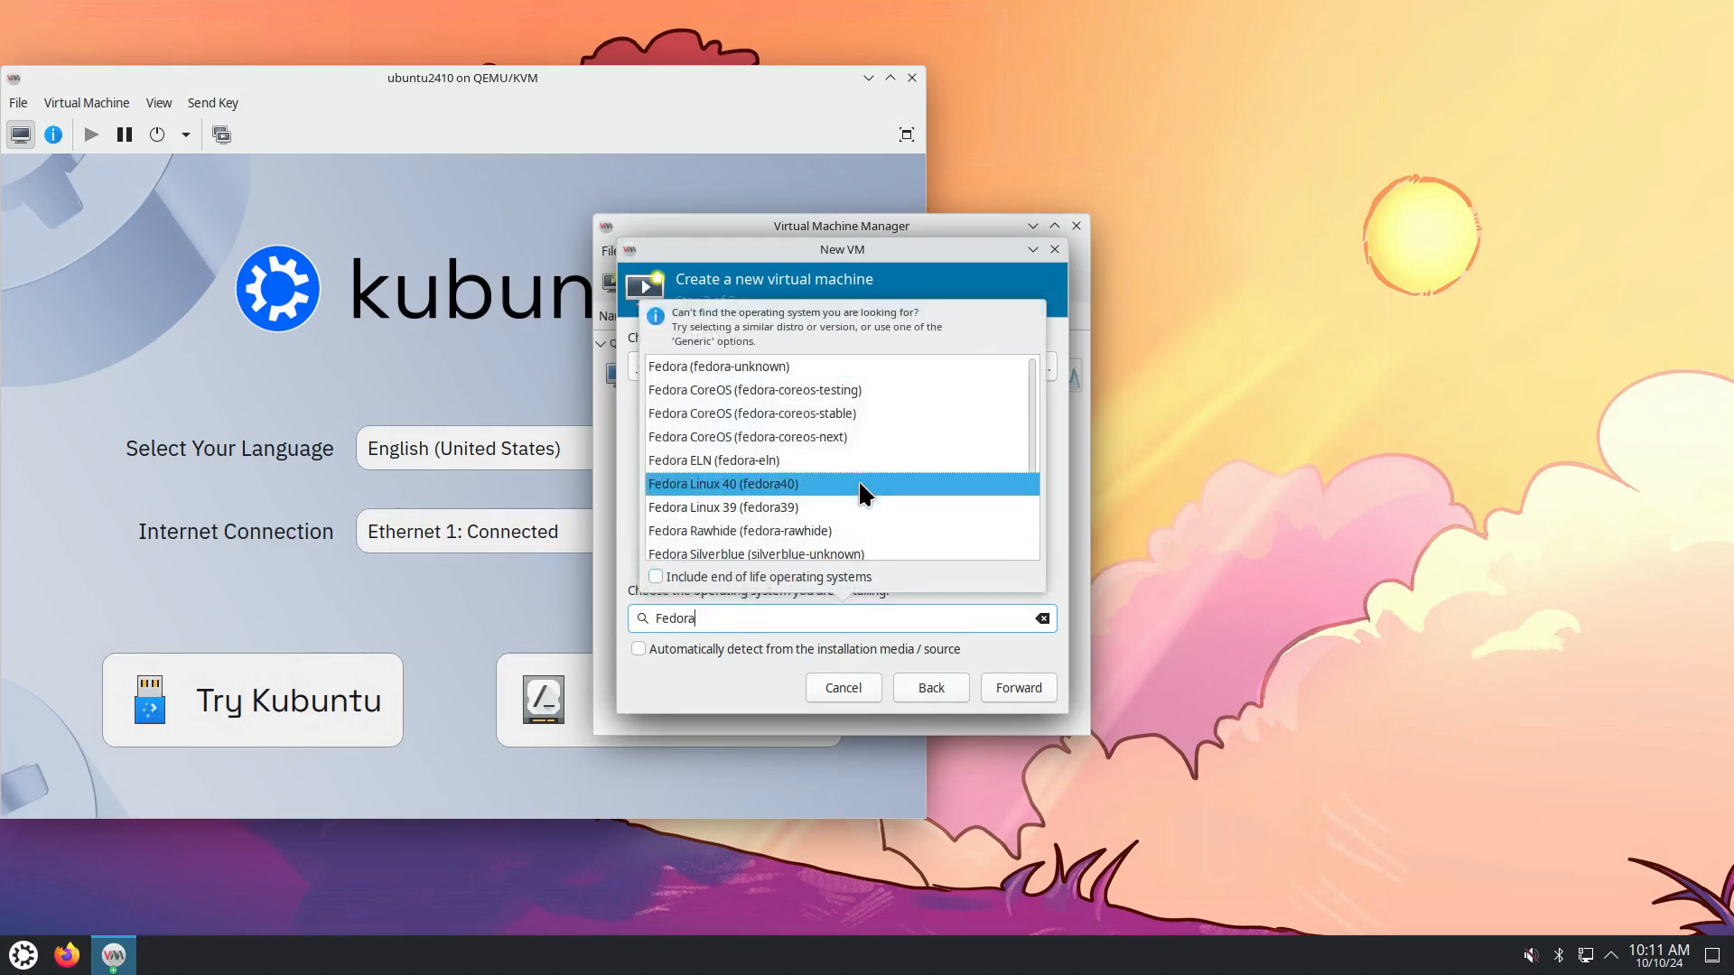
left_click(811, 485)
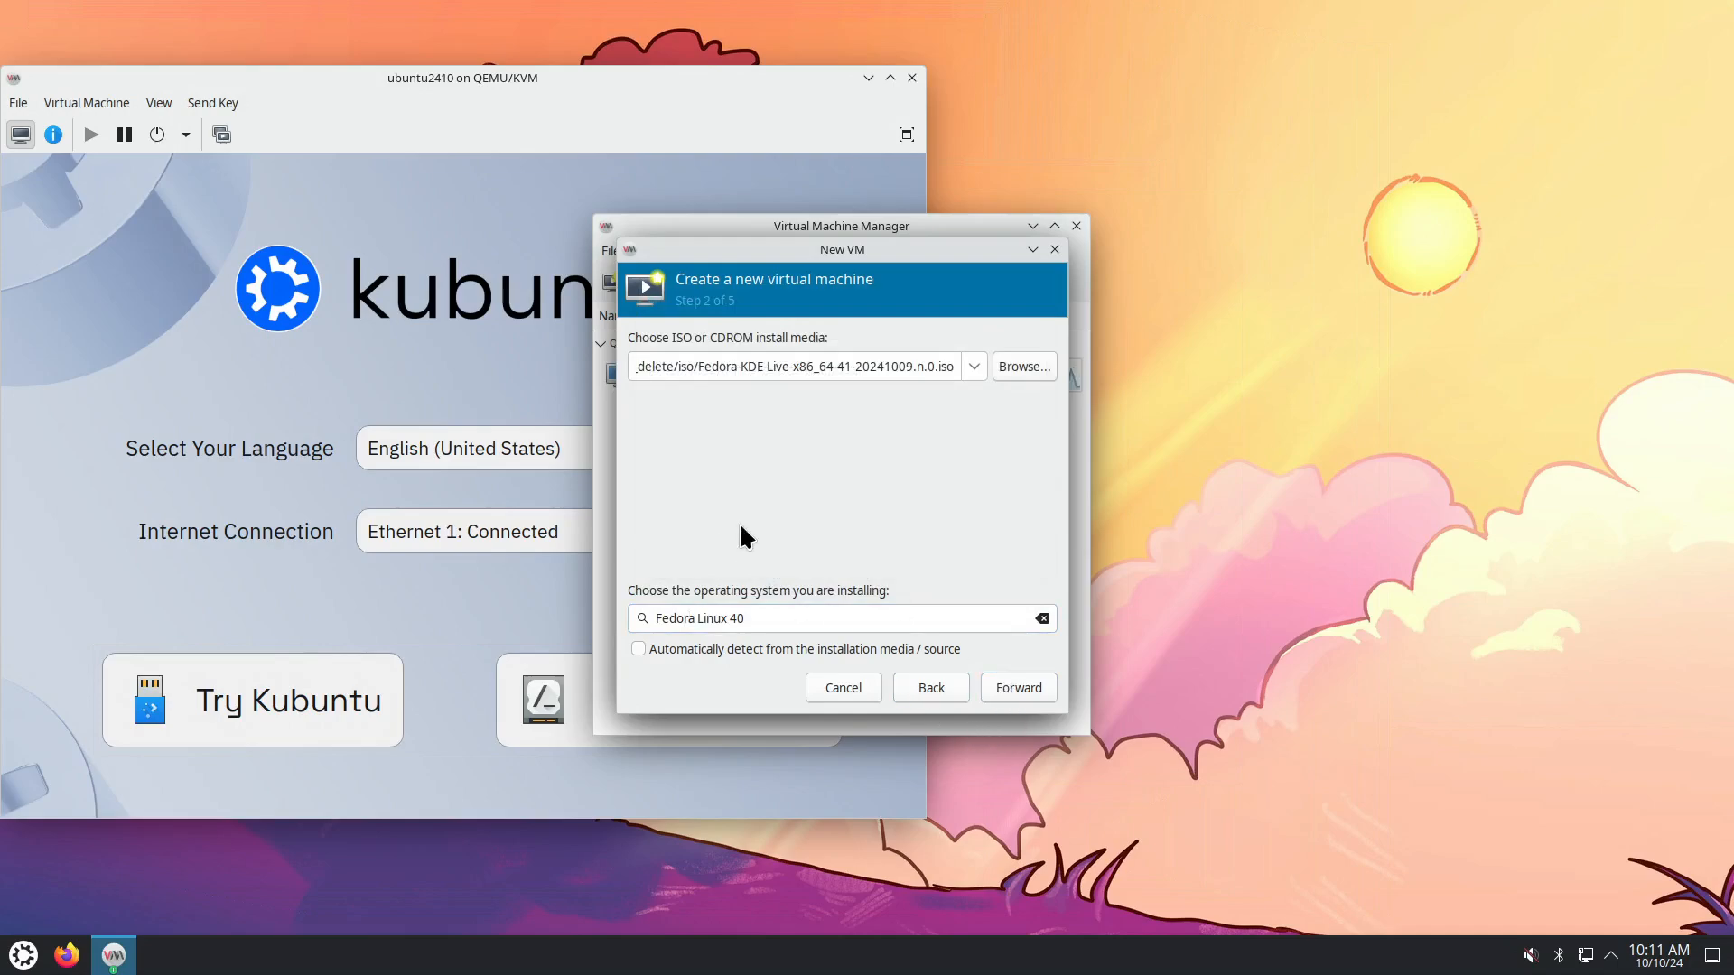
left_click(1026, 688)
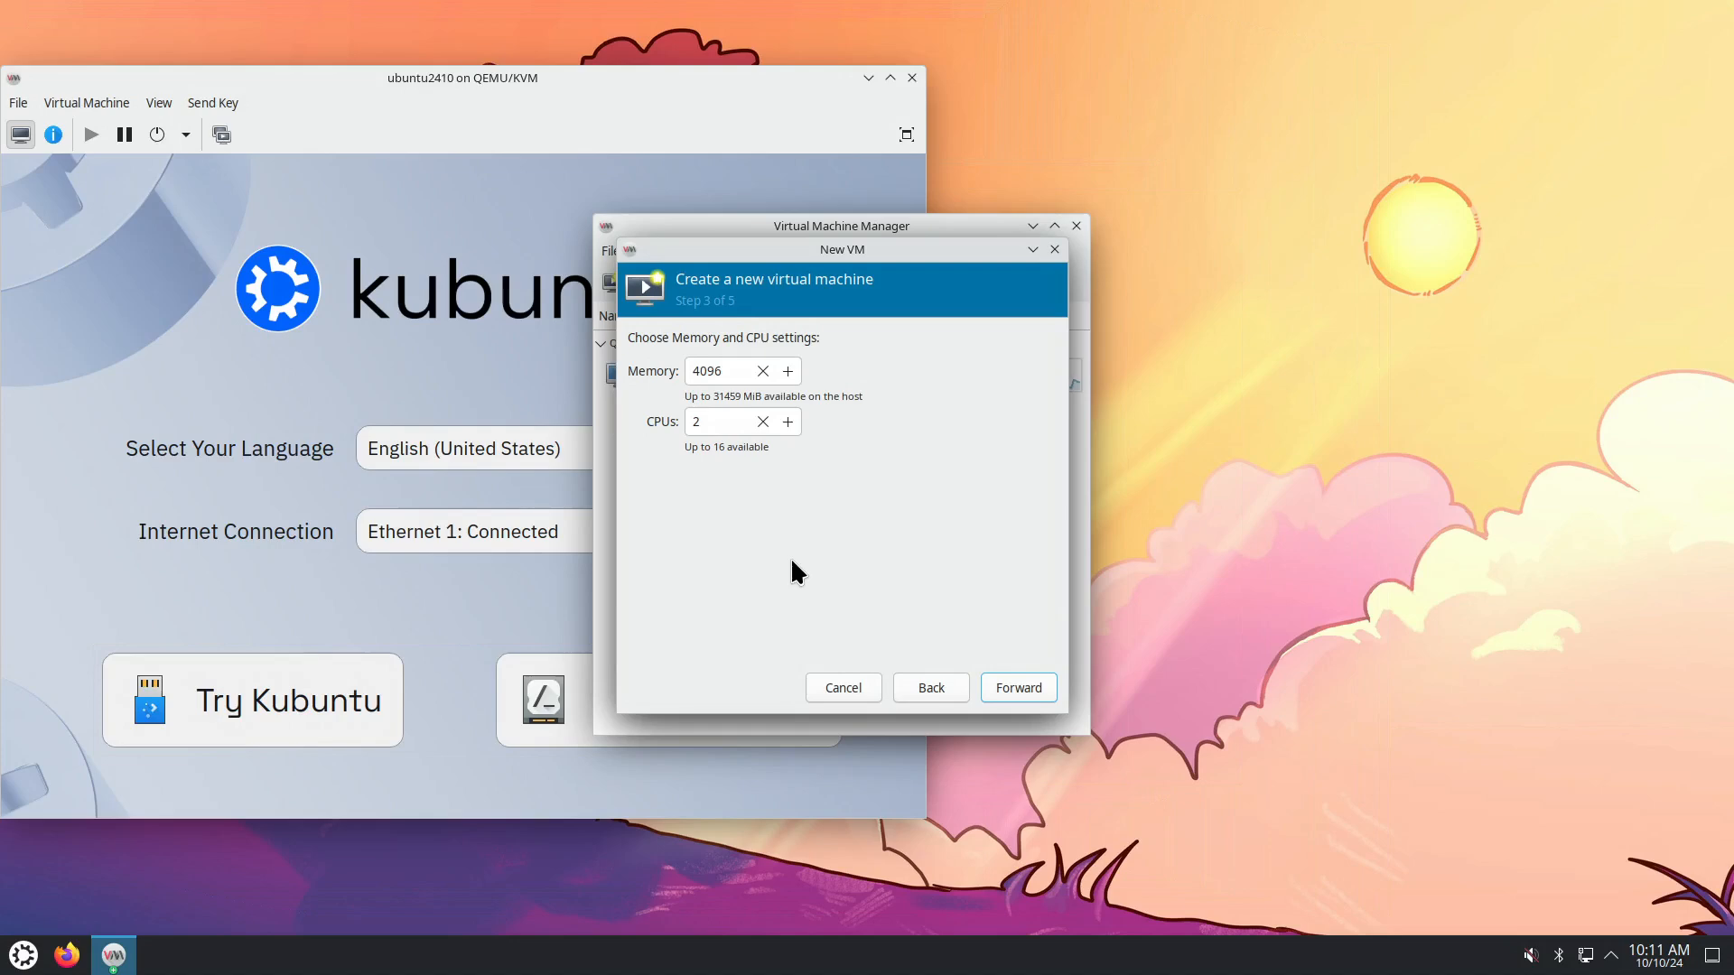
Give the Fedora VM 10096 MiB of memory and 8 CPUs.
left_click_drag(702, 372, 692, 373)
type("10")
left_click_drag(708, 421, 687, 425)
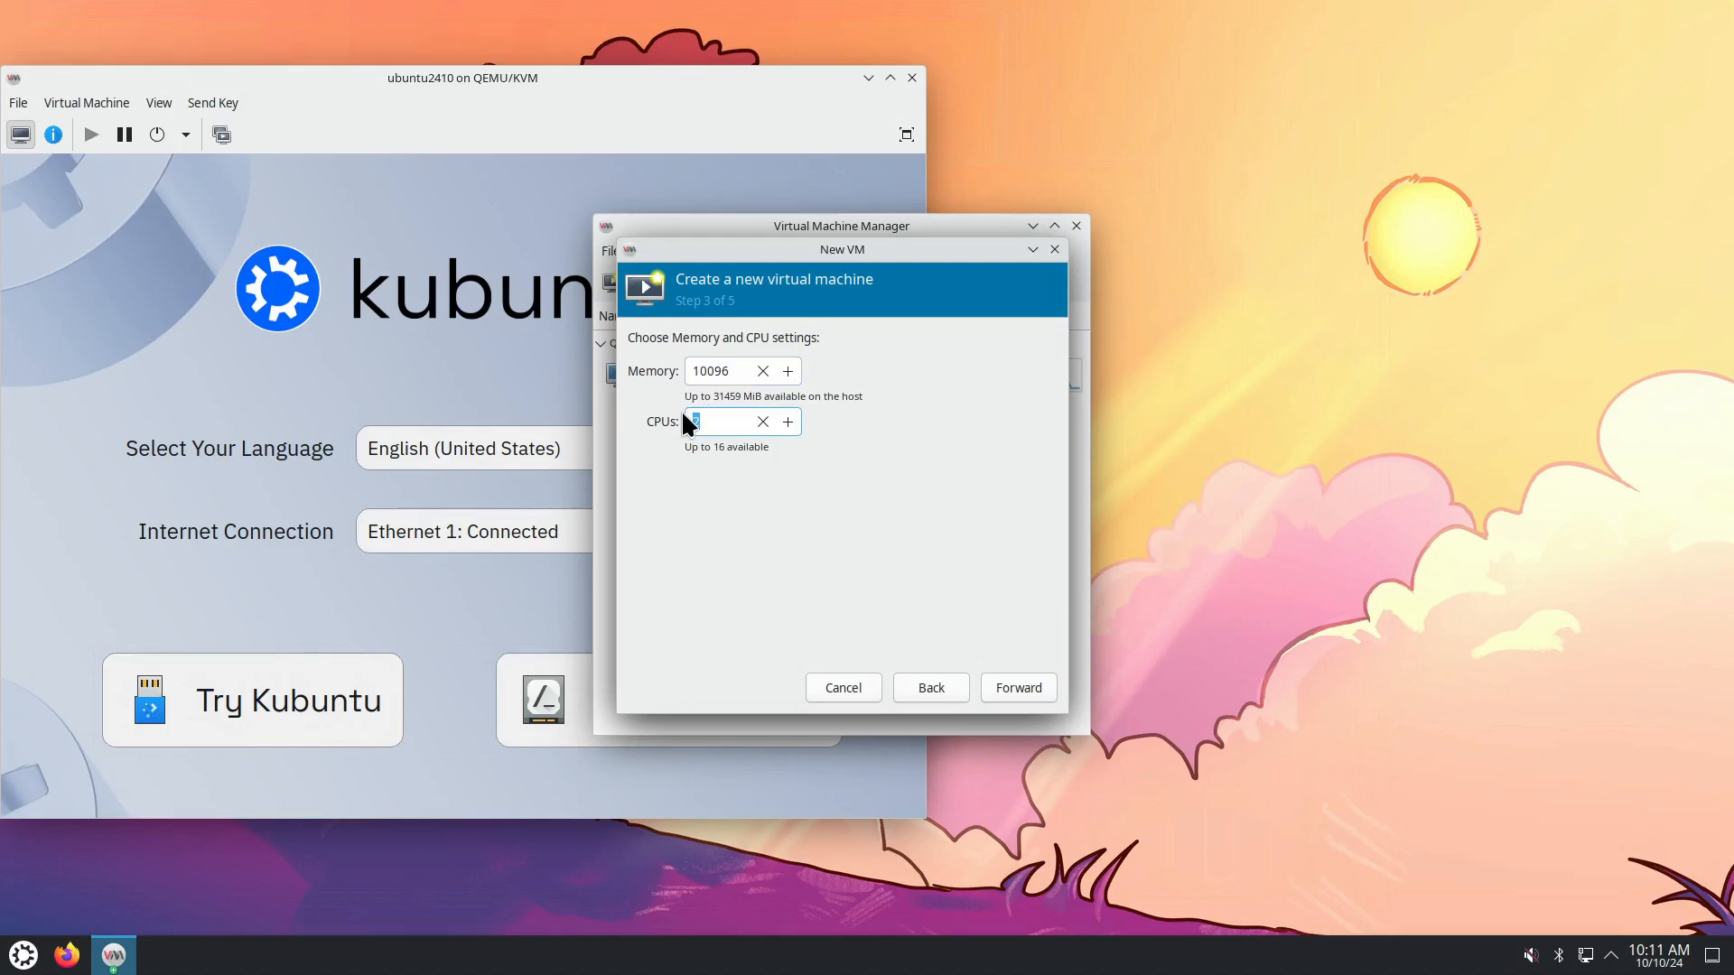
type("8")
left_click(1004, 684)
Set a 200 GiB disk, name it fedora41kde, and finish with Customize configuration ticked.
type("00")
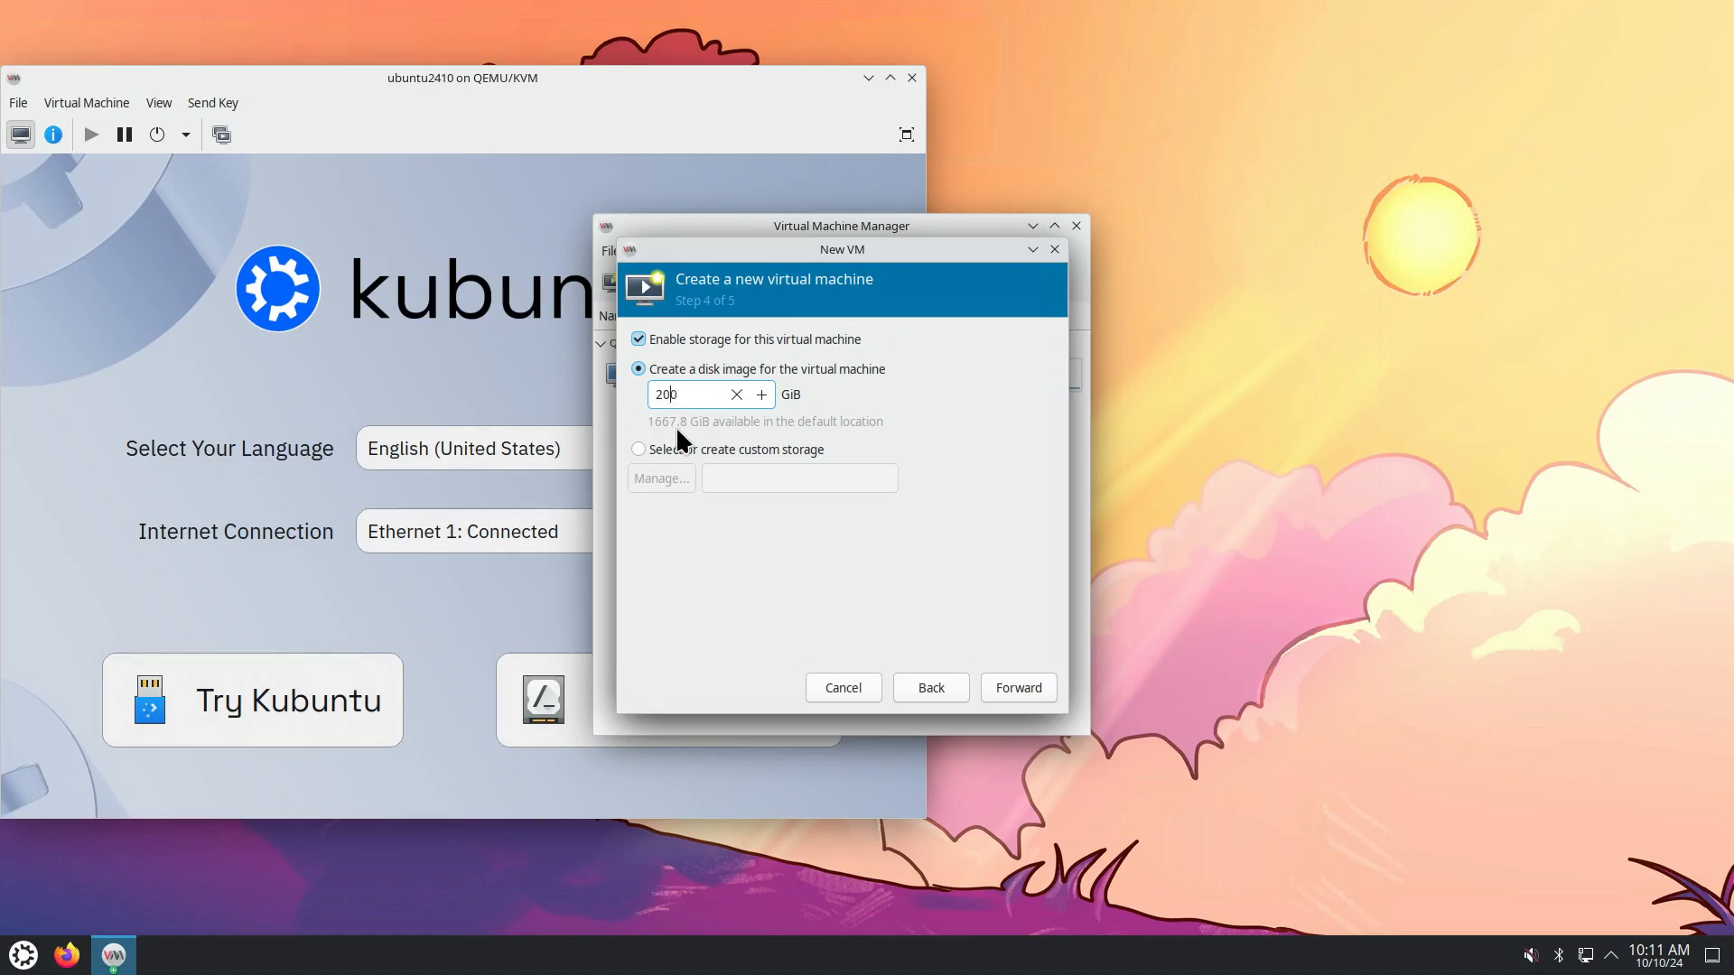
left_click(1019, 688)
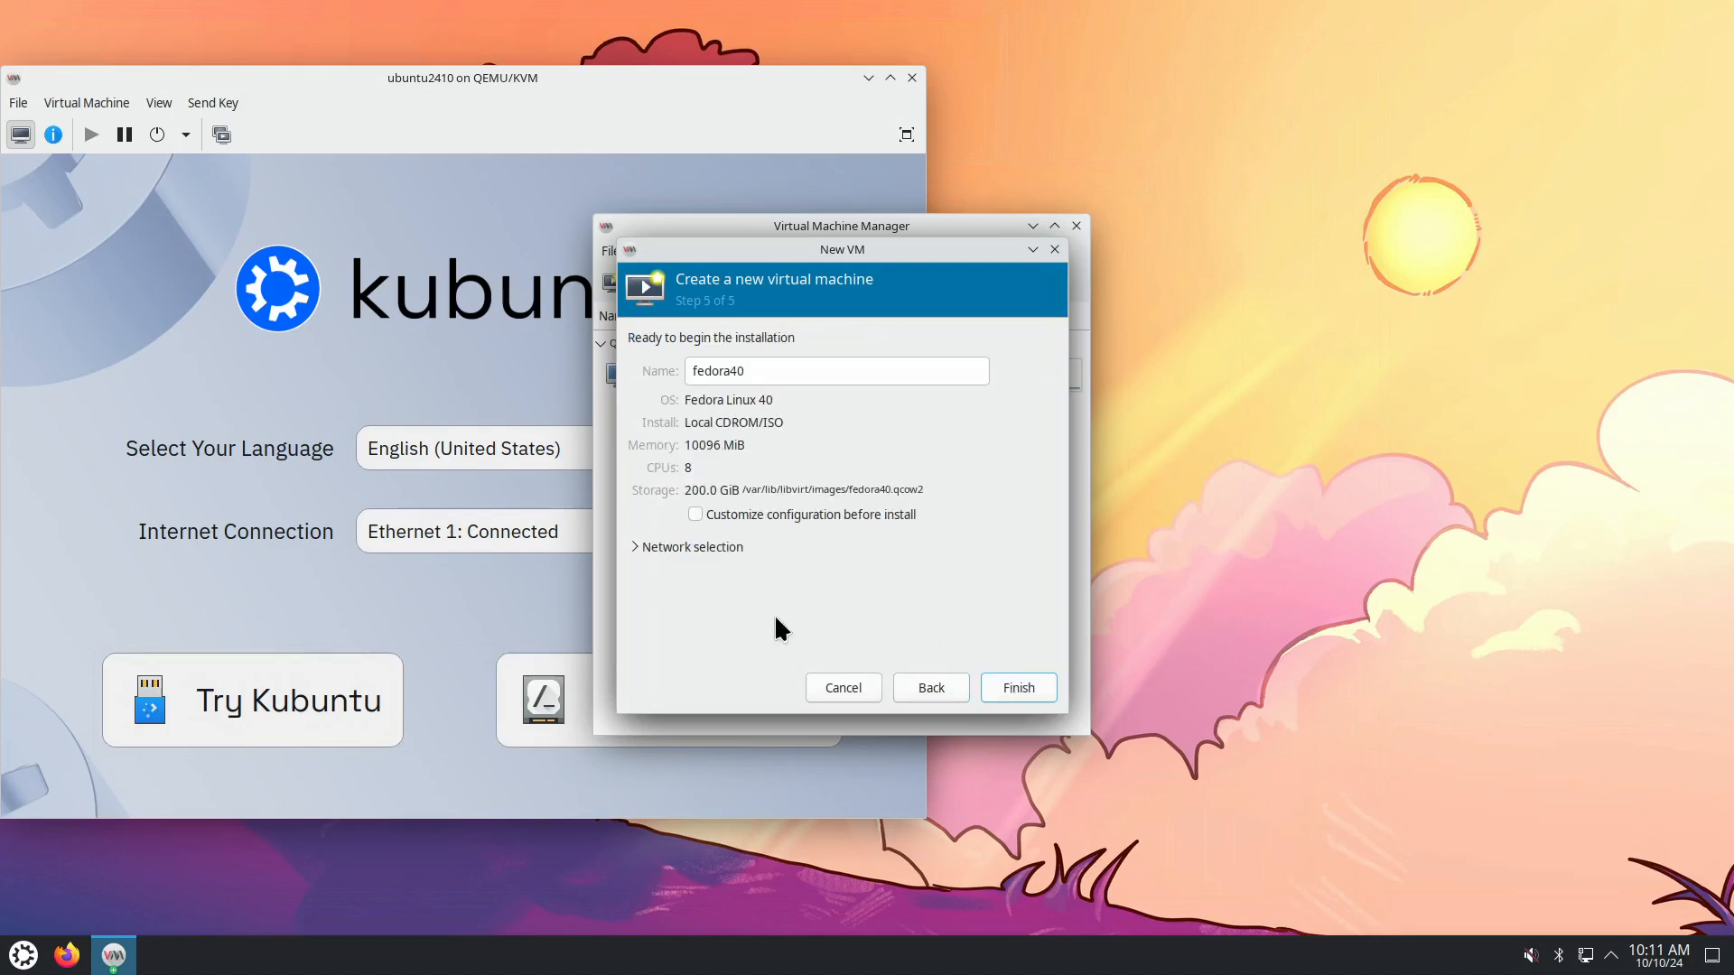
left_click(751, 370)
key("BackSpace")
type("1")
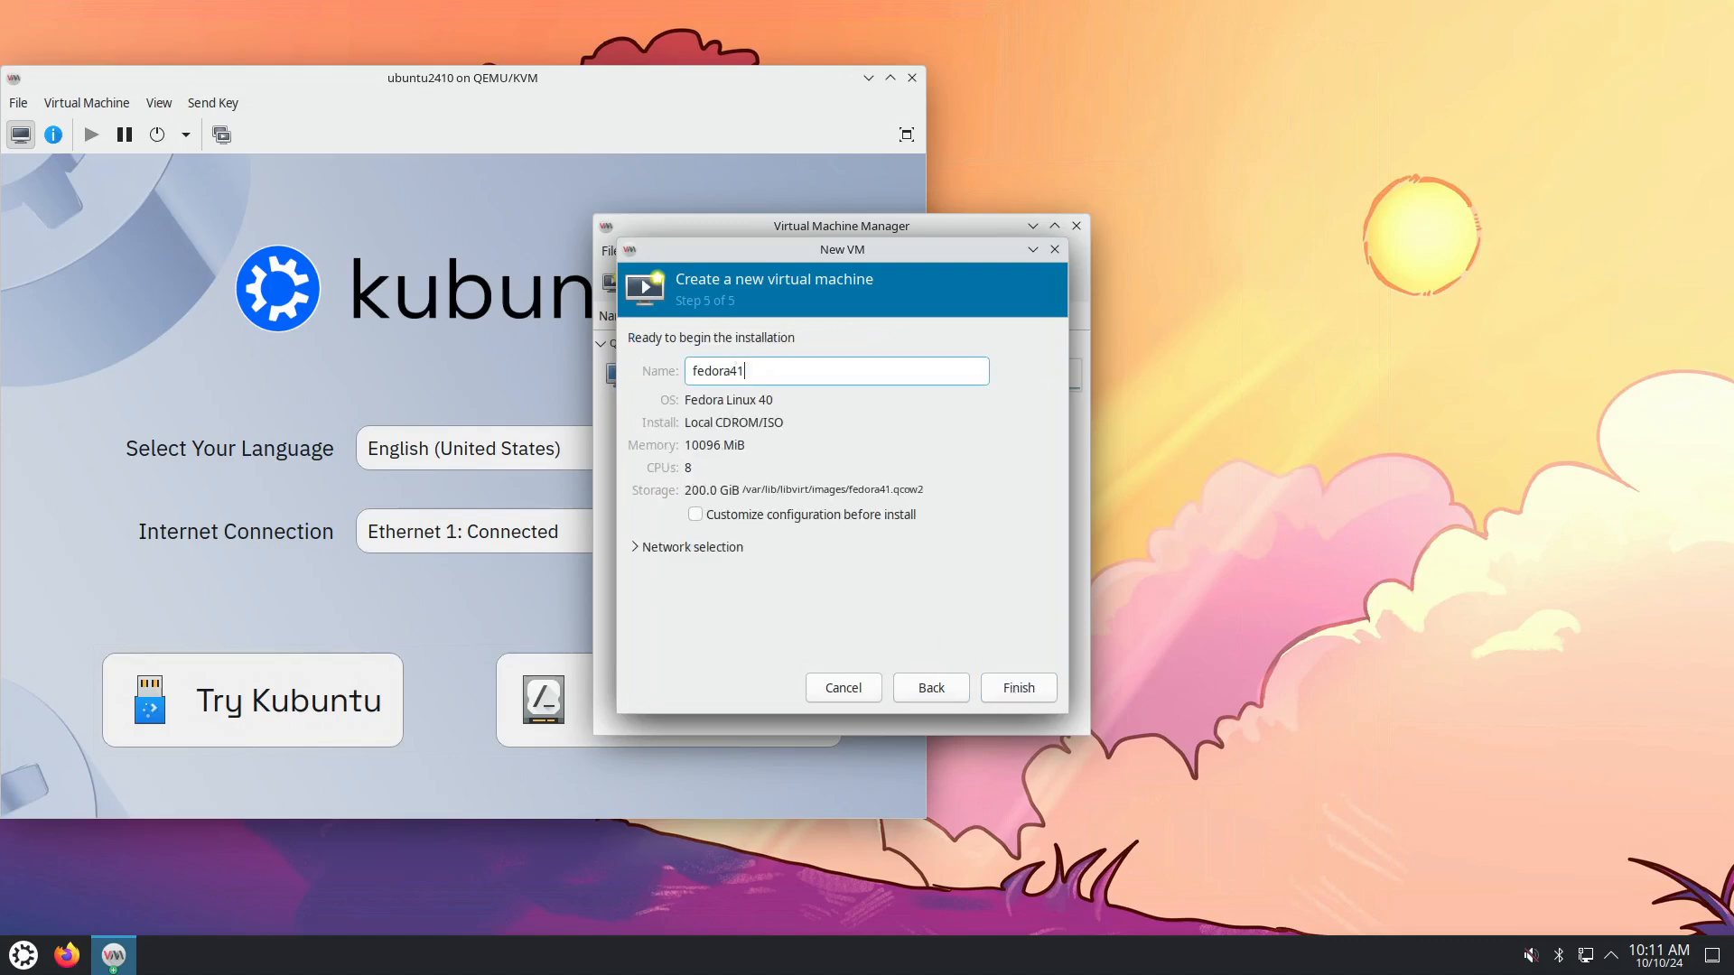
type("kde")
left_click(815, 514)
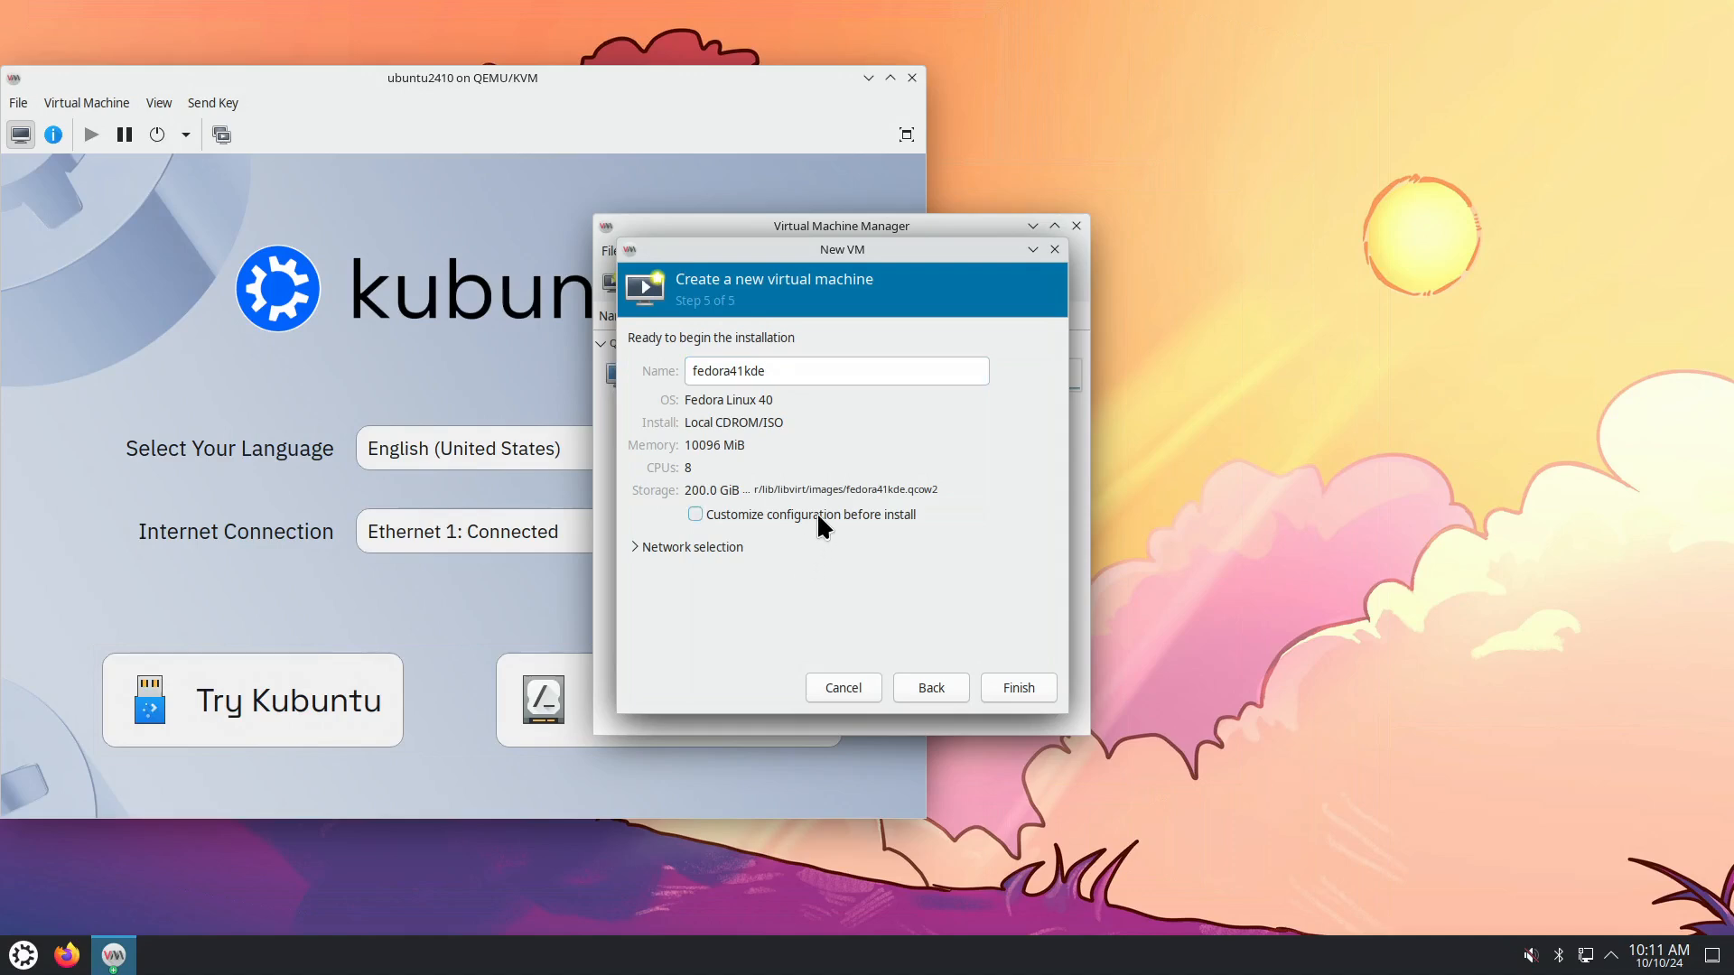
left_click(984, 683)
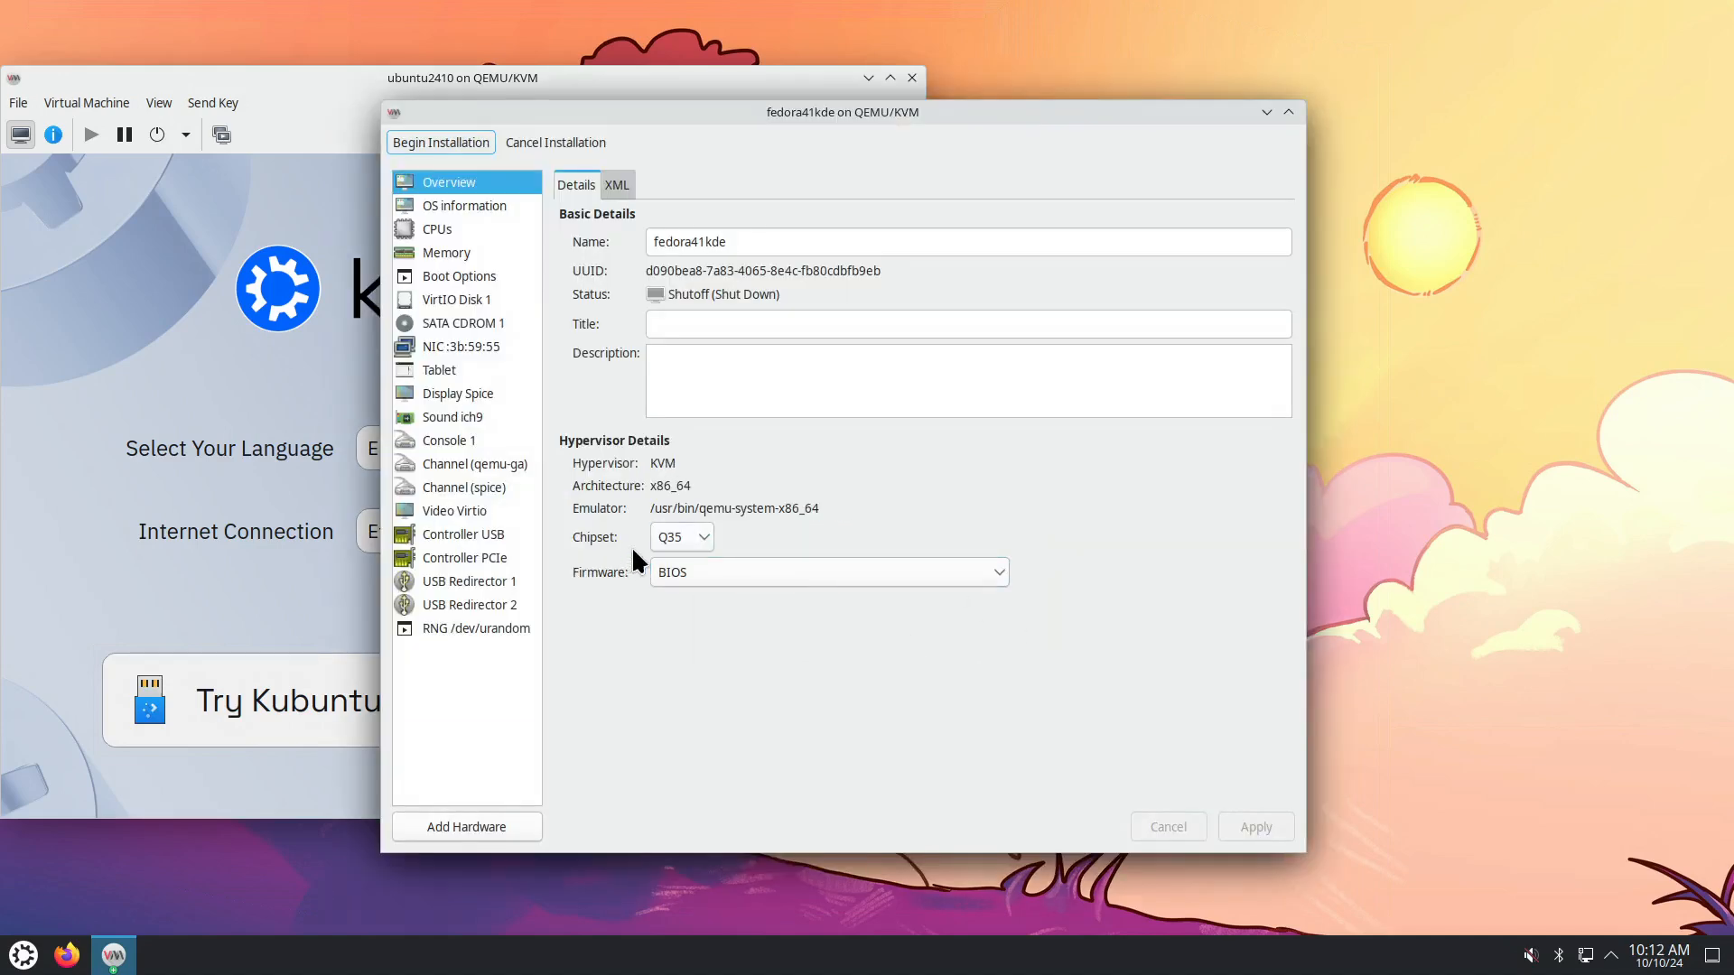
Keep the Q35 chipset and apply a manual CPU topology with 1 socket.
left_click(685, 535)
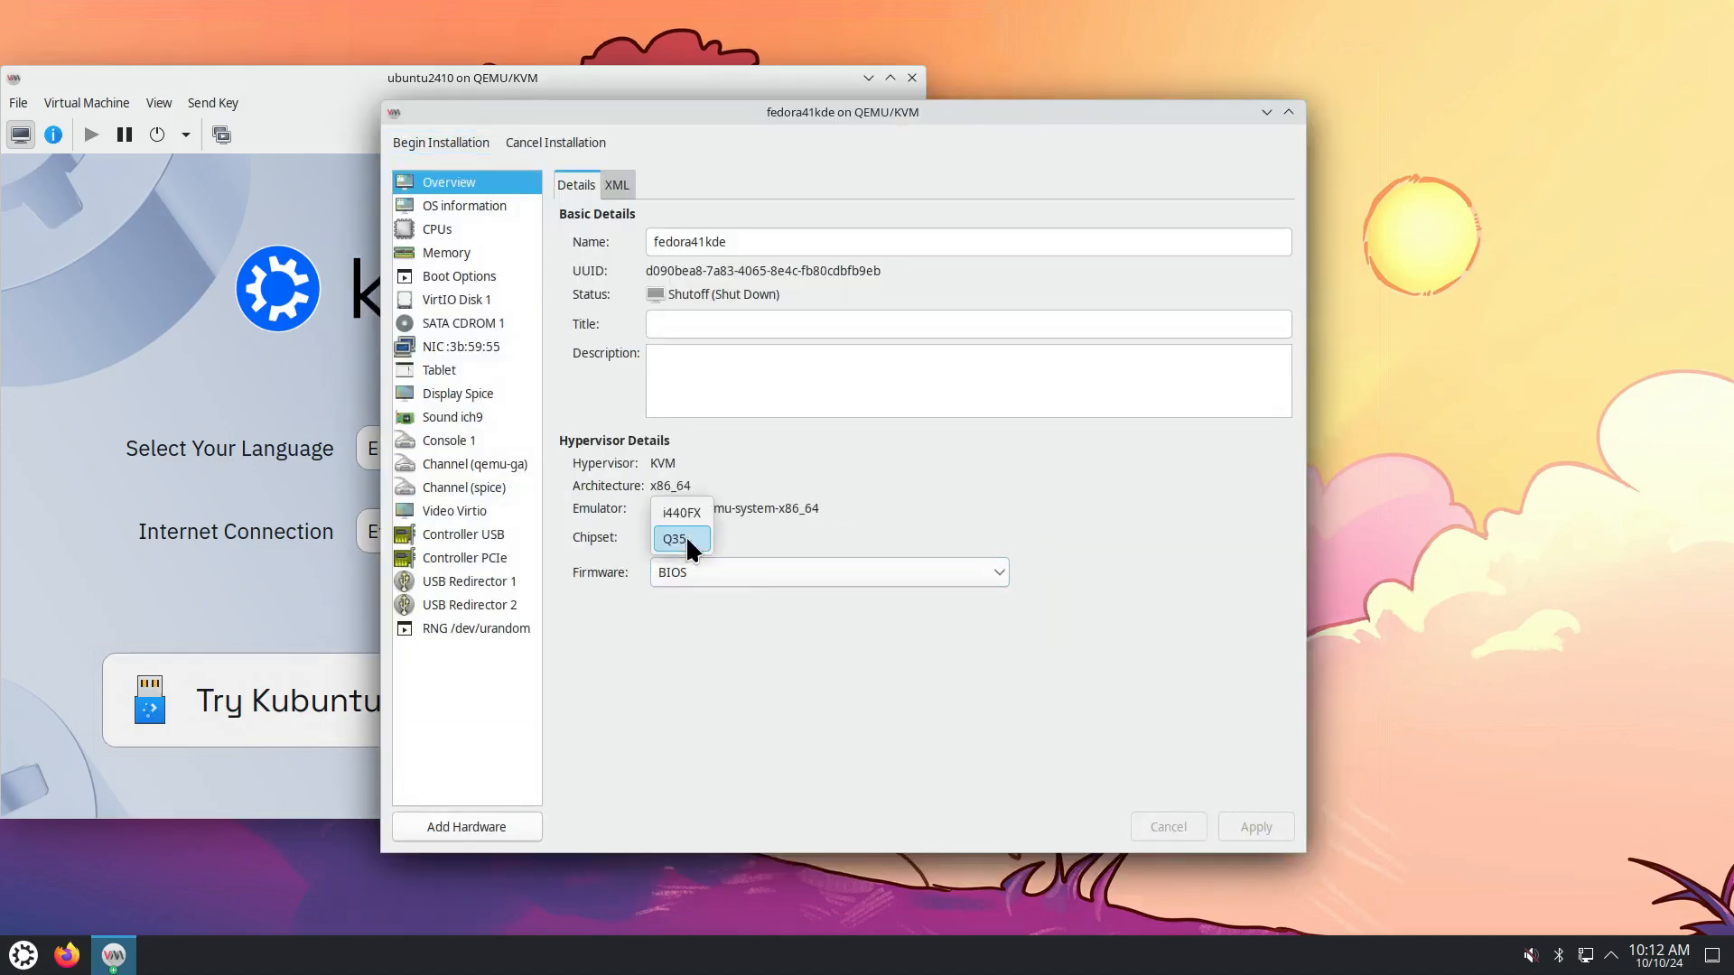
left_click(763, 545)
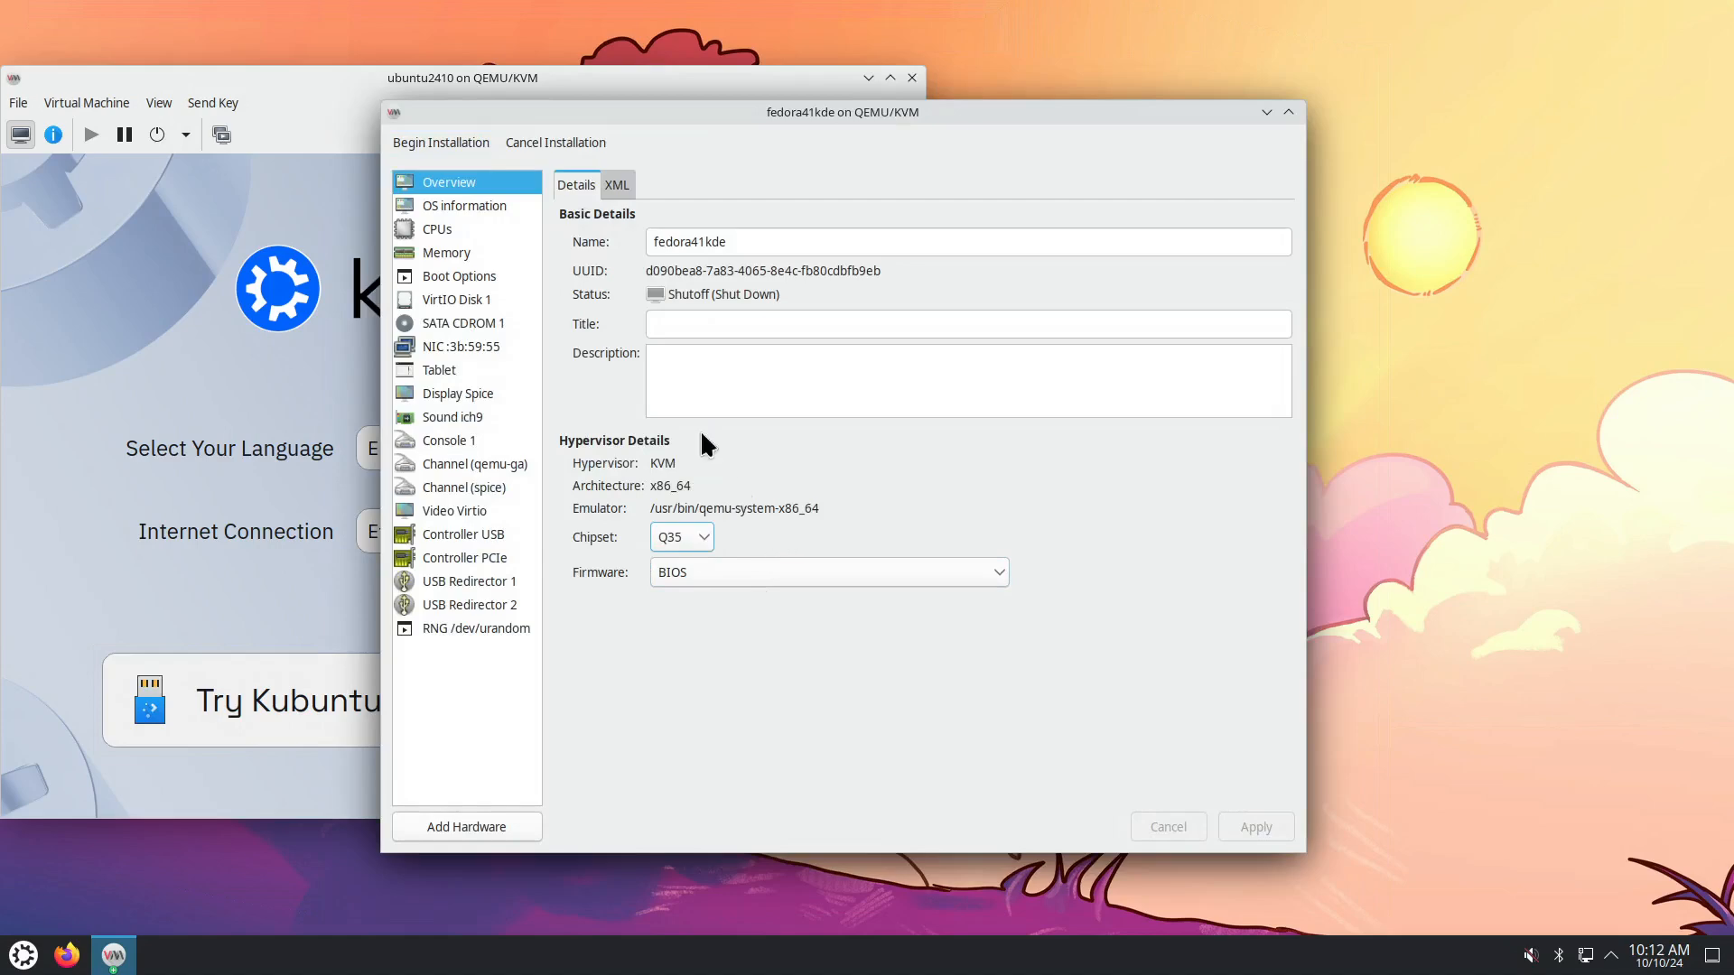
left_click(463, 227)
left_click(567, 353)
left_click(591, 372)
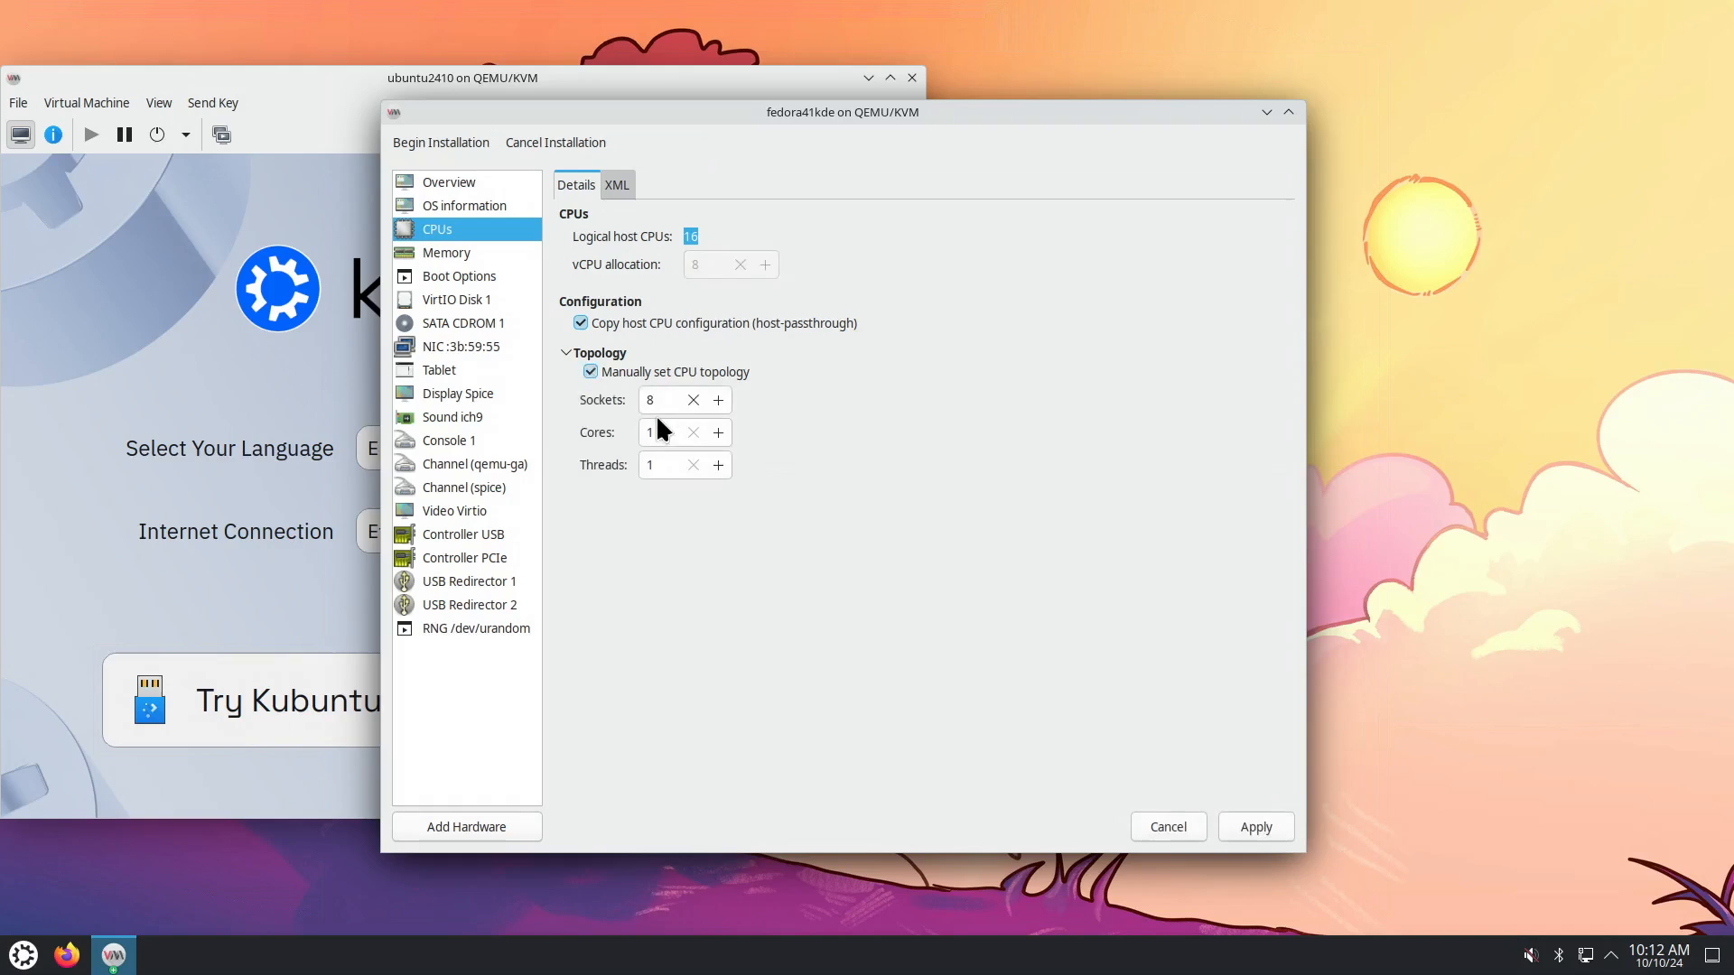
double_click(649, 400)
type("1")
double_click(658, 432)
left_click(1251, 823)
Review the memory, boot, disk, CD-ROM, network and tablet settings, then begin installation.
left_click(465, 251)
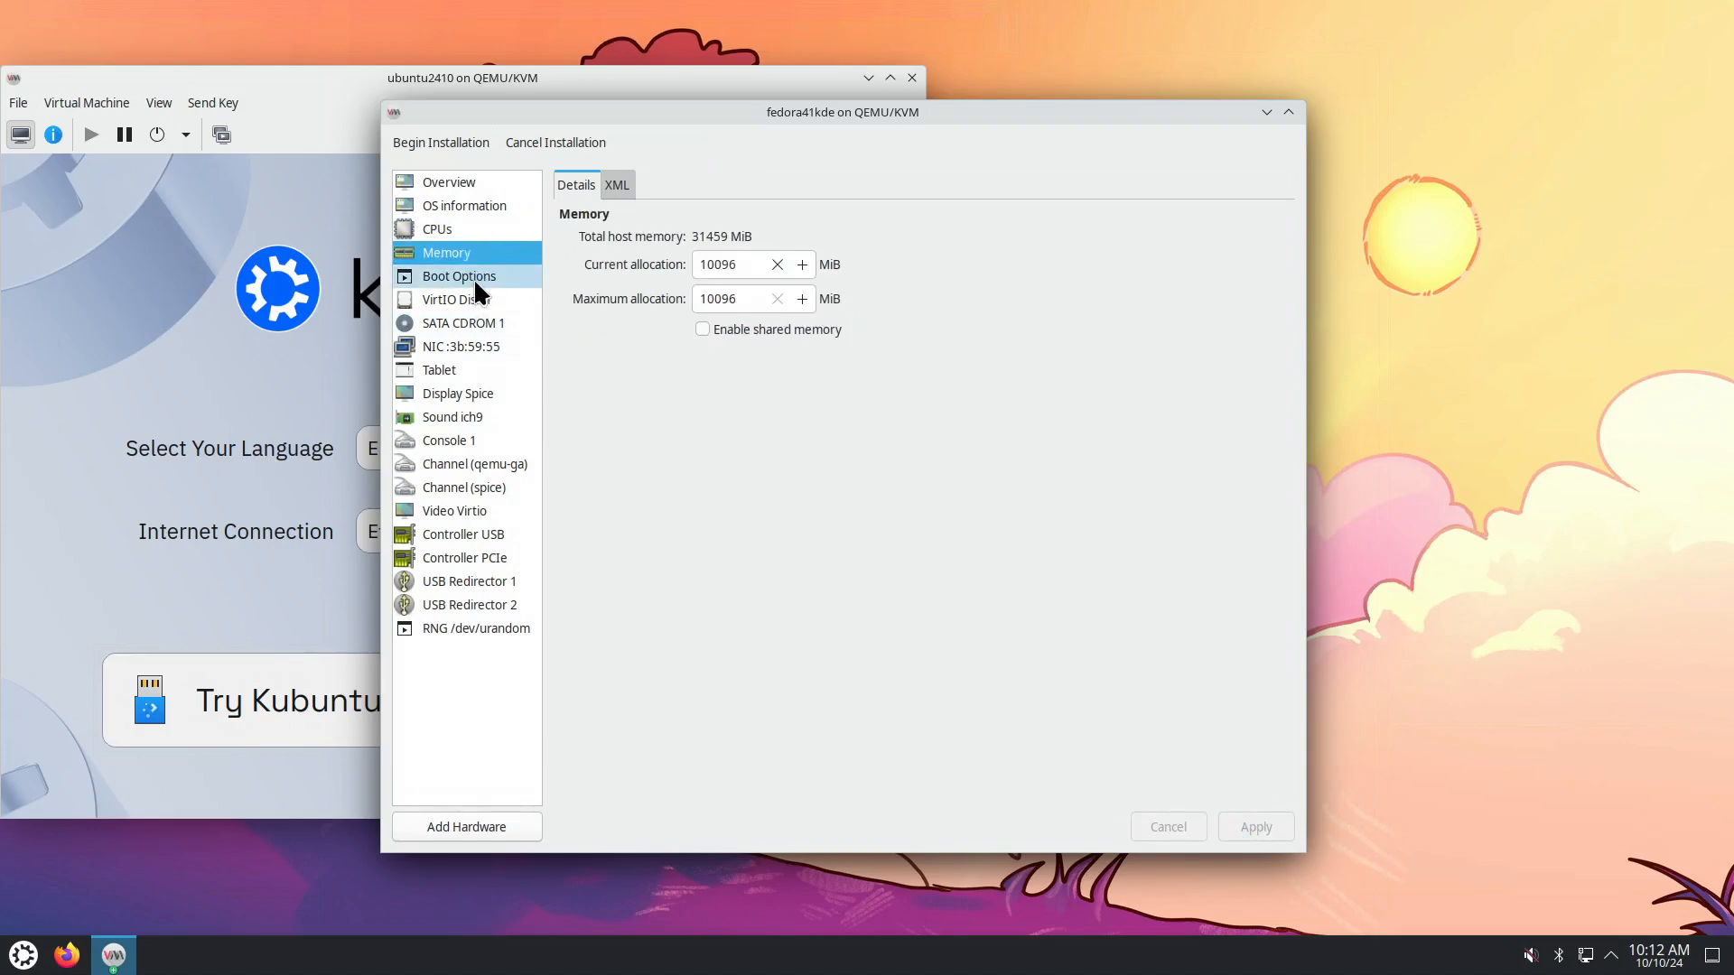
left_click(475, 279)
left_click(475, 301)
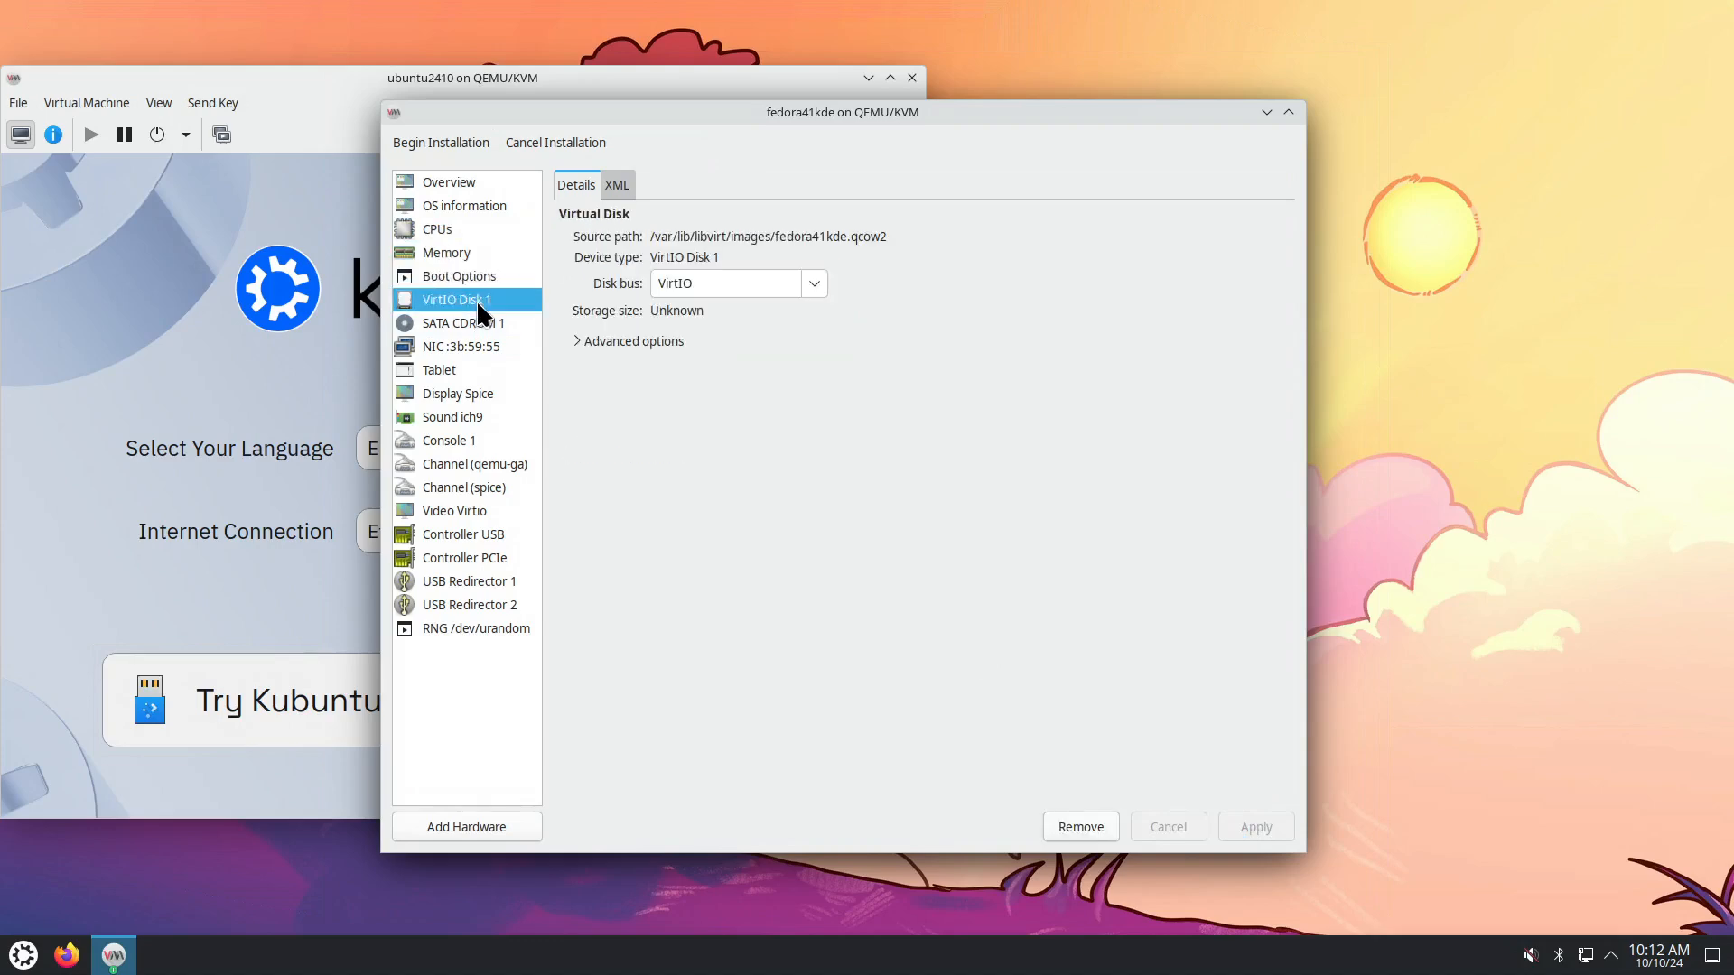
left_click(475, 324)
left_click(484, 346)
left_click(472, 367)
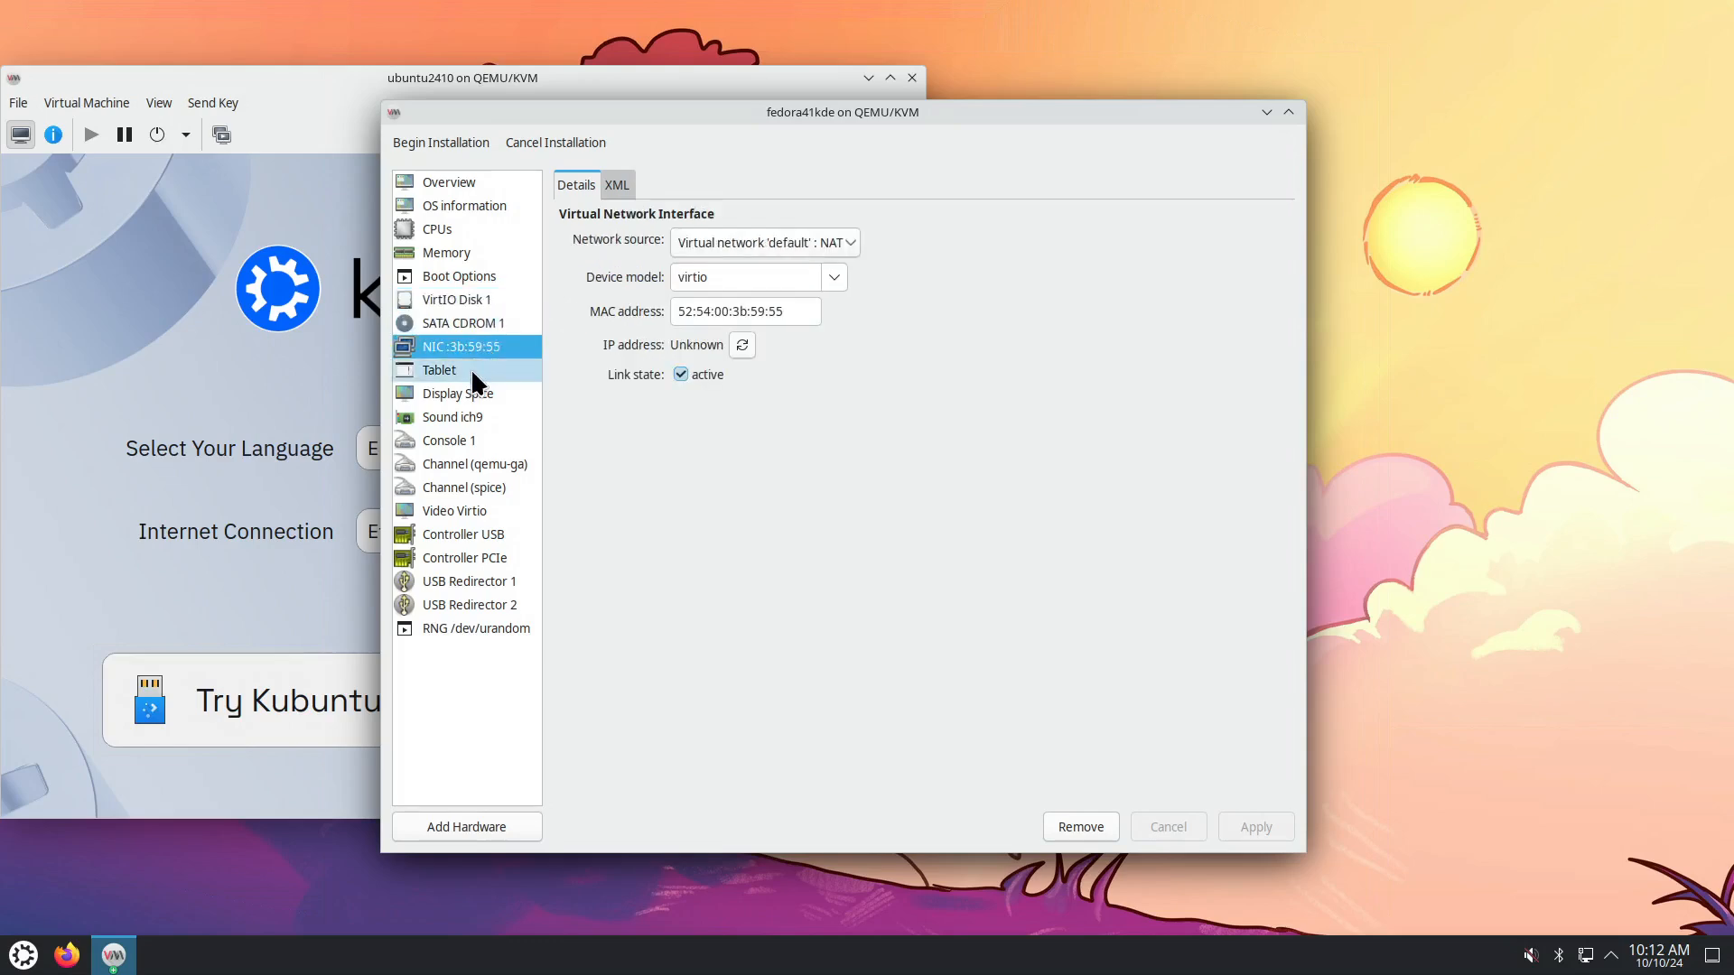
left_click(442, 144)
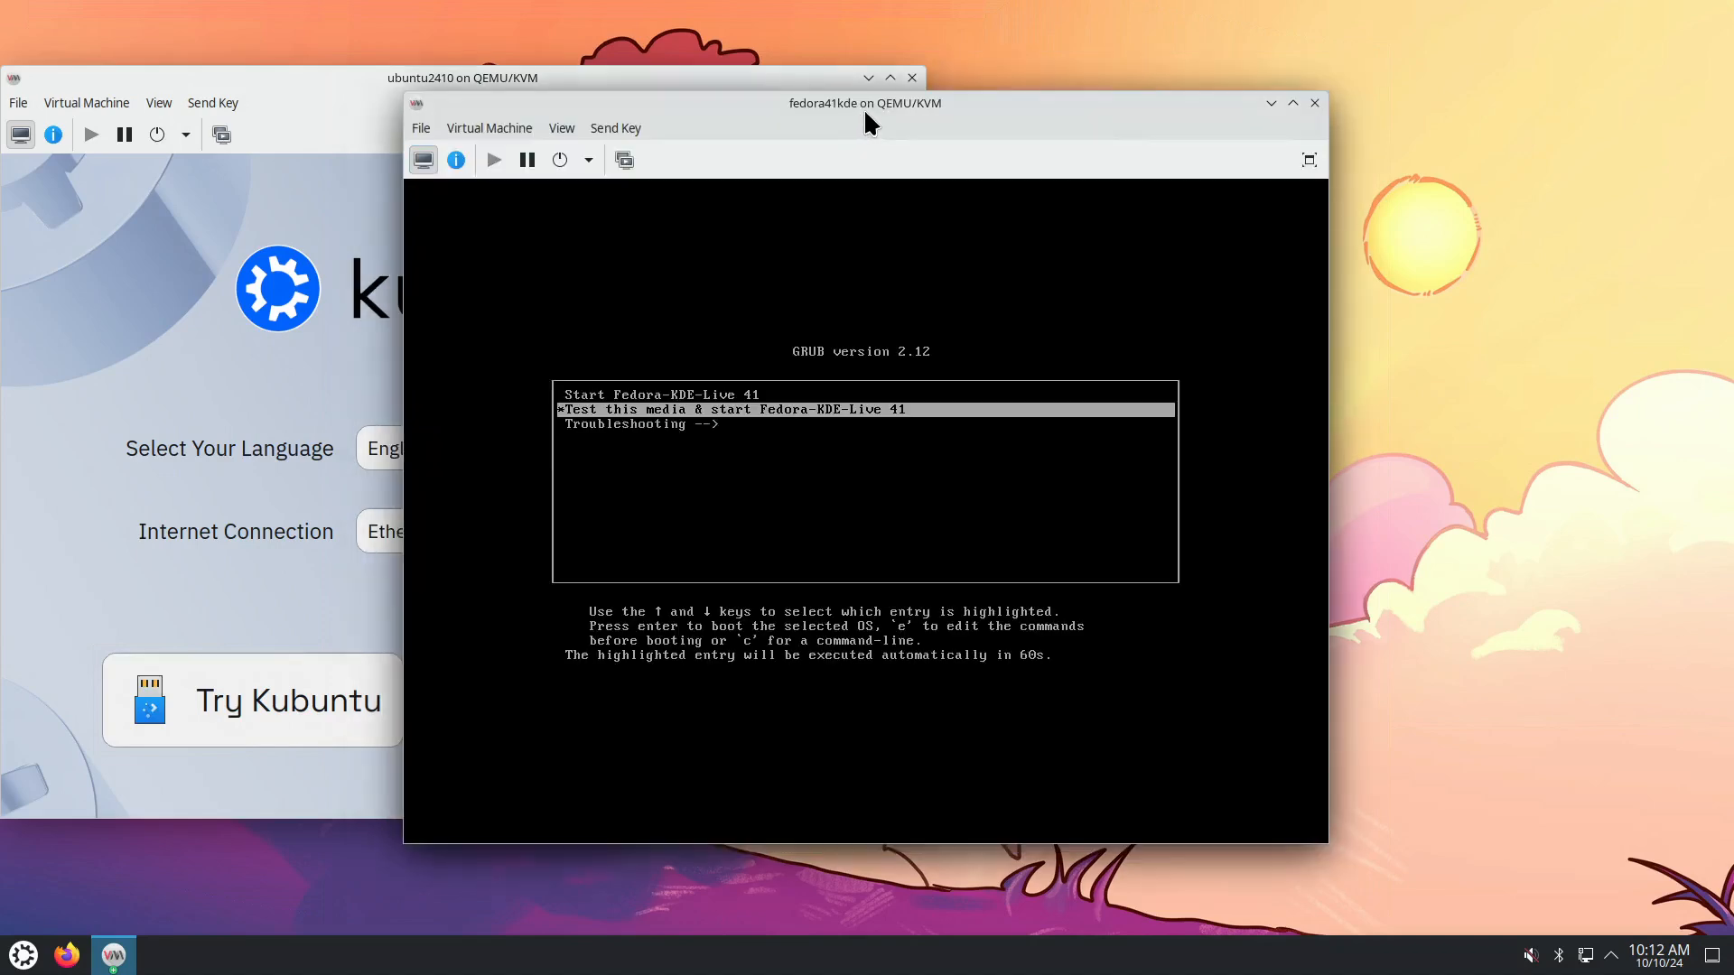
Move the fedora41kde console right, boot its GRUB entry, and resize it beside ubuntu2410.
left_click_drag(867, 122, 1274, 103)
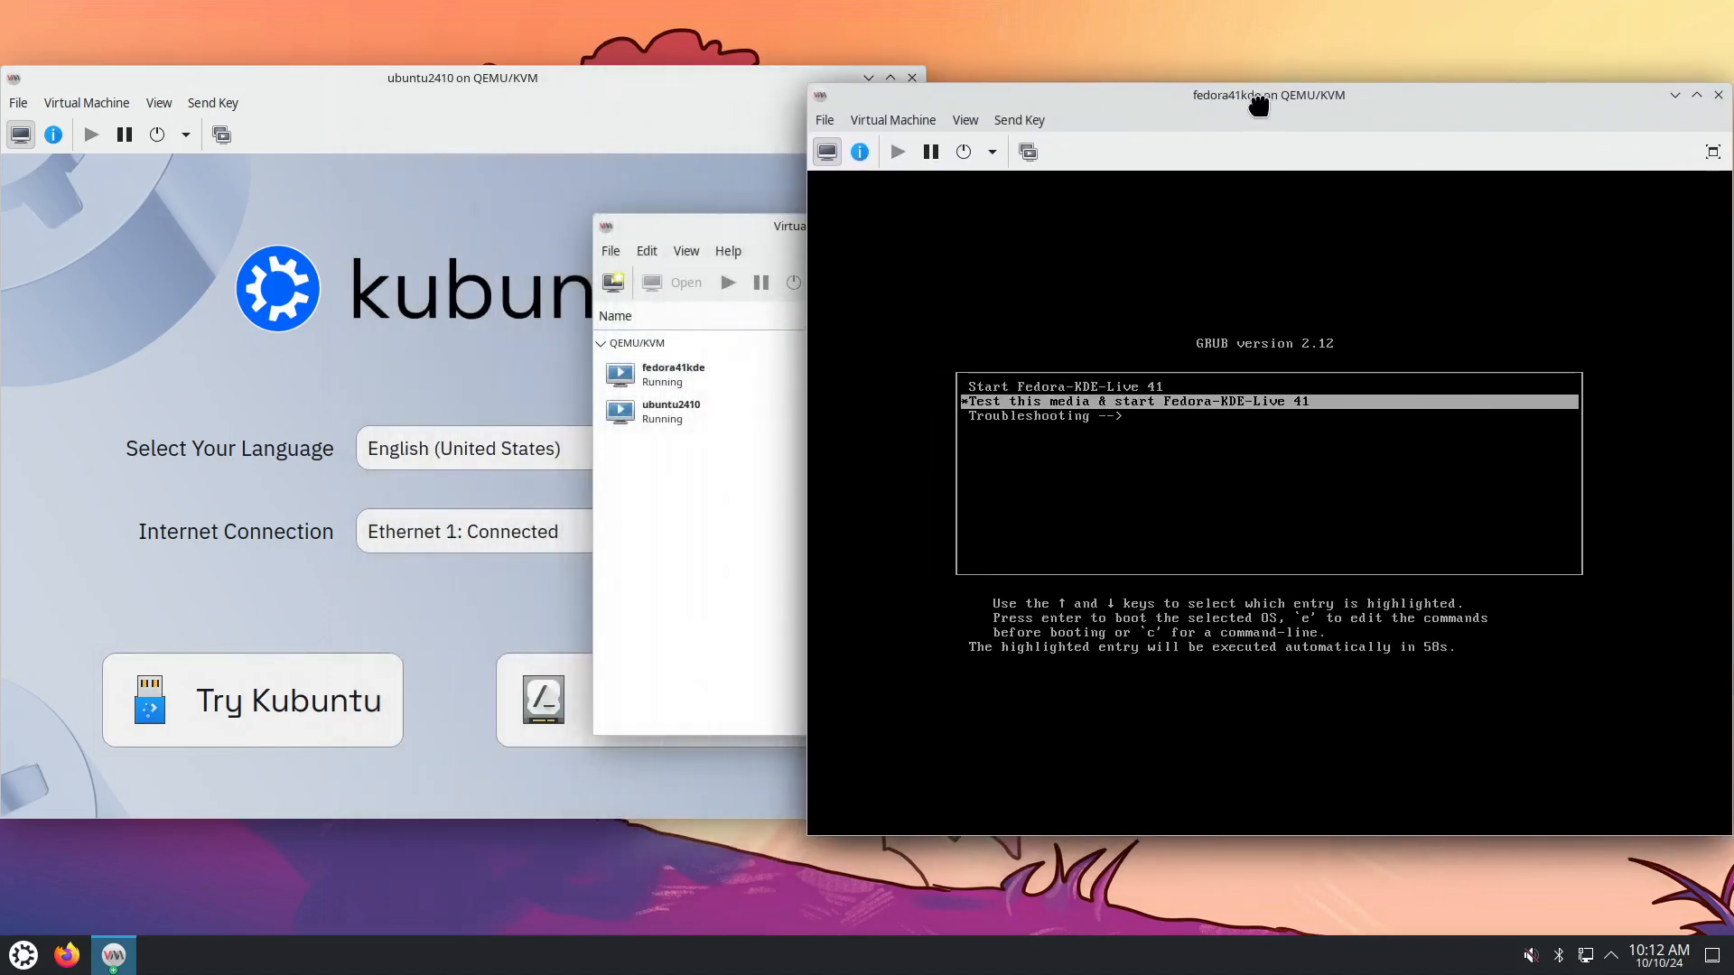
left_click(738, 83)
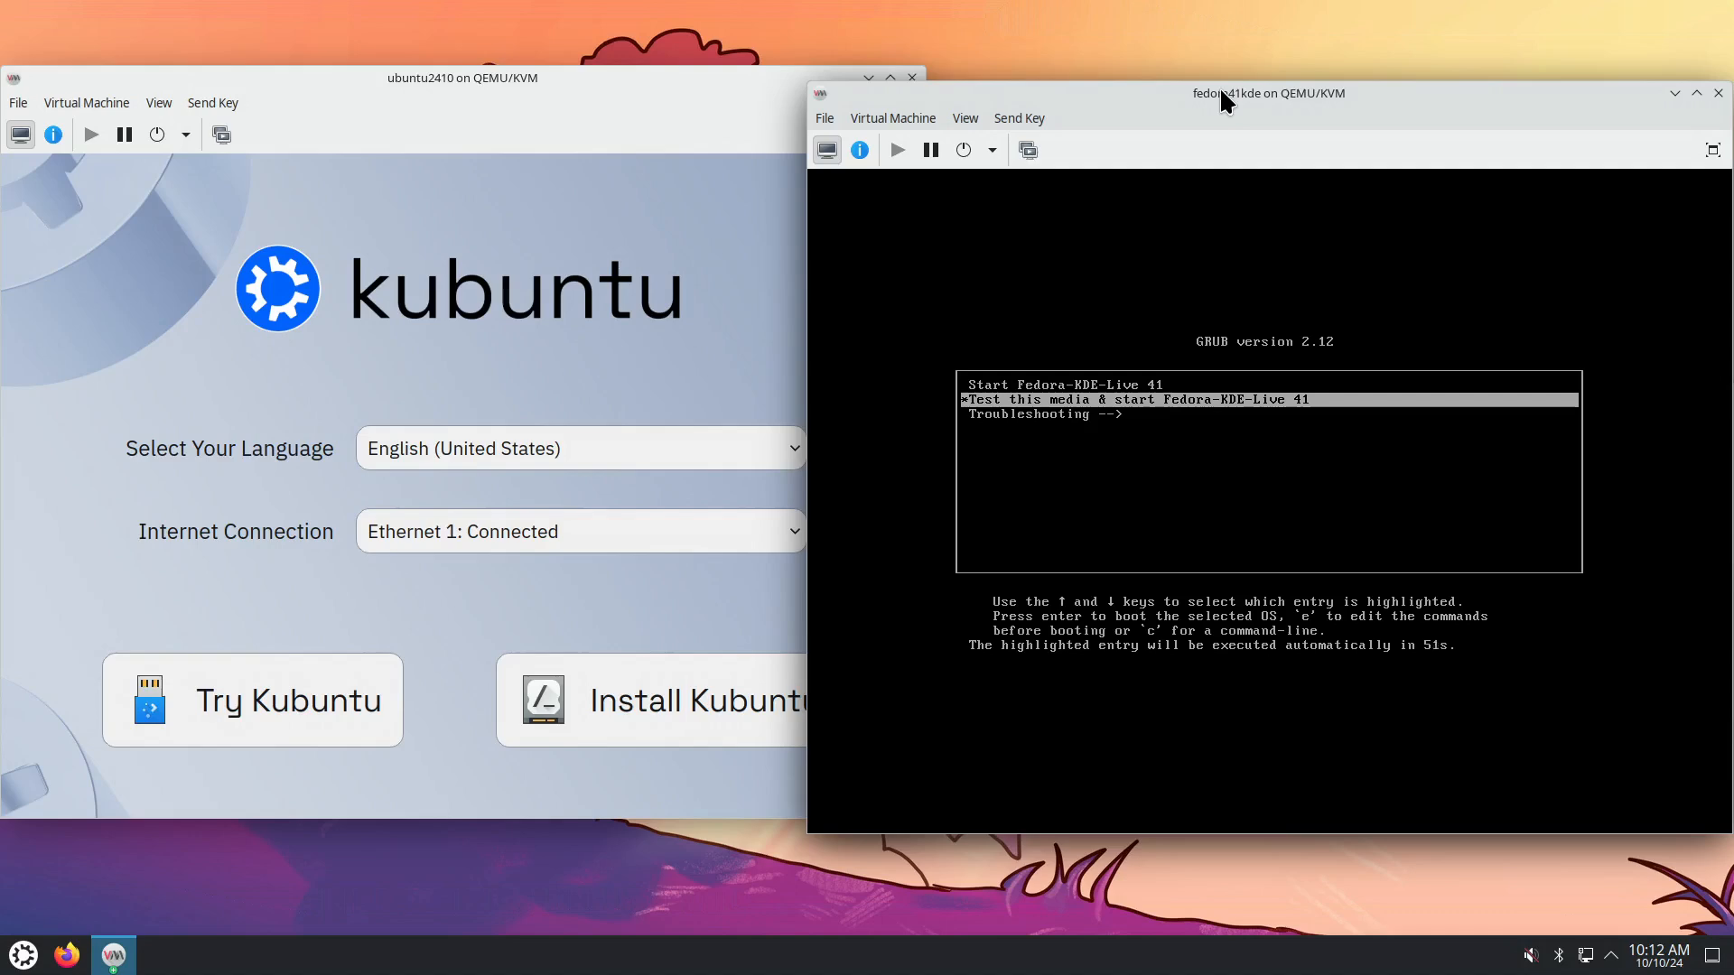
key("Return")
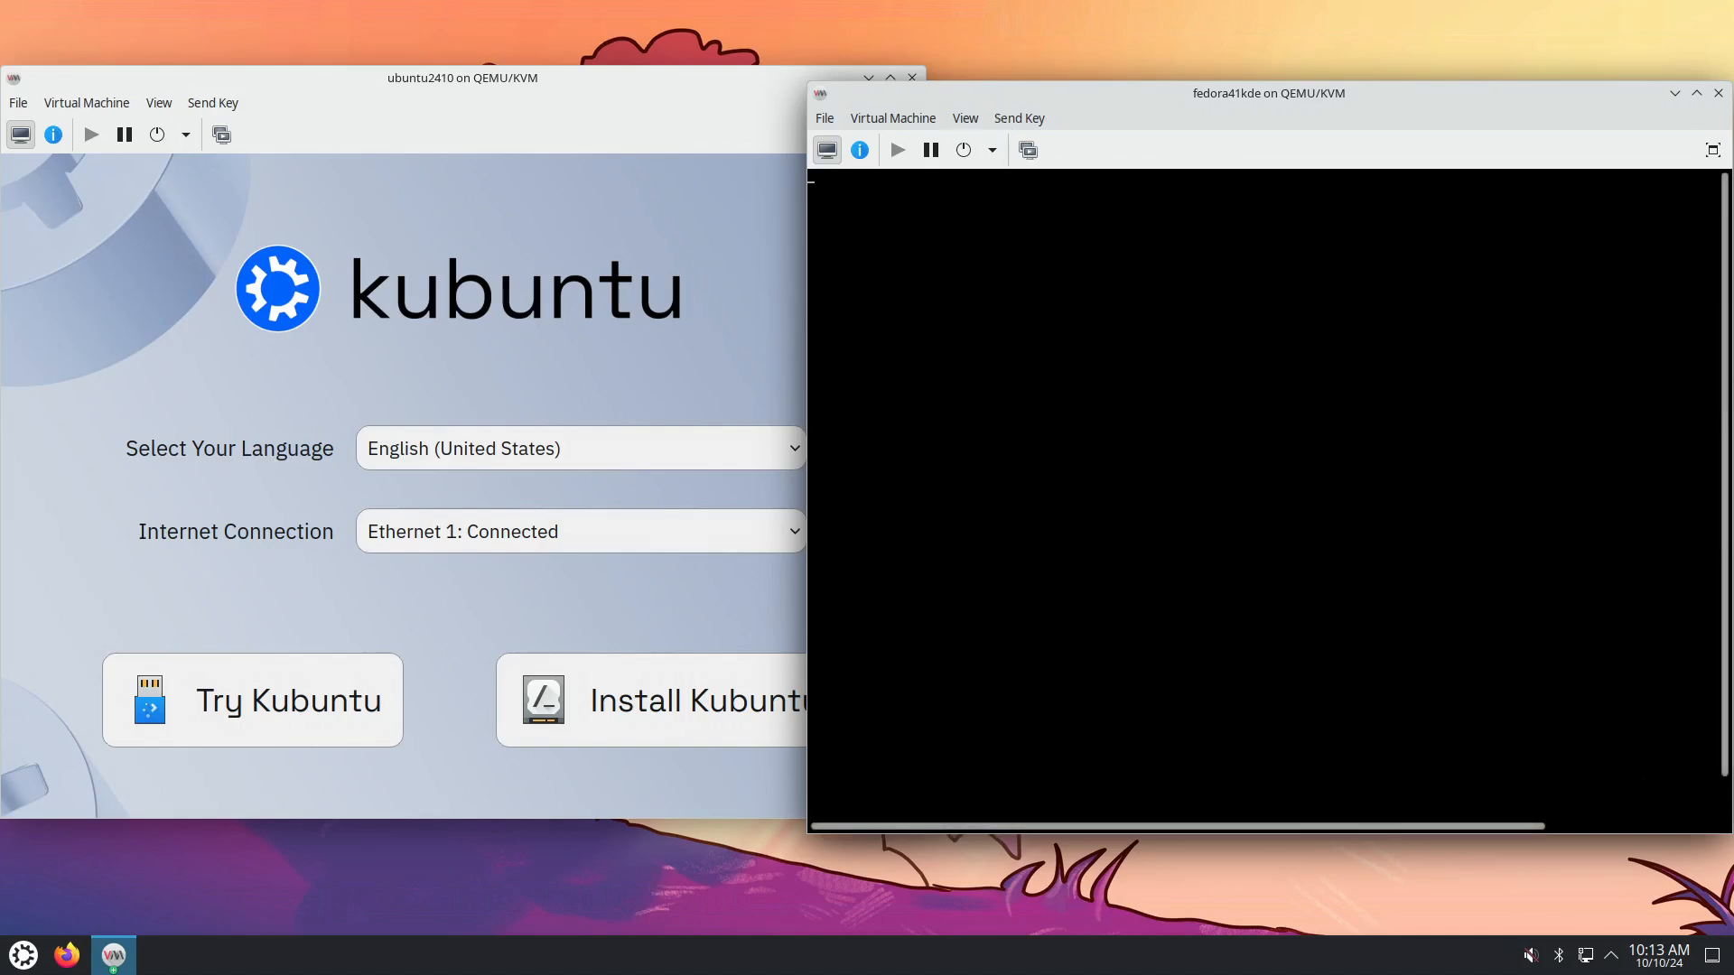
left_click_drag(832, 831, 856, 904)
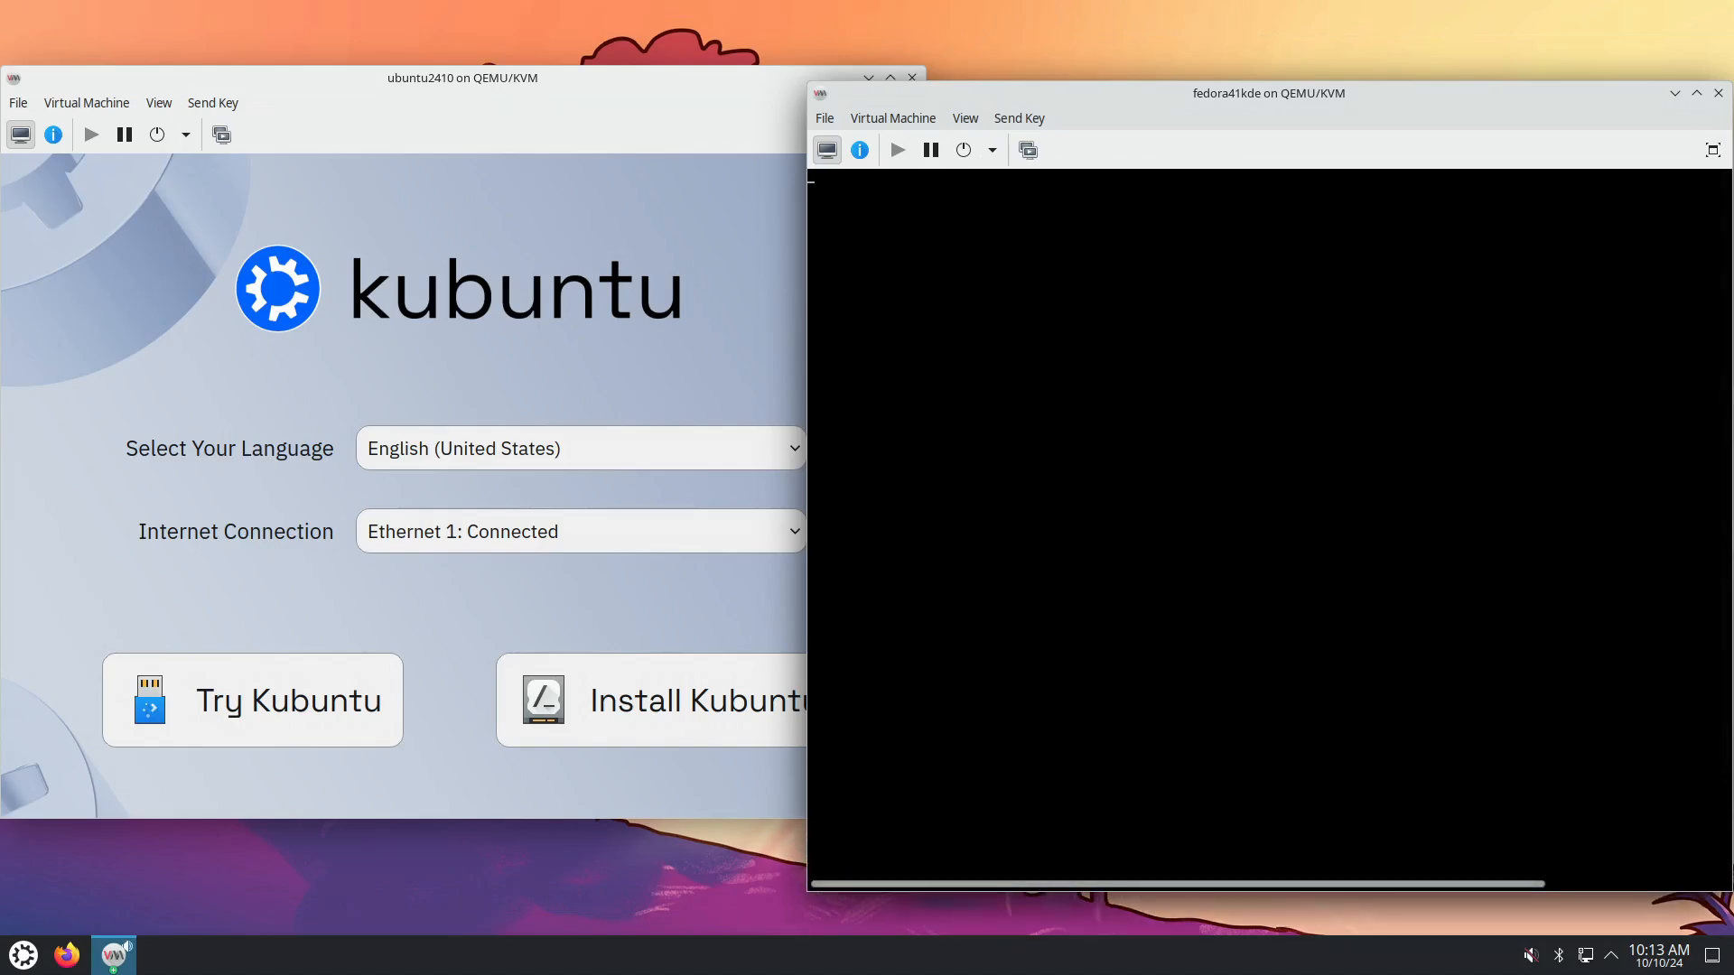
left_click(724, 74)
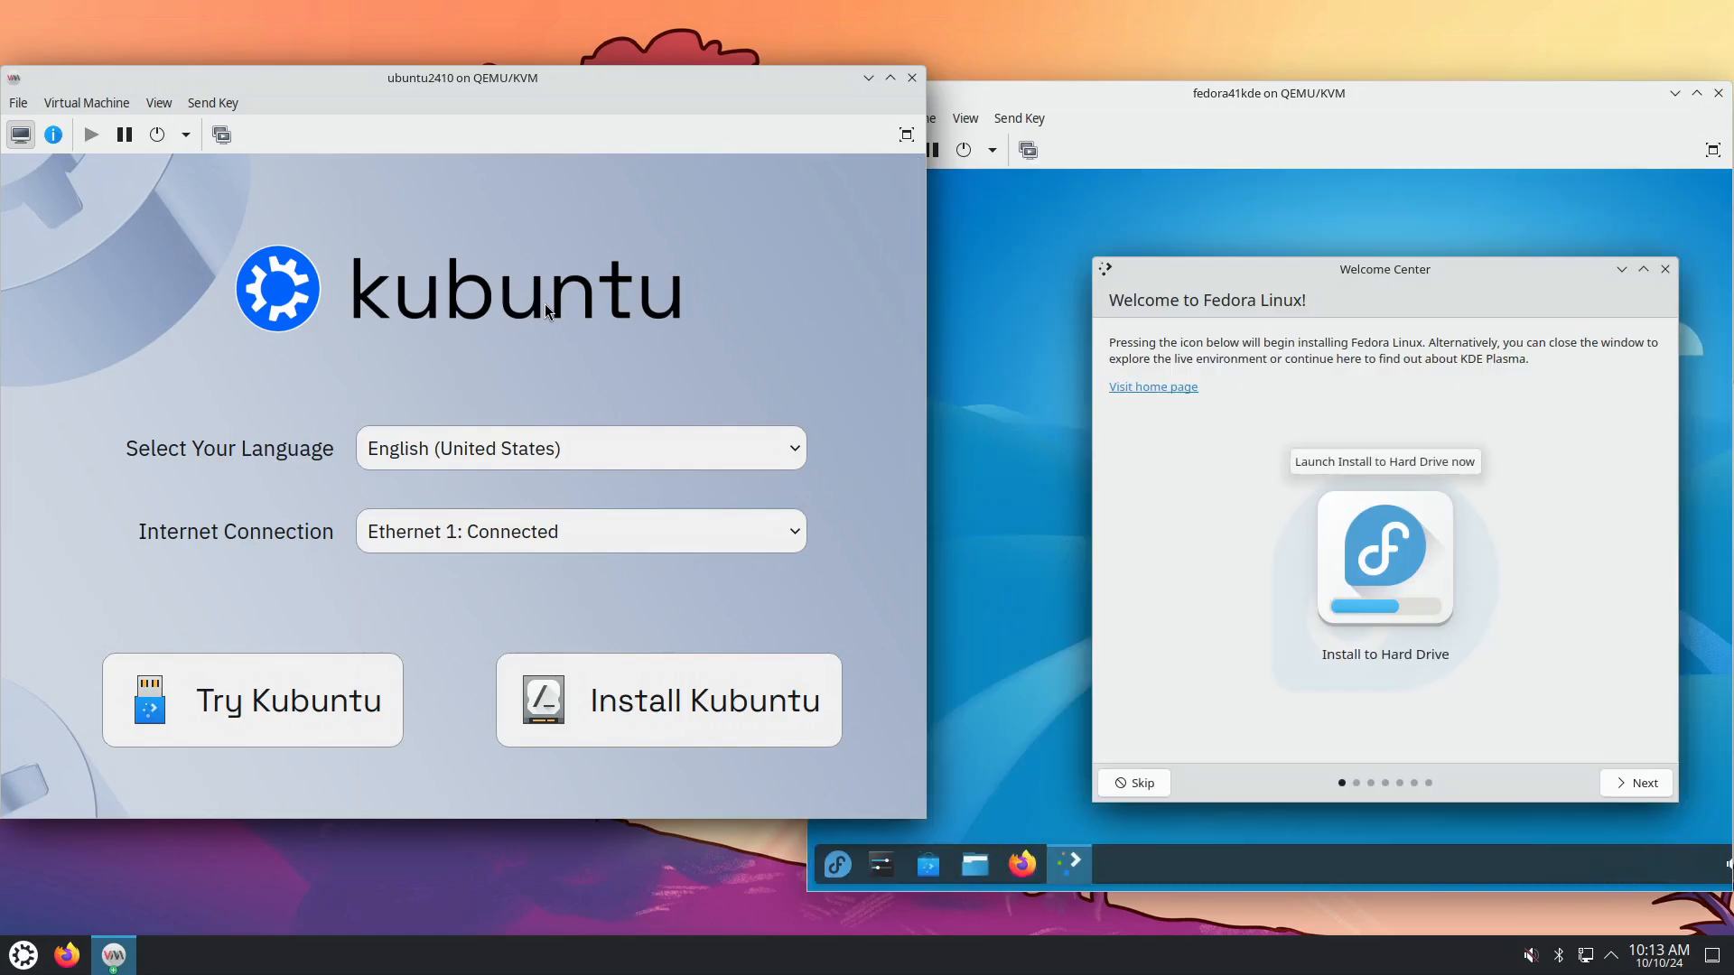
Close Fedora's Welcome Center and launch Install to Hard Drive from the desktop.
left_click(1184, 126)
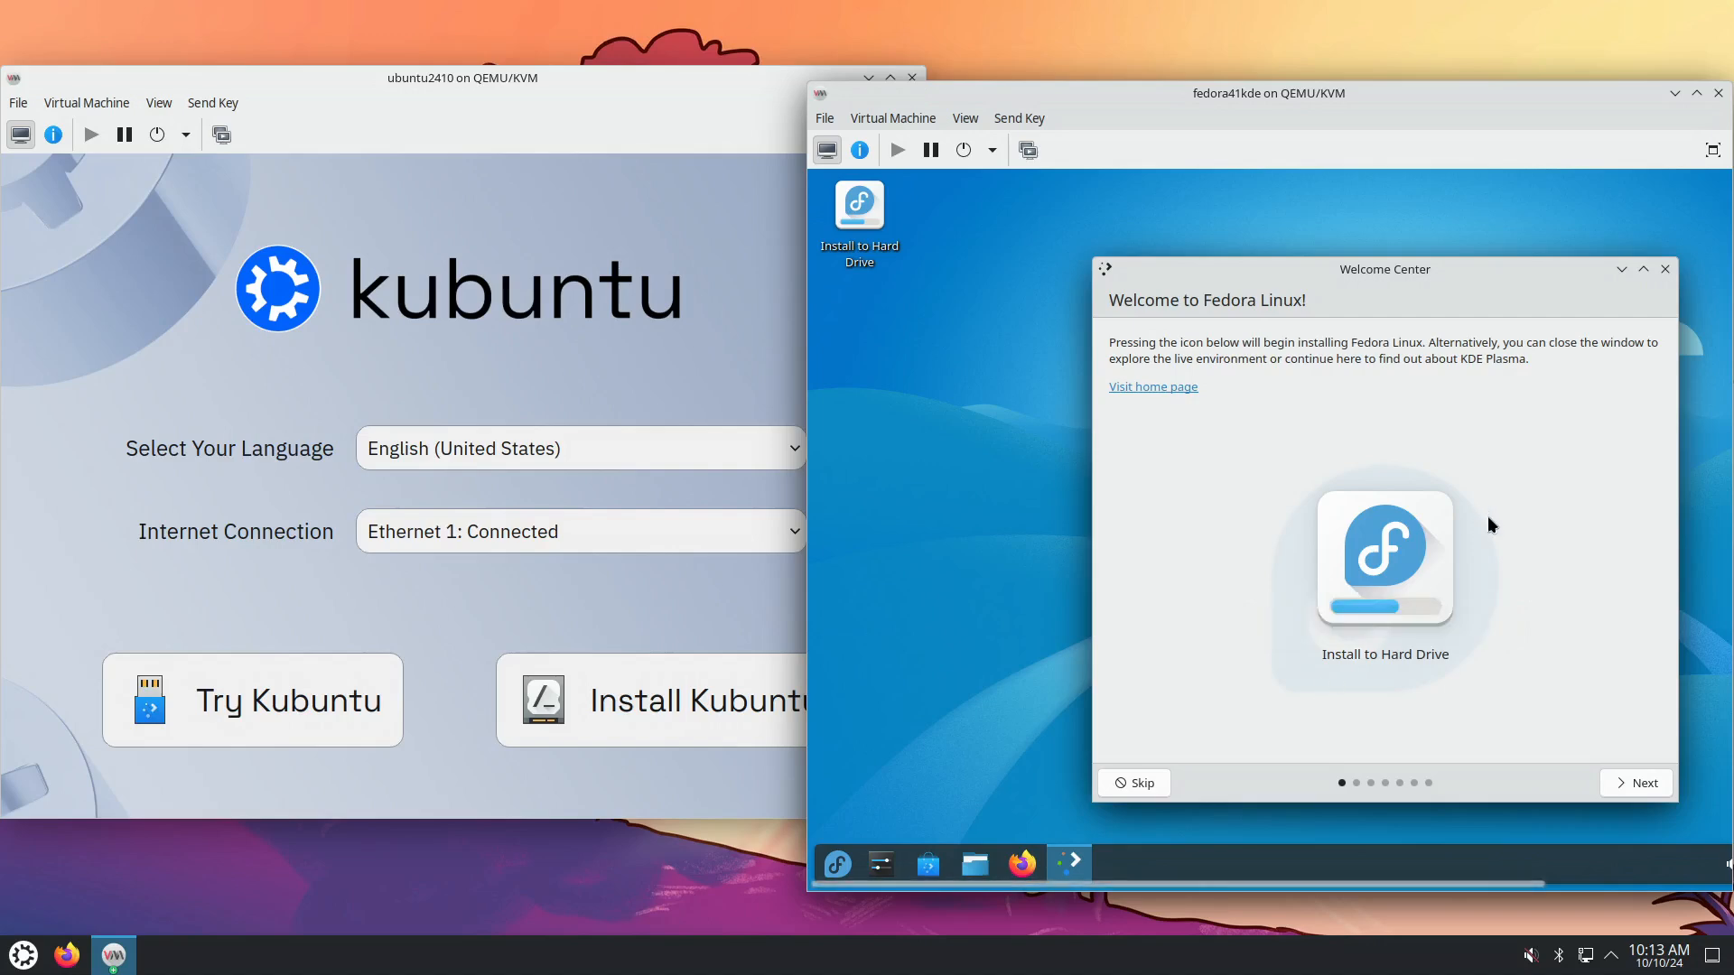
left_click(1666, 268)
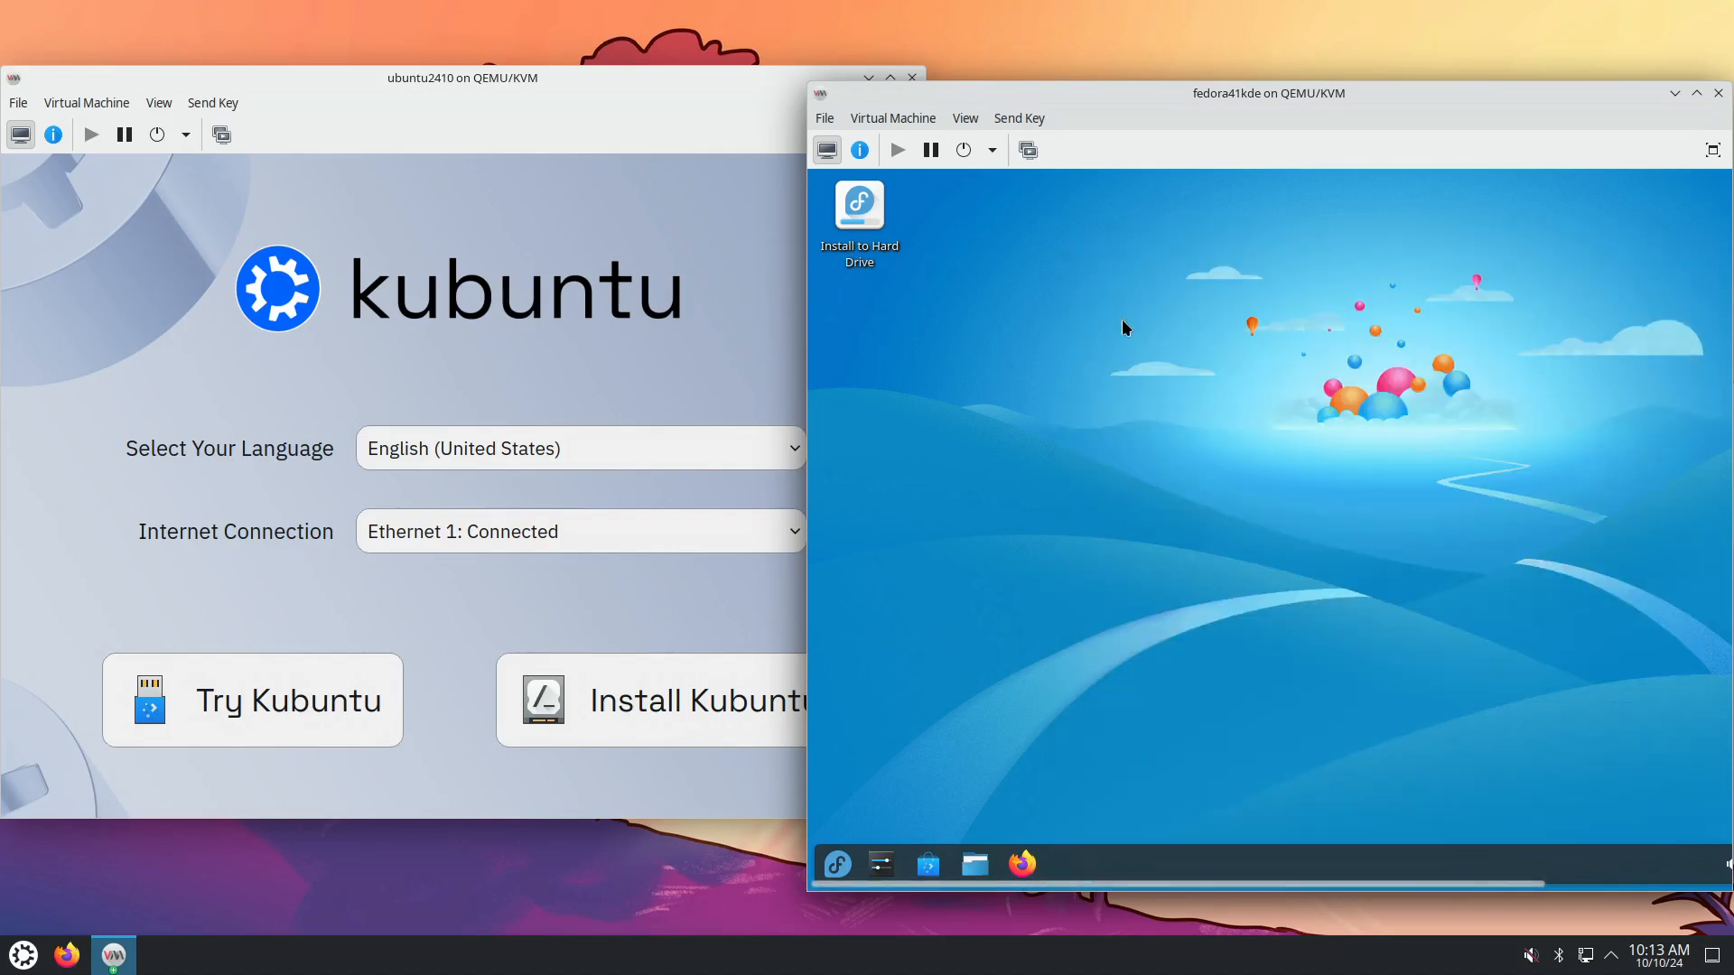
left_click(871, 255)
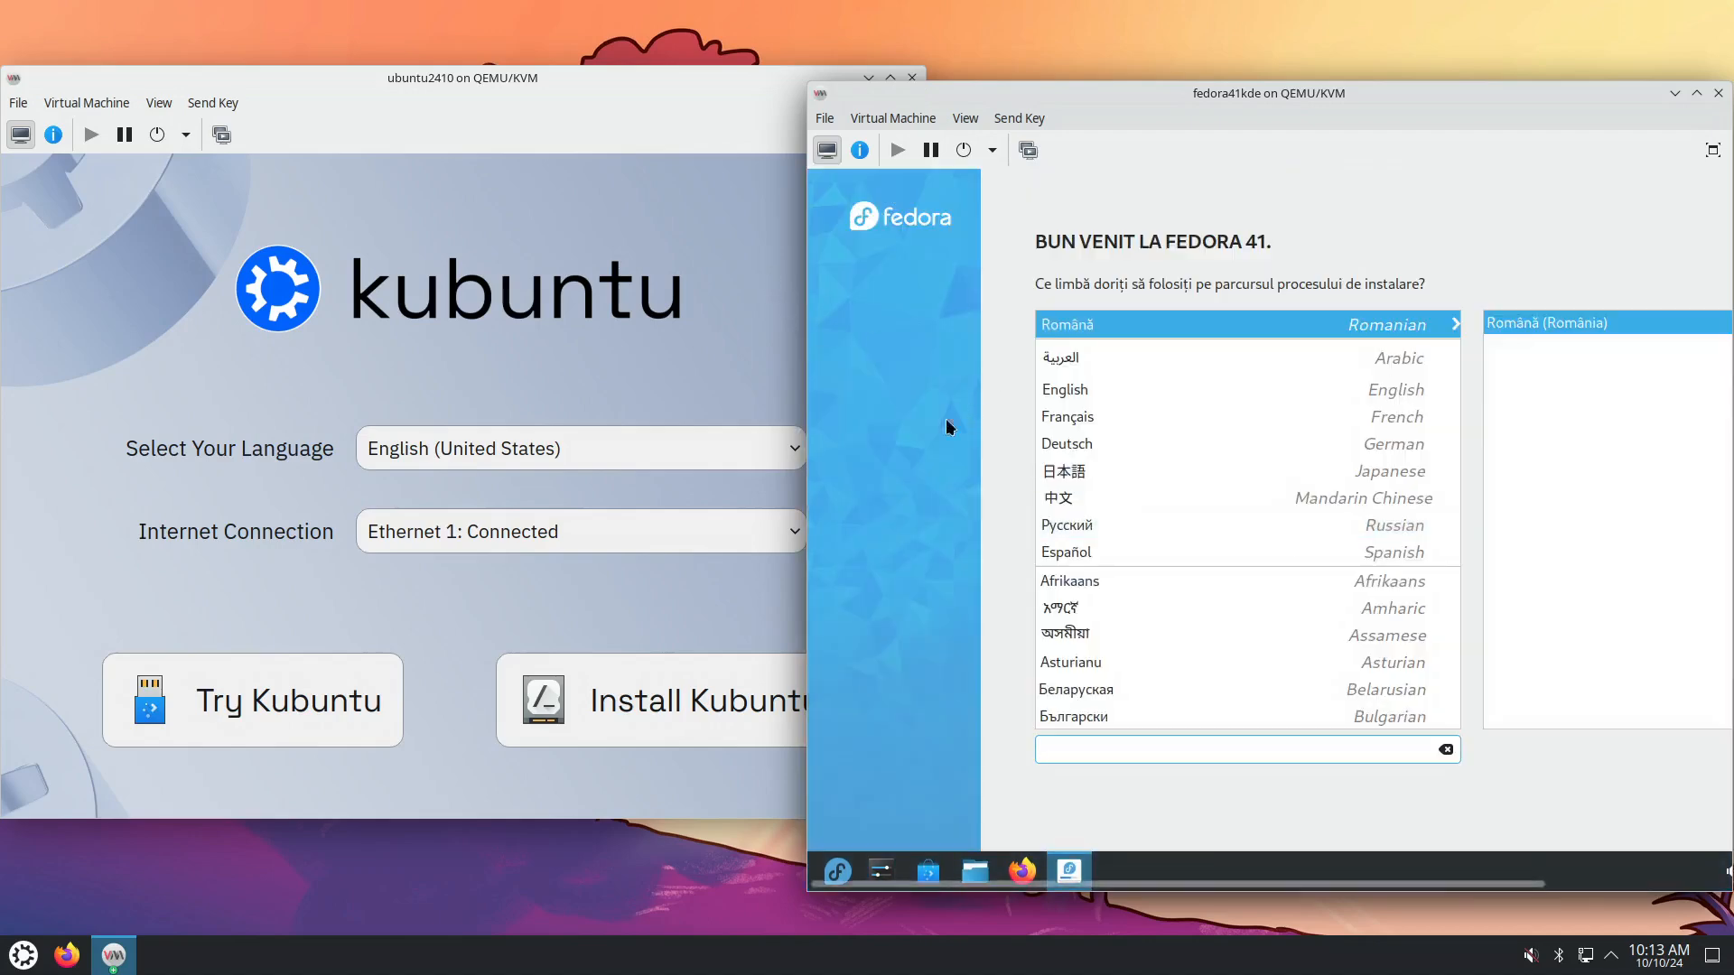
Choose English in the Fedora installer and start Install Kubuntu in the other VM.
left_click(1072, 390)
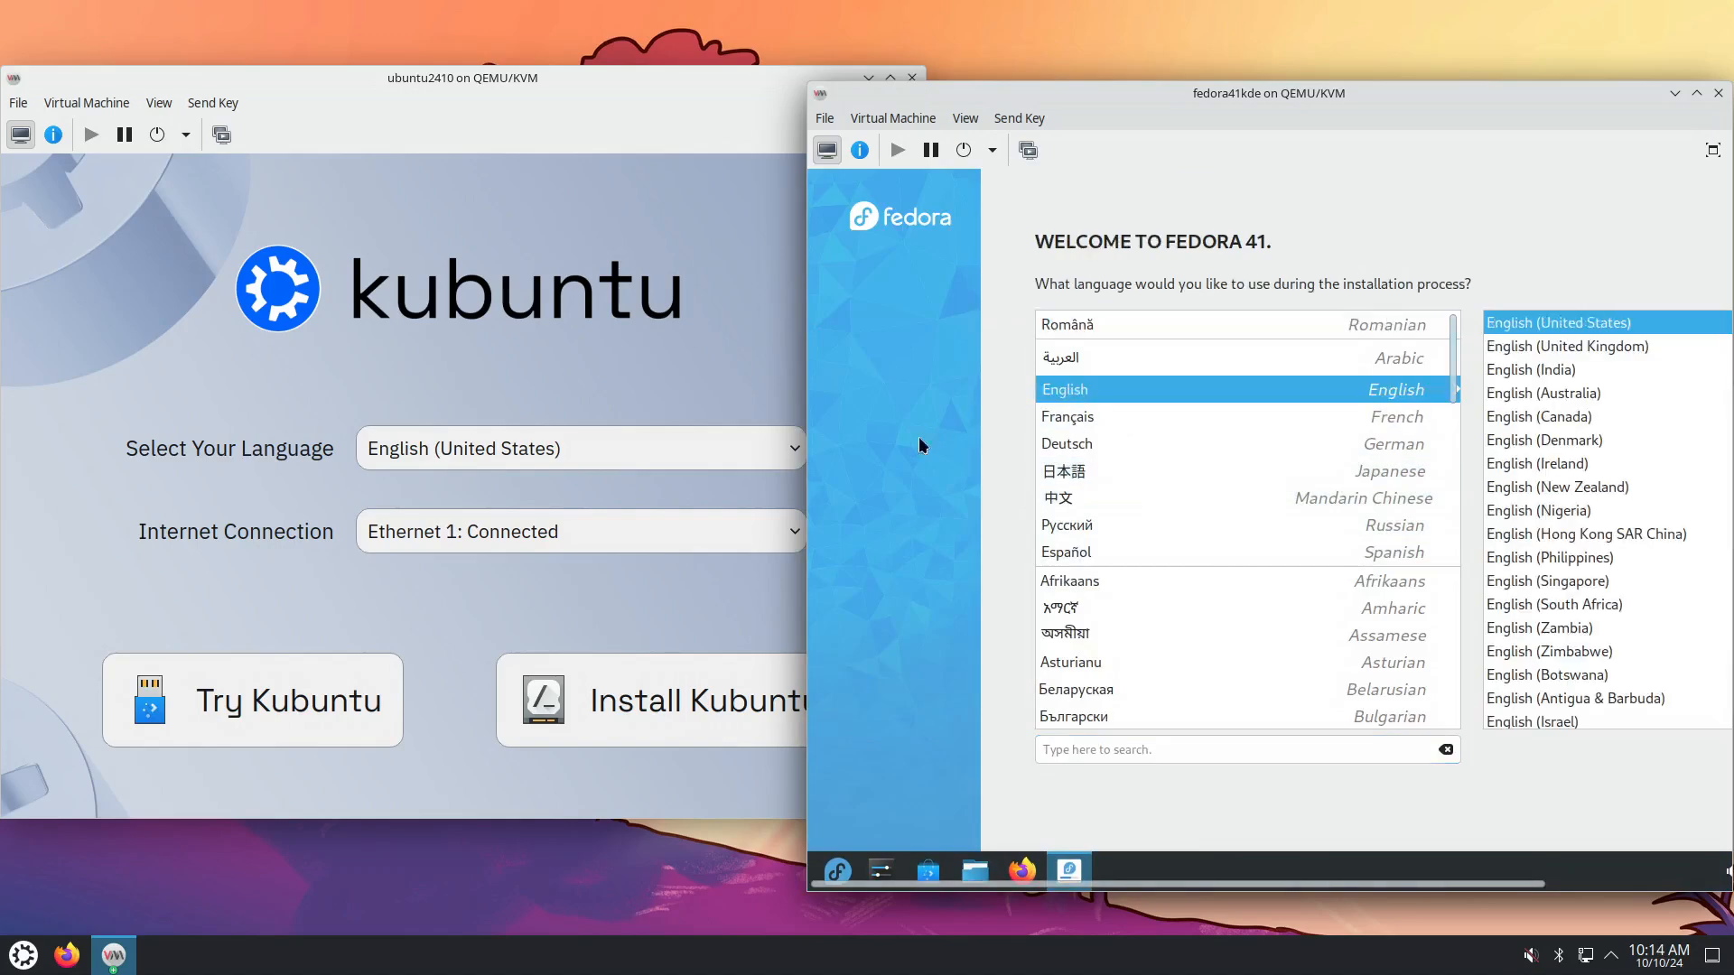
left_click(581, 339)
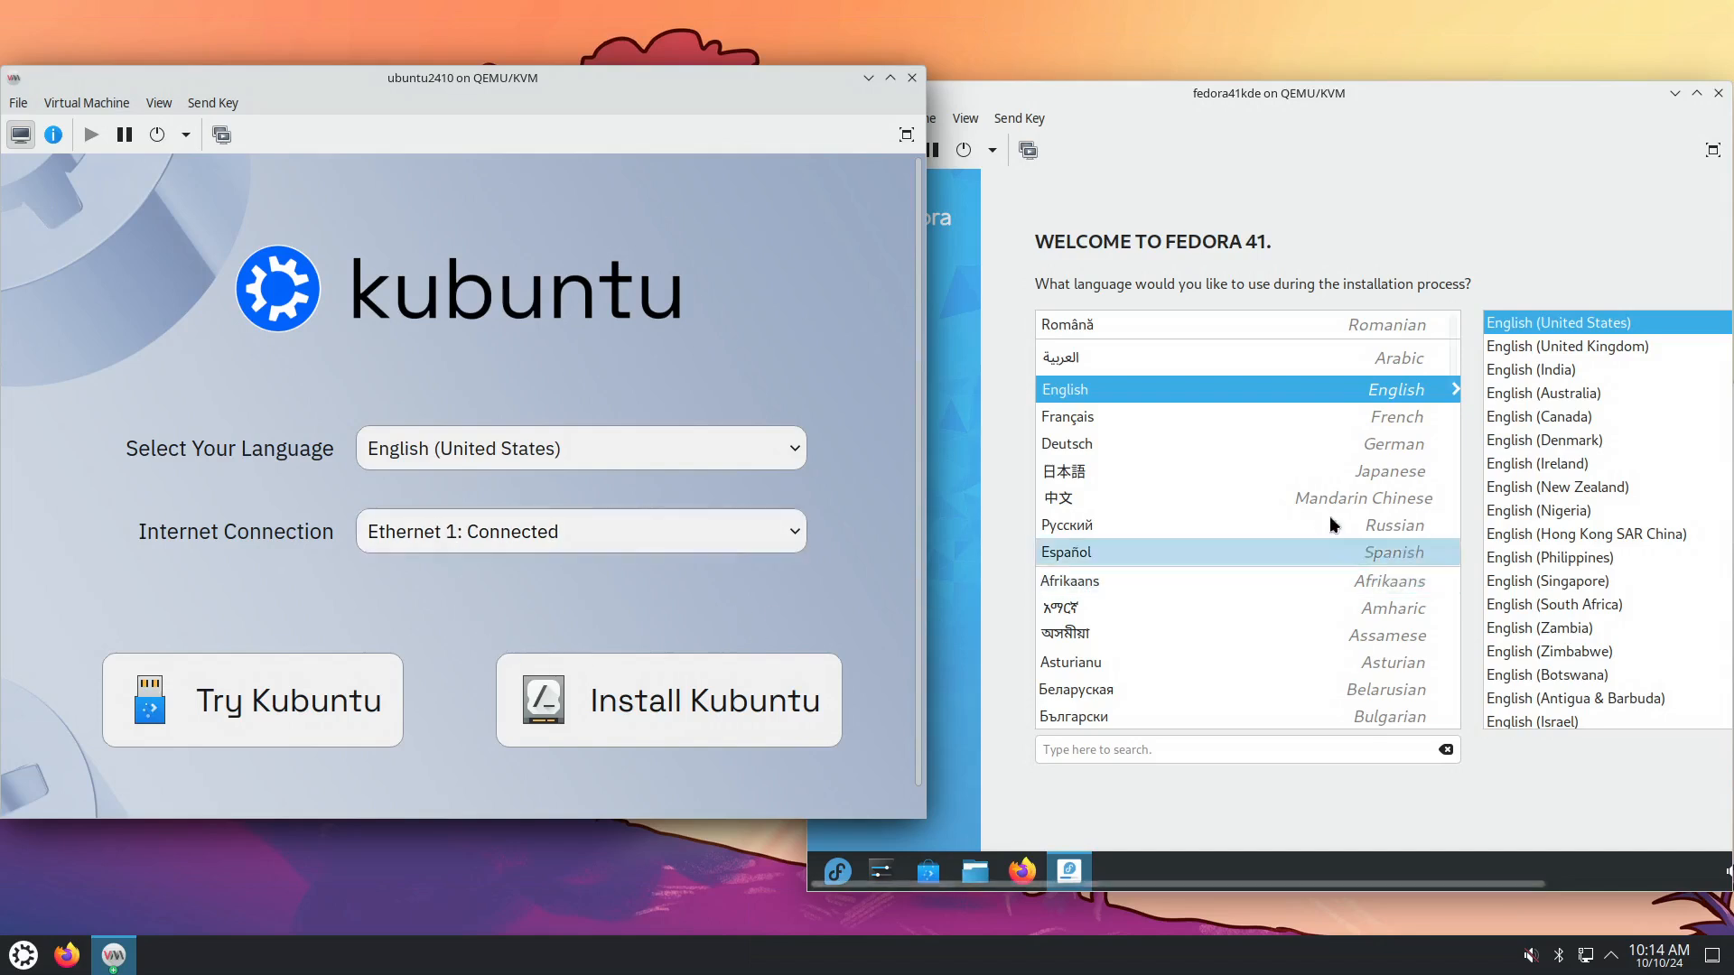
left_click(668, 719)
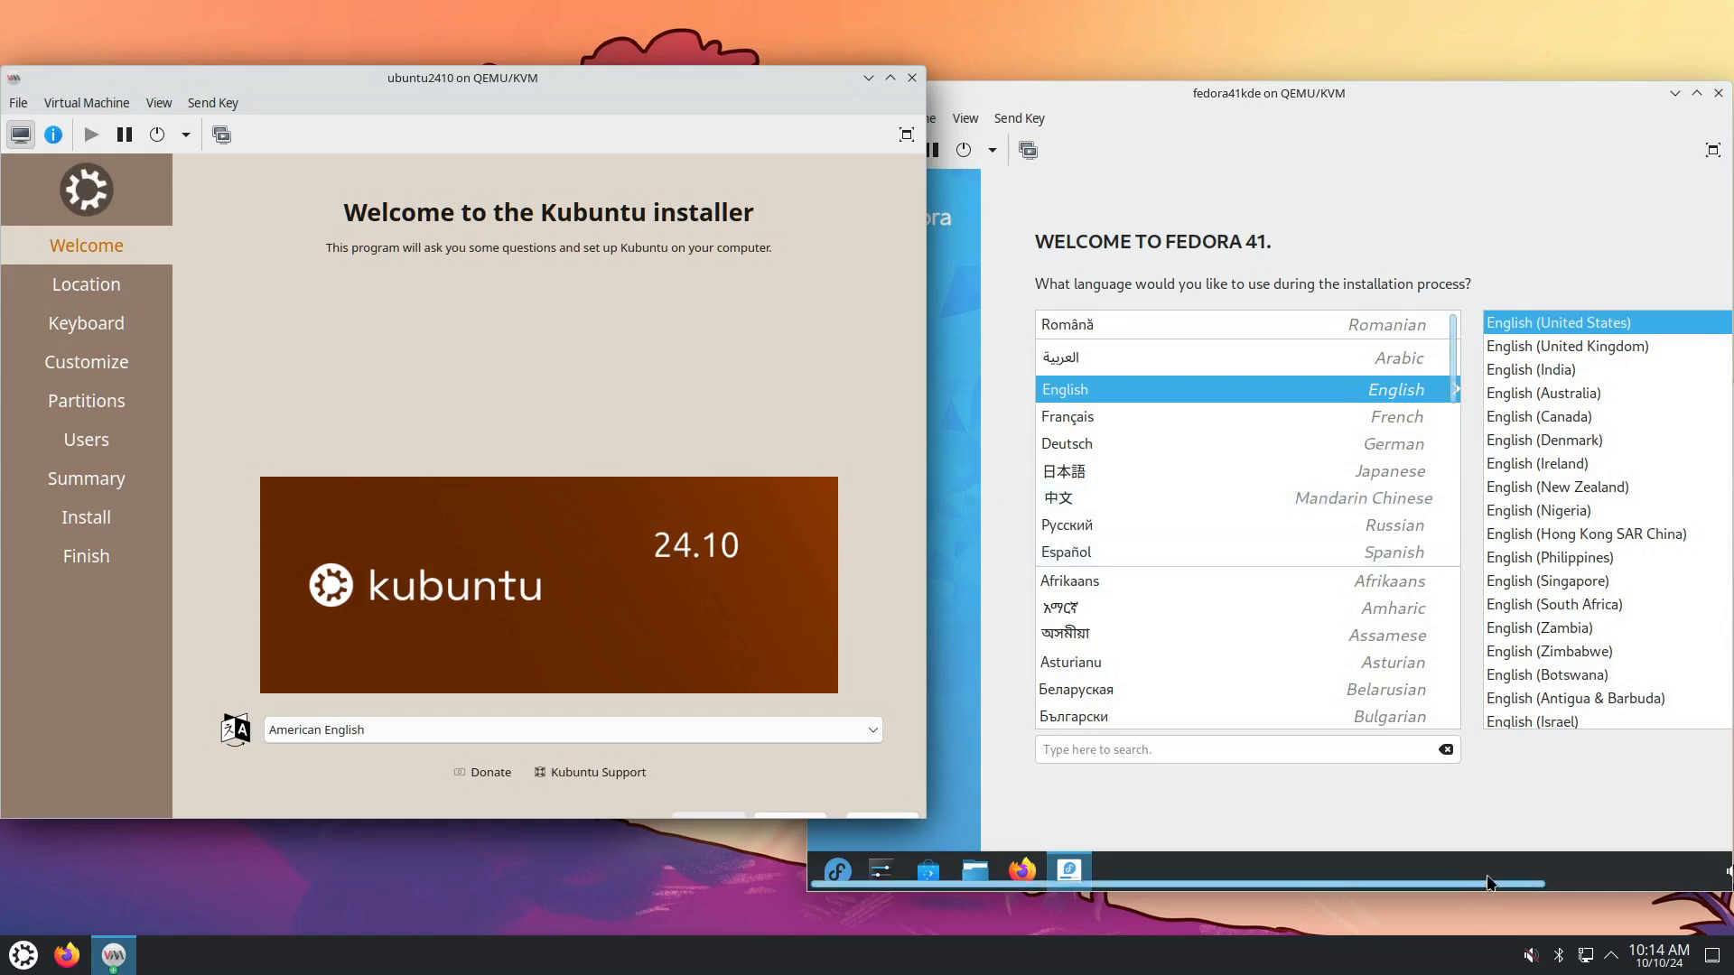
left_click_drag(1489, 881, 1631, 896)
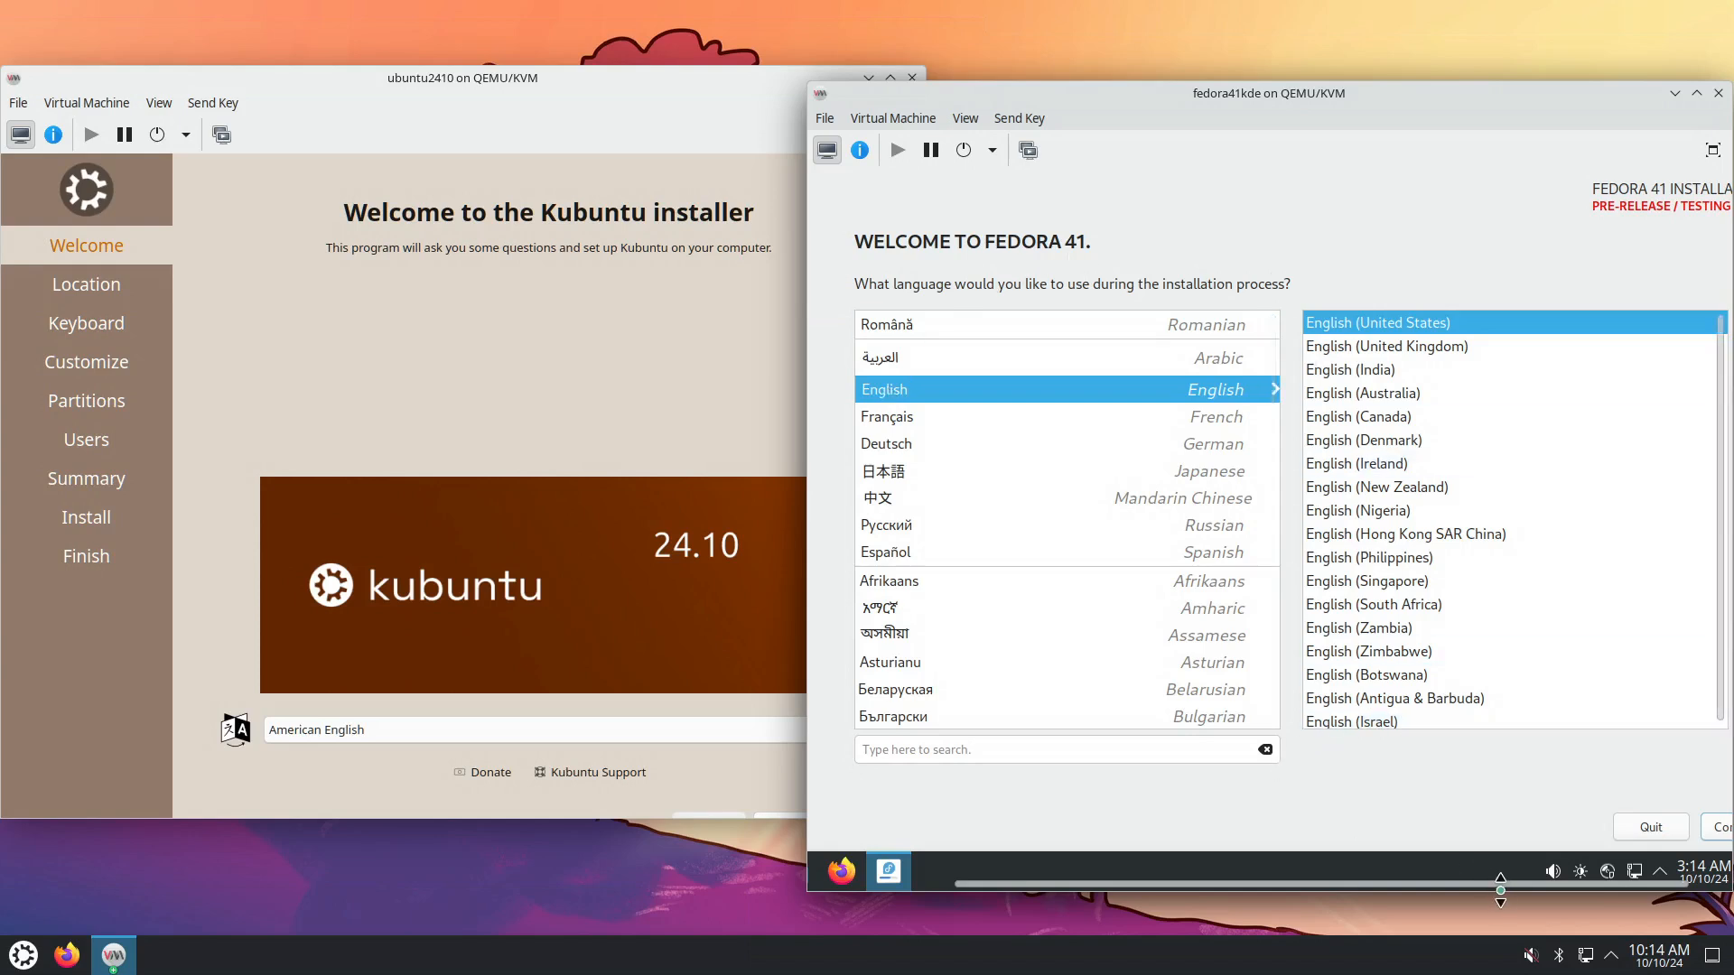
Continue past Fedora's language page and accept the pre-release warning.
left_click(1685, 827)
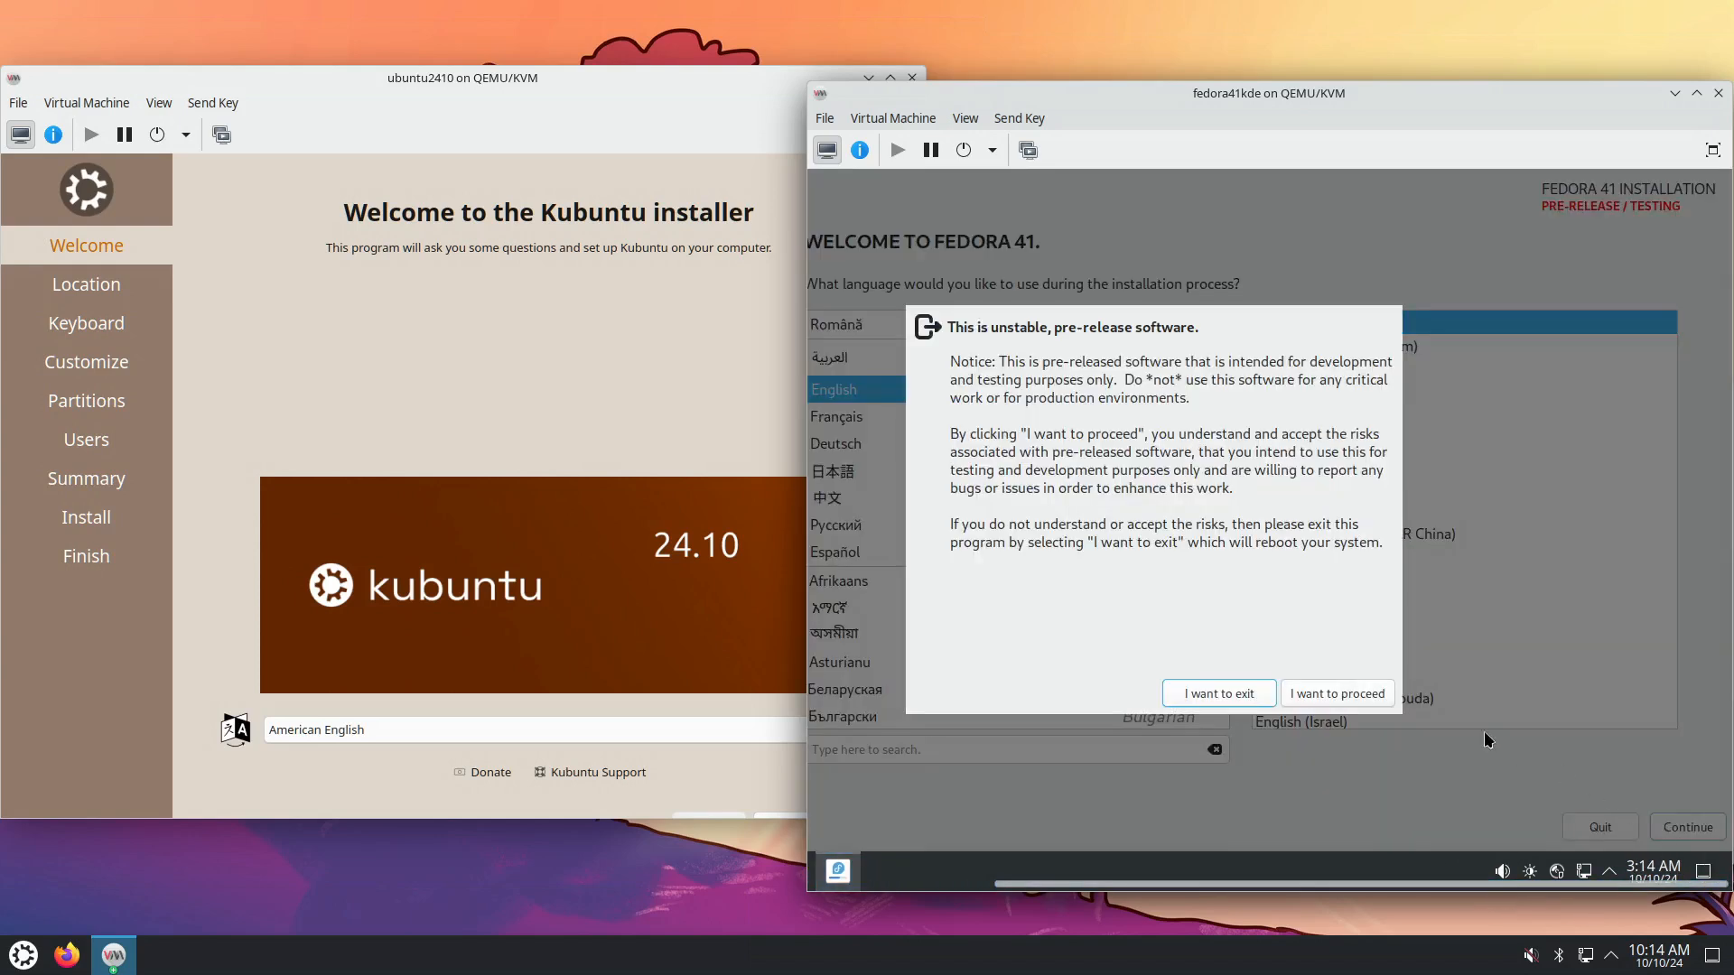
left_click(1326, 694)
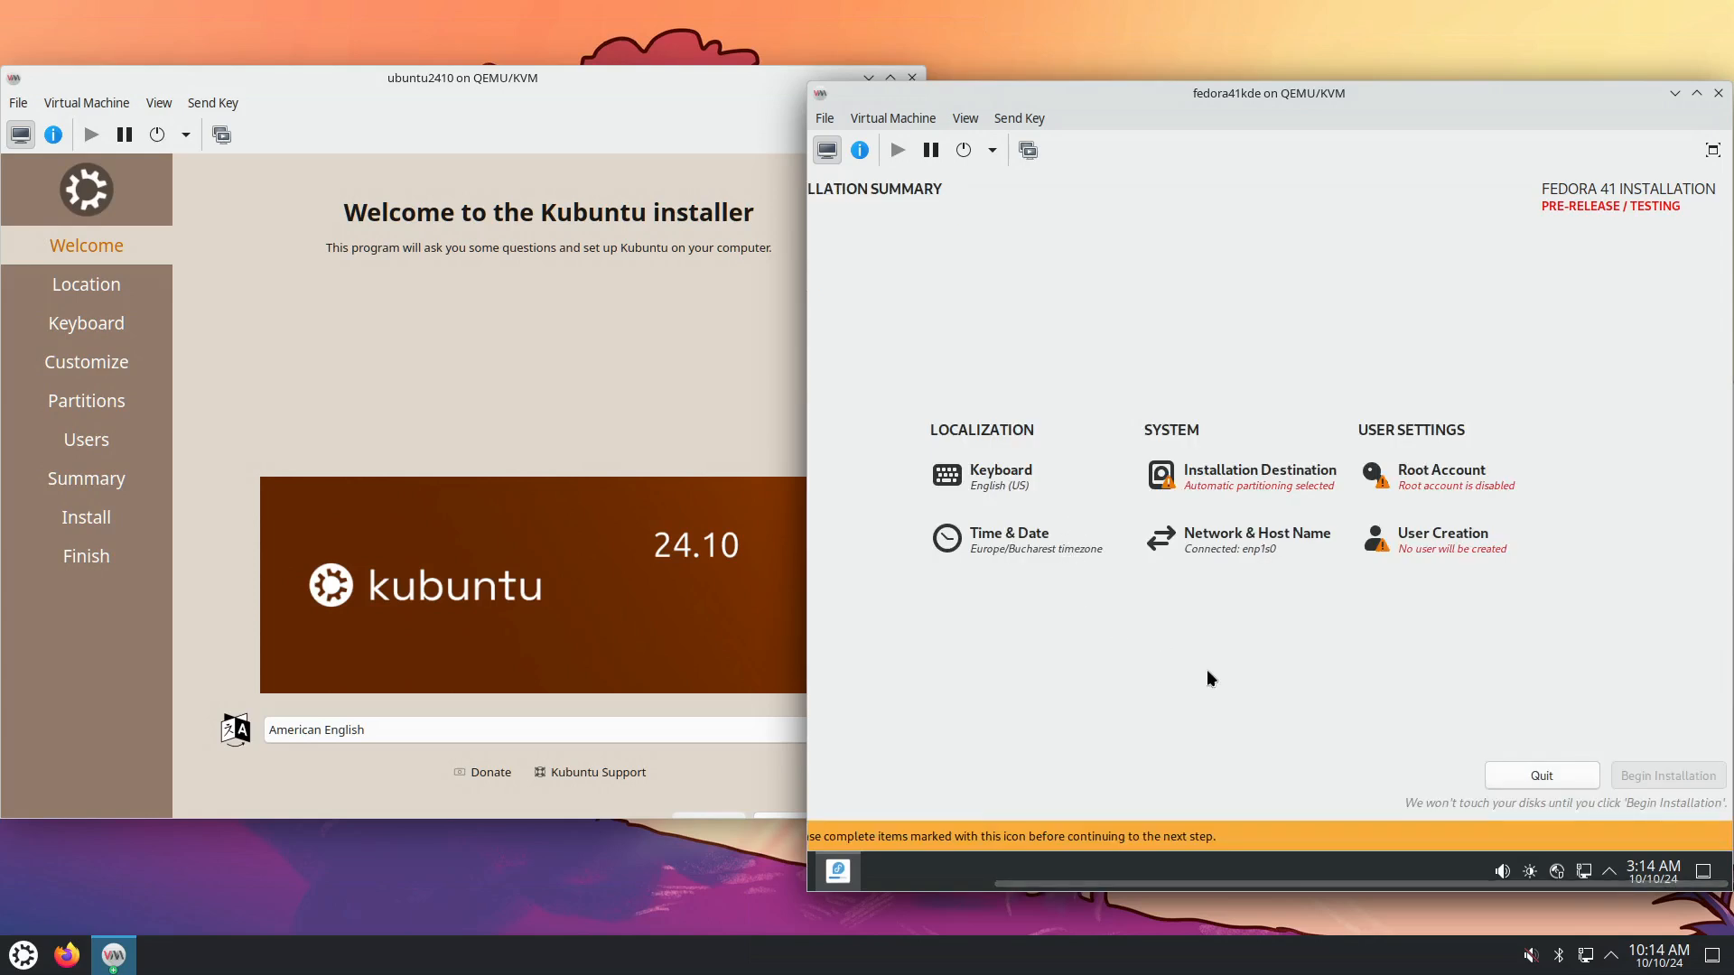
left_click_drag(1396, 883, 1423, 583)
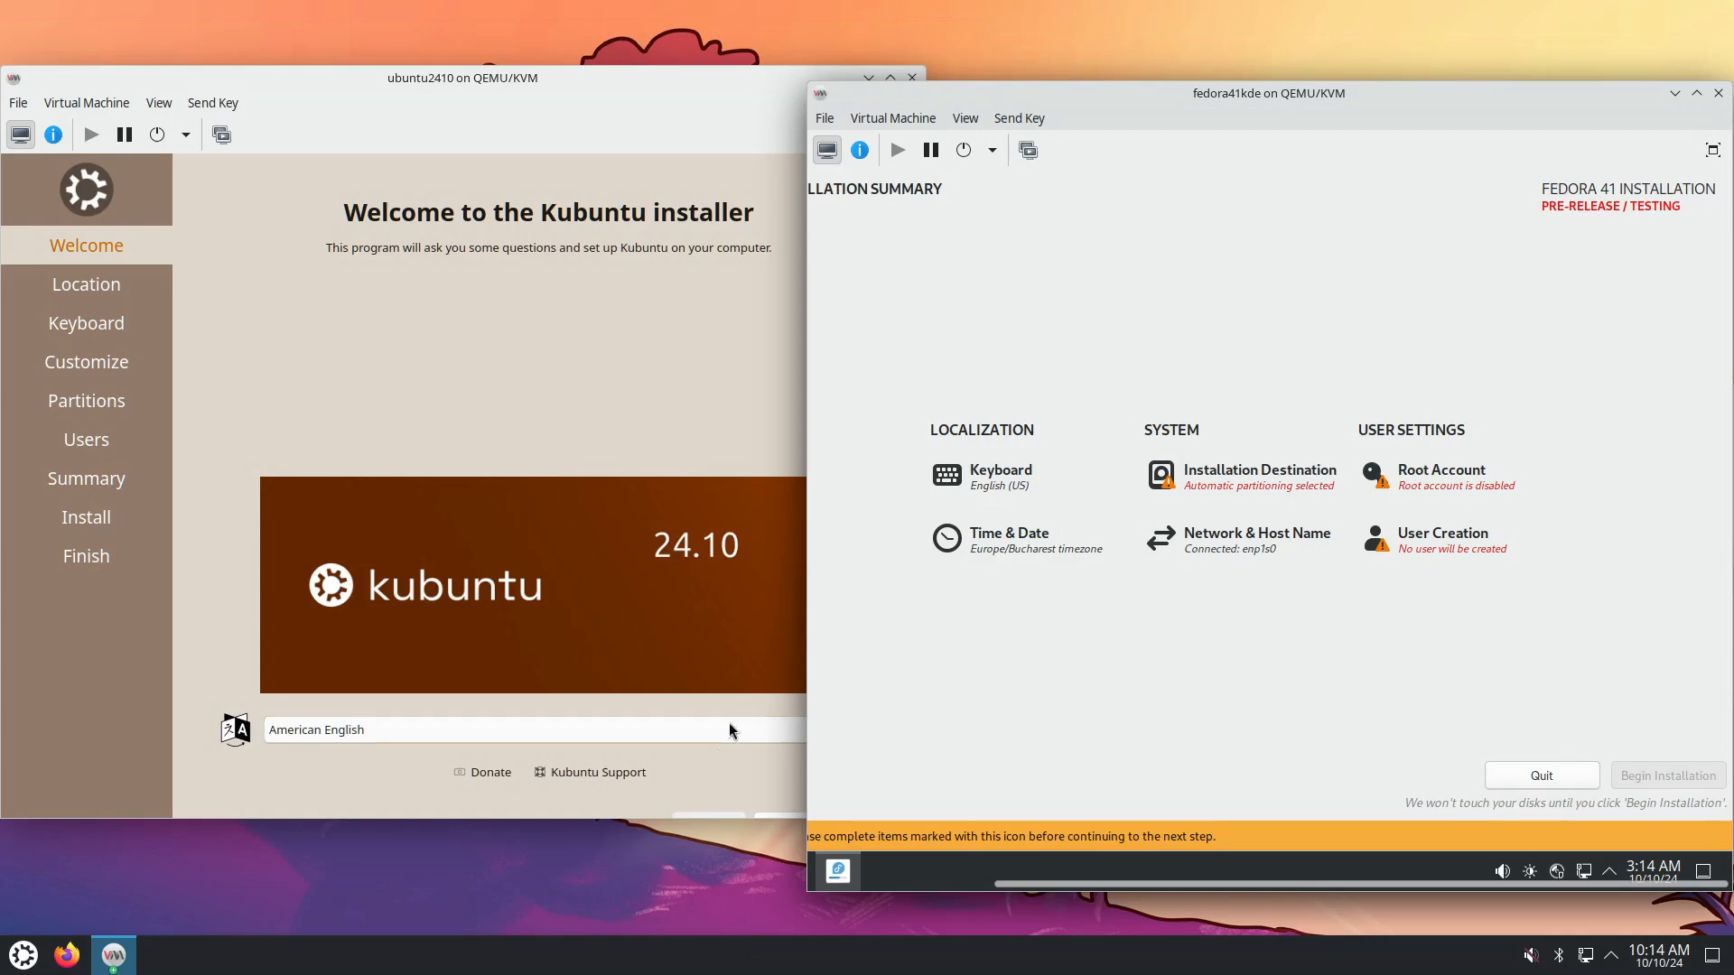
Set Kubuntu's location to New York, then bring up Fedora's Time & Date region list.
left_click(533, 393)
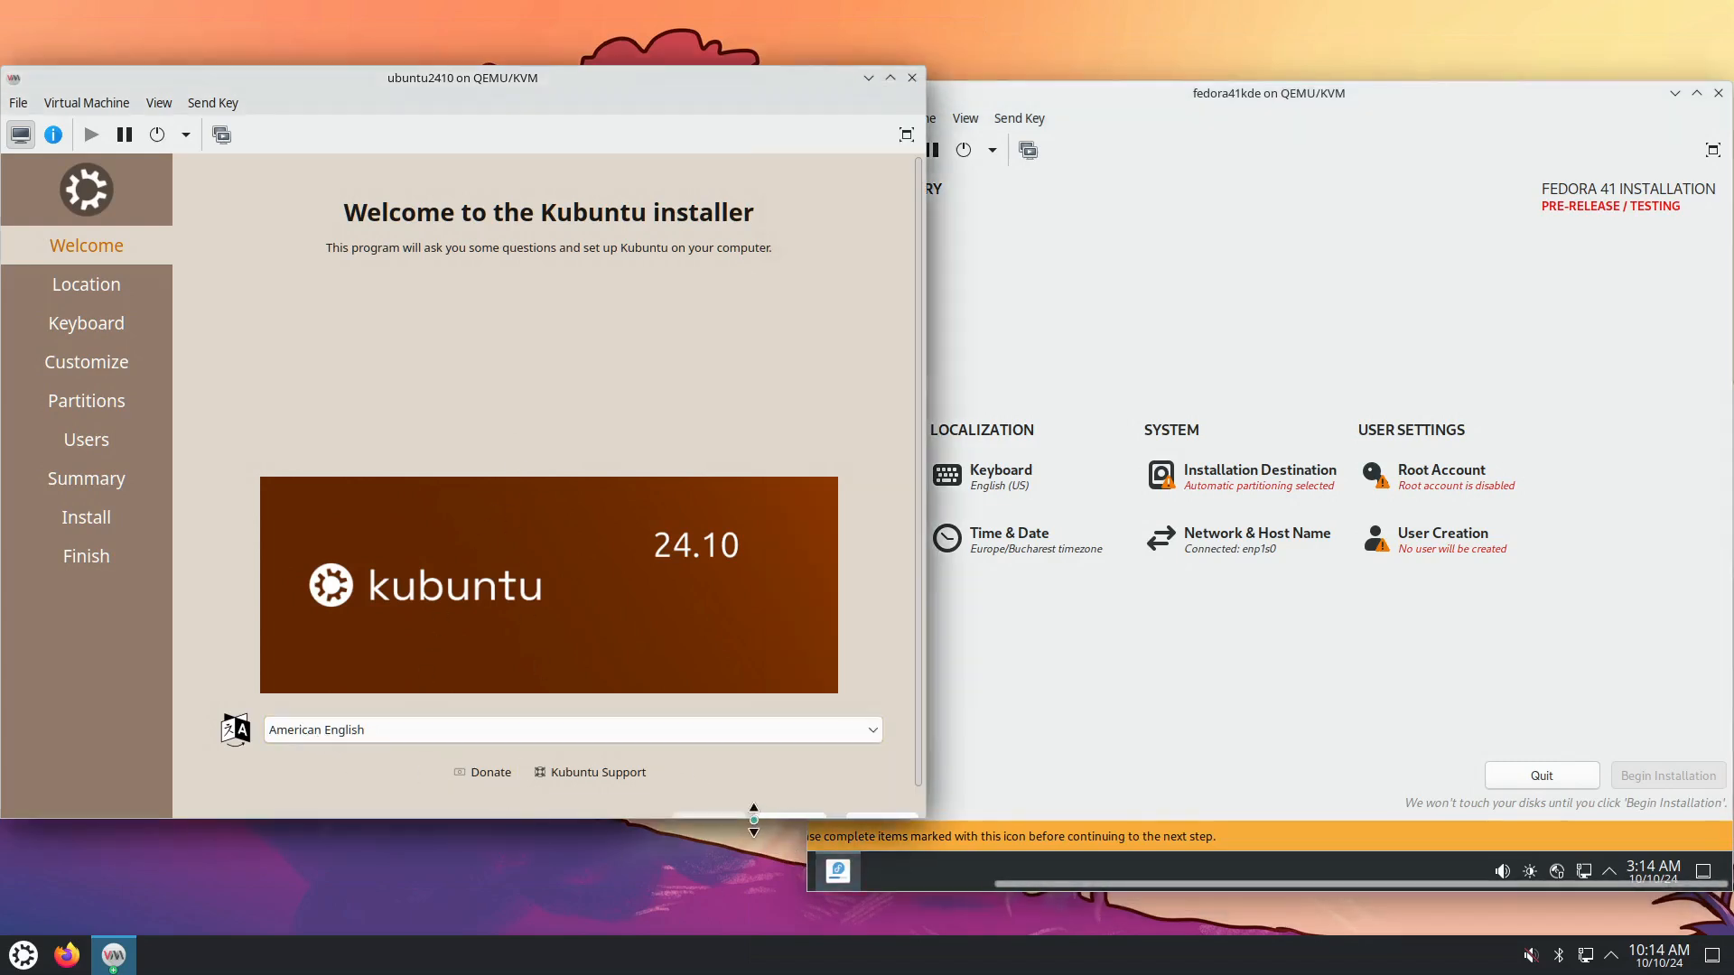
left_click_drag(755, 818, 750, 874)
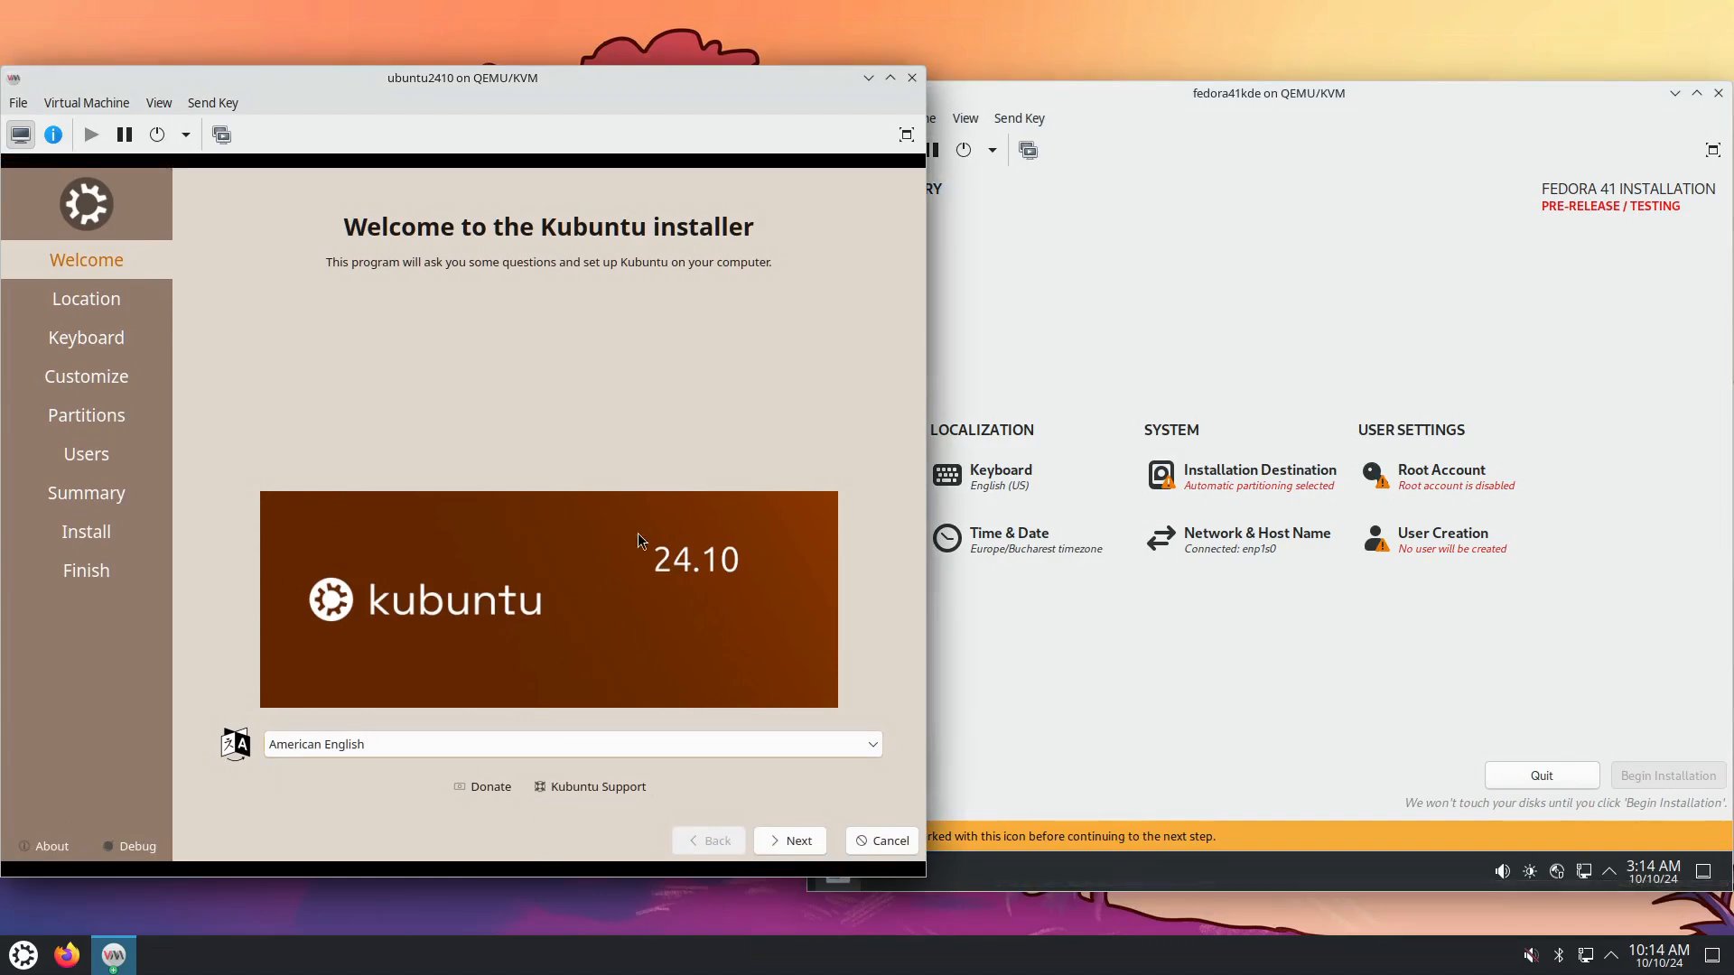
left_click(798, 840)
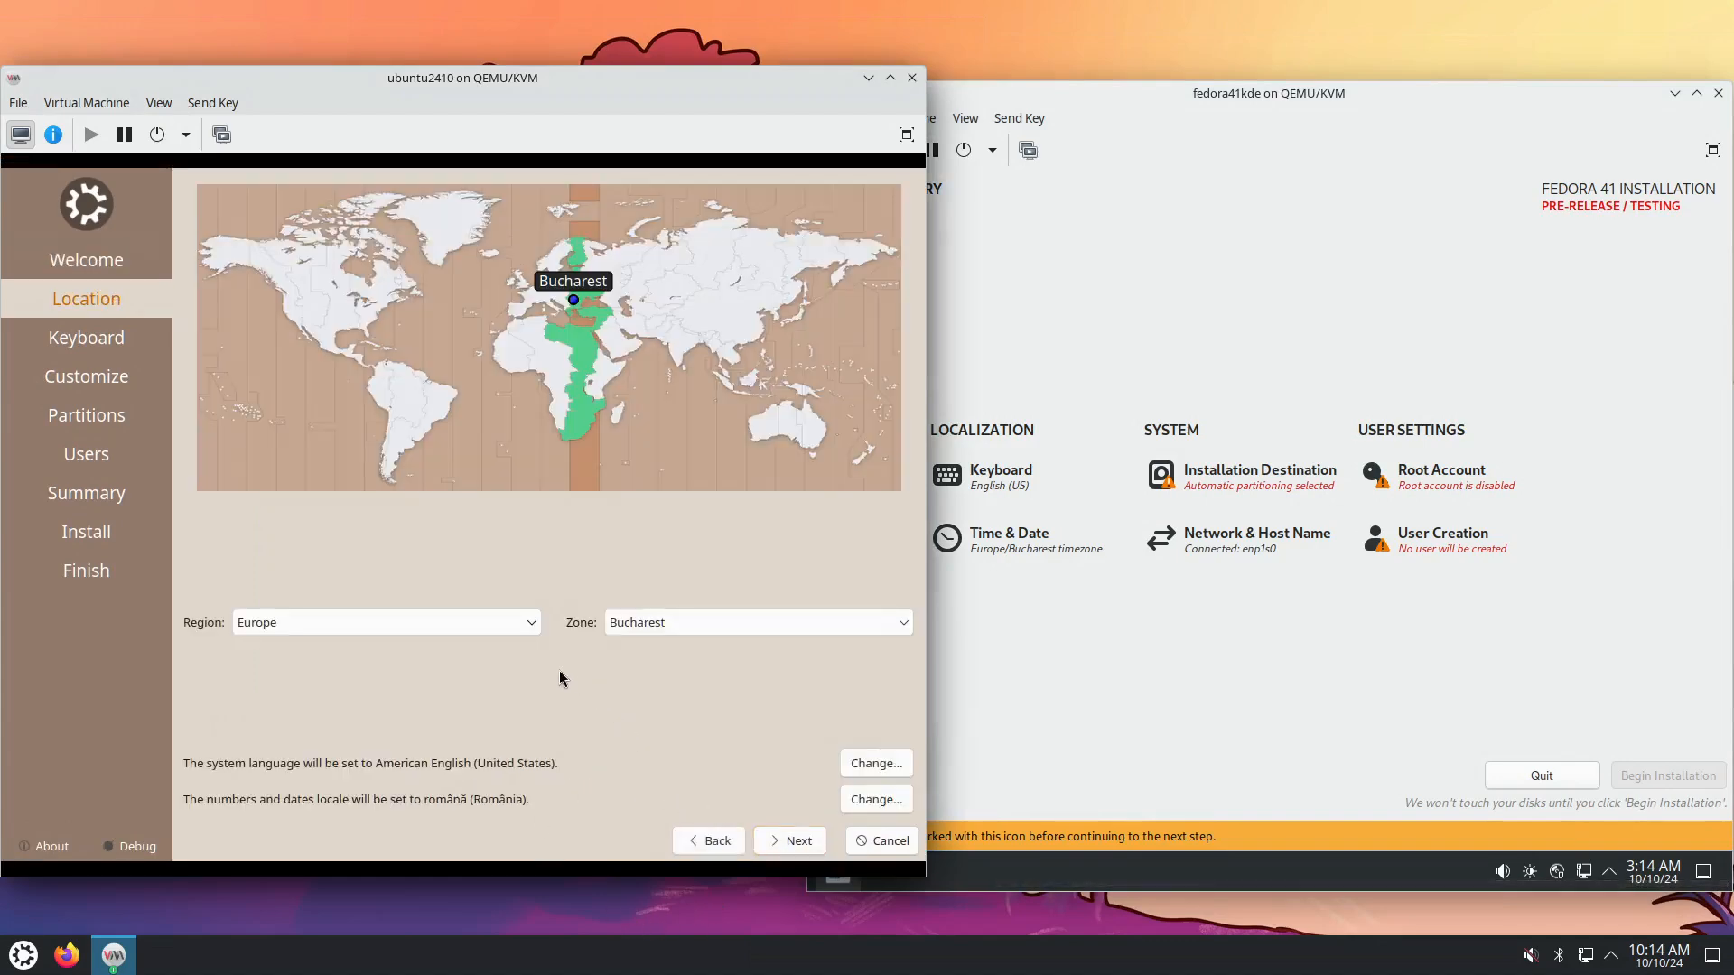
left_click(380, 316)
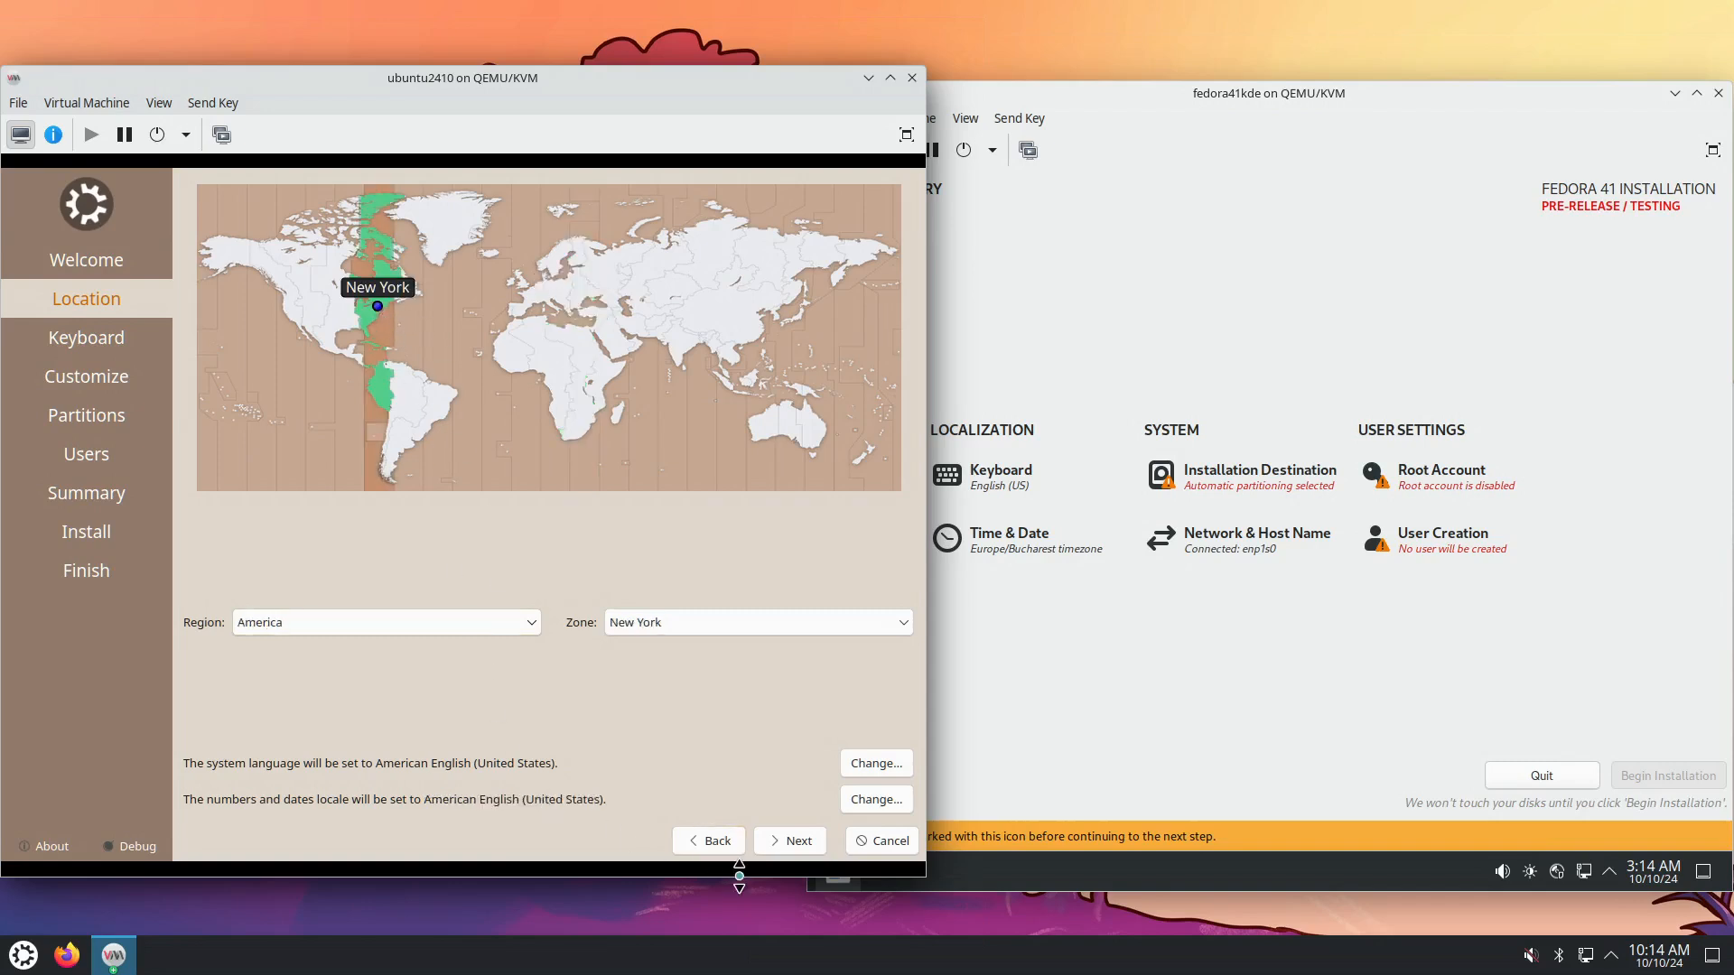
left_click(1035, 545)
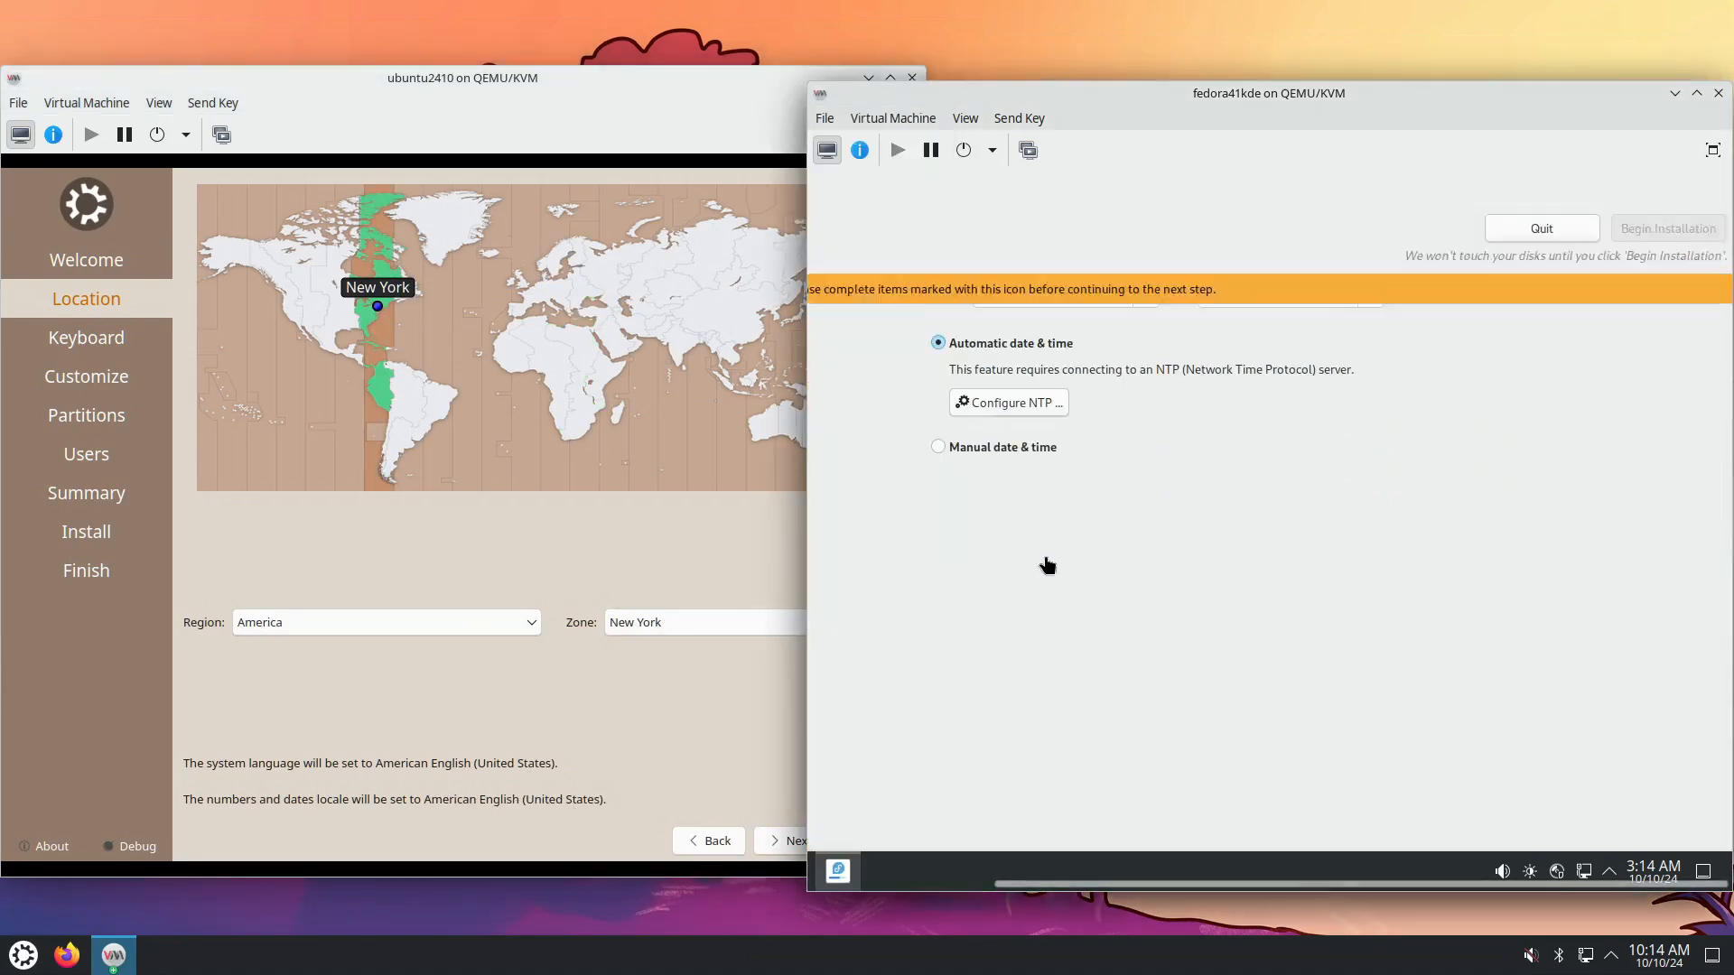
left_click(1147, 296)
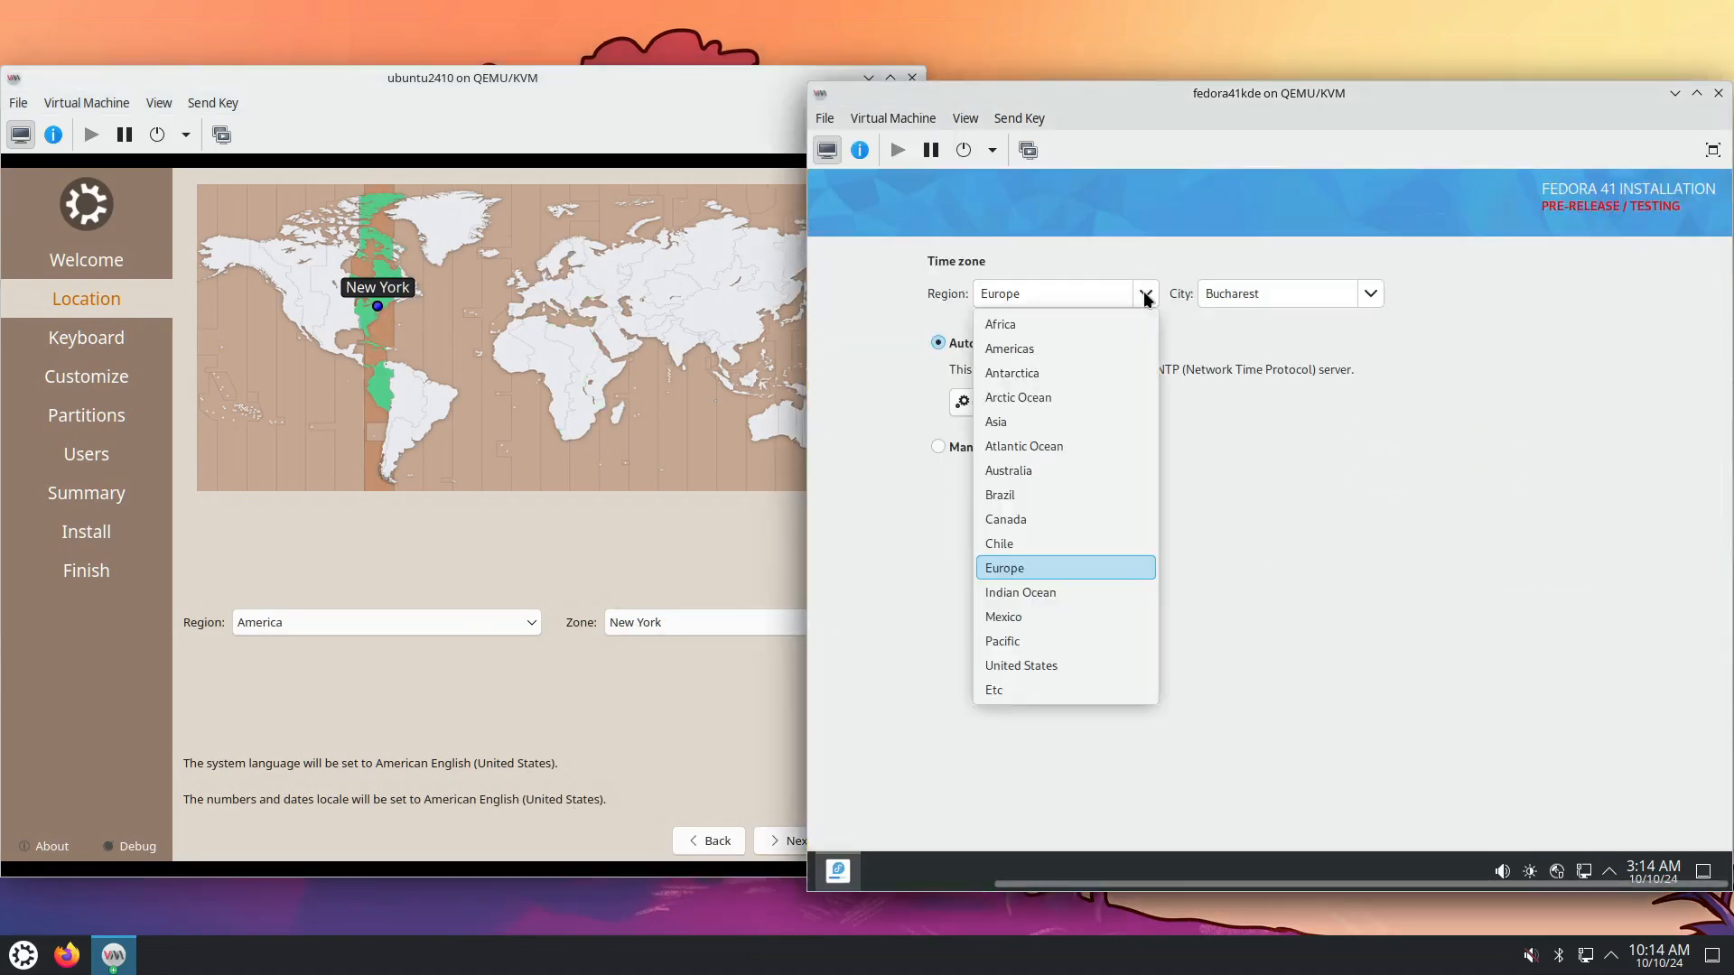
Set Fedora's timezone to Americas/New_York, confirm with Done, and raise the ubuntu2410 window.
left_click(1094, 348)
key("Tab")
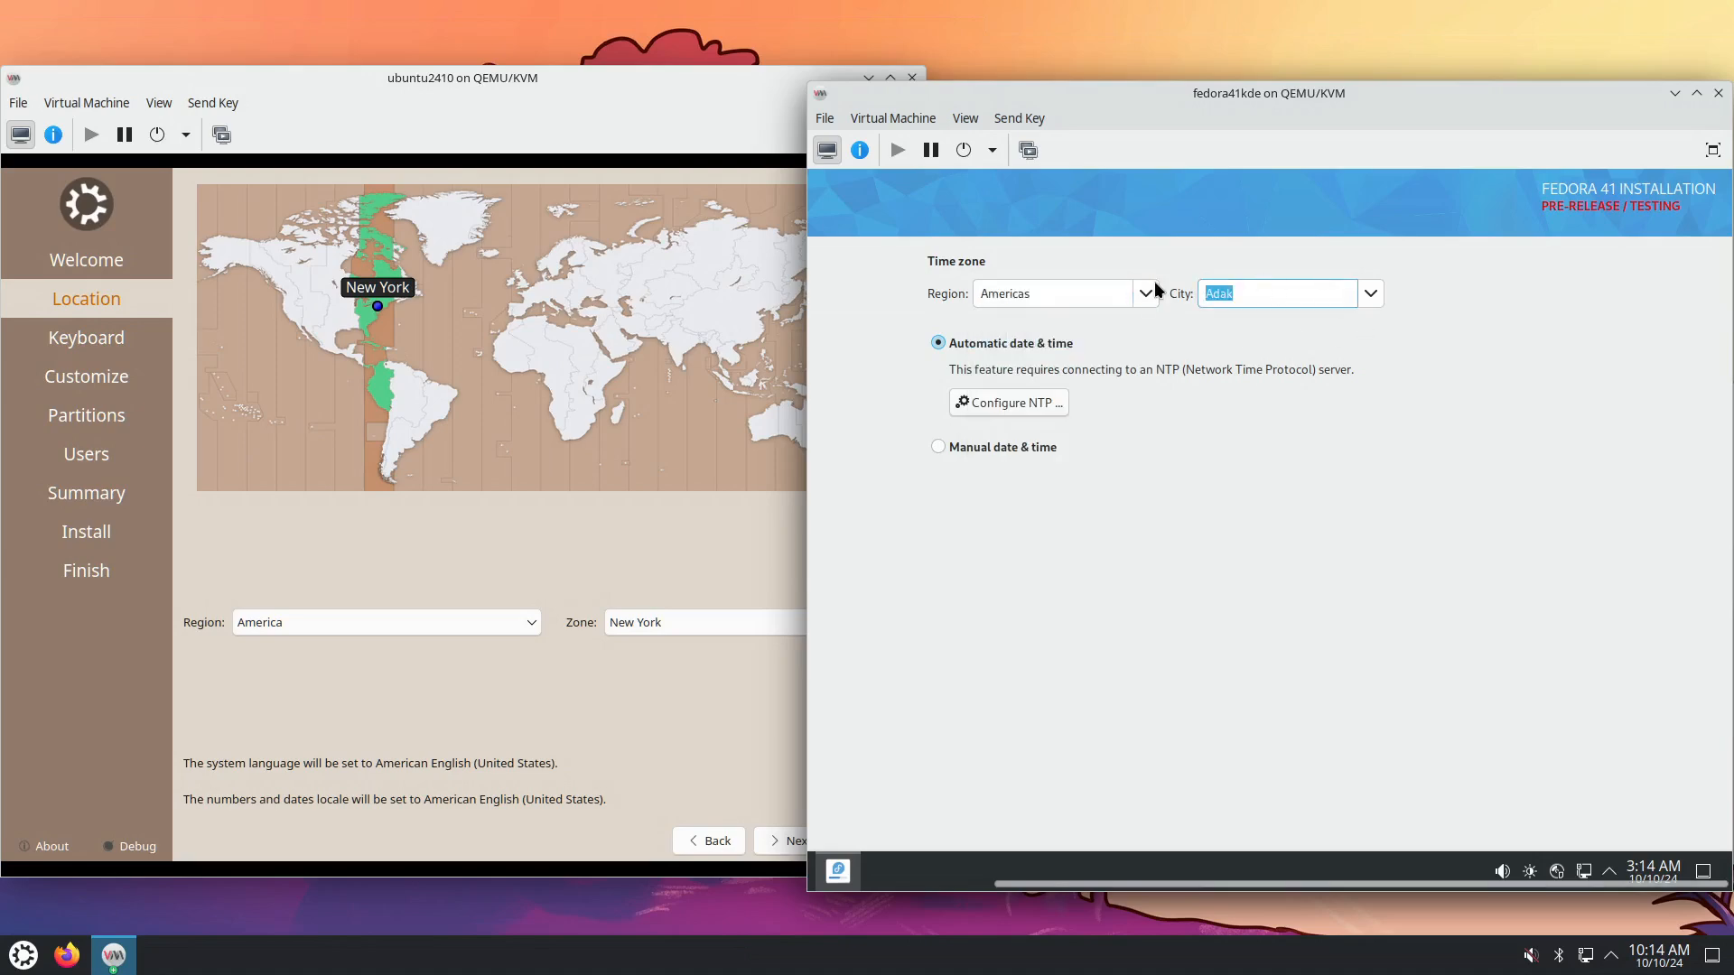
type("new")
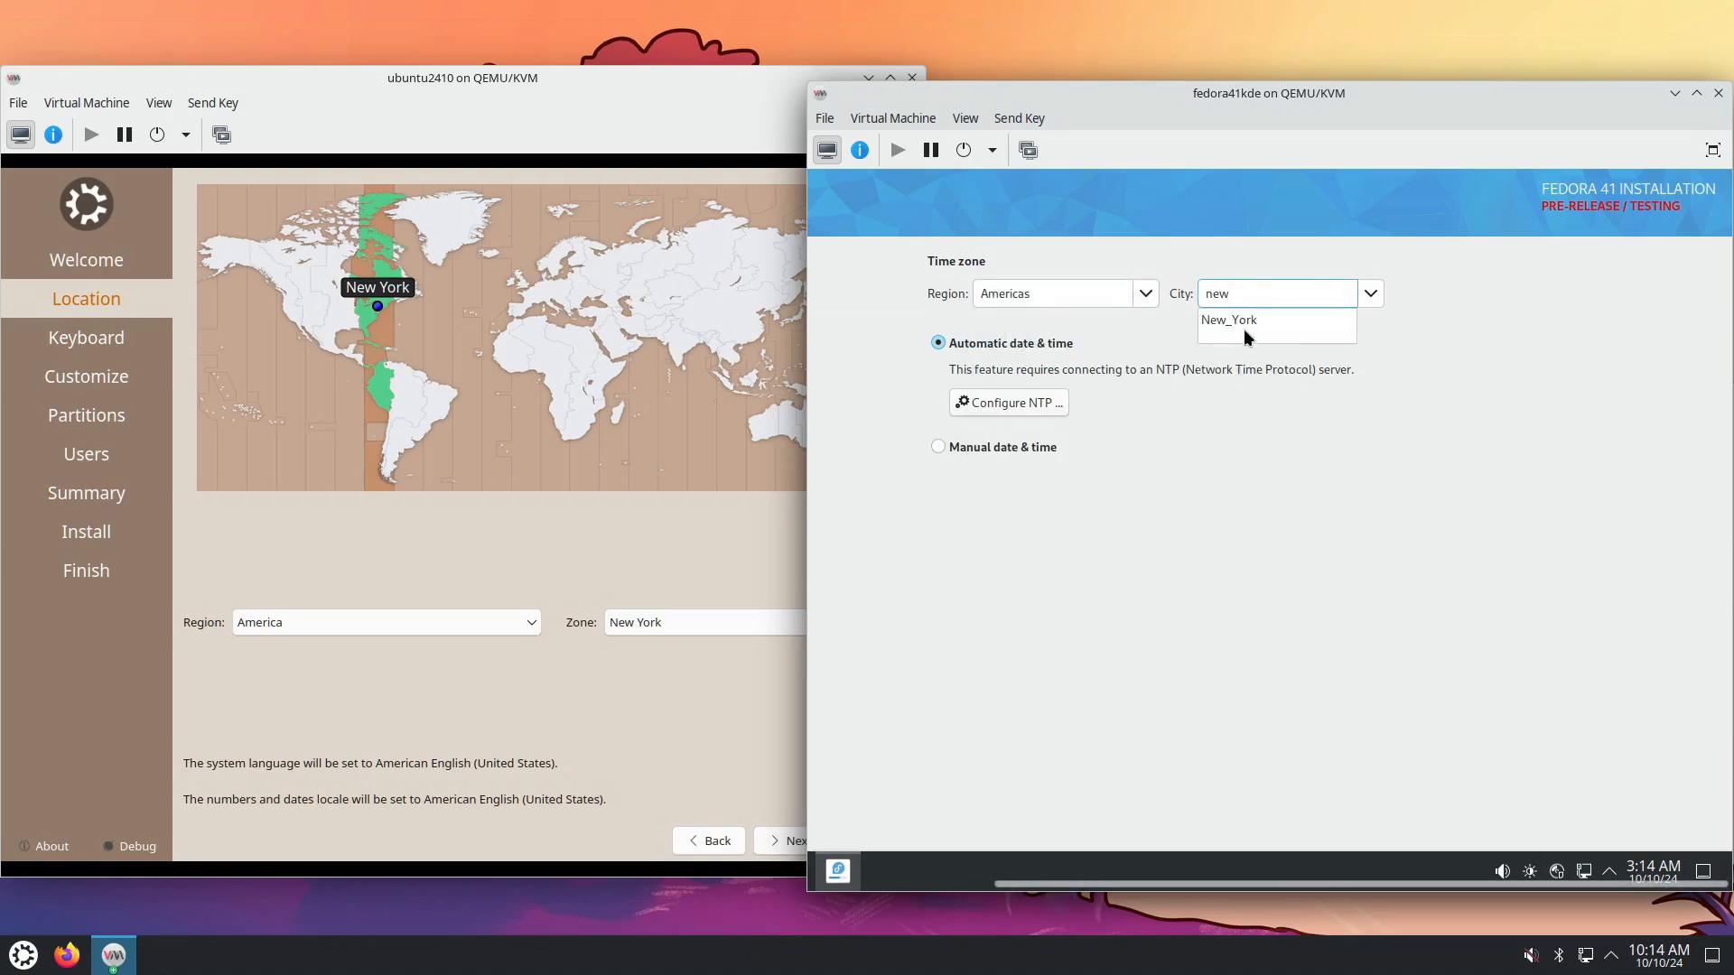
key("Down")
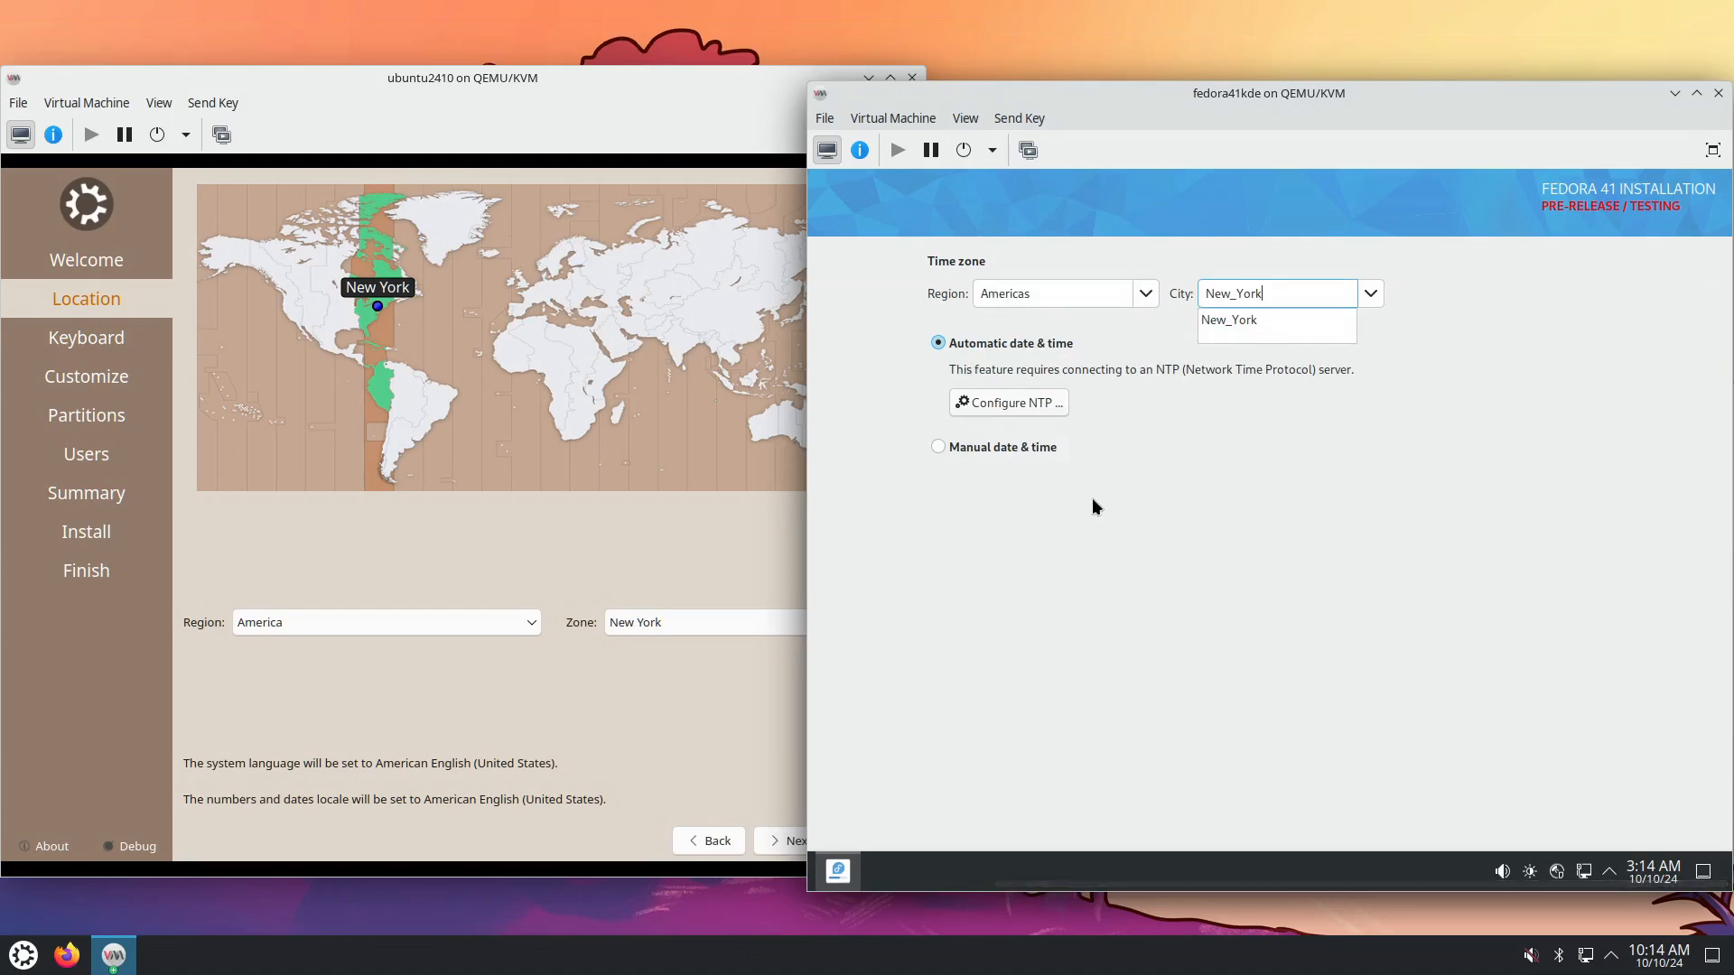
key("Return")
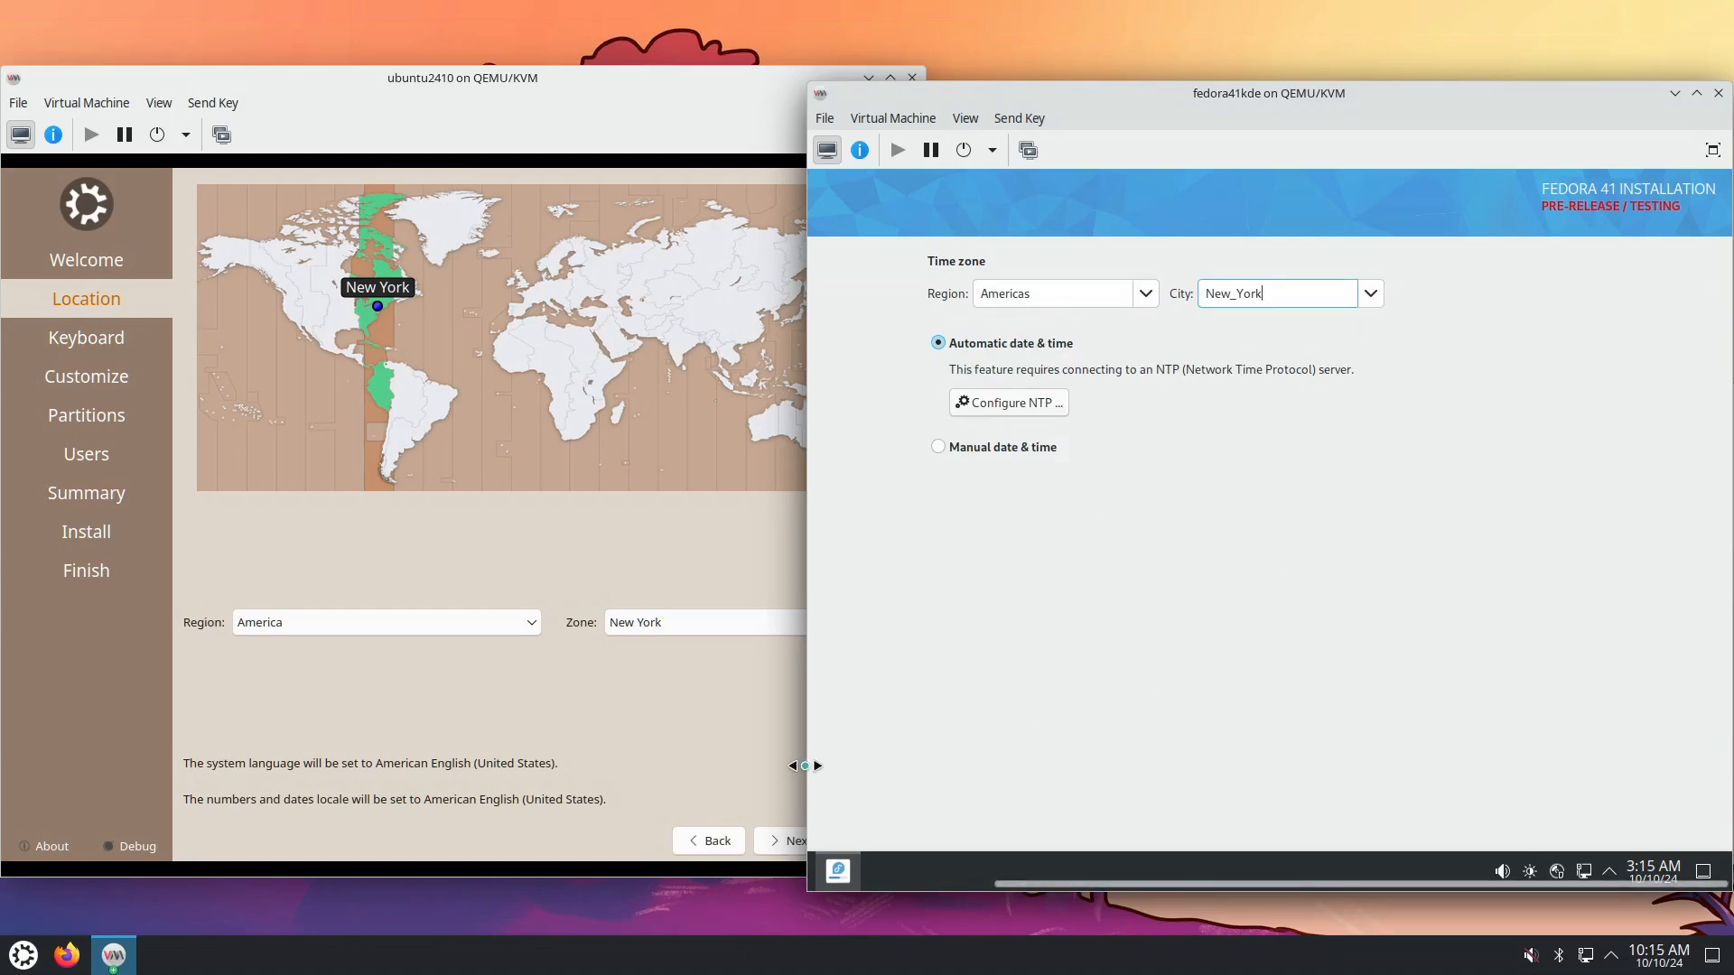
left_click_drag(804, 766, 660, 767)
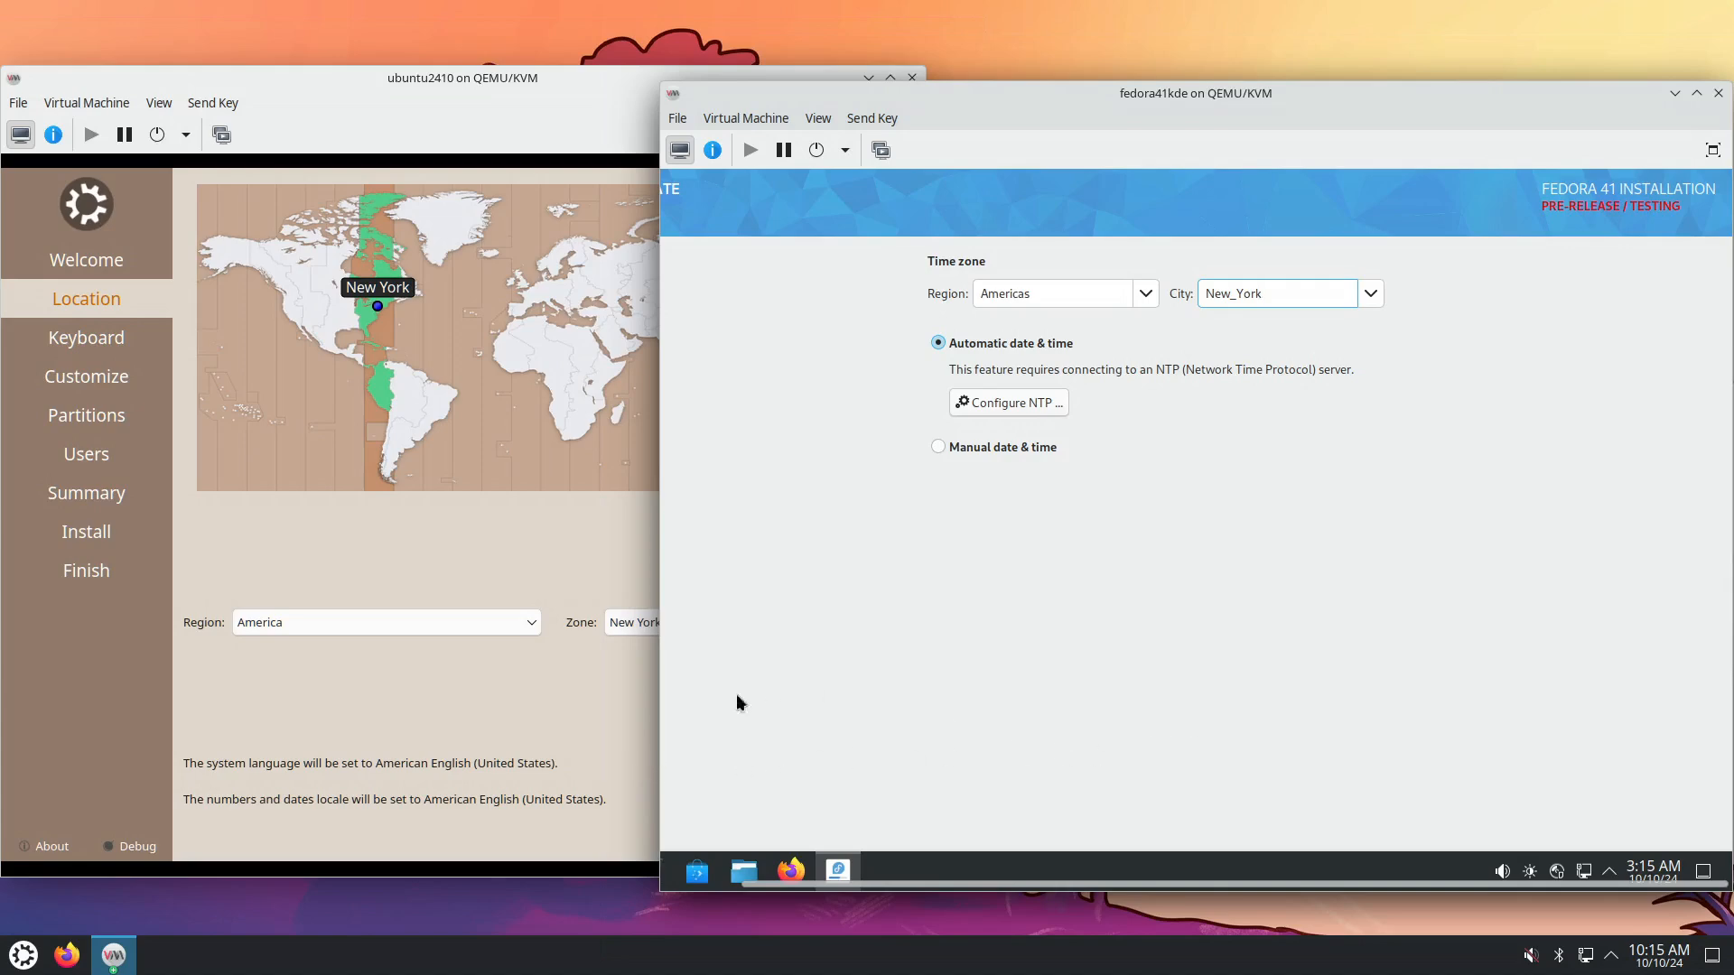
left_click_drag(659, 764, 553, 768)
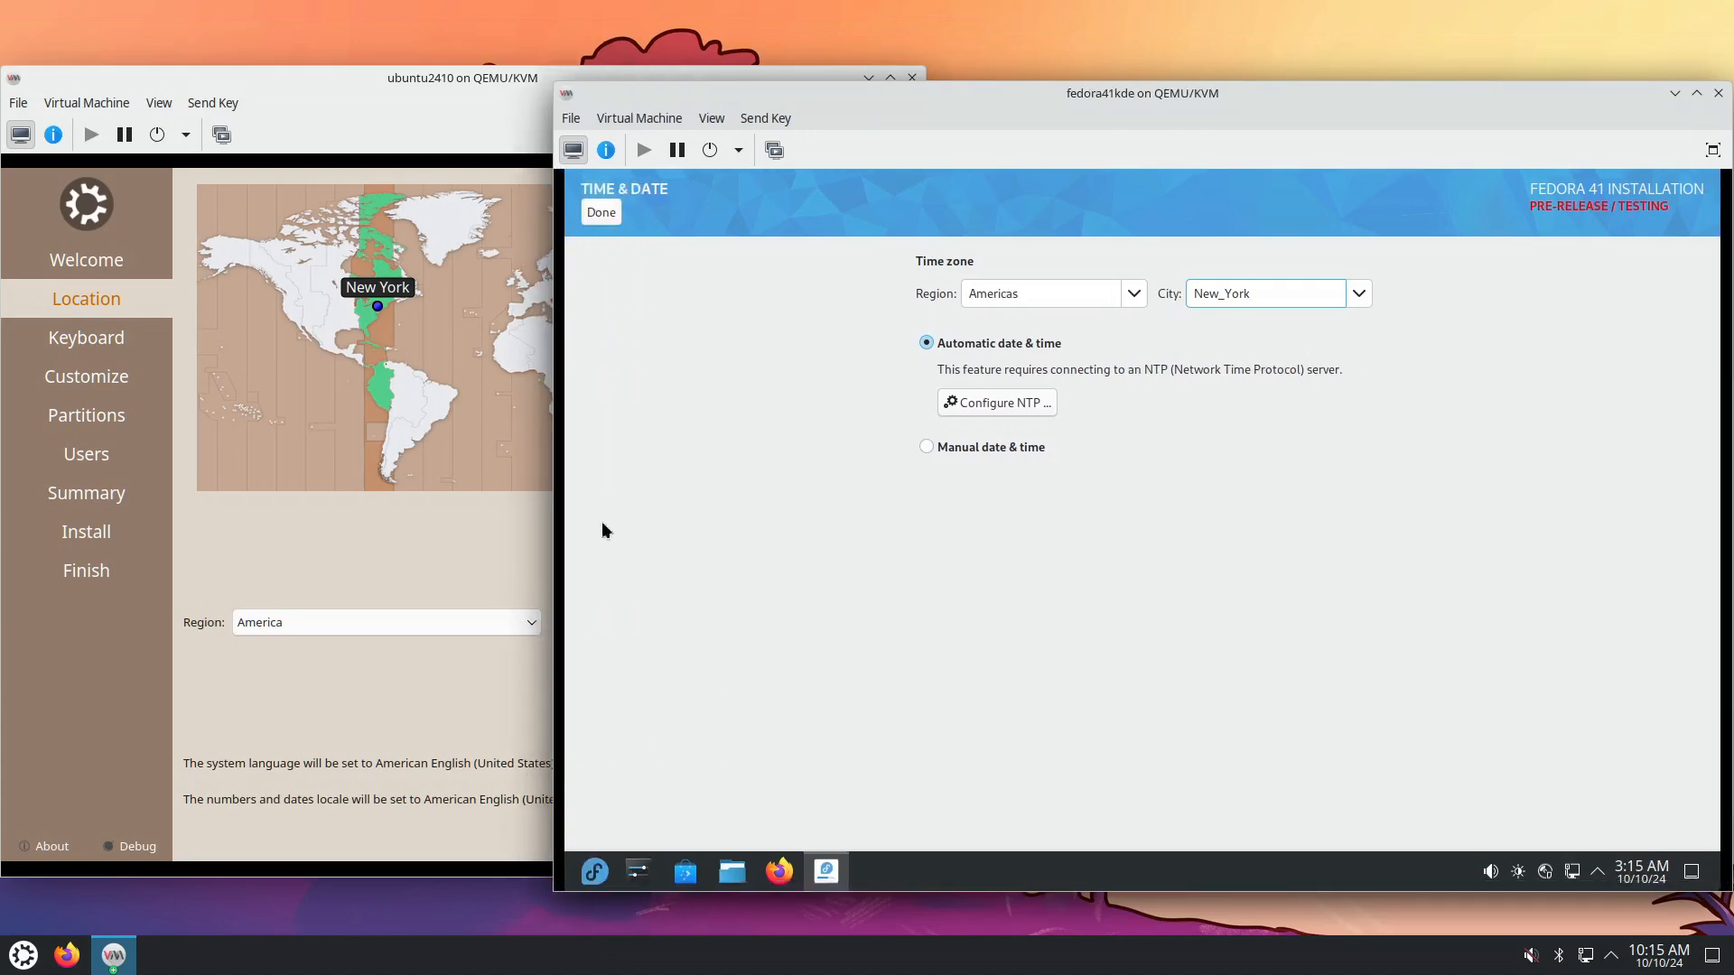
left_click(600, 211)
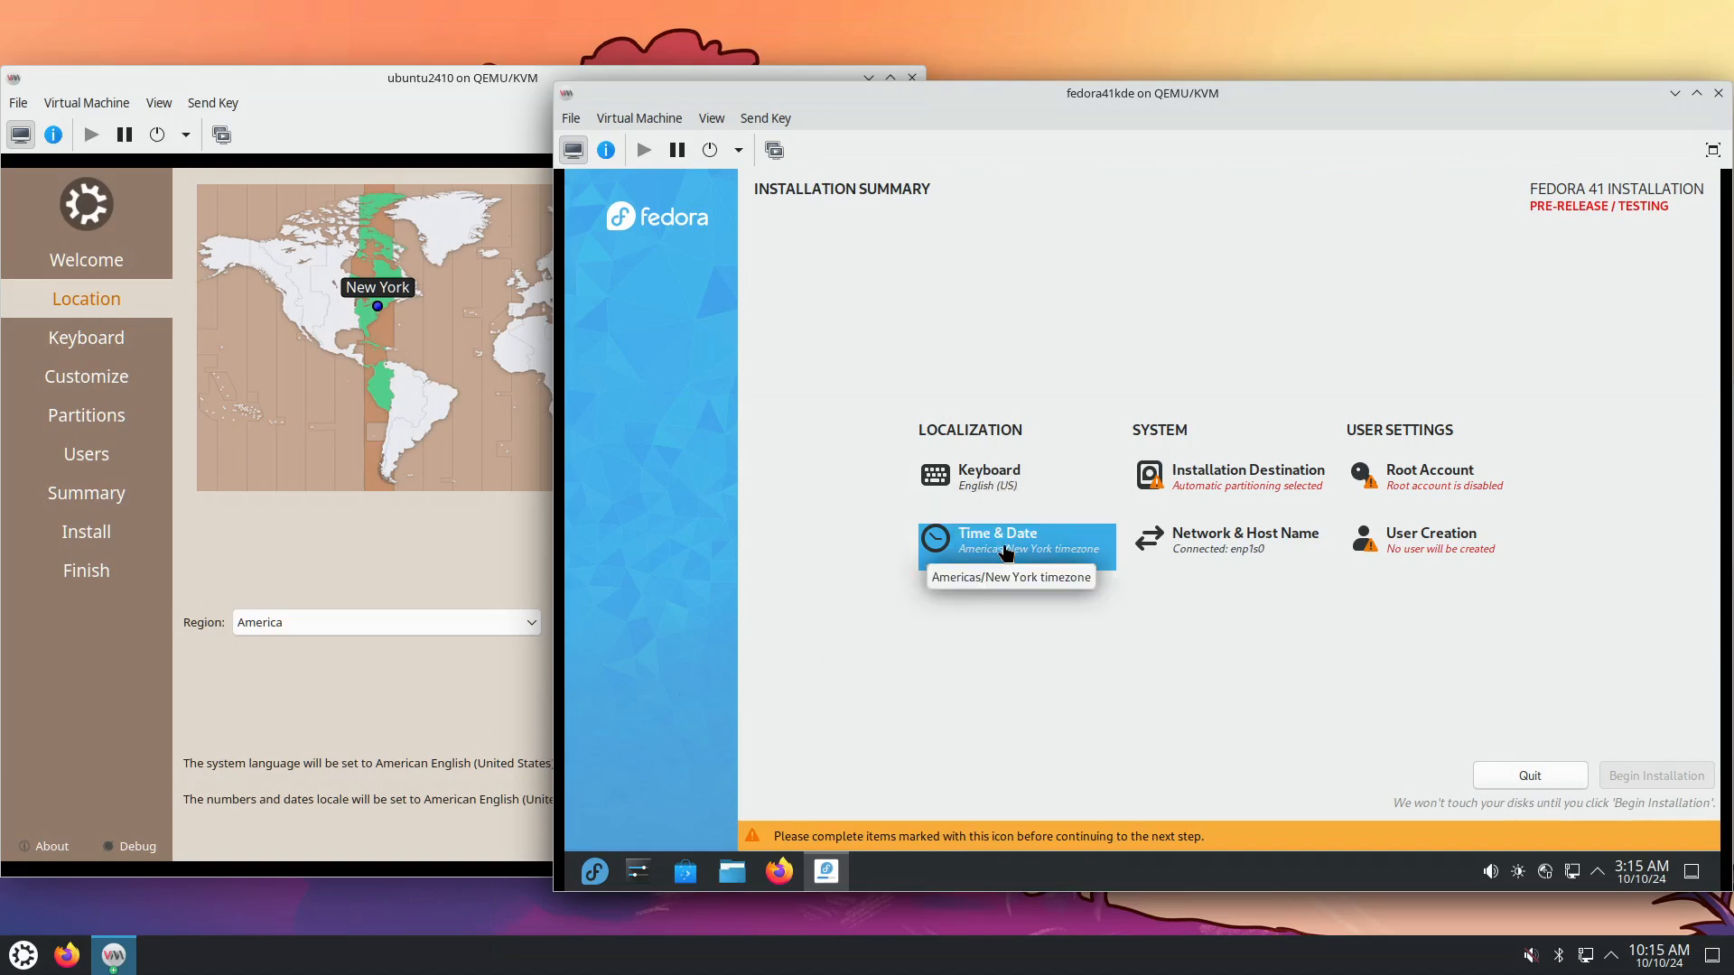
left_click(477, 721)
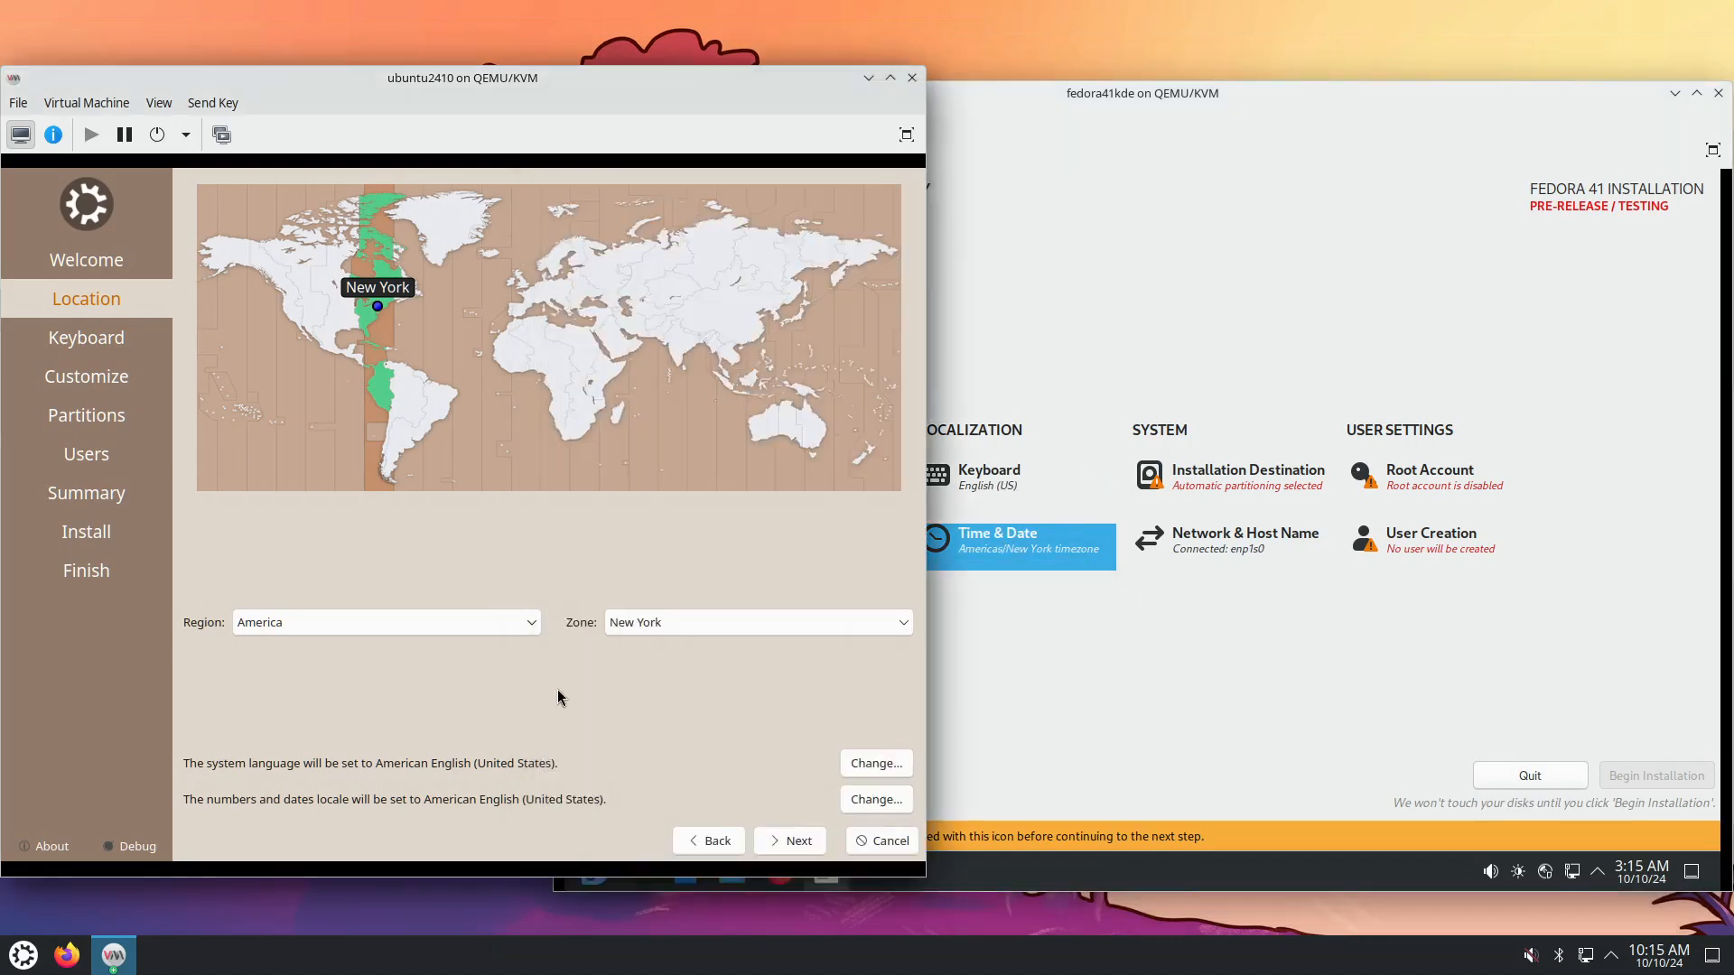
Accept the New York location, English (US) keyboard and Normal Installation in Kubuntu's installer.
left_click(770, 844)
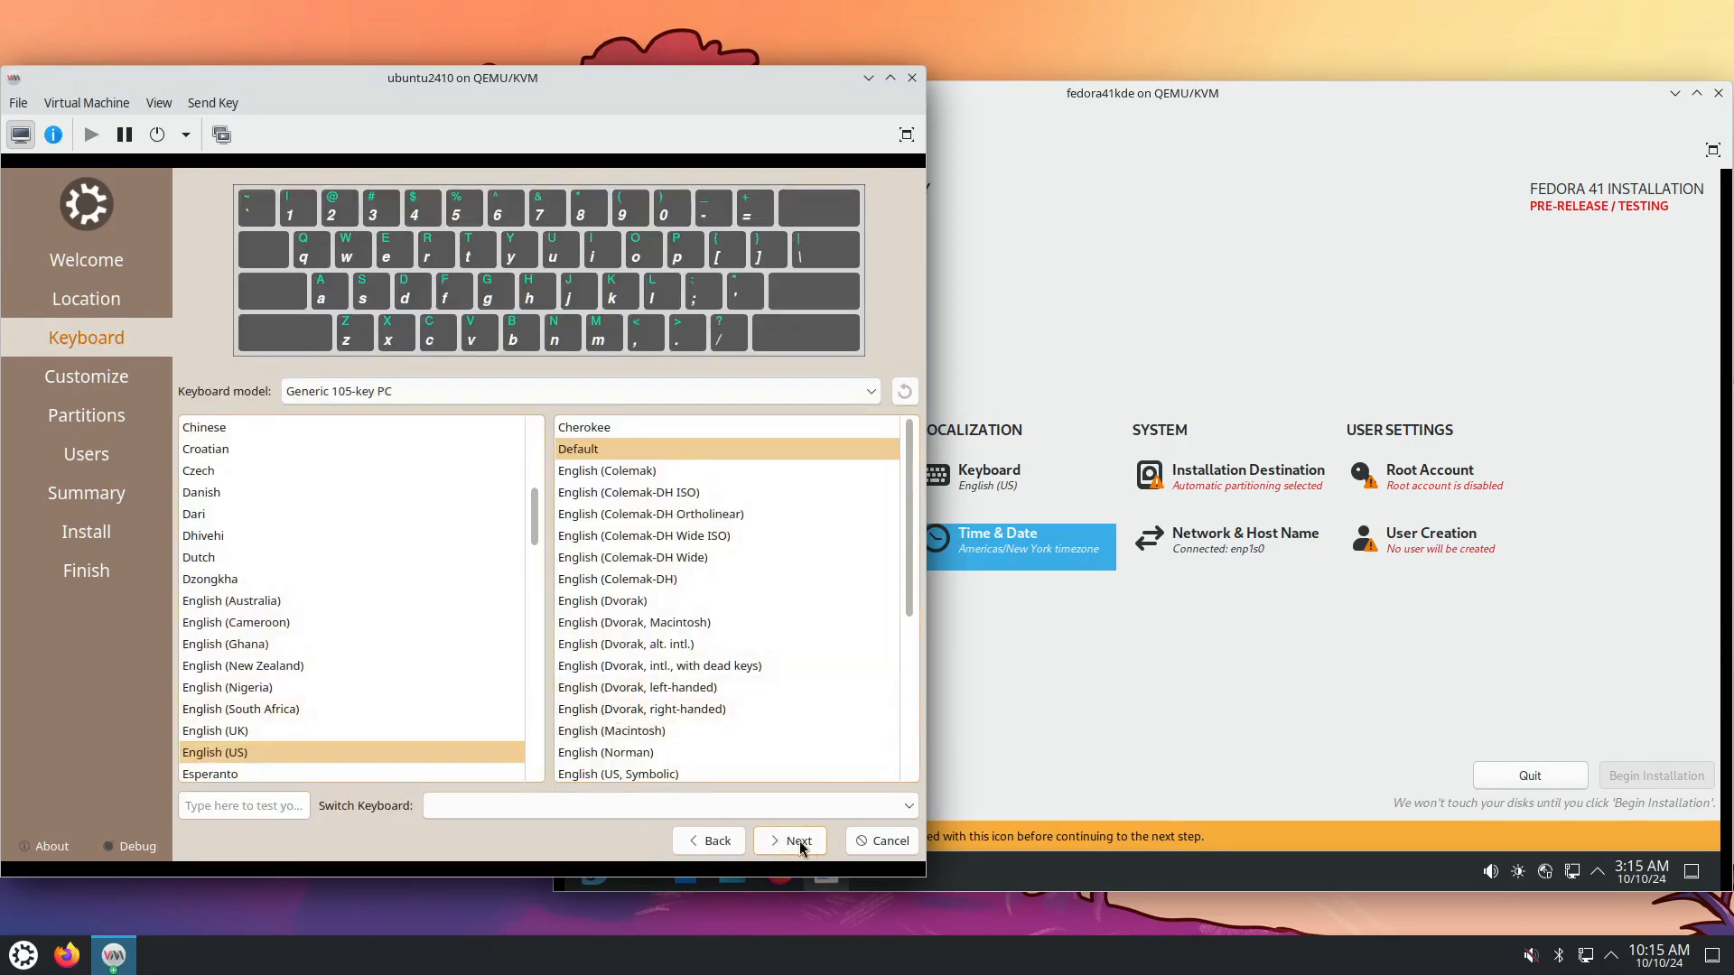
left_click(775, 847)
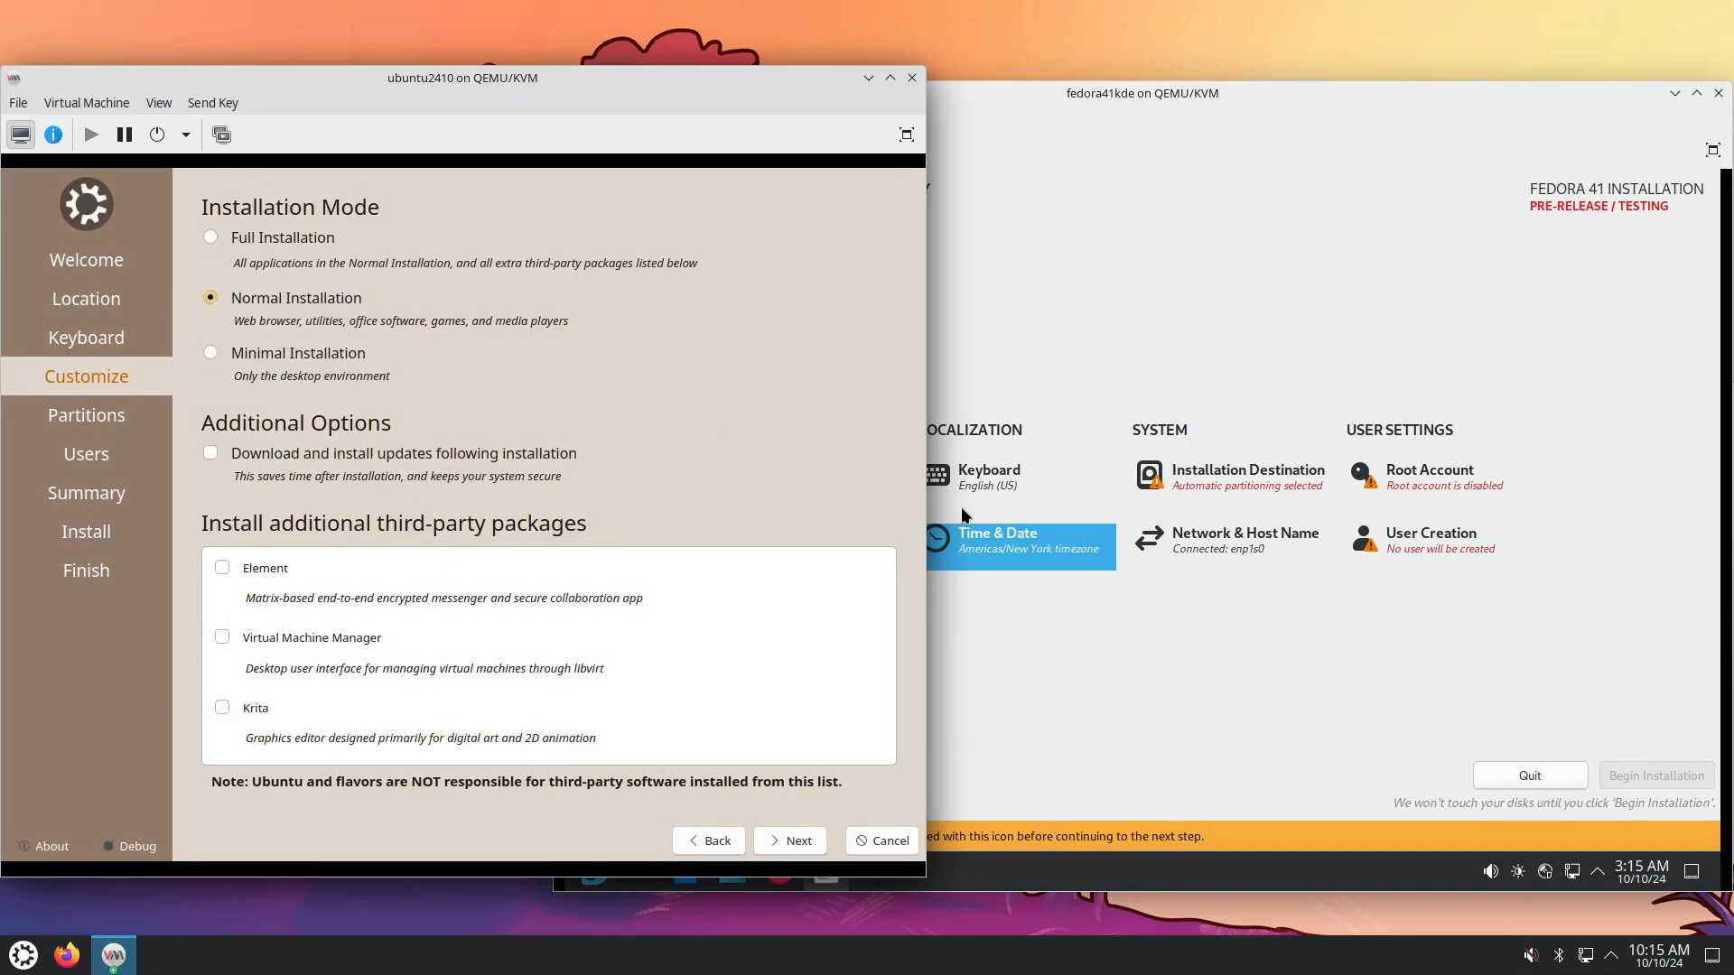
left_click(1297, 638)
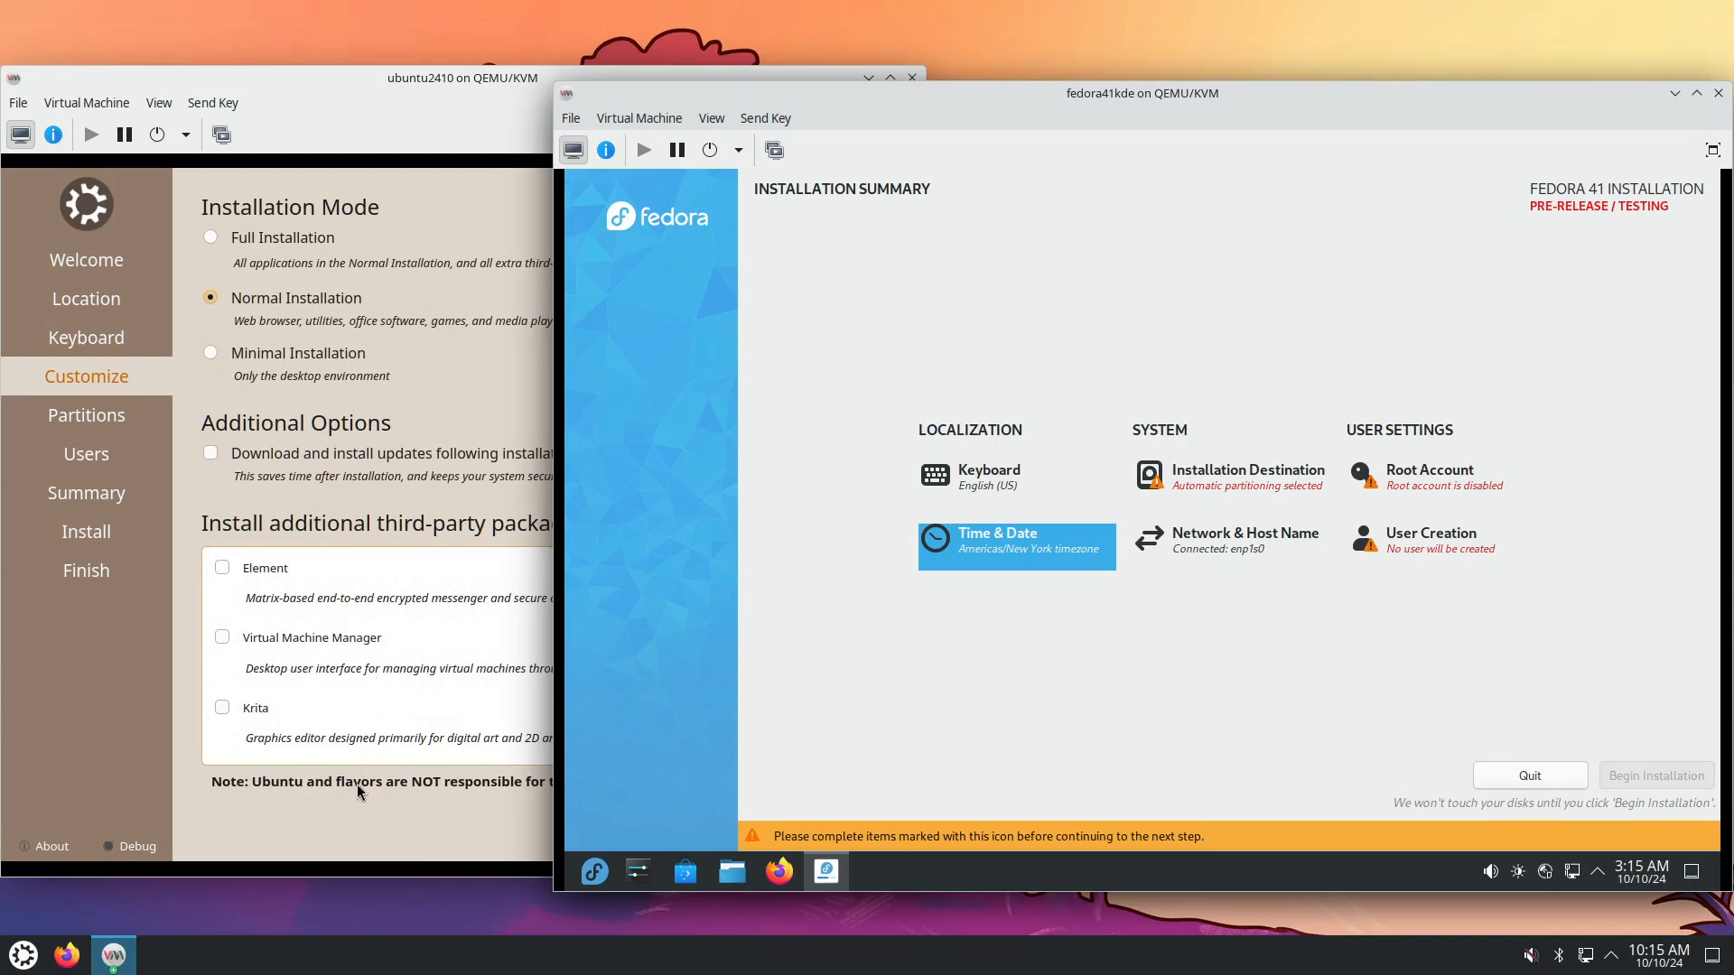
left_click(357, 837)
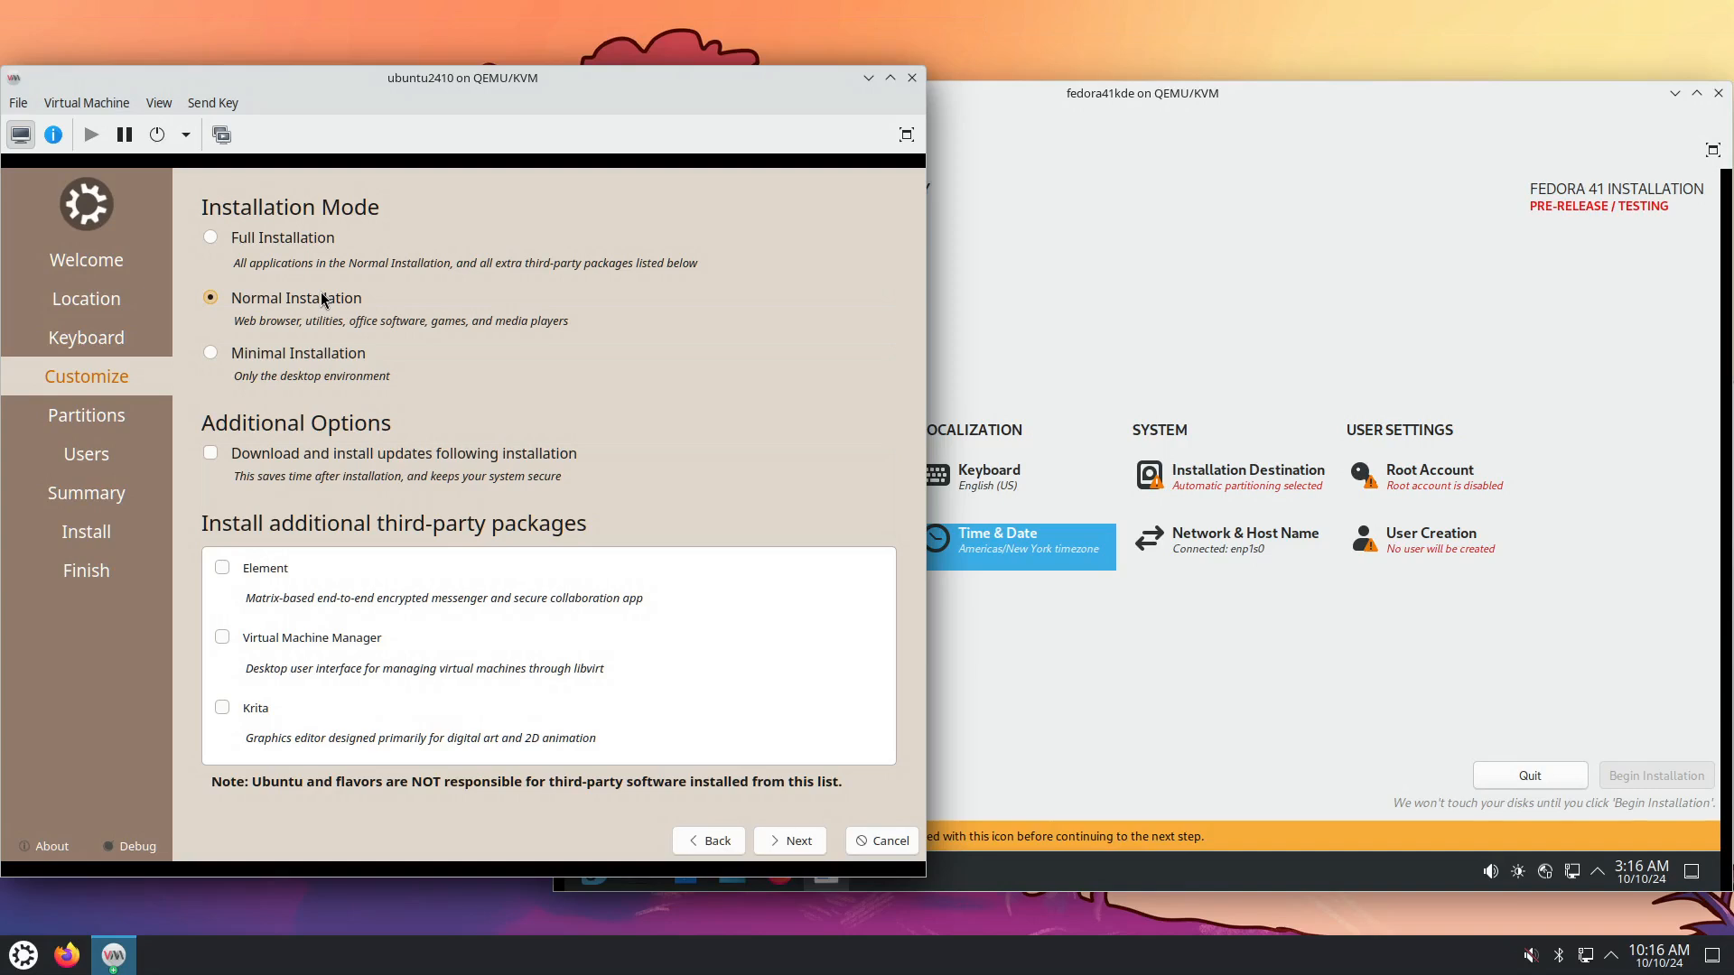
left_click(1173, 712)
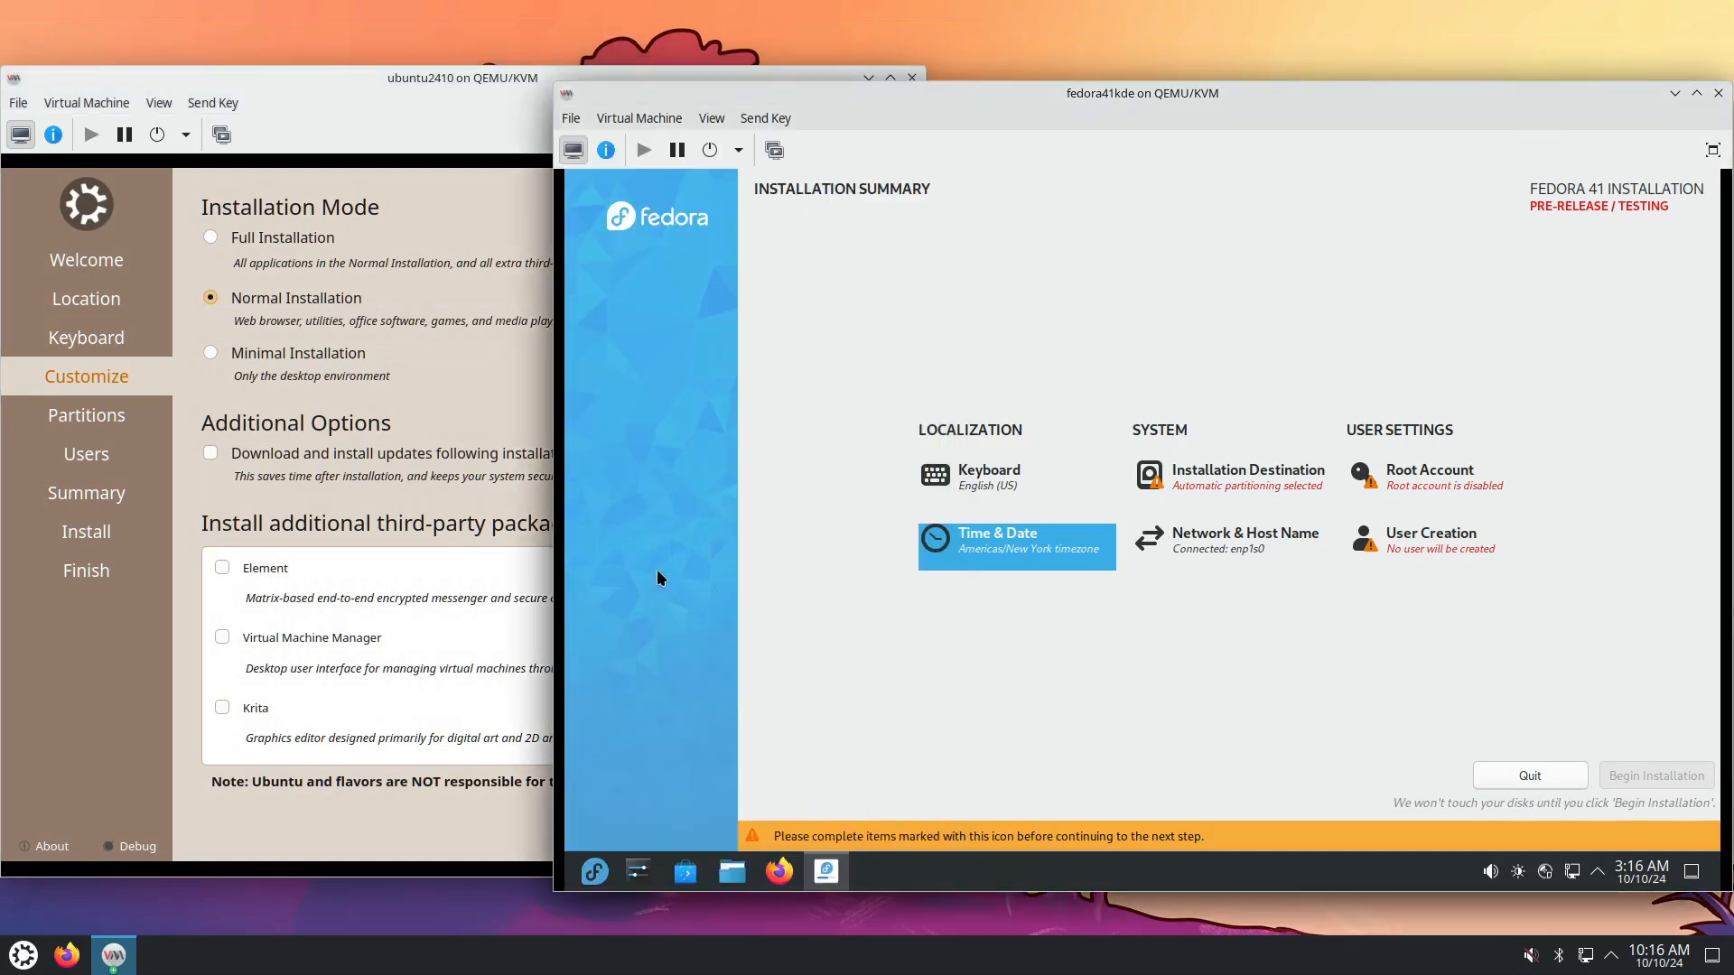
left_click(287, 839)
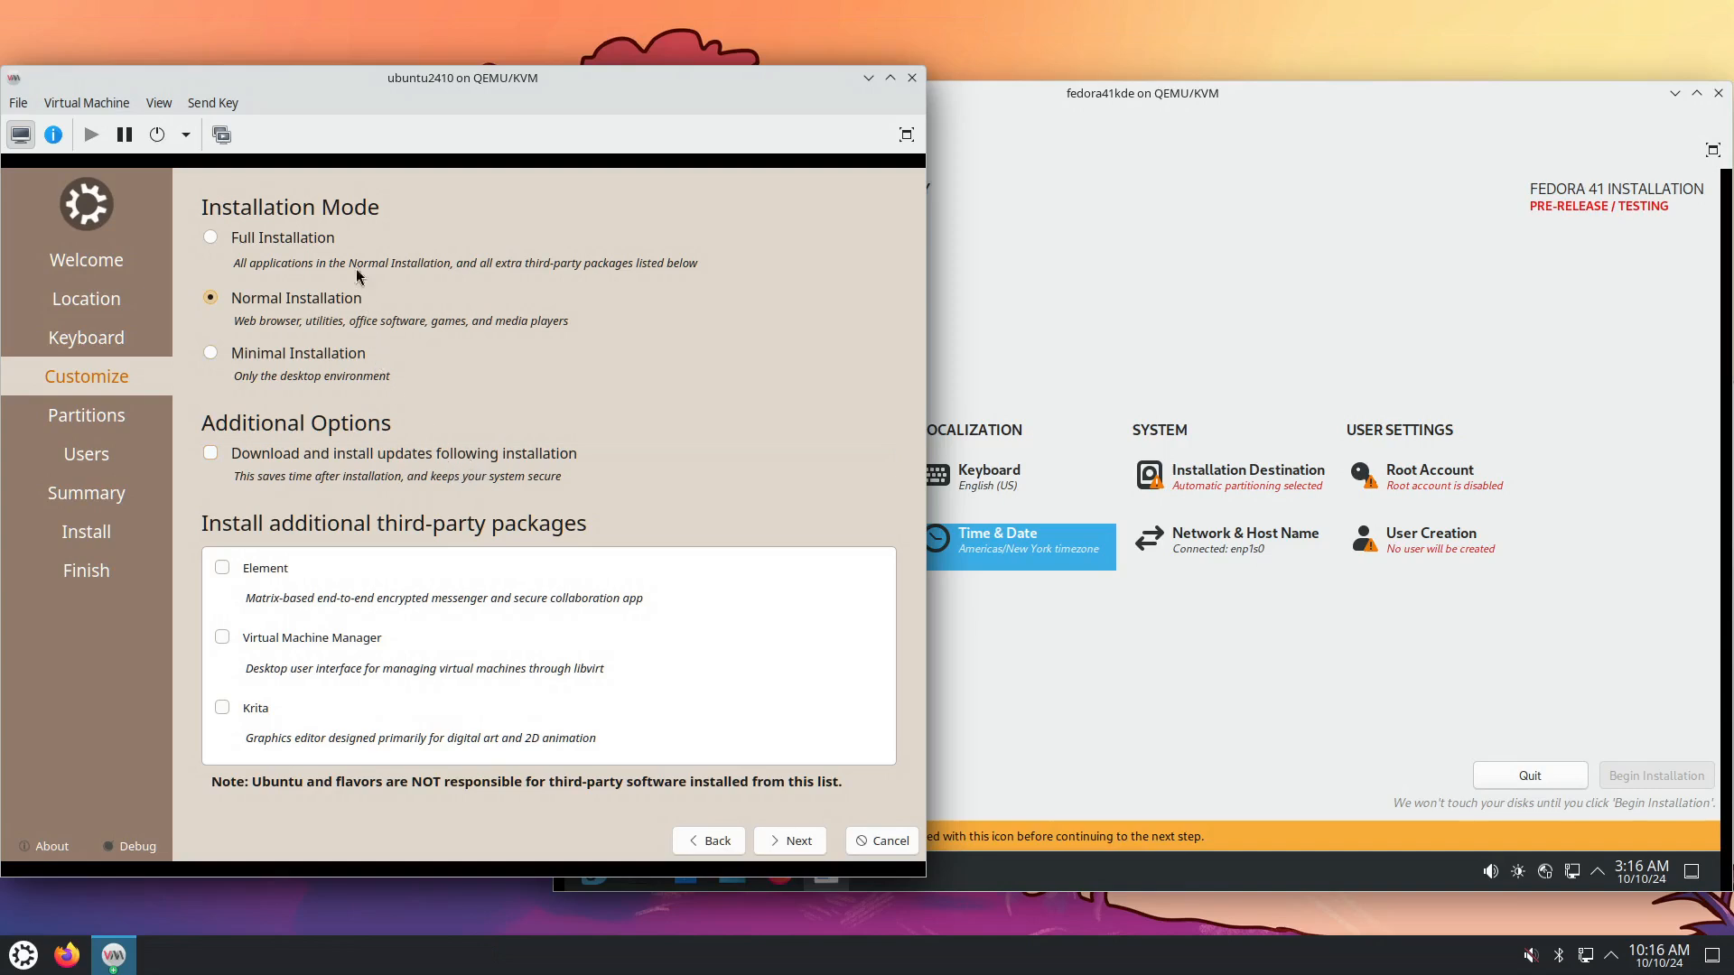
left_click(787, 843)
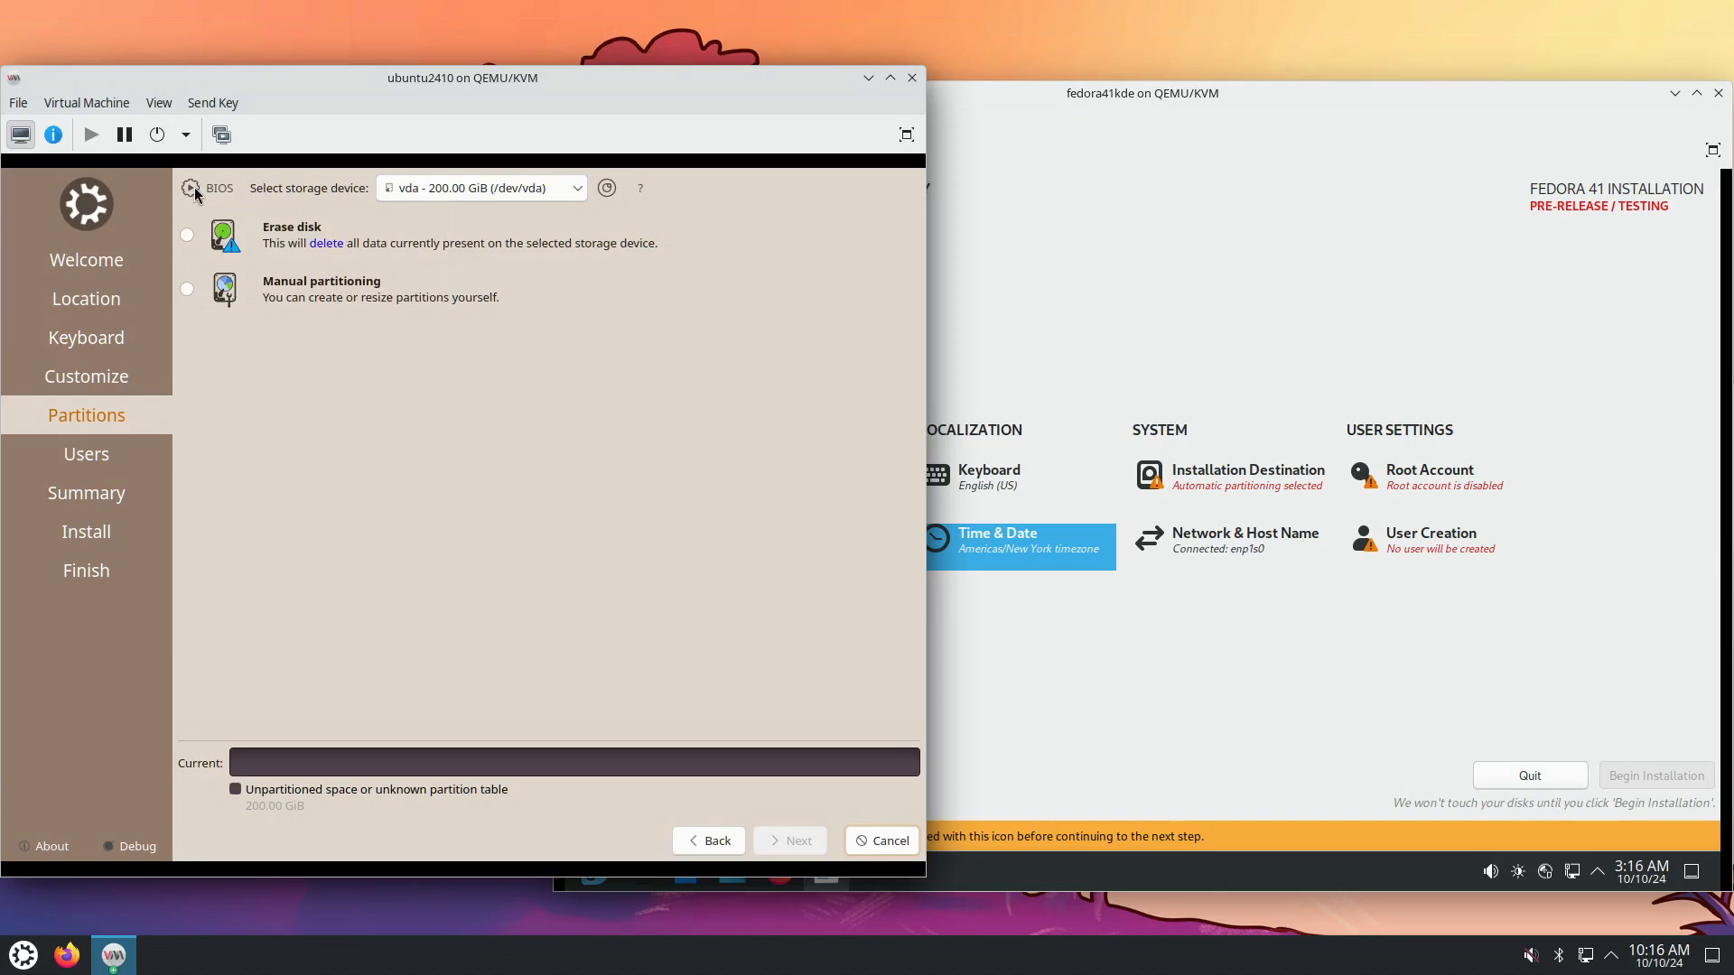
Choose Erase disk for Kubuntu's 200 GiB drive, then open Fedora's Installation Destination.
mouse_move(195, 193)
mouse_move(608, 189)
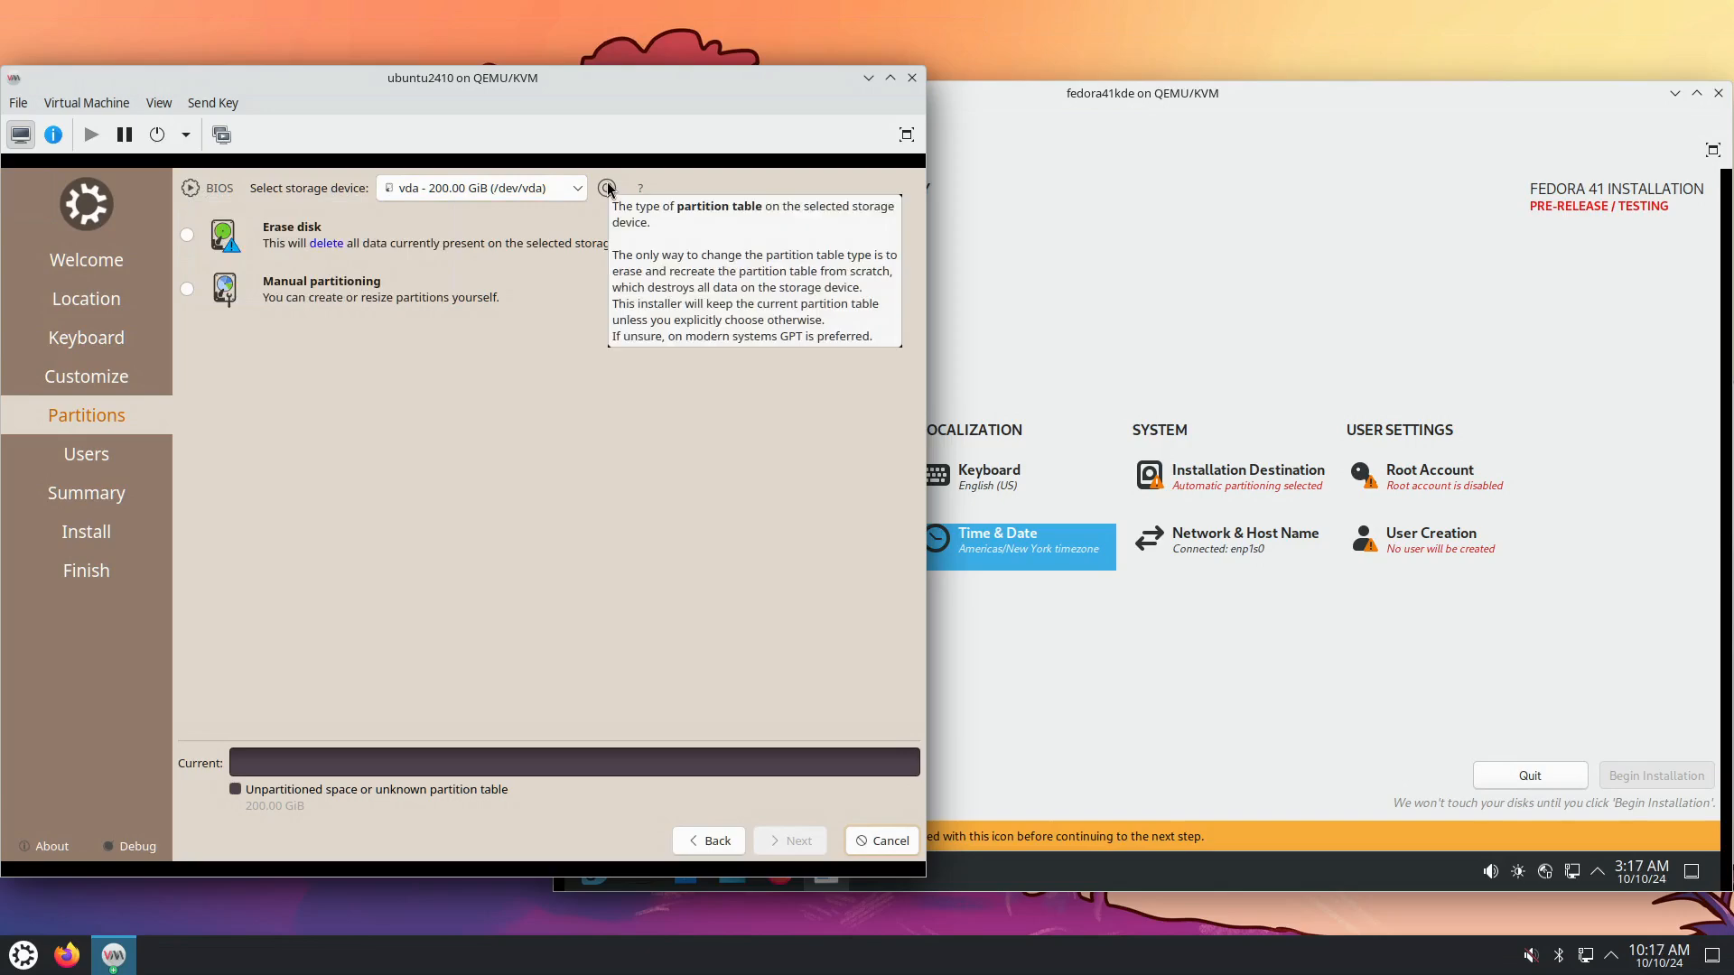
left_click(187, 236)
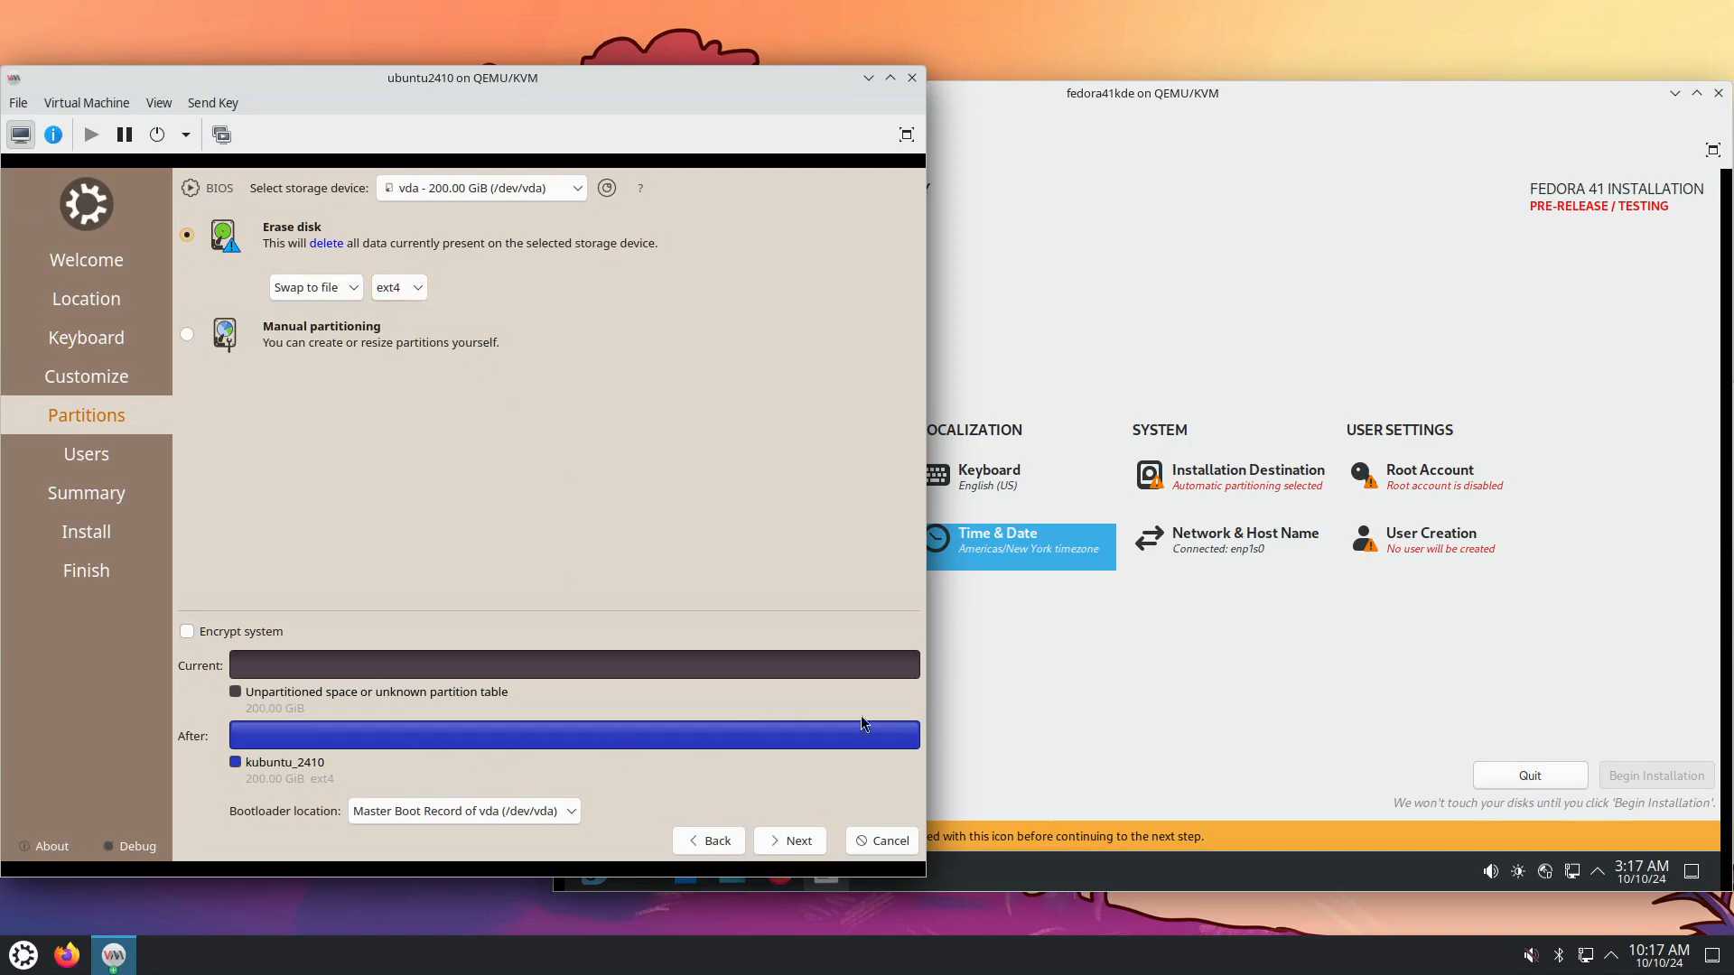
left_click(1086, 672)
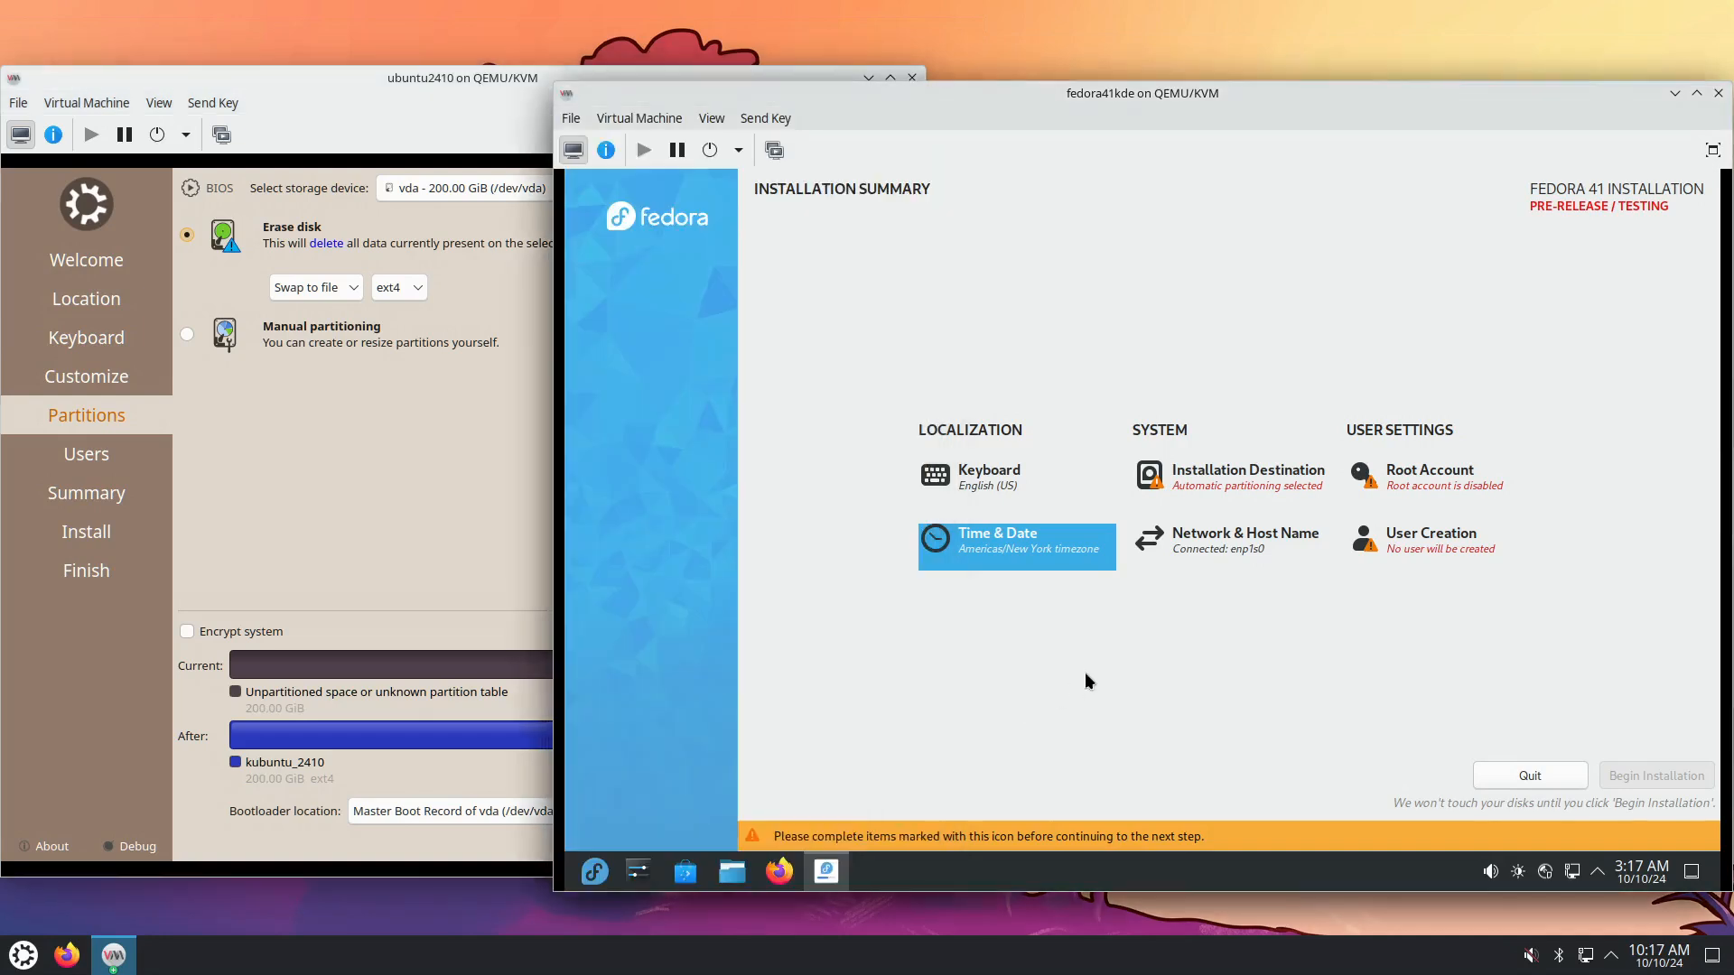
left_click(1253, 493)
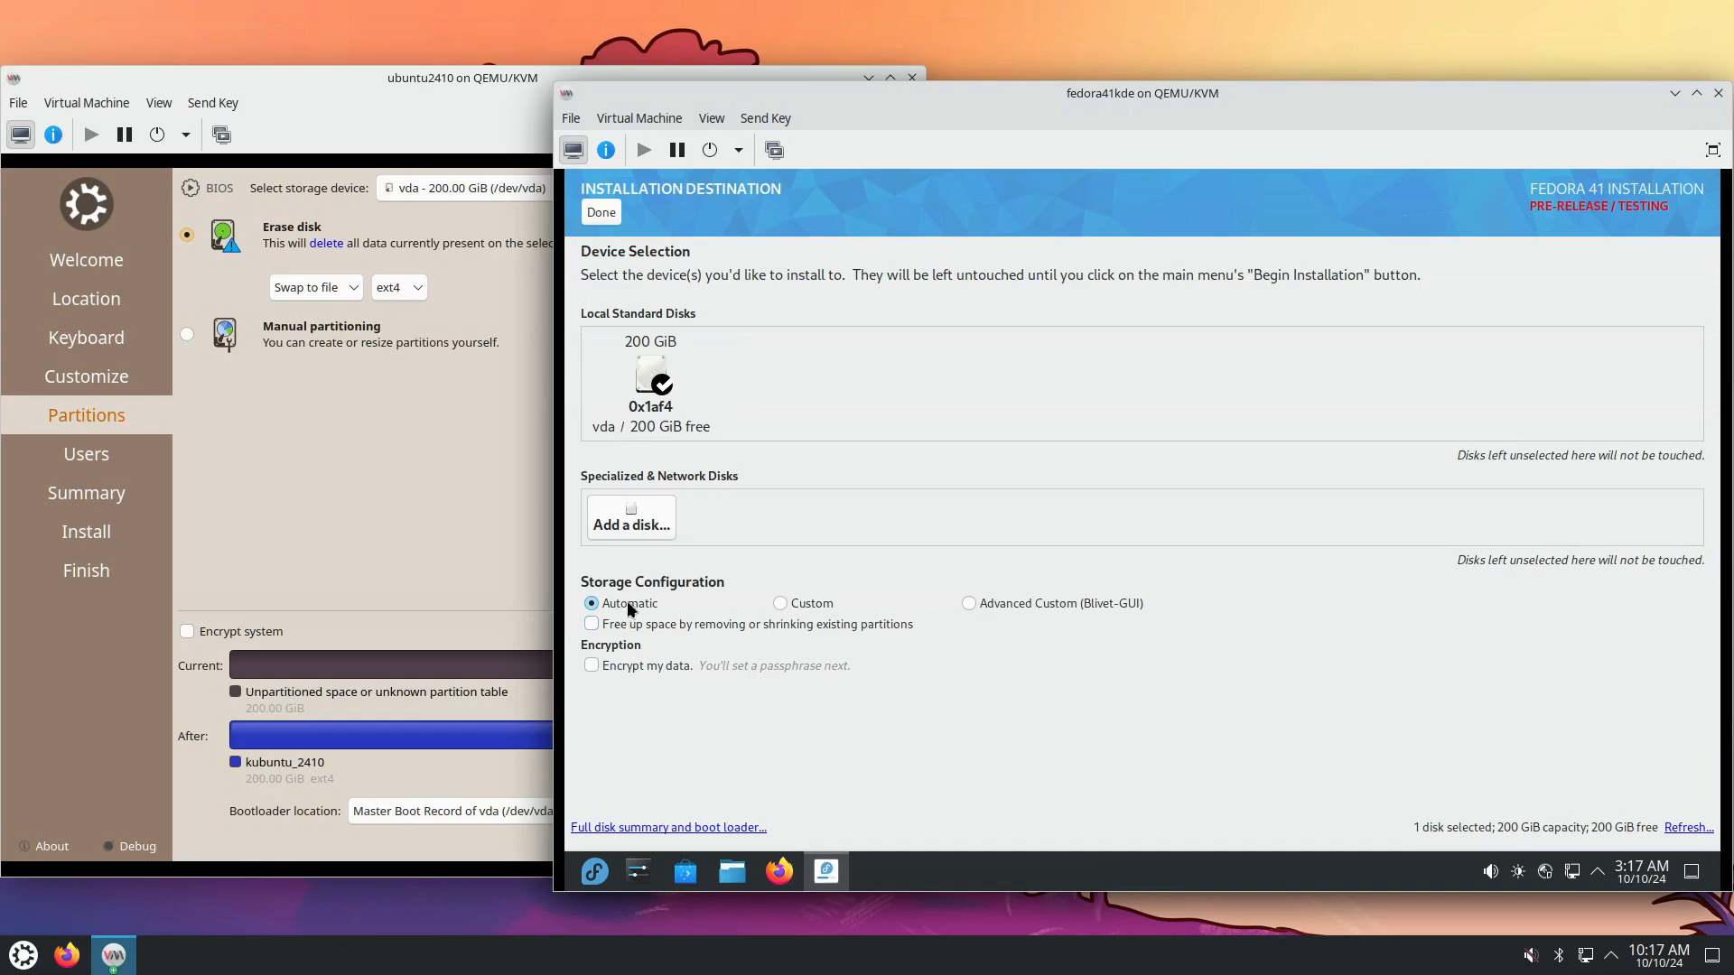
Accept automatic partitioning of vda, check the full disk summary and boot loader, and finish.
left_click(607, 213)
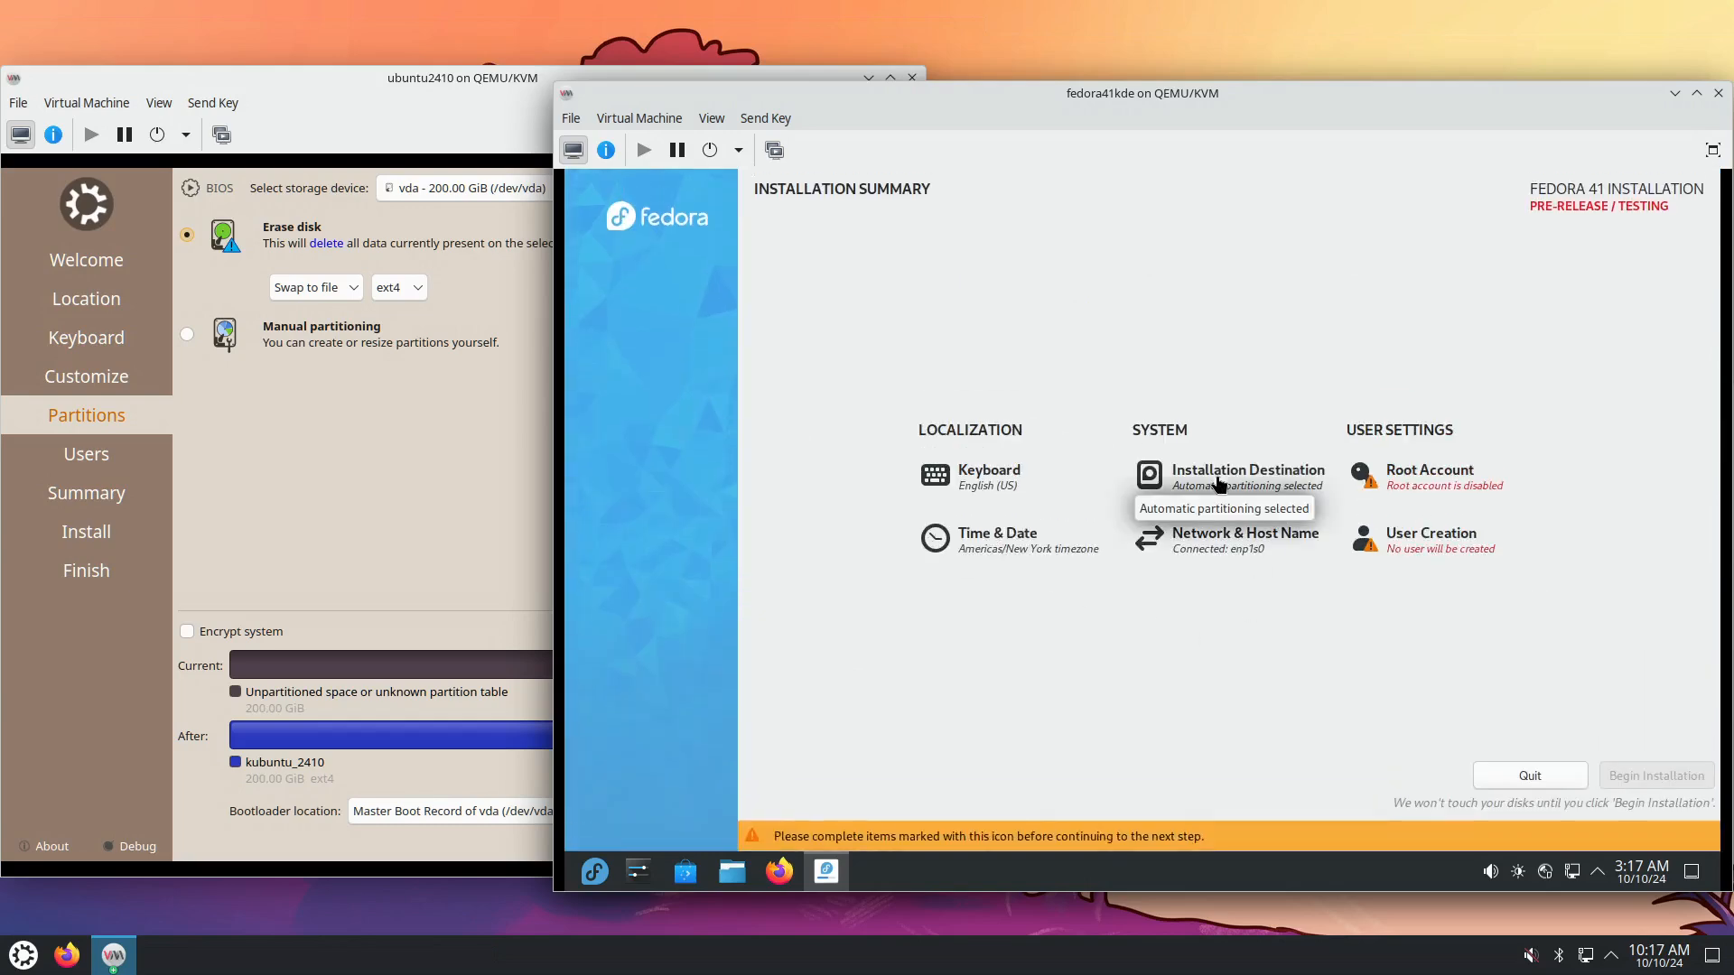
left_click(1217, 481)
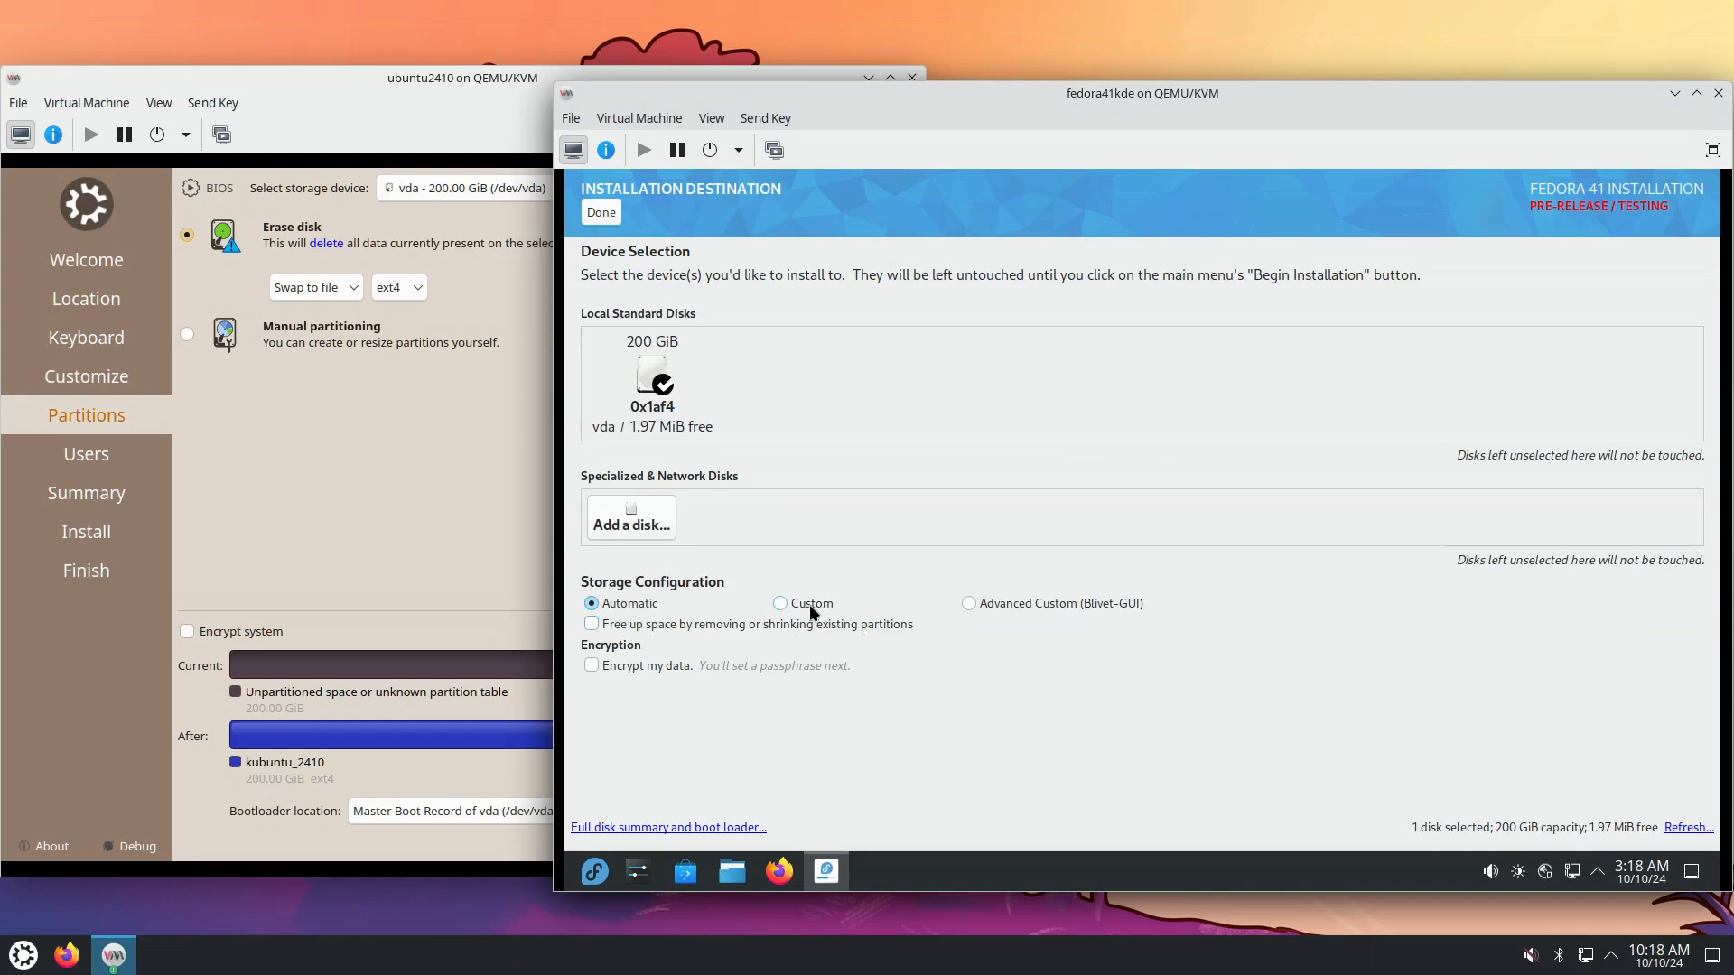
left_click(697, 826)
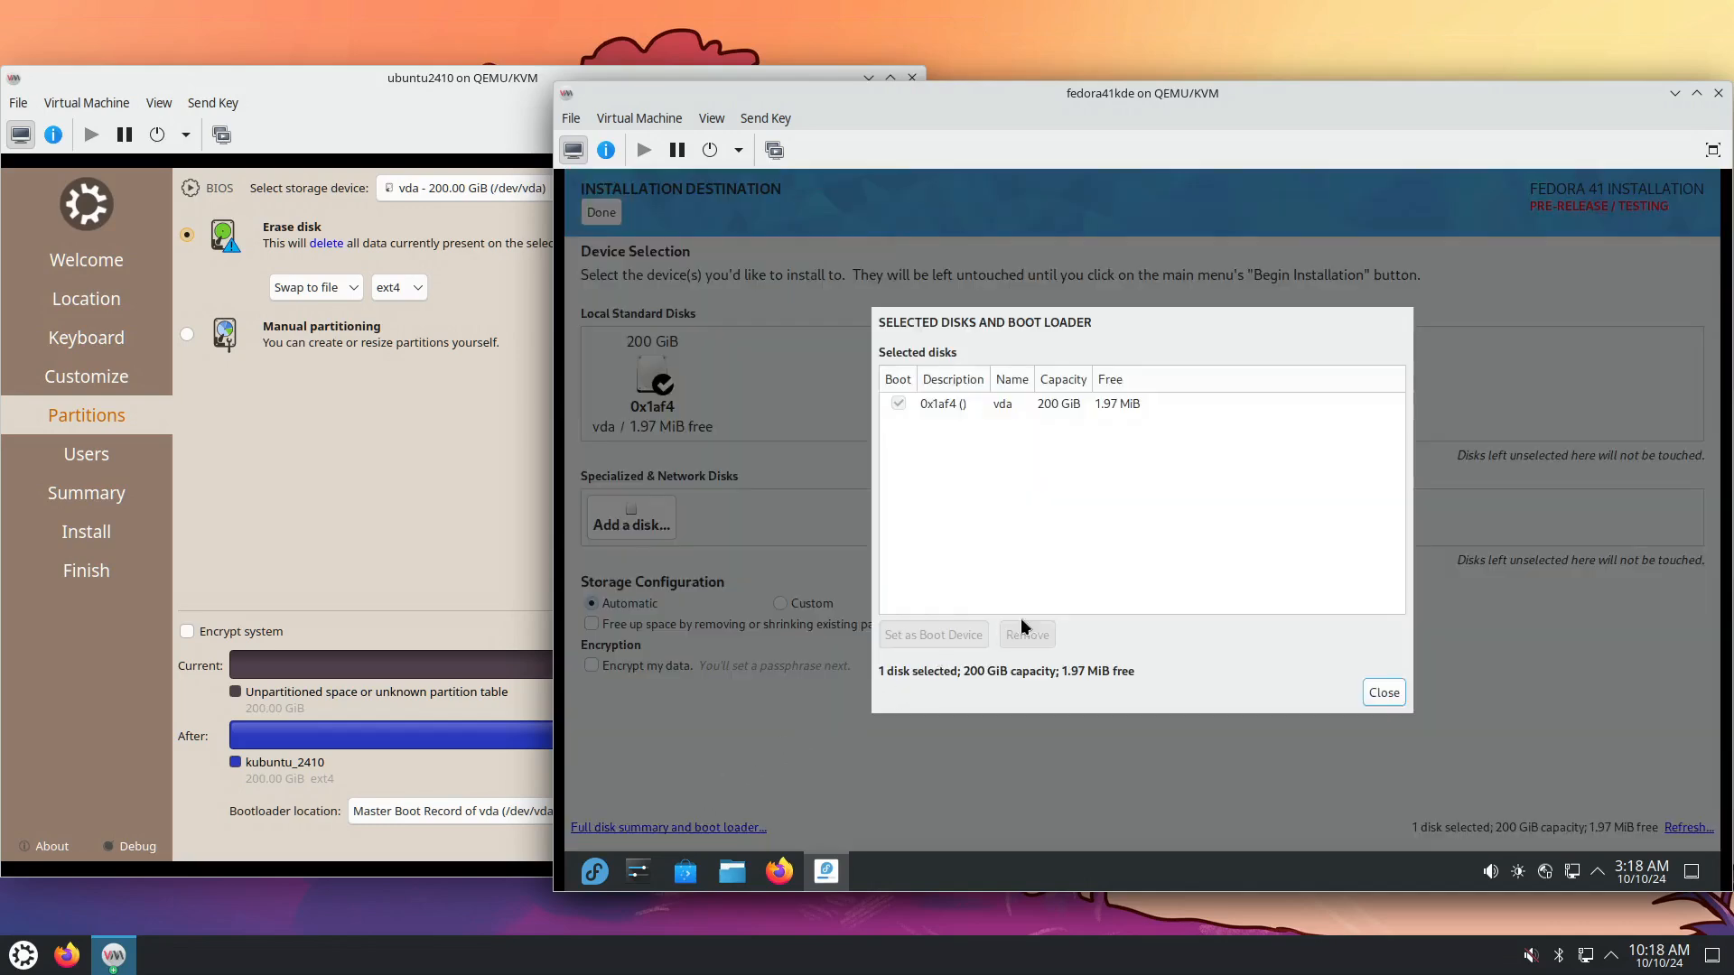
left_click(1113, 408)
left_click(1385, 692)
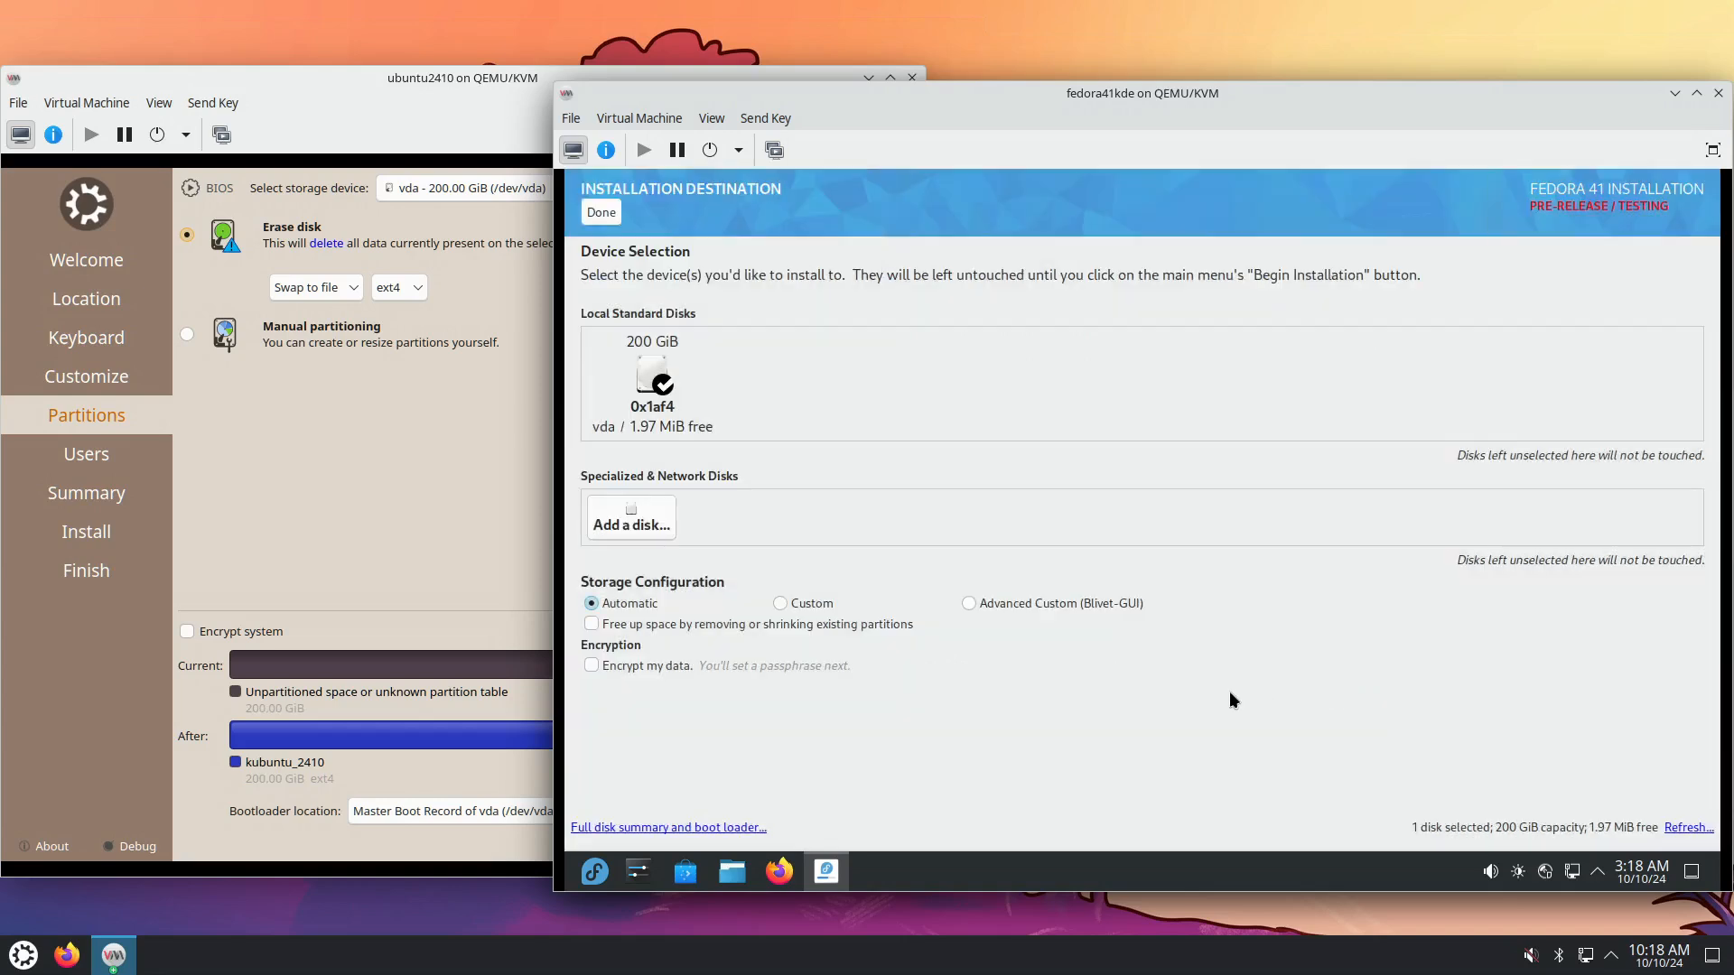
left_click(603, 215)
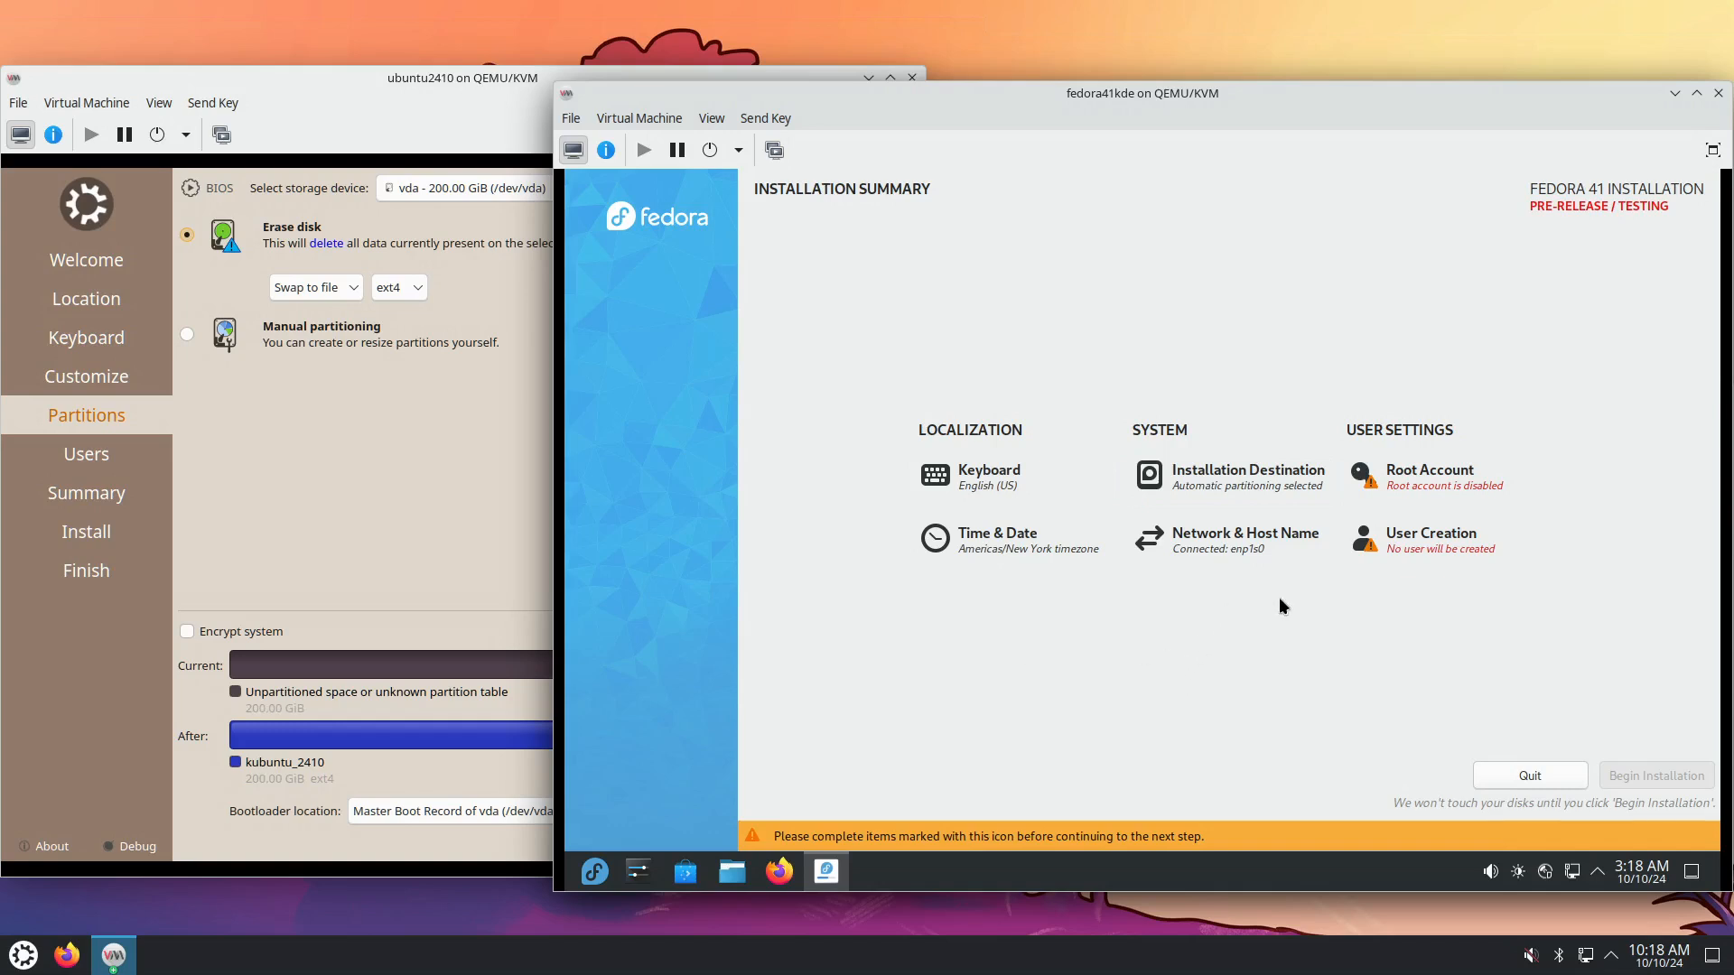
Create a user named 'administrator' and enter and confirm the account password.
left_click(1432, 549)
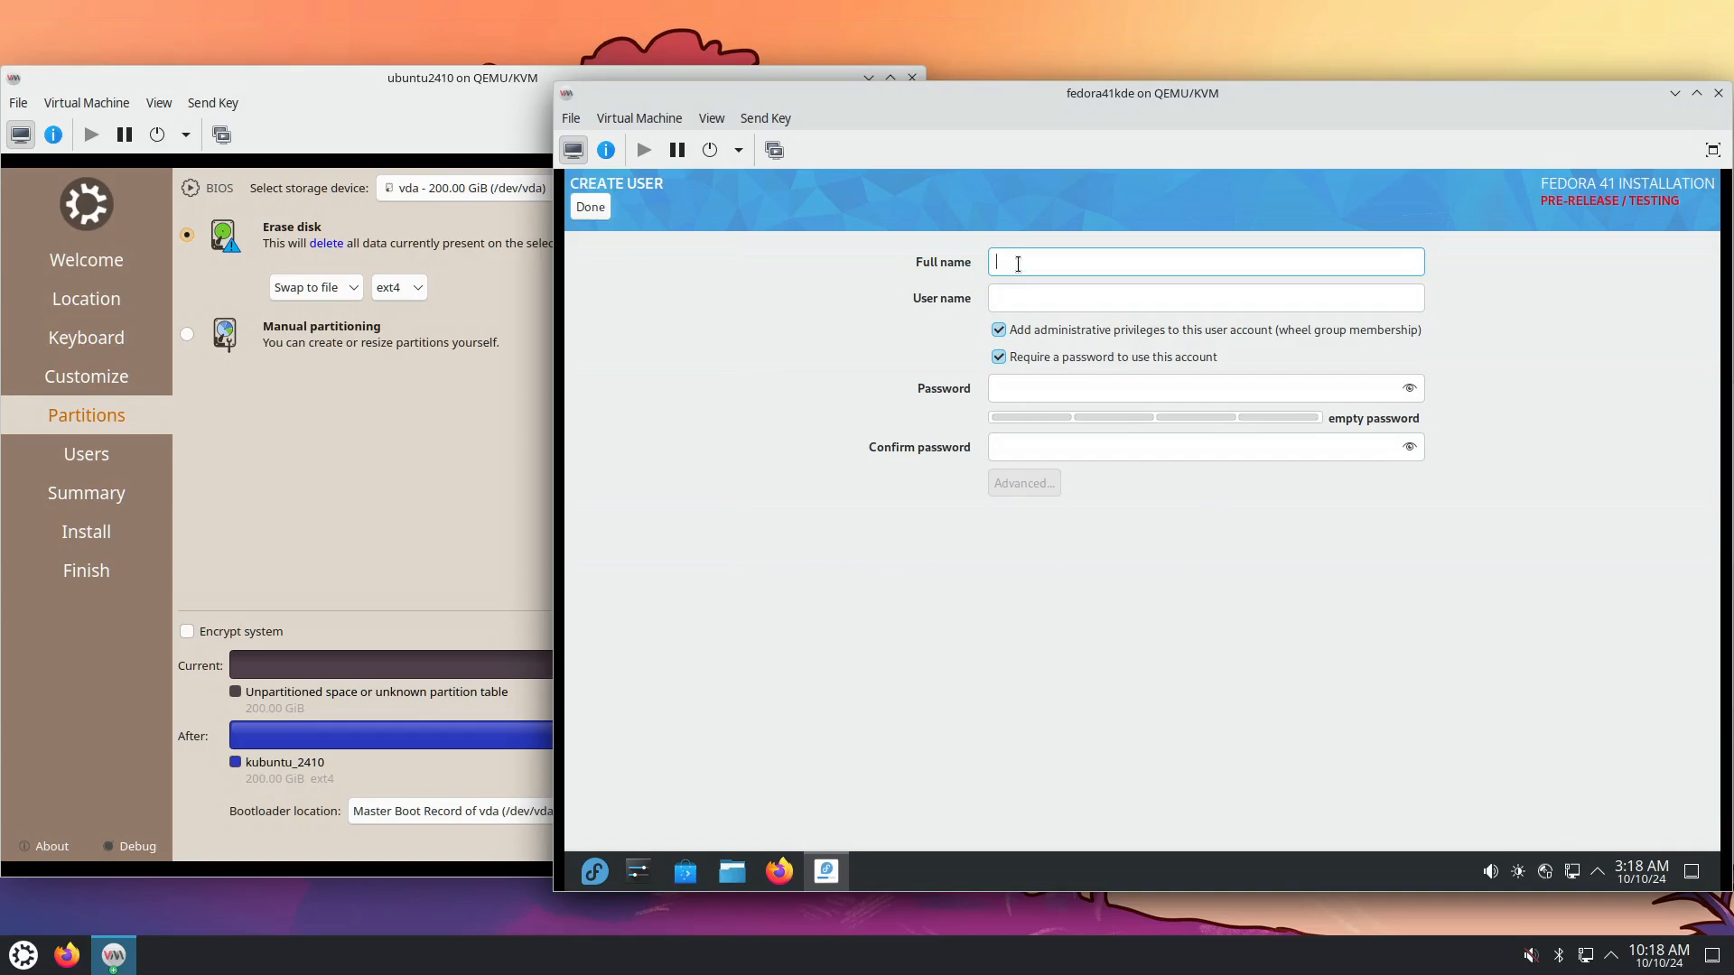
type("admin")
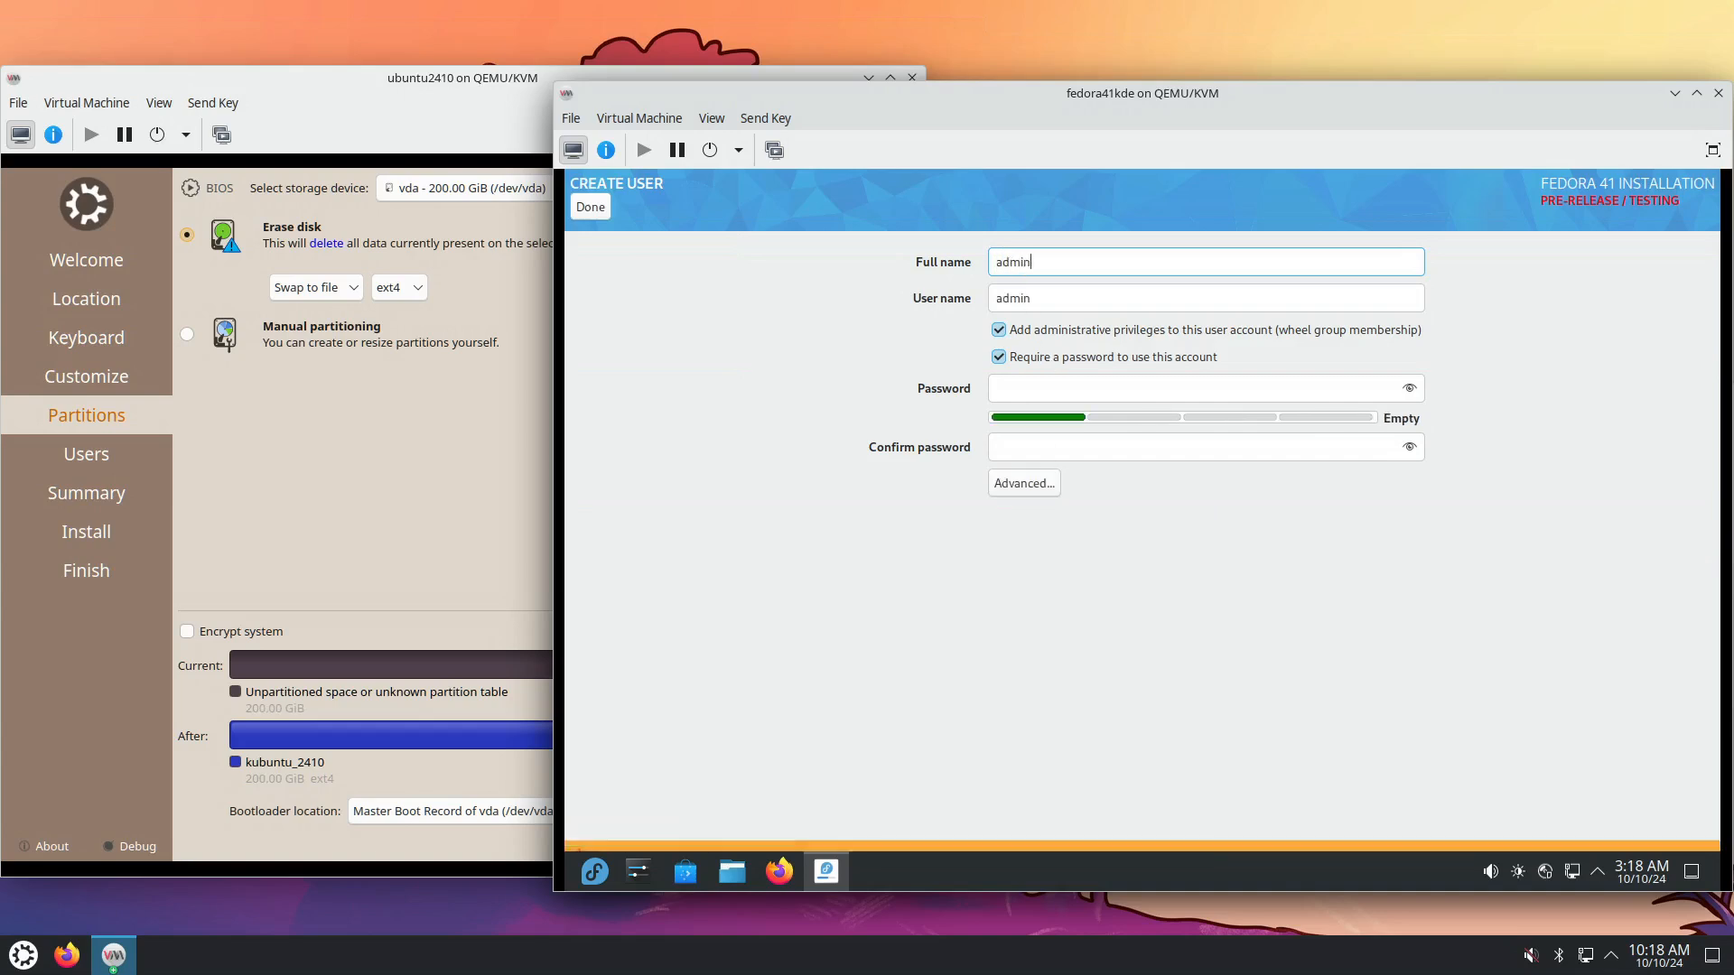
type("istrator")
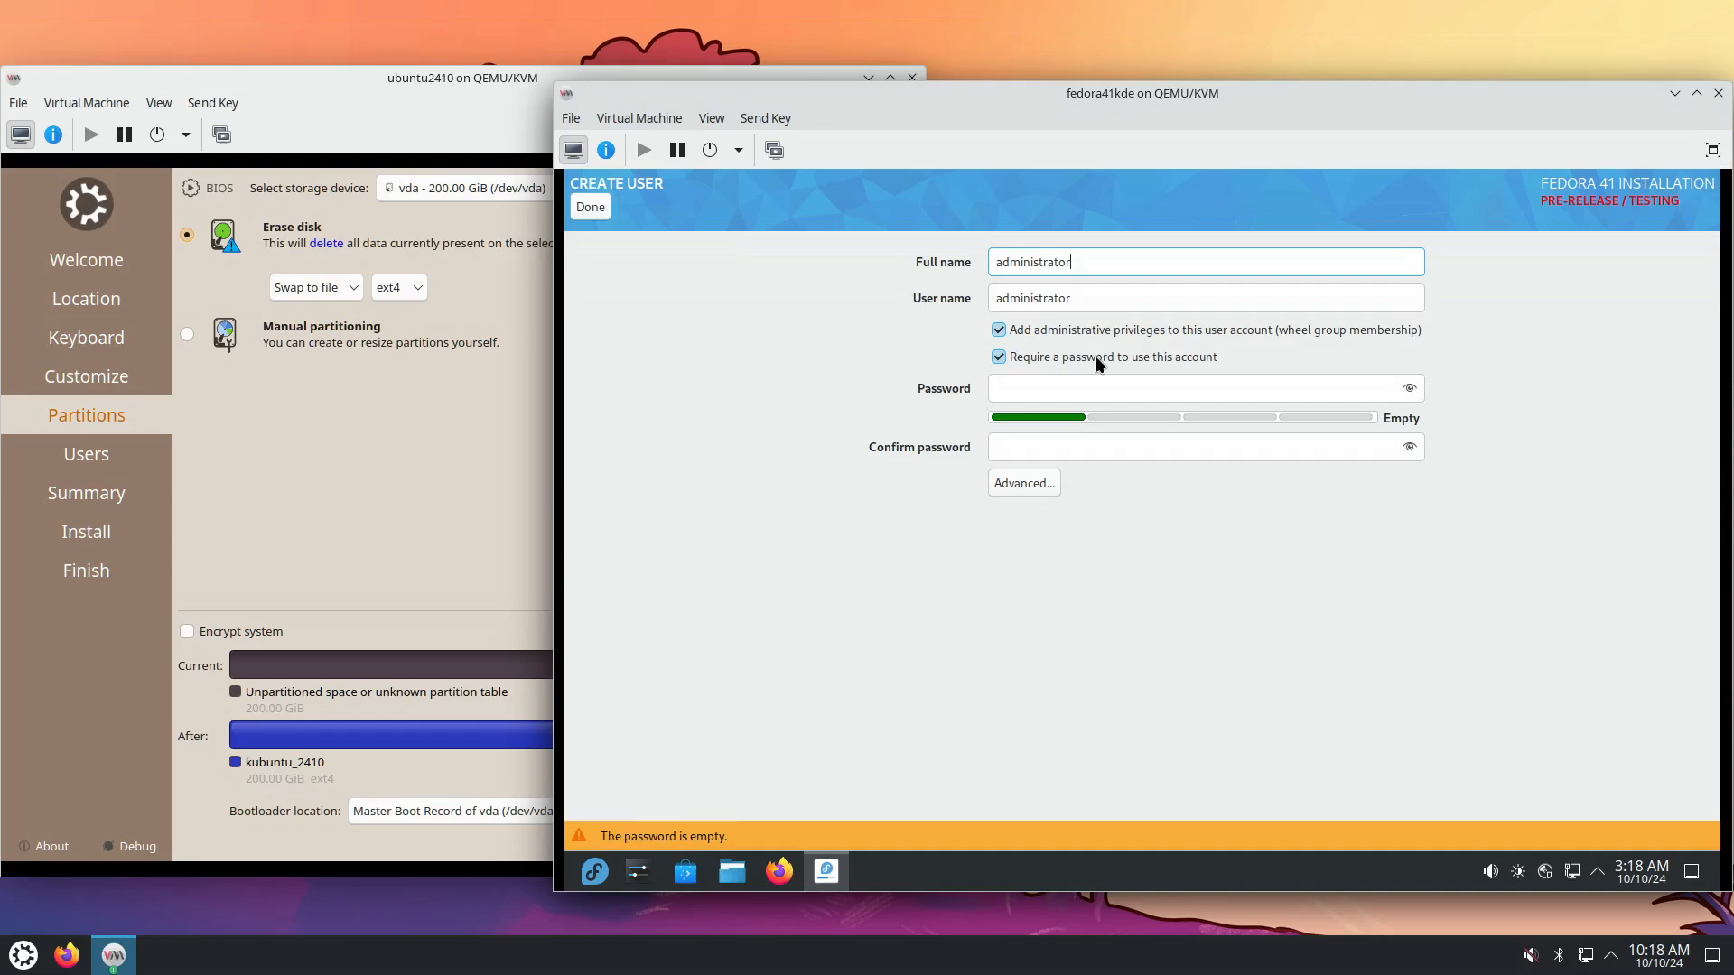
left_click(1053, 393)
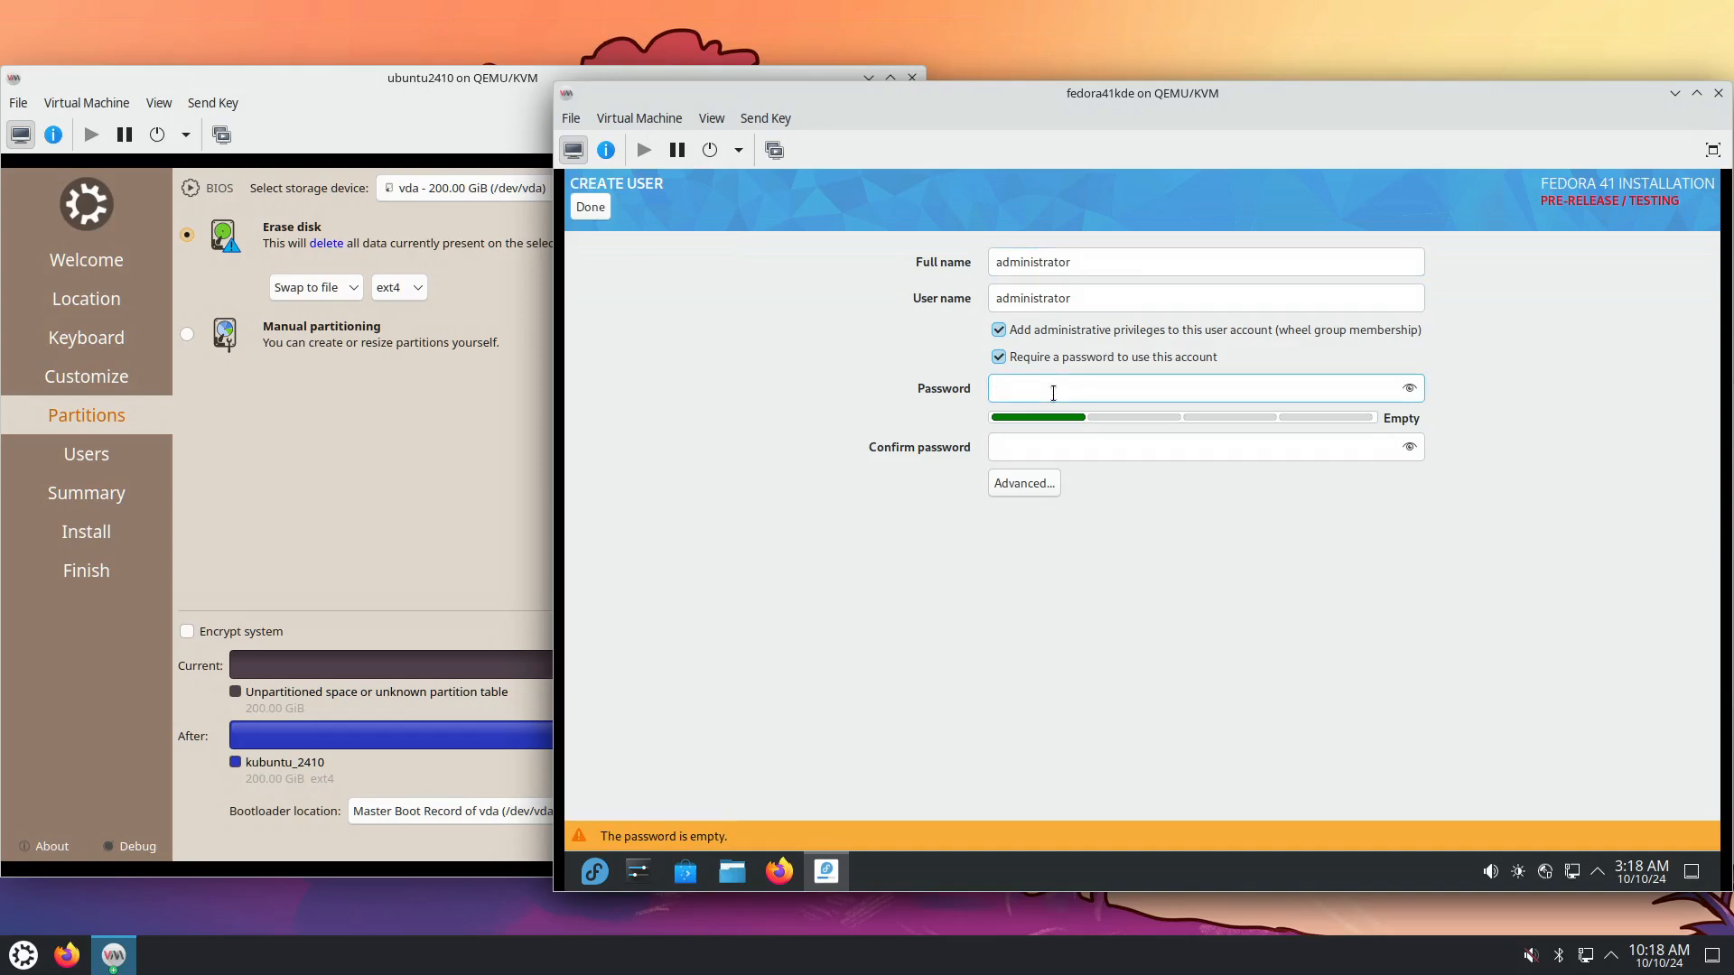
type("pass")
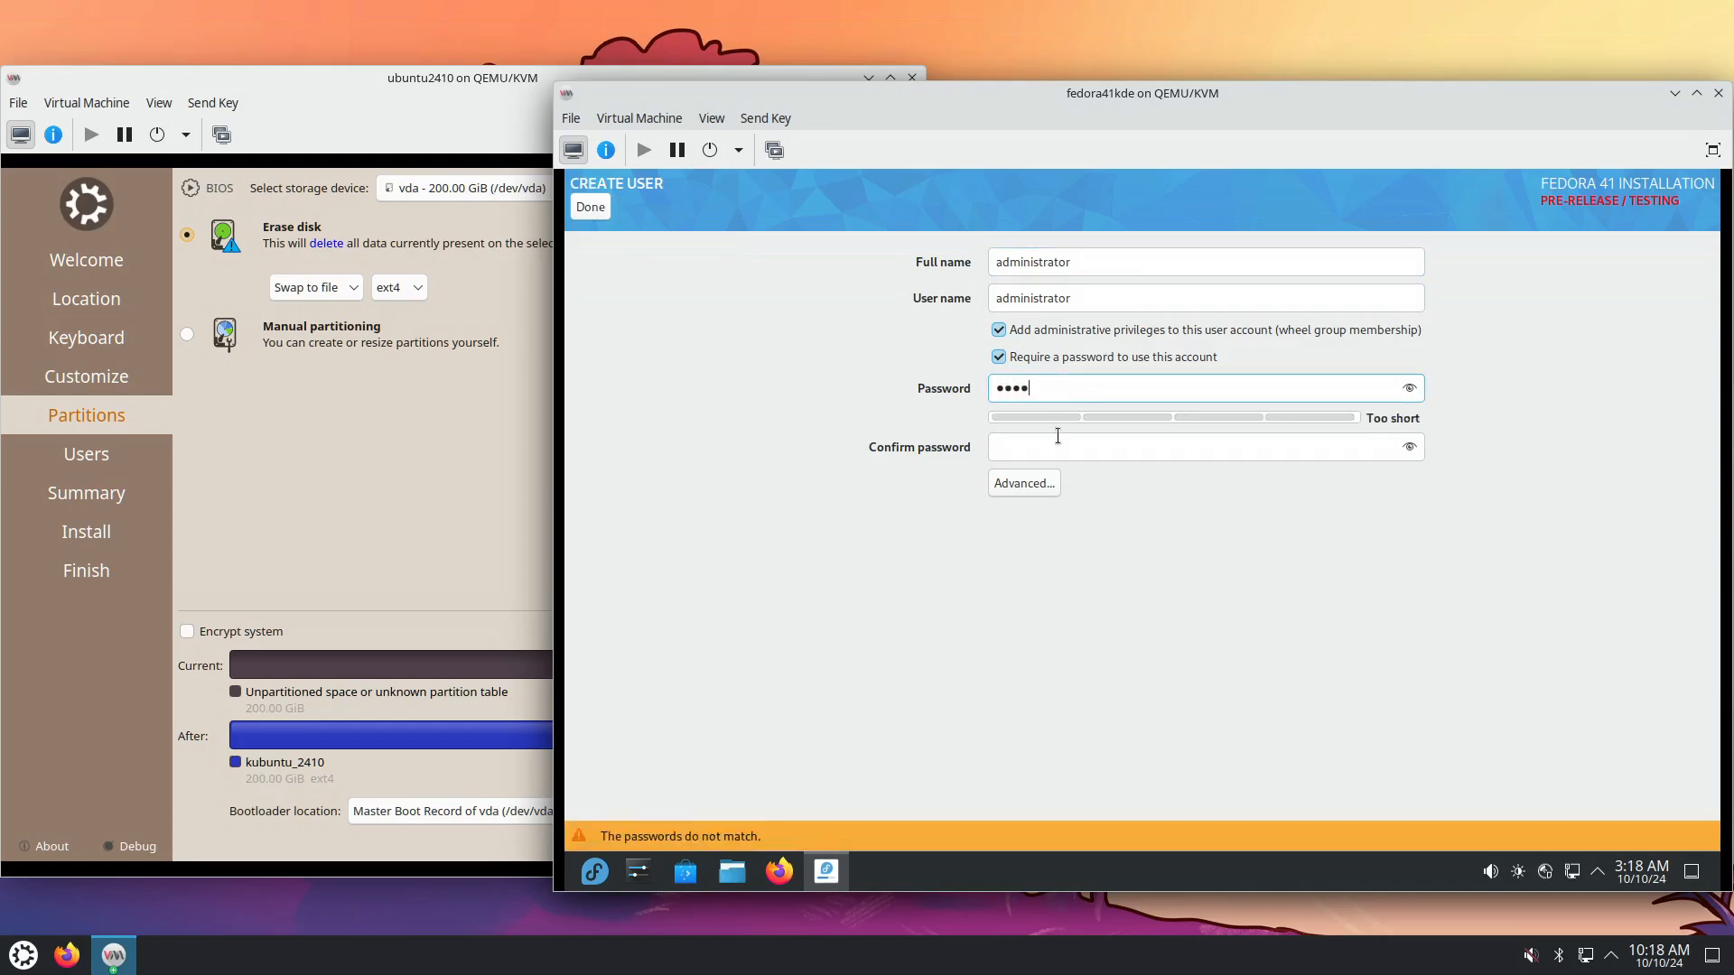
left_click(1057, 437)
type("pass")
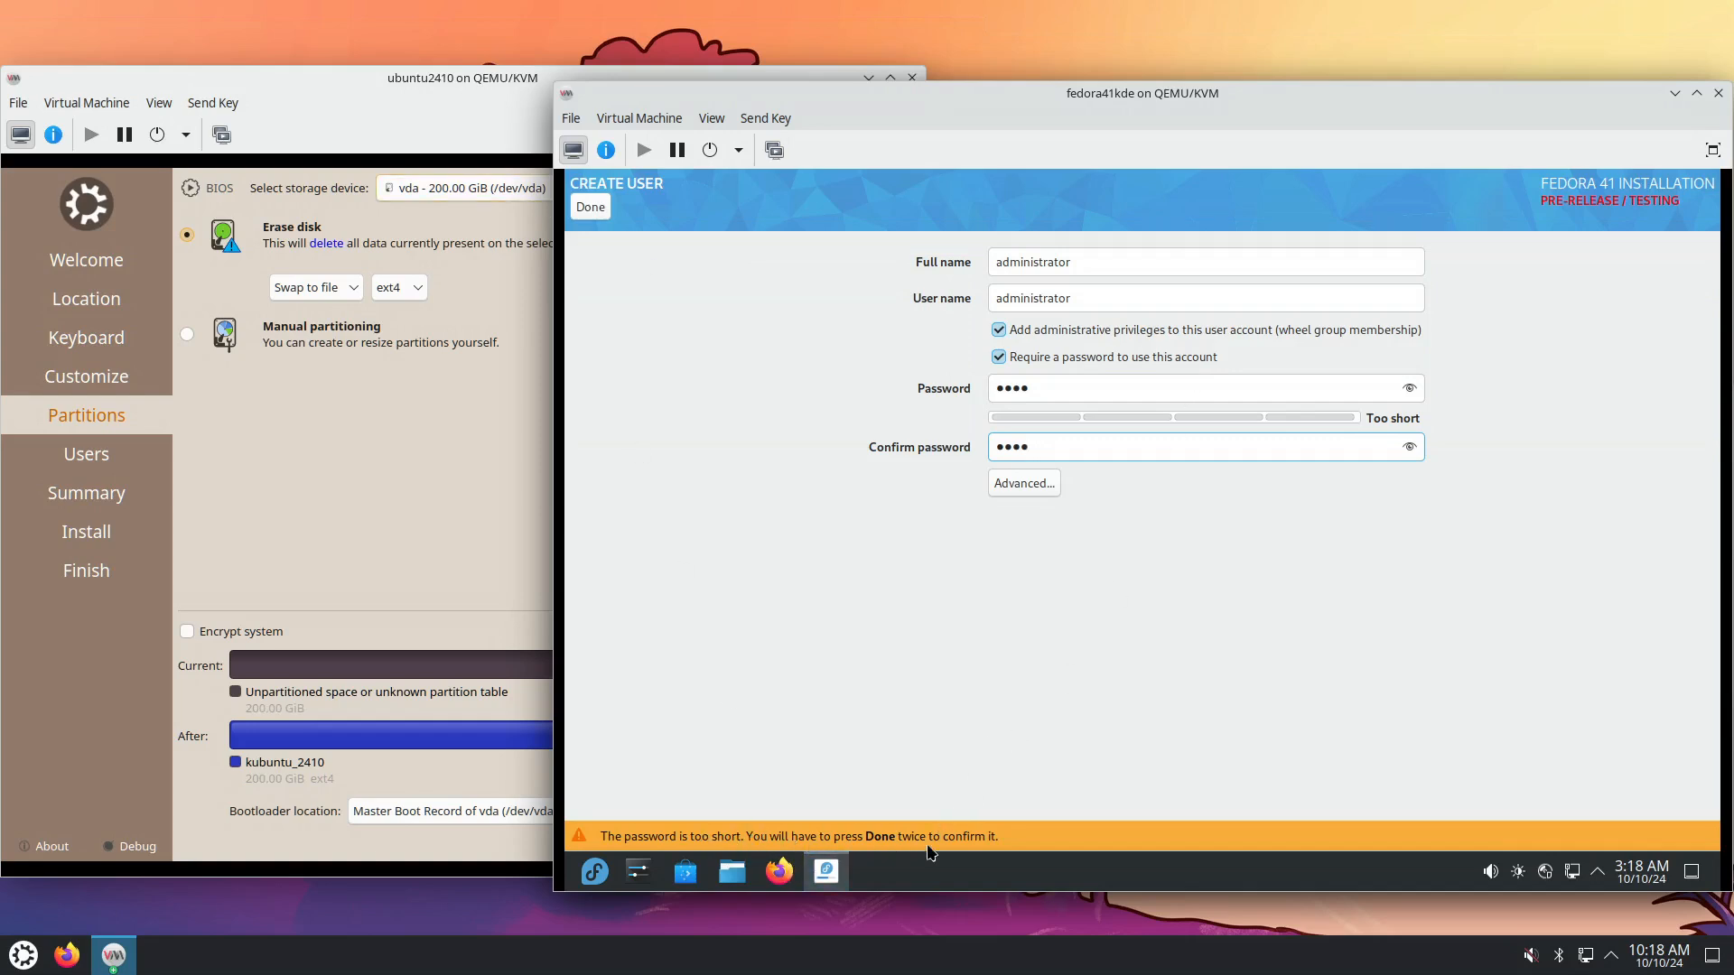
Confirm the user despite the short-password warning and return to the Kubuntu VM.
left_click(596, 208)
left_click(588, 208)
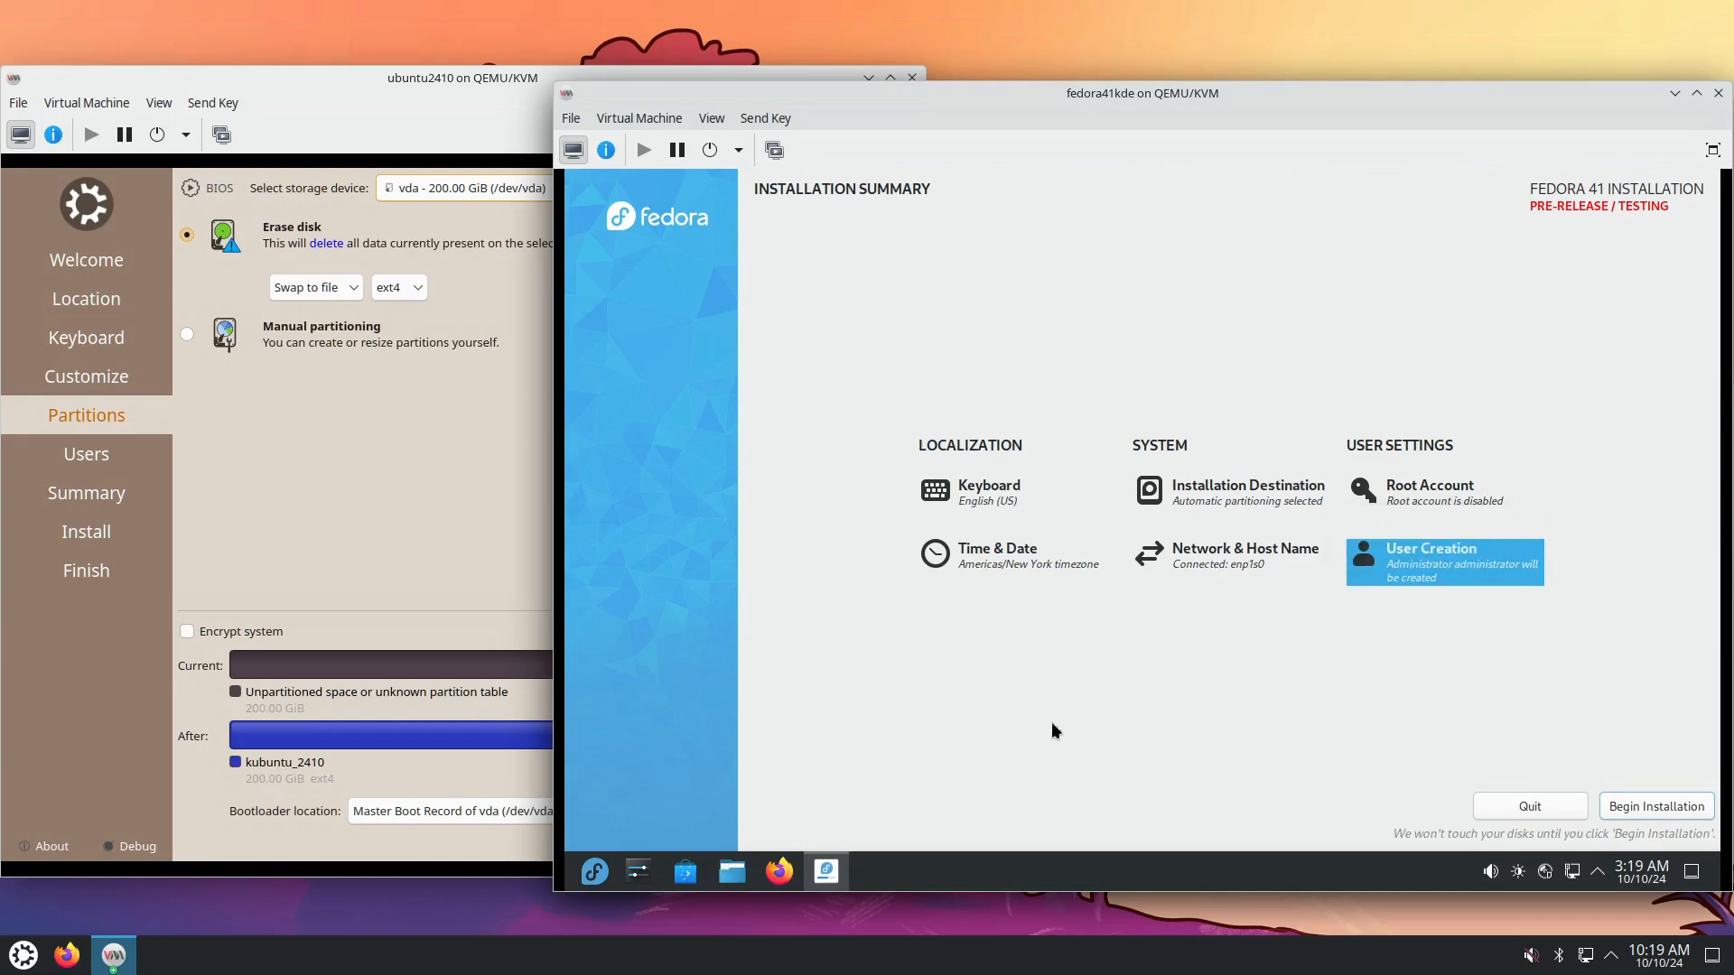
left_click(410, 447)
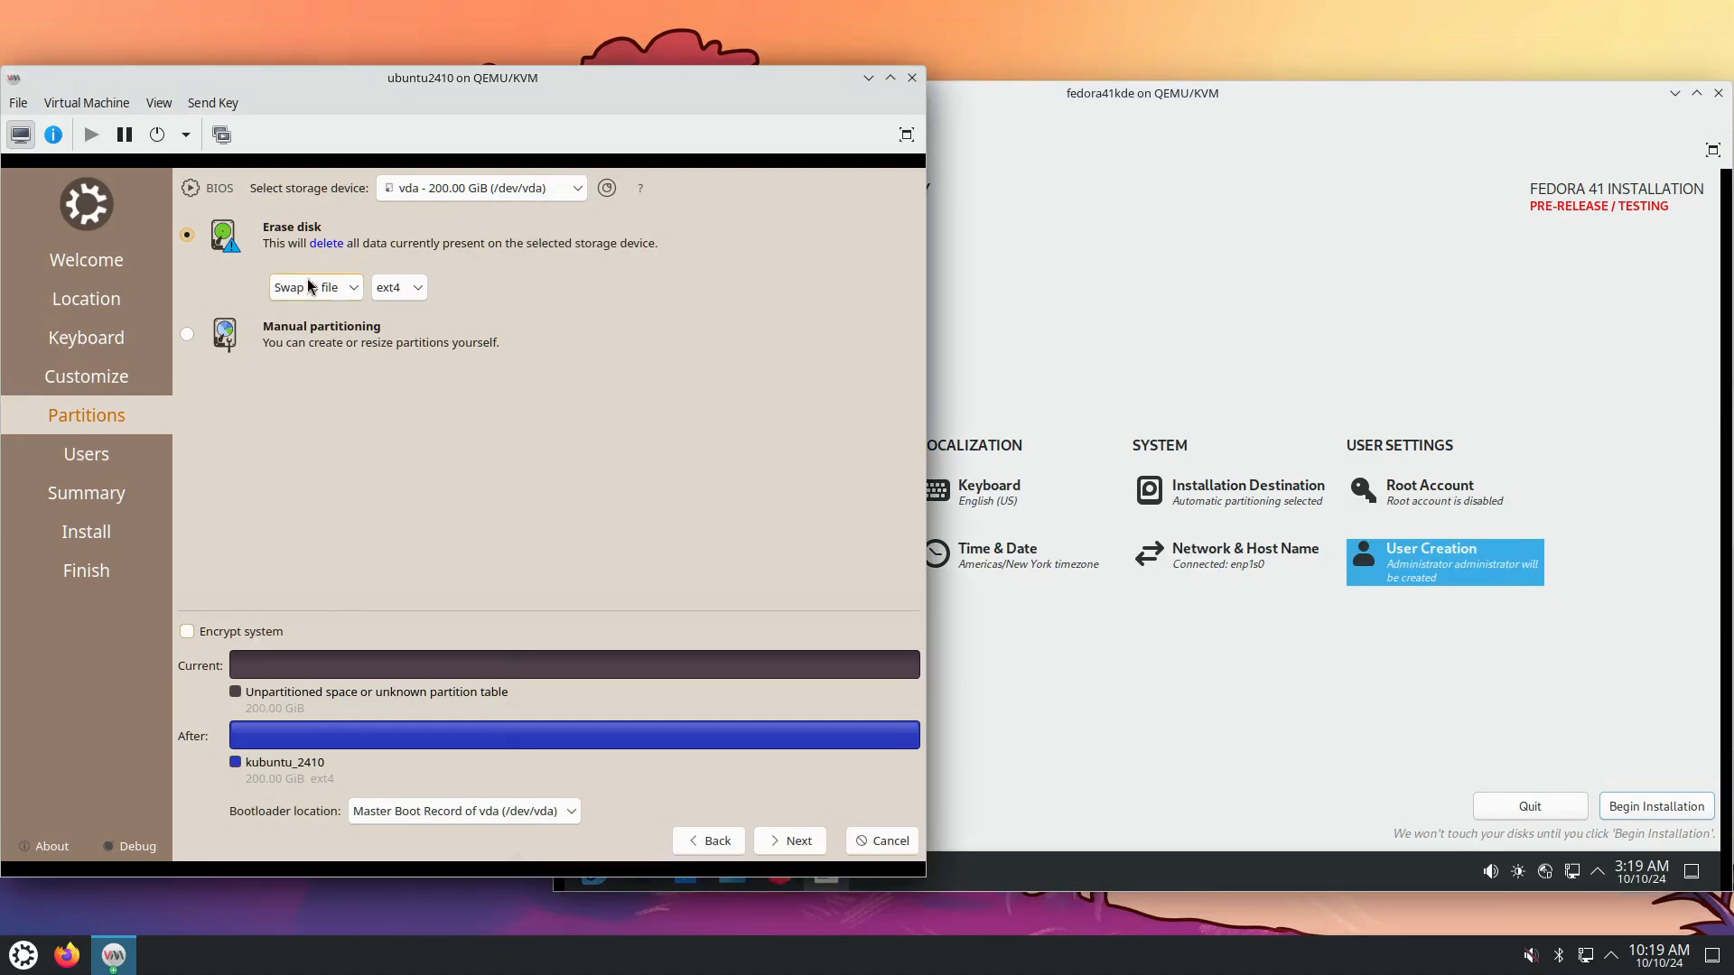
On the Users page, enter the login 'administrator' and set the computer name to 'kubuntu2410'.
left_click(788, 843)
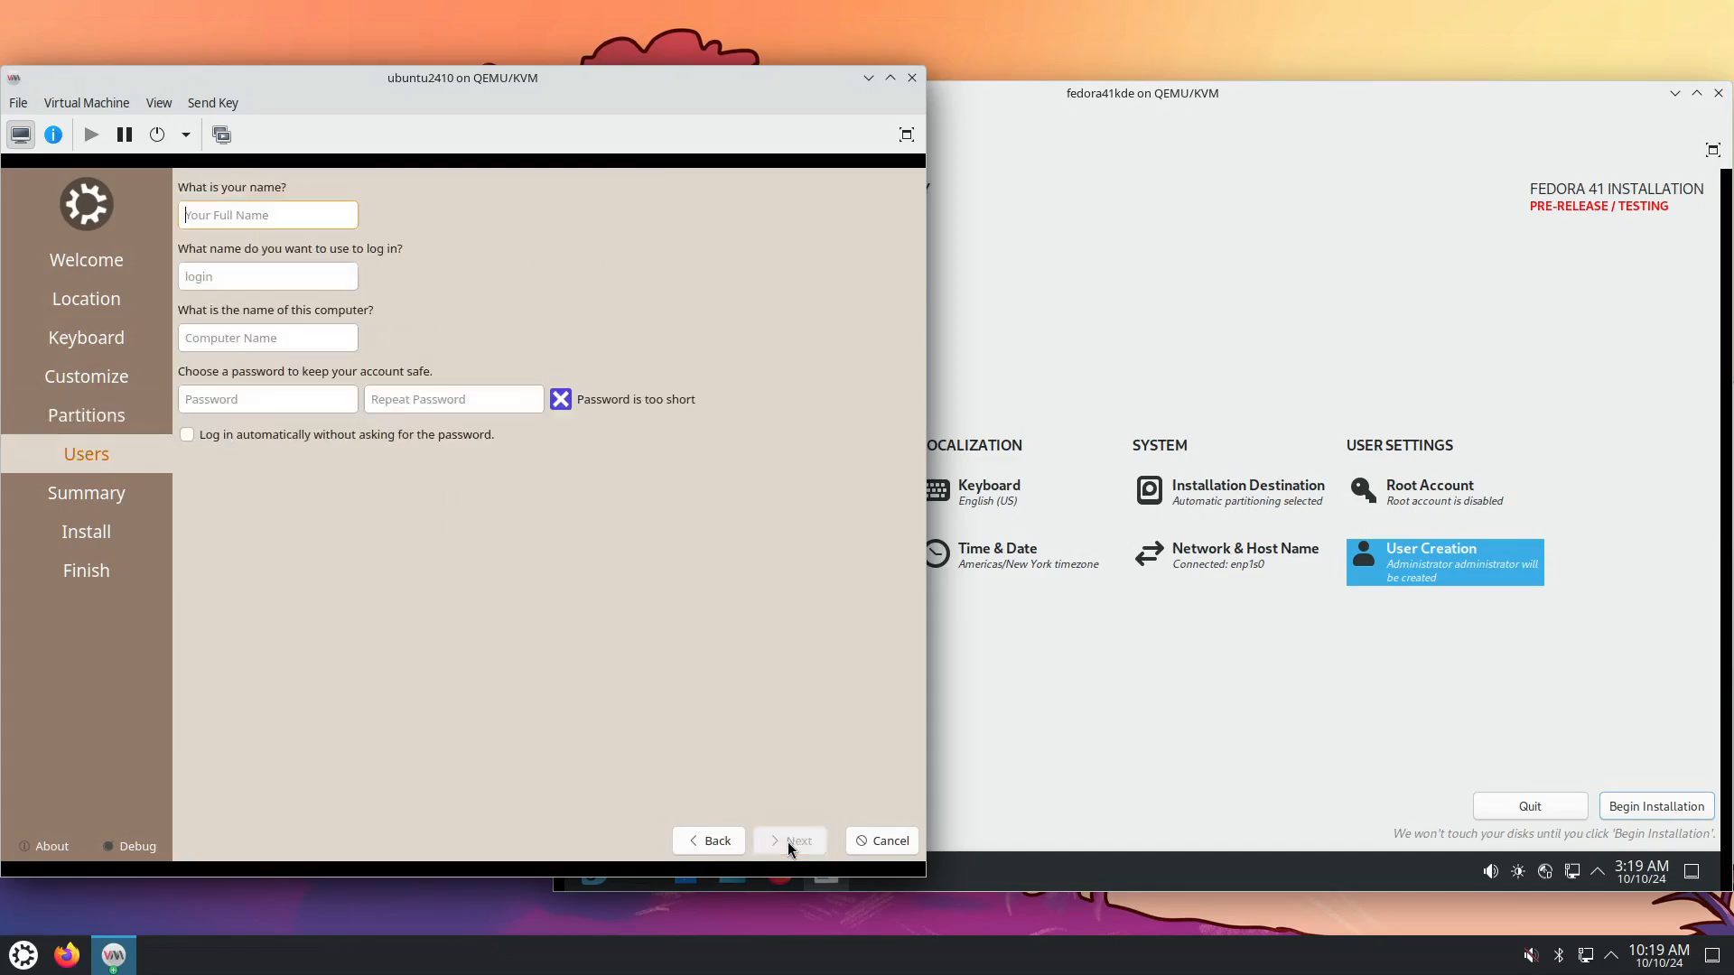
type("ad")
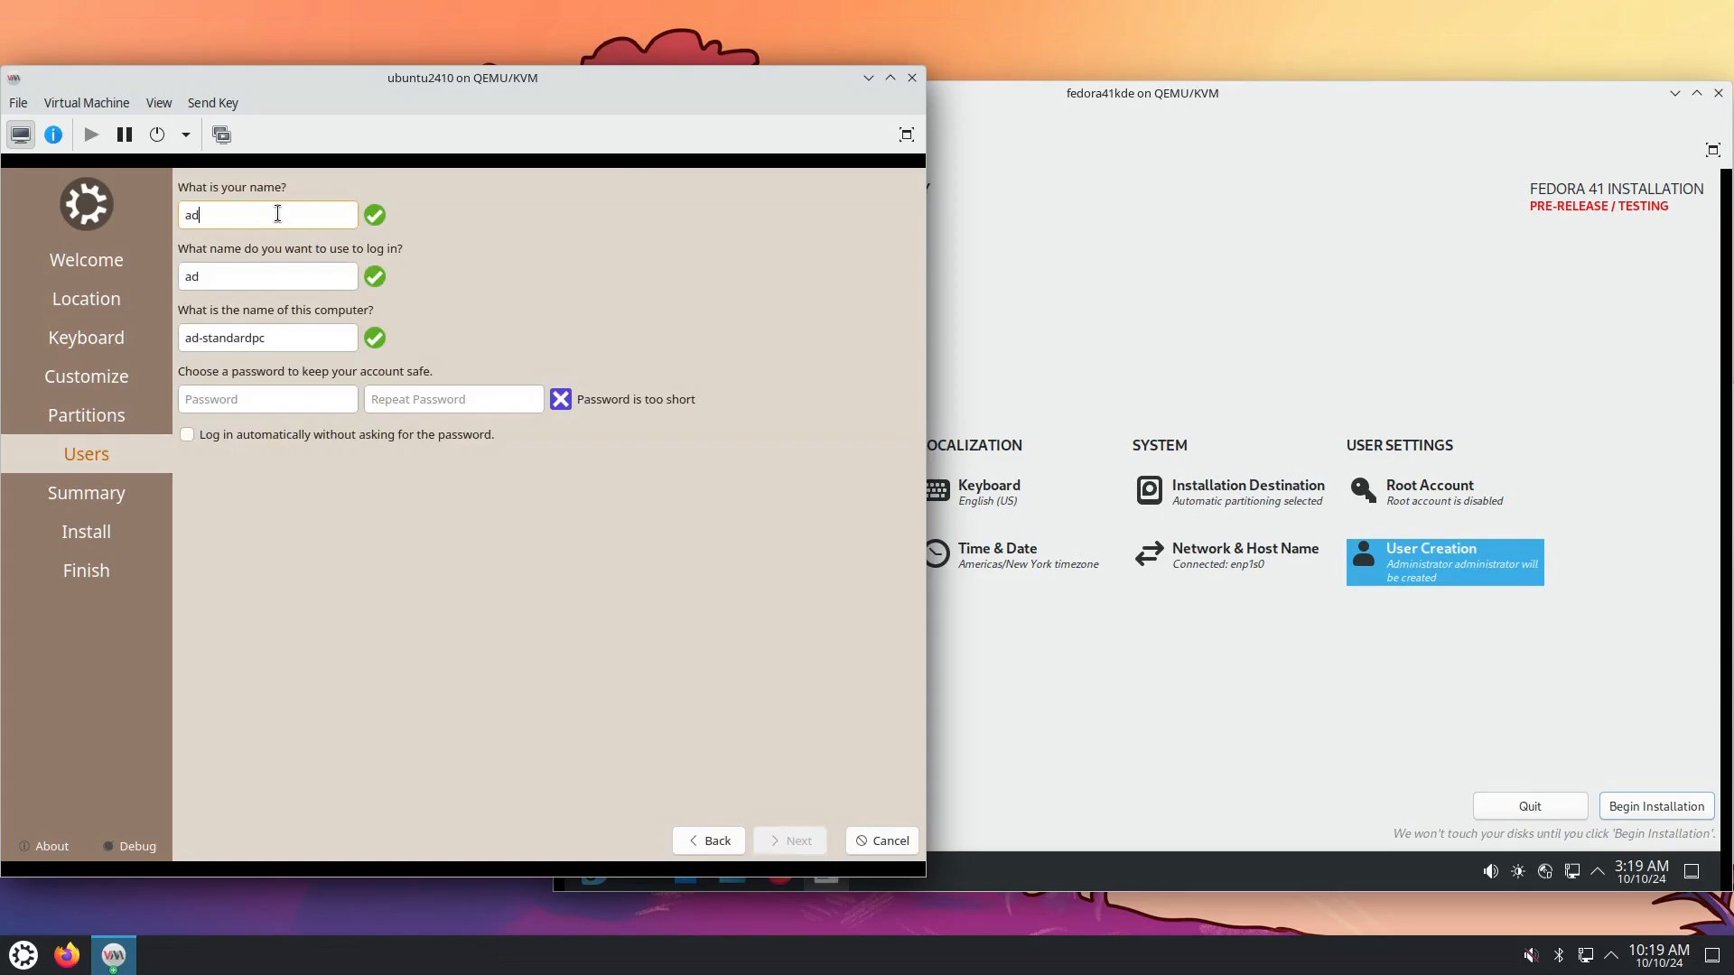
type("ministrator")
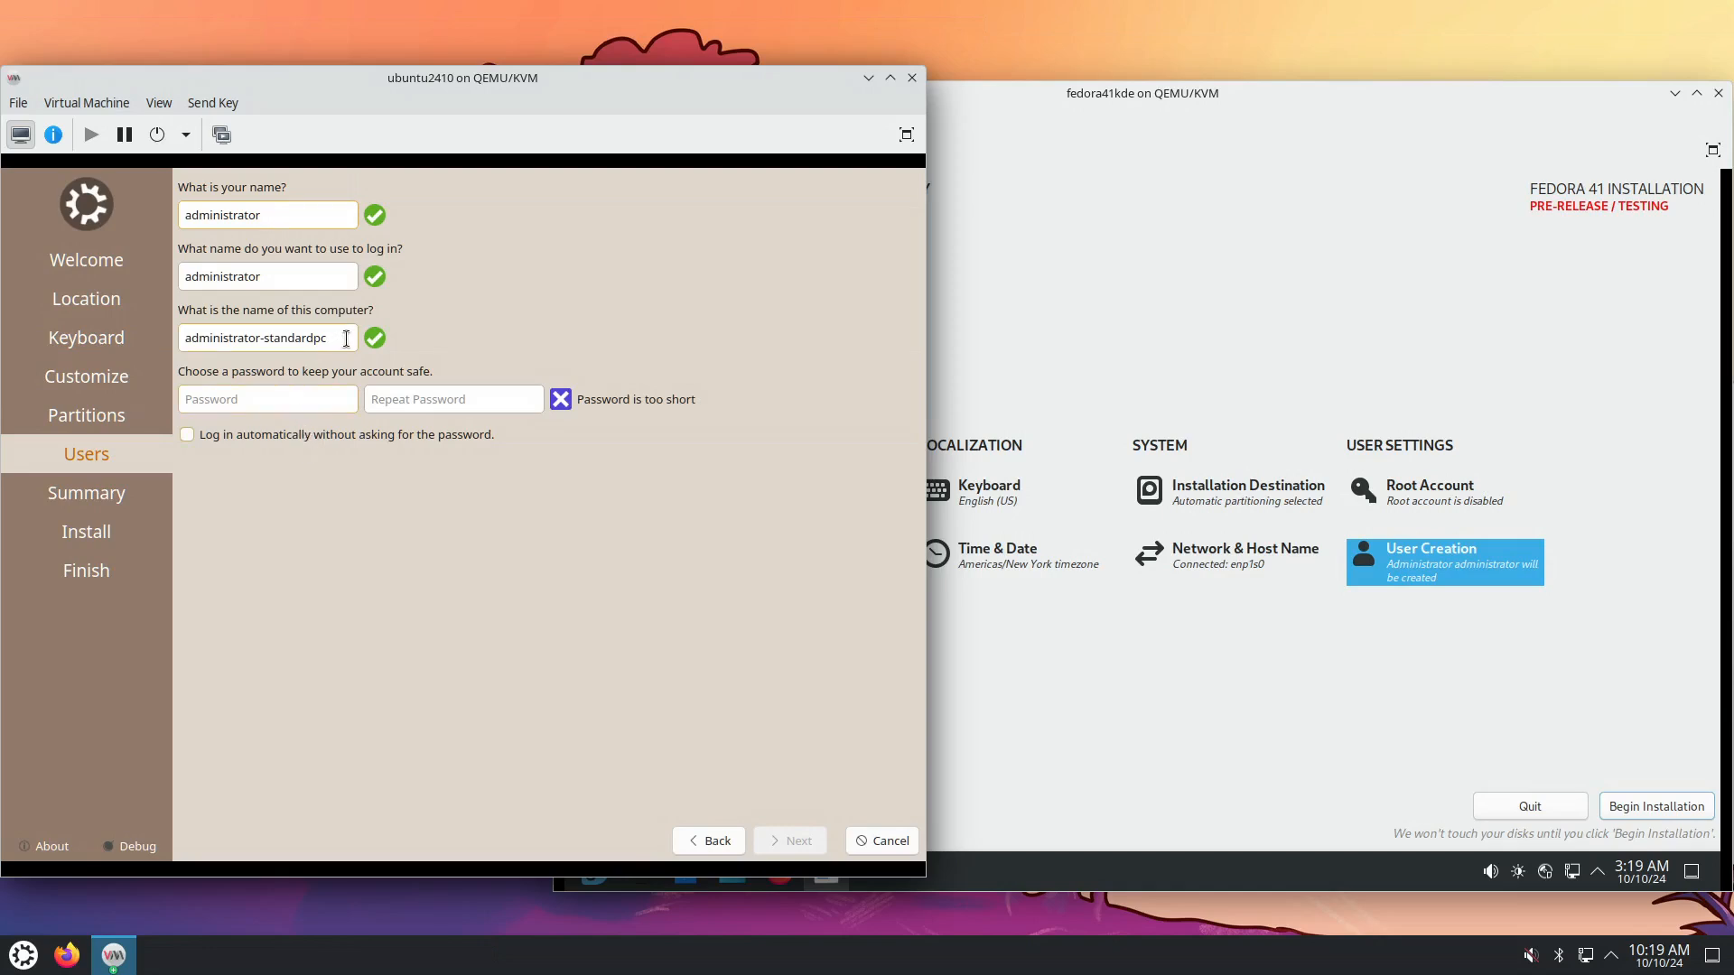
left_click_drag(343, 338, 164, 335)
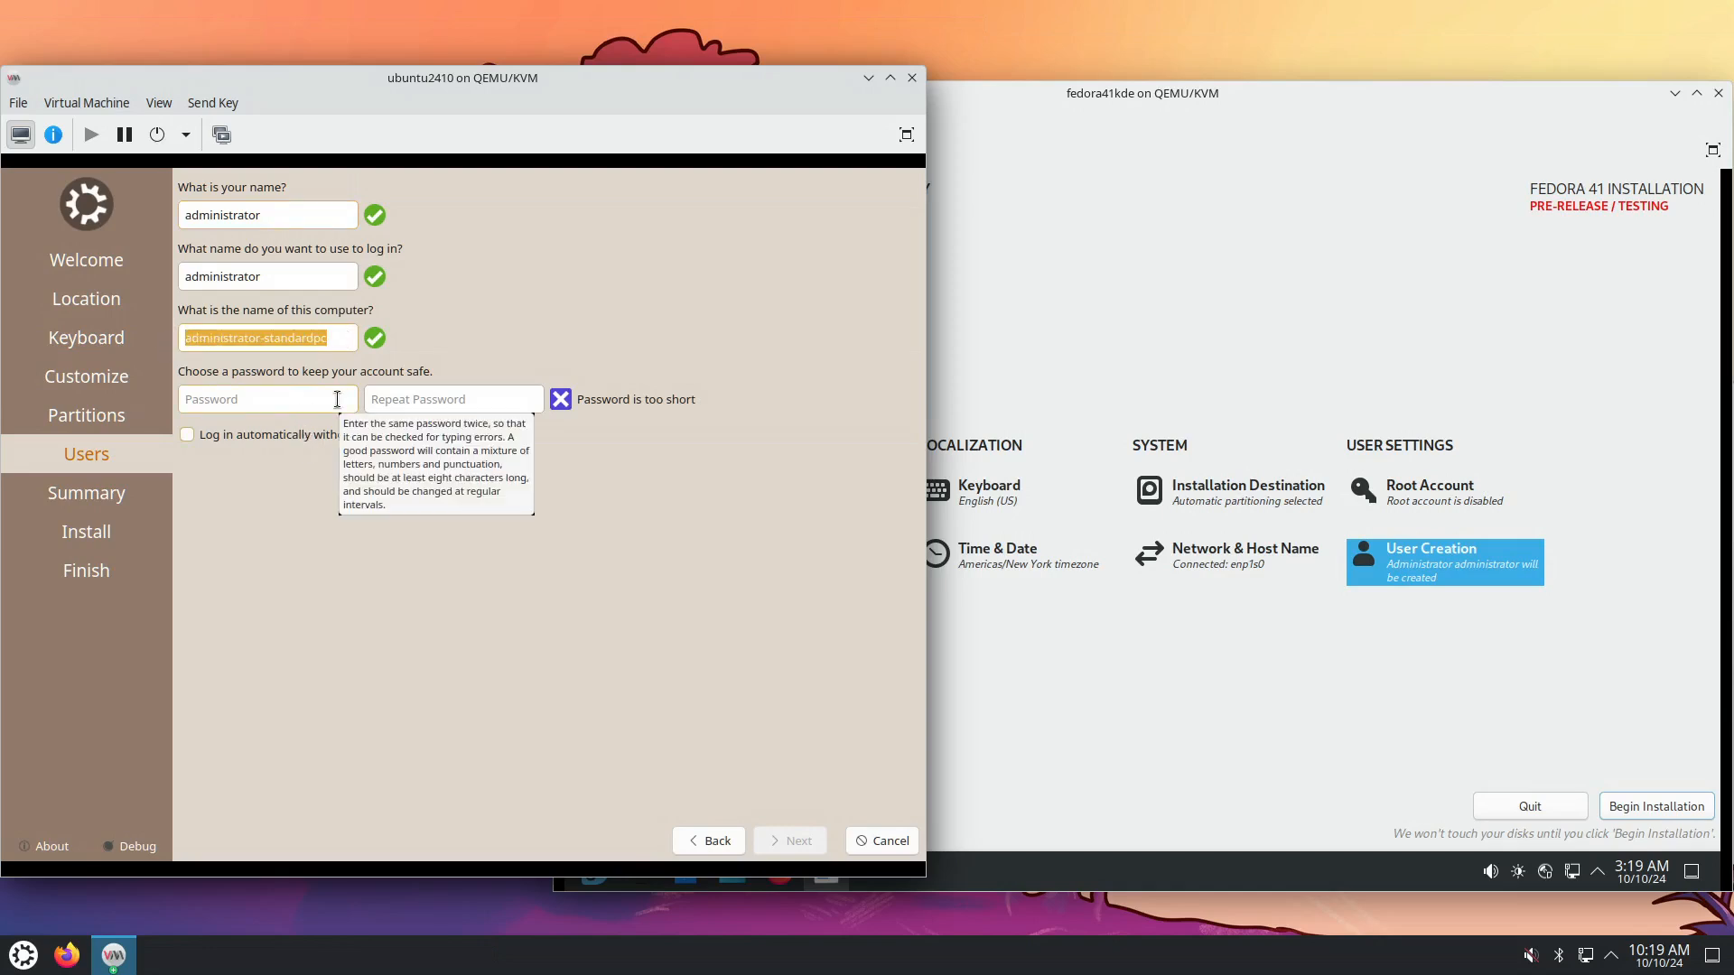
type("kubuntu")
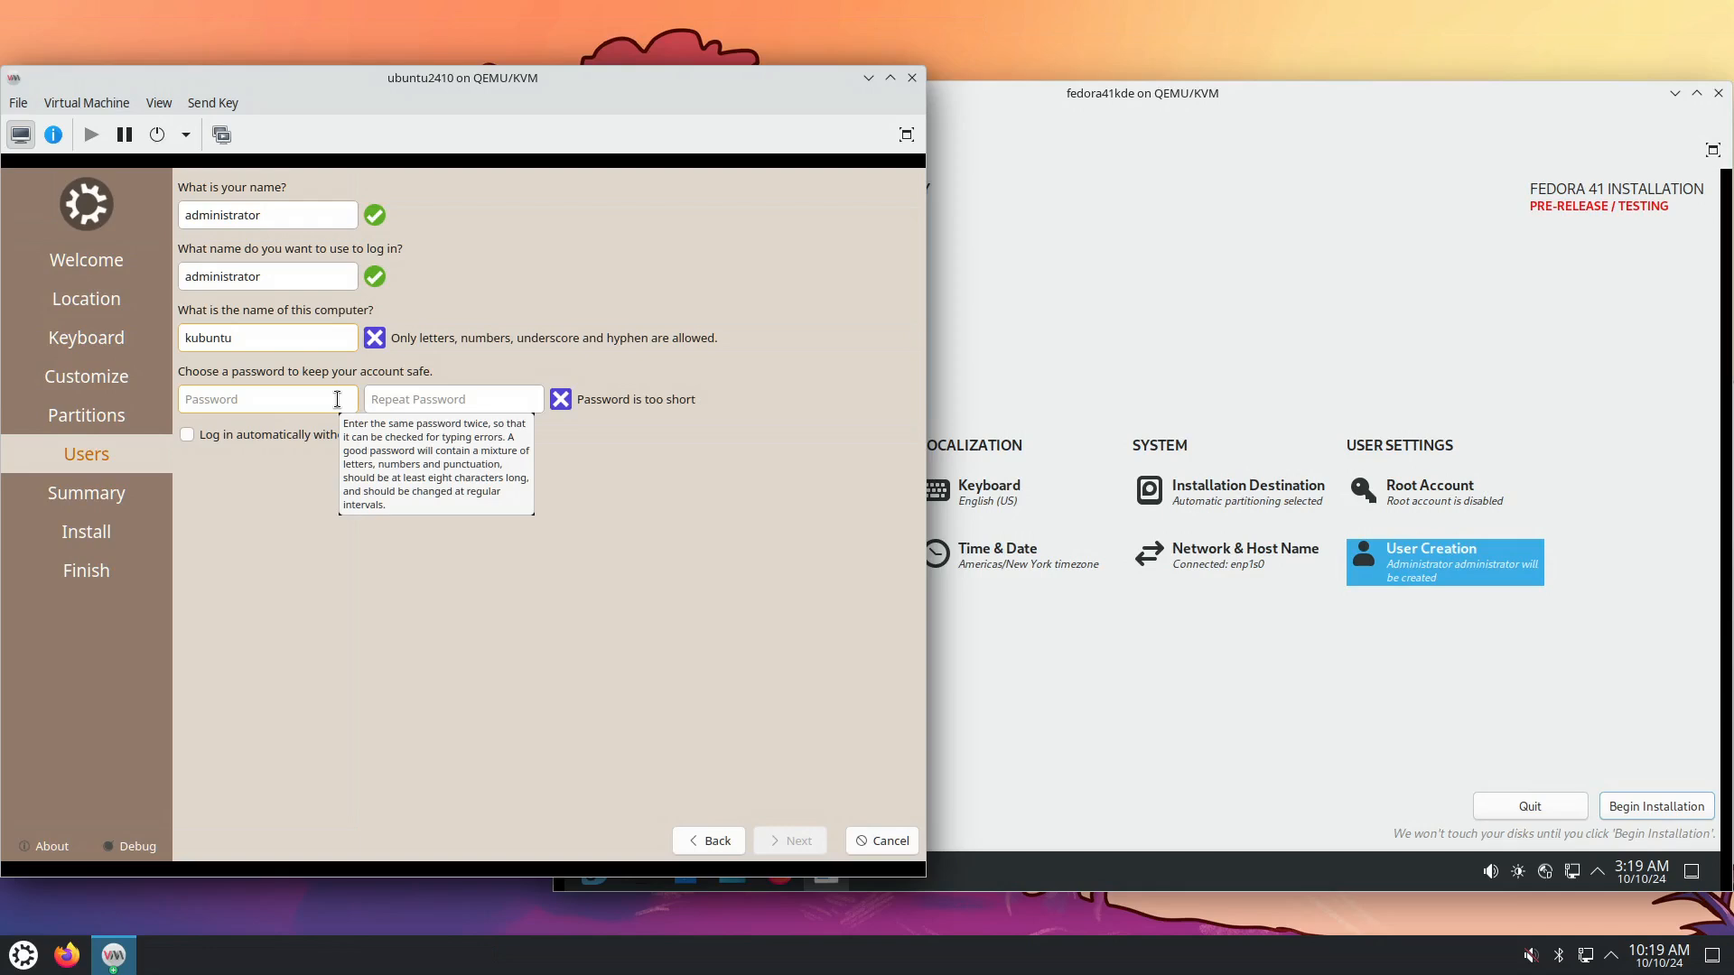
key("BackSpace")
type("2410")
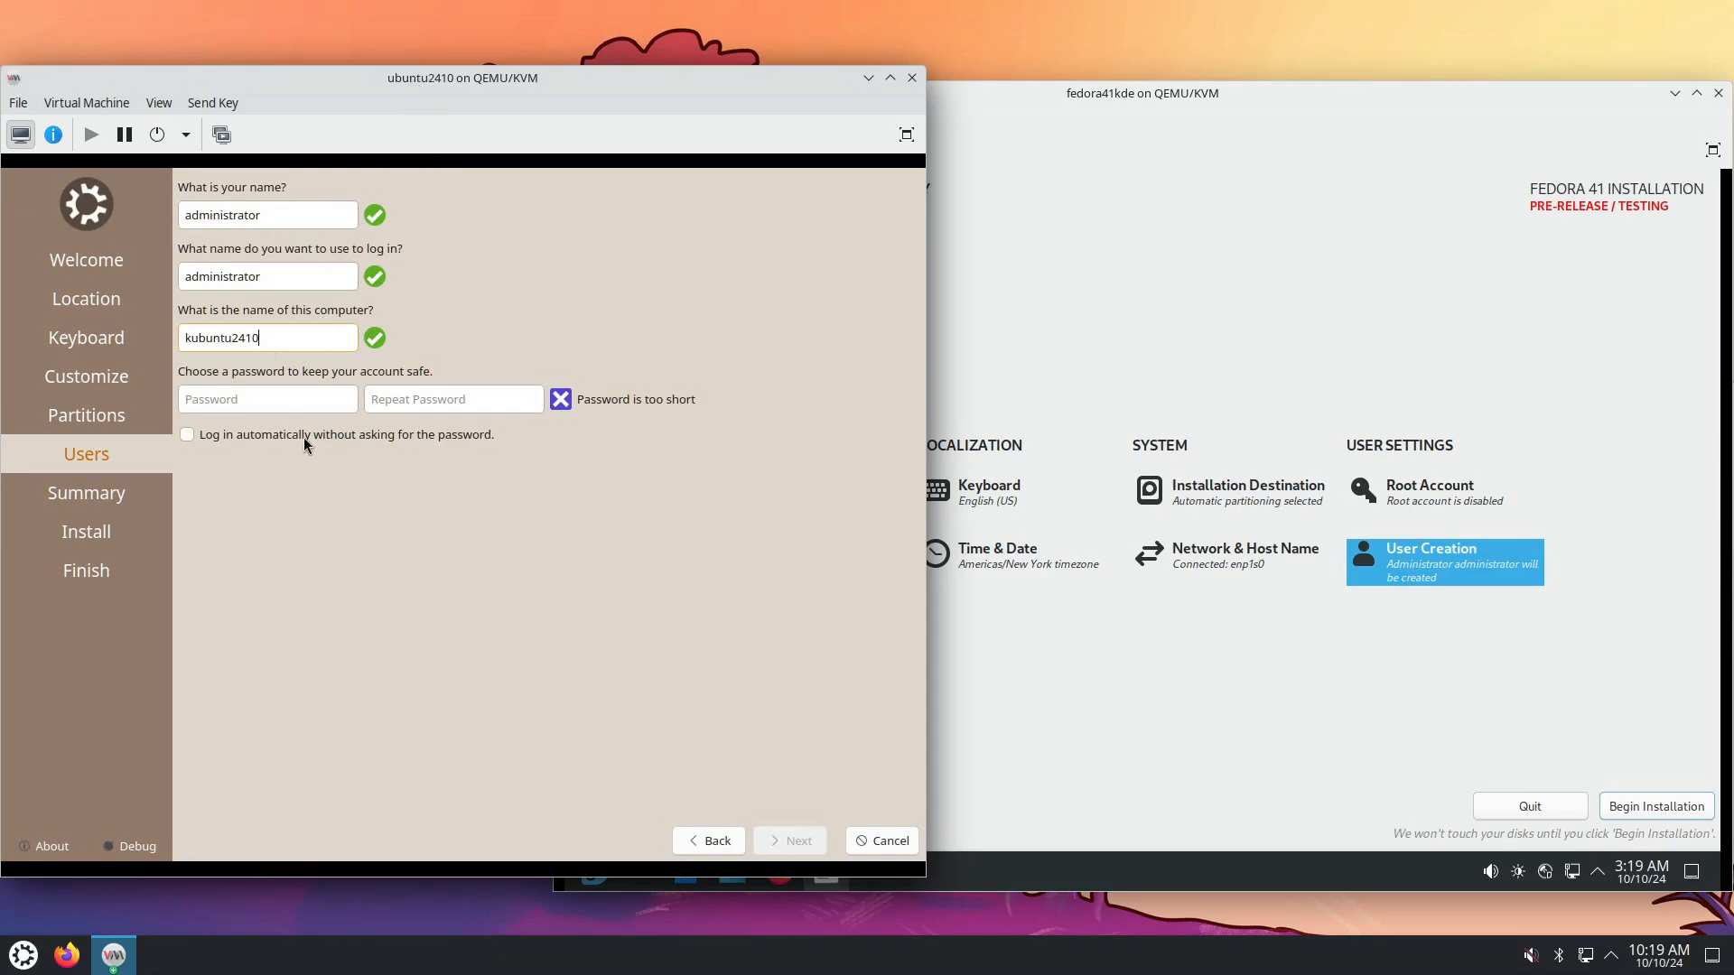
Enter the account password and continue to the Summary page.
left_click(249, 397)
type("passpass")
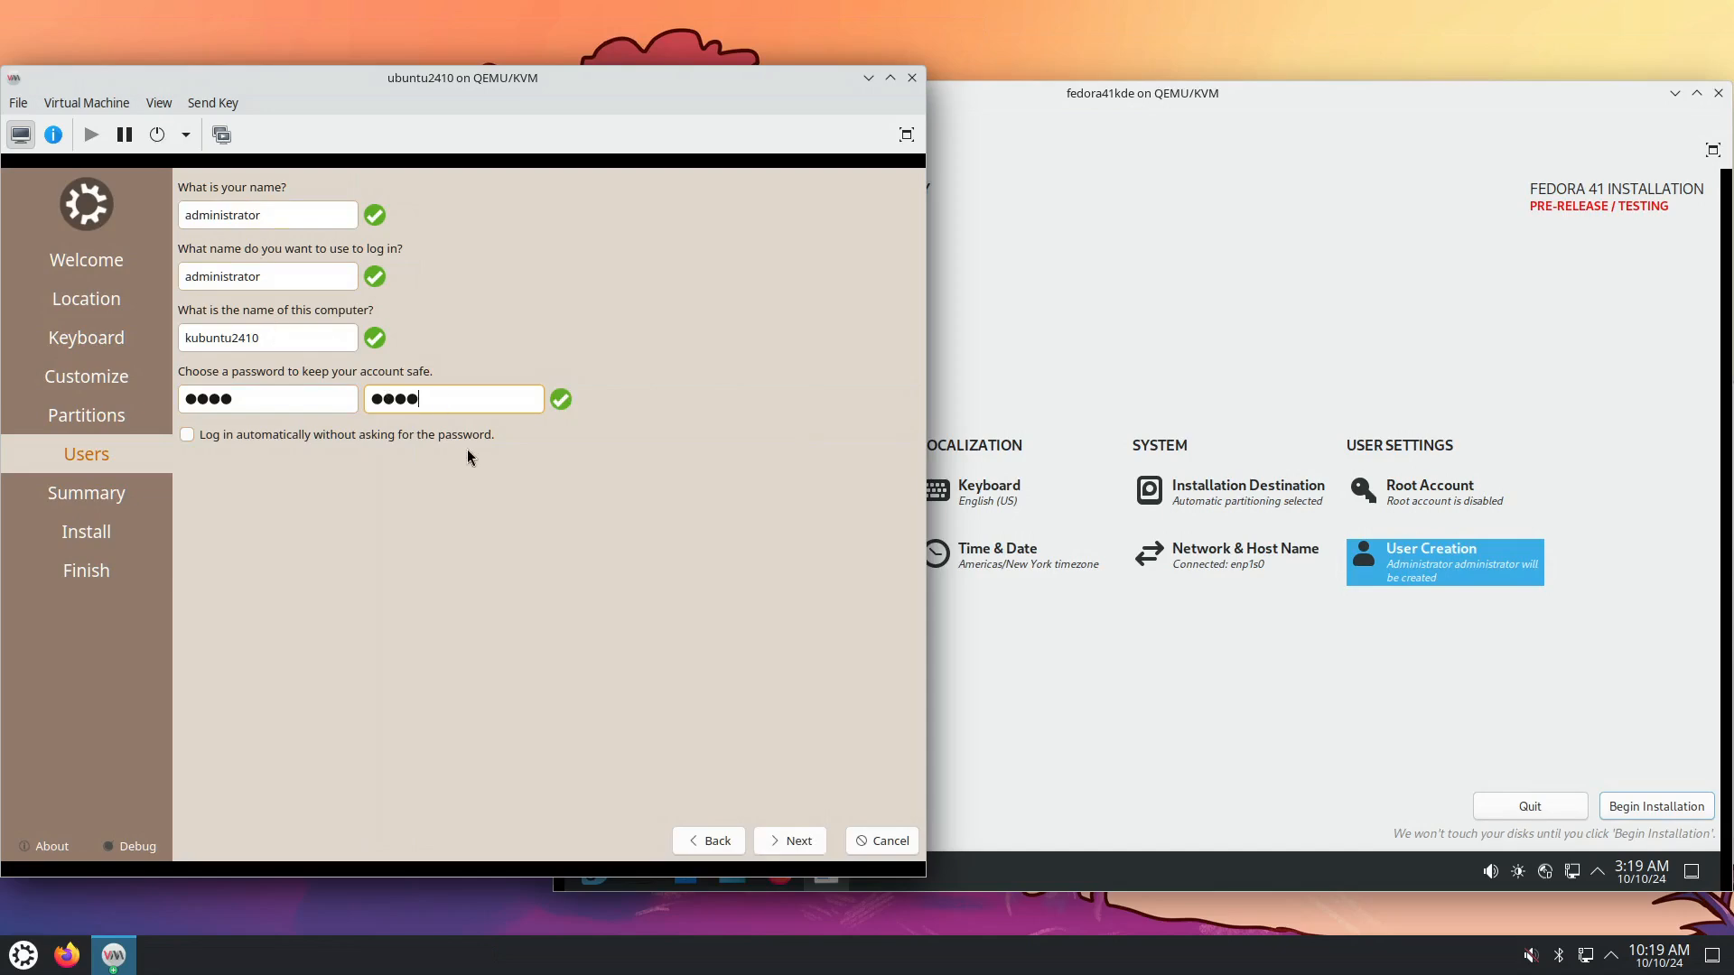
left_click(791, 843)
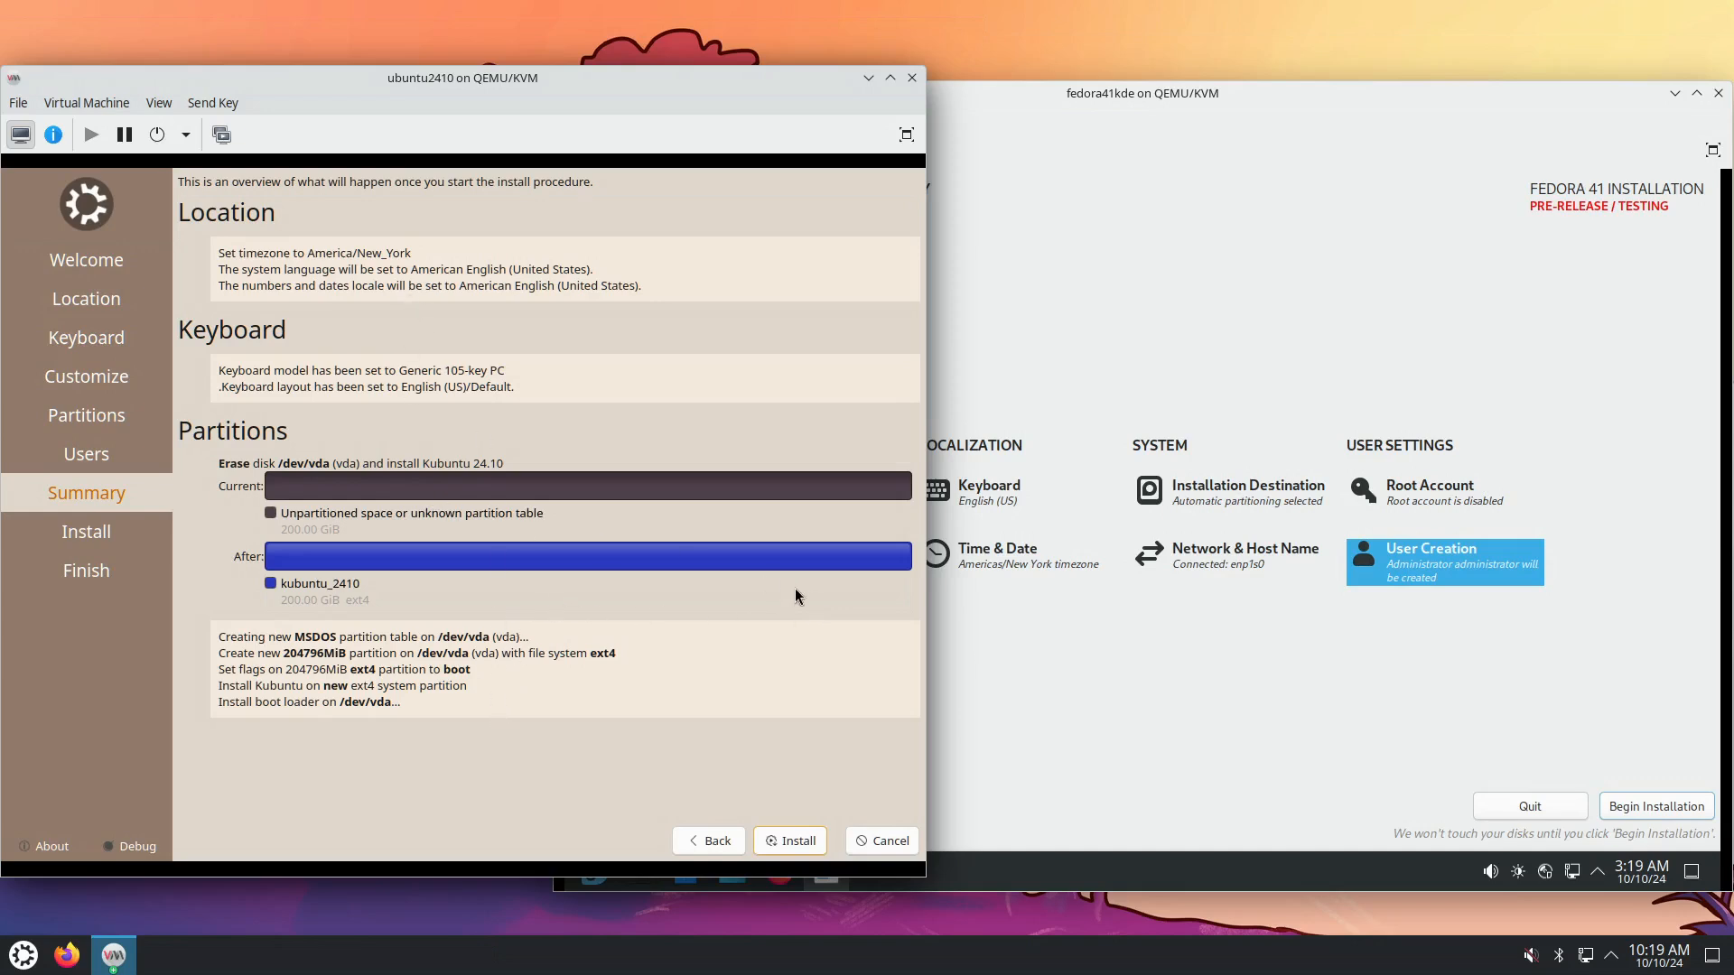
Begin the Fedora install, start Kubuntu's, confirm erasing /dev/vda, and check Fedora's progress.
left_click(1360, 723)
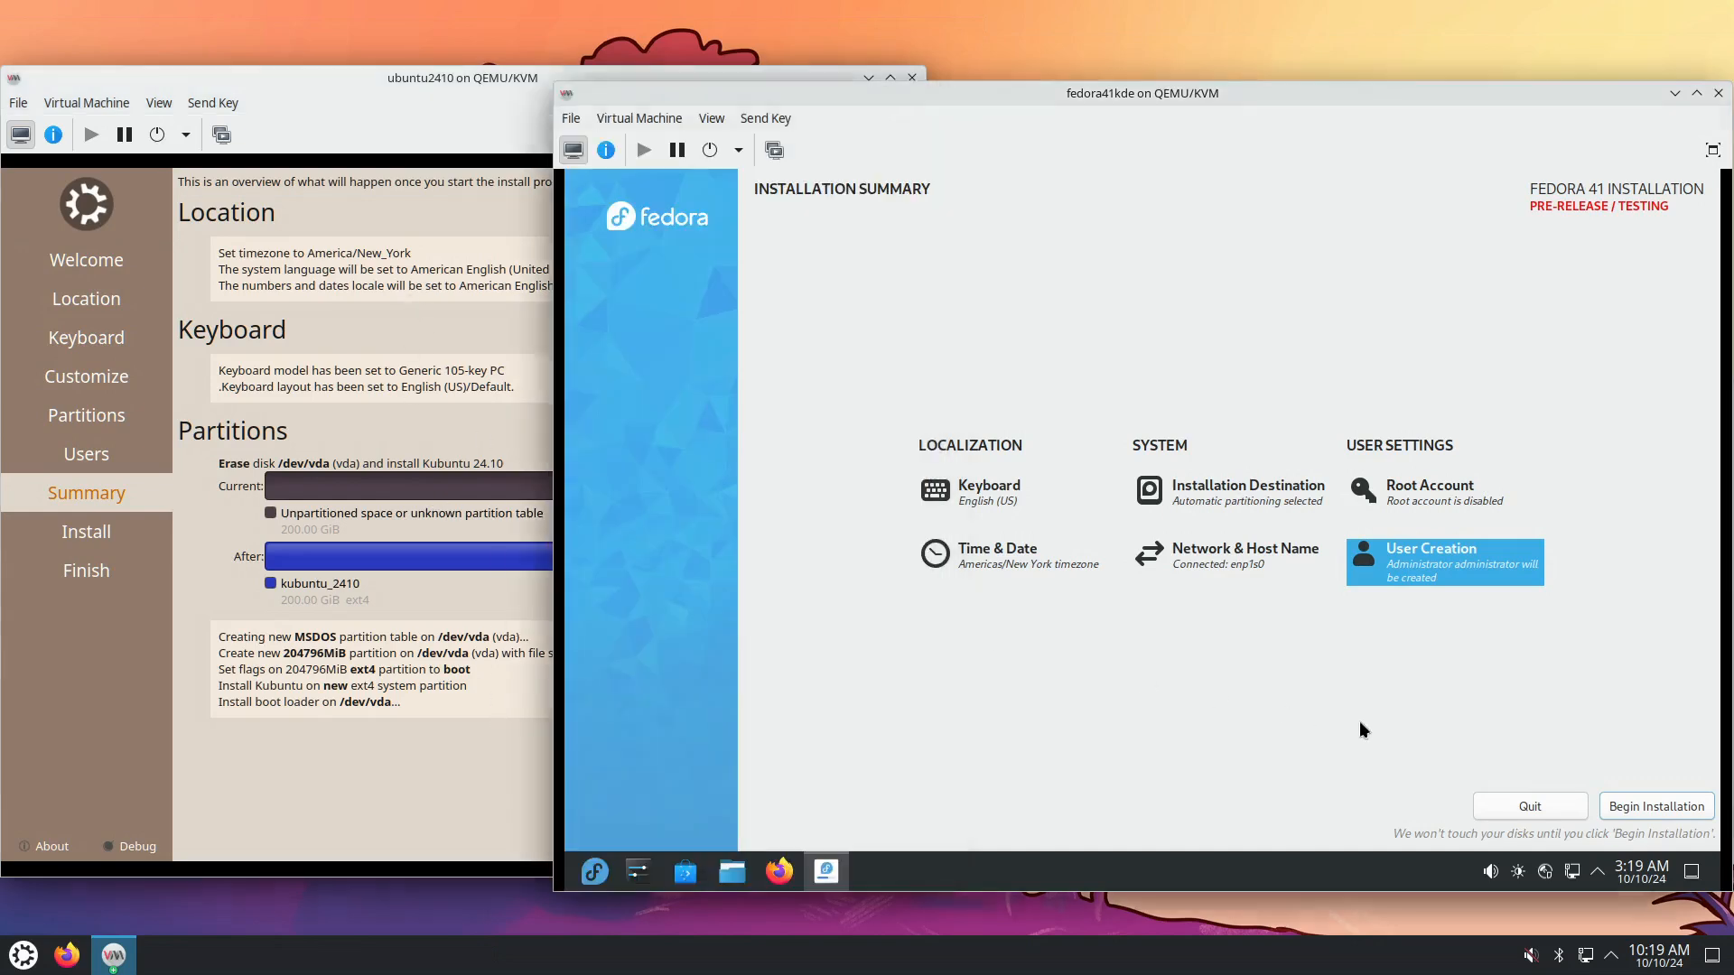
left_click(1656, 804)
left_click(502, 761)
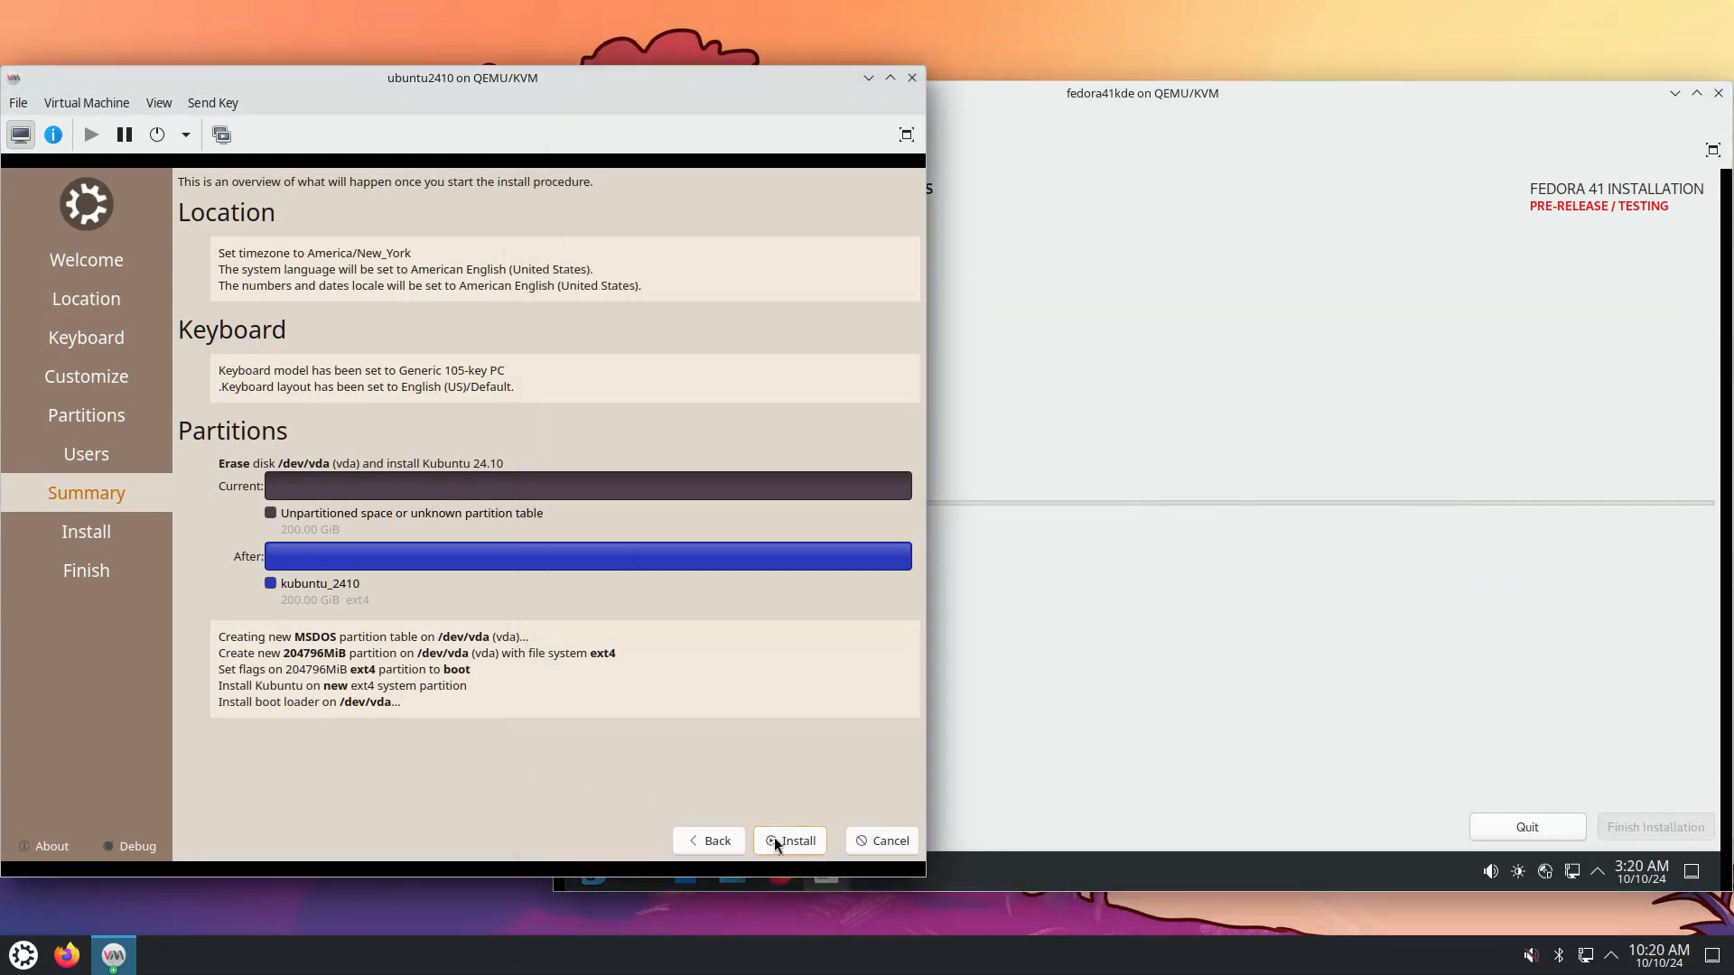
left_click(795, 846)
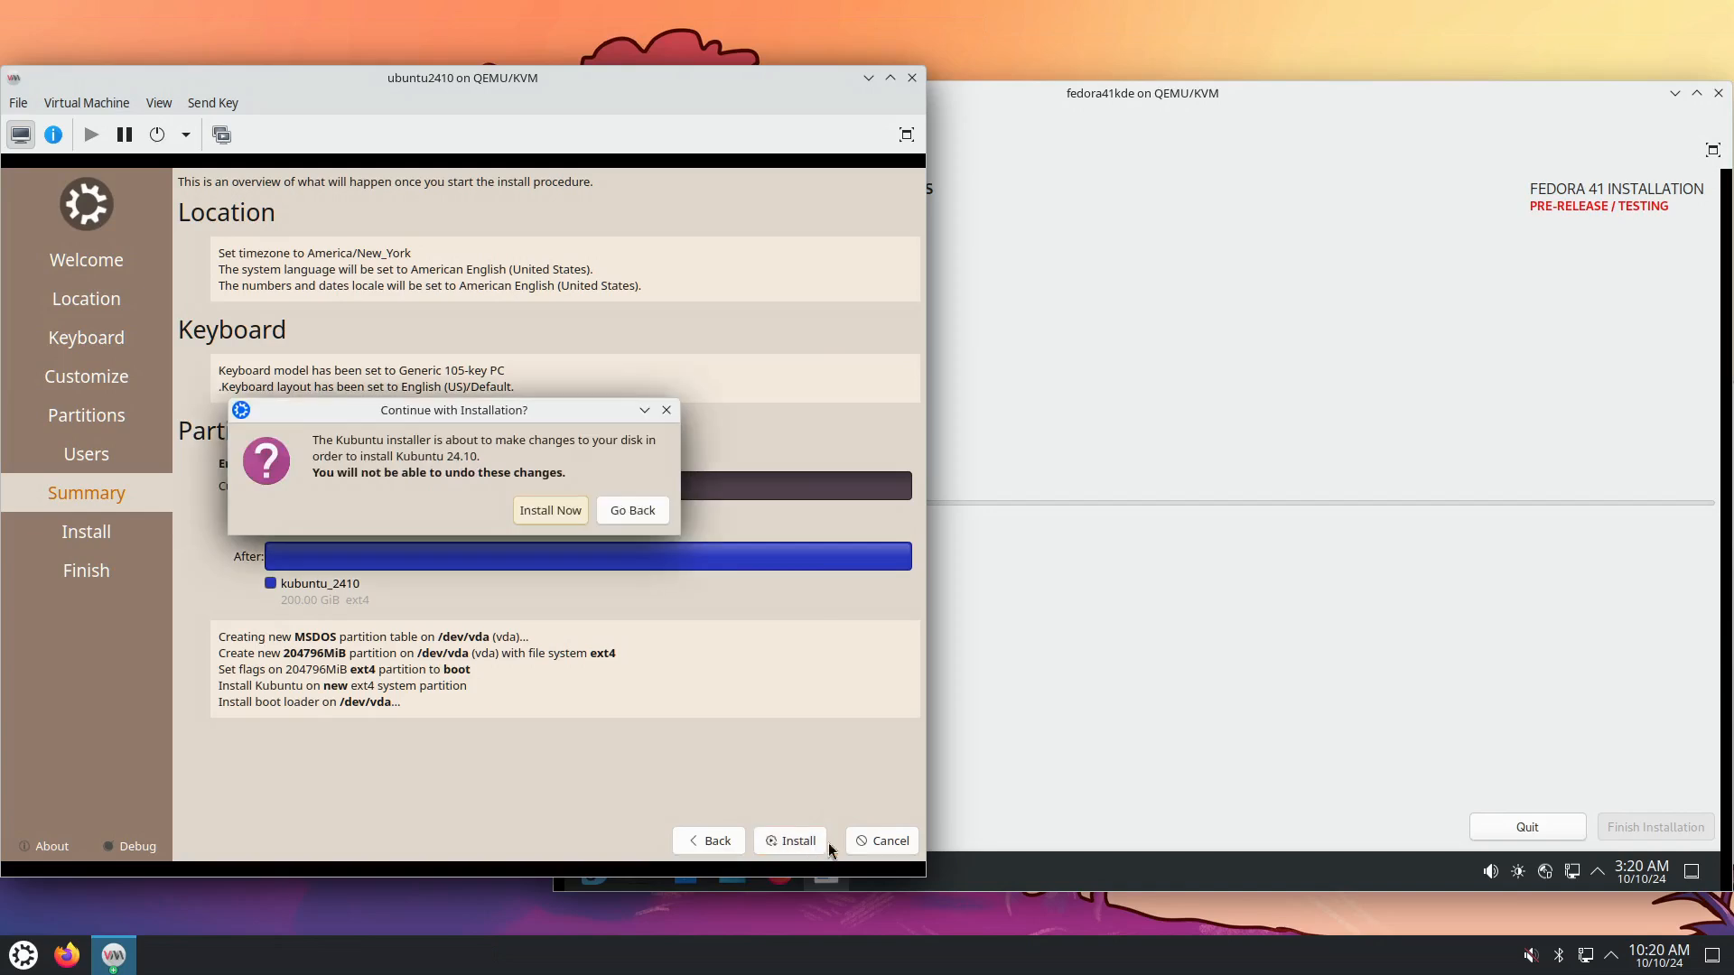
left_click(542, 509)
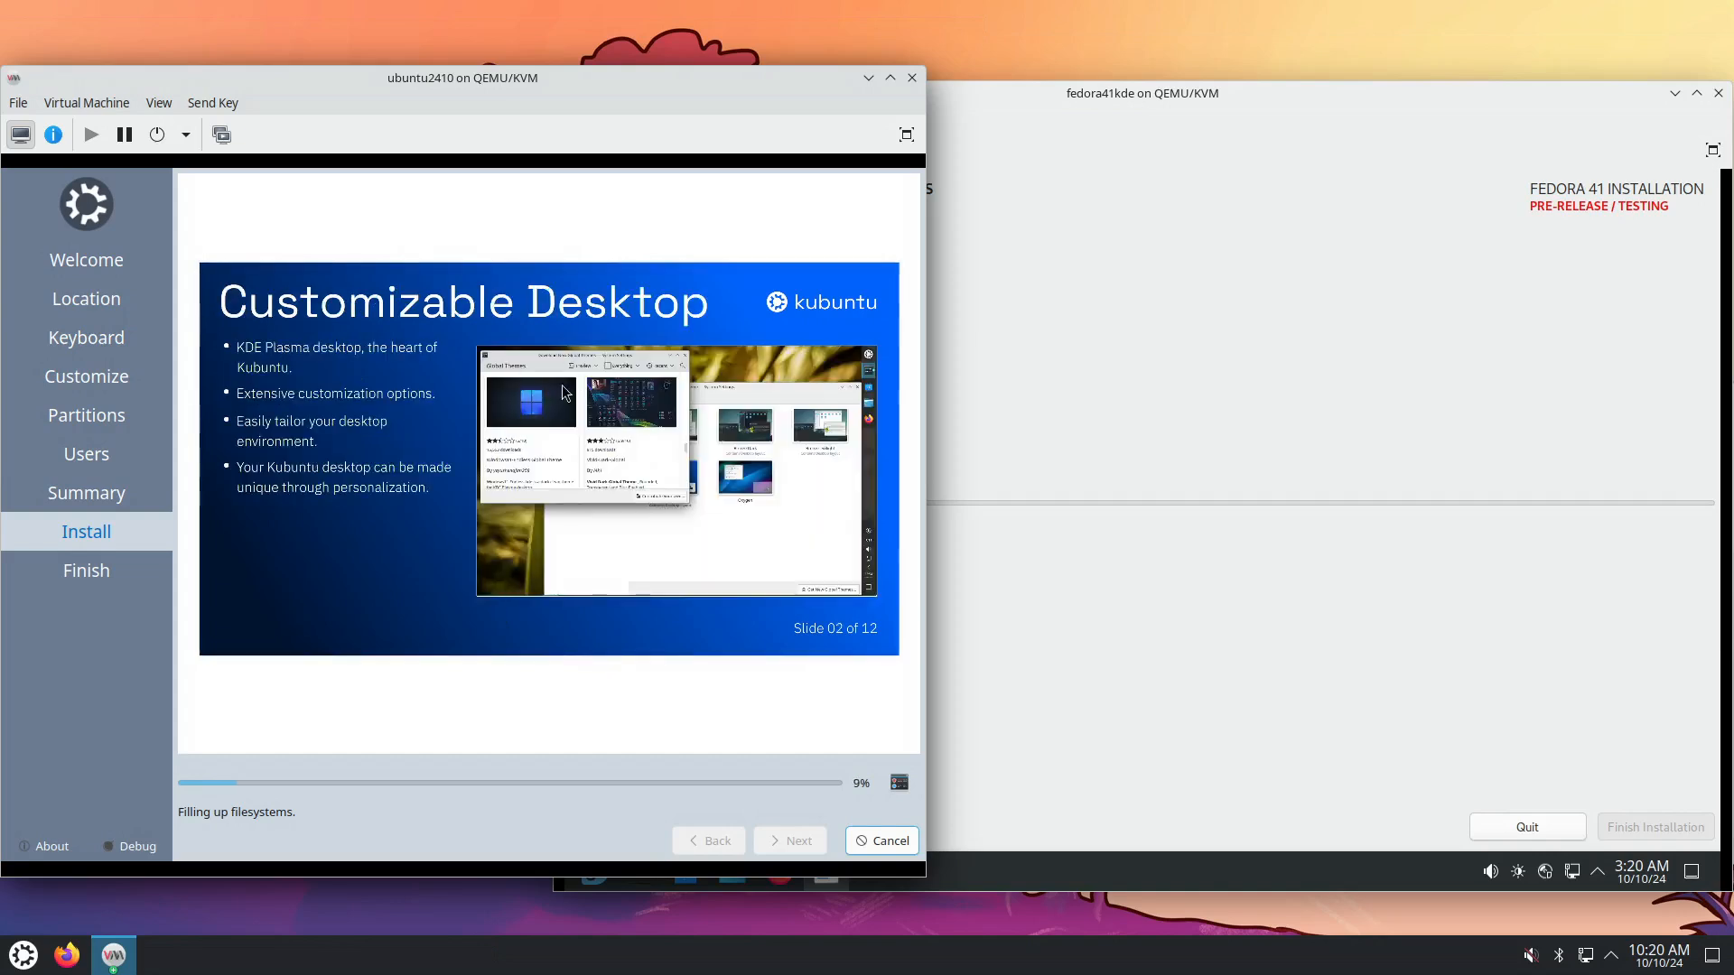
left_click(1253, 624)
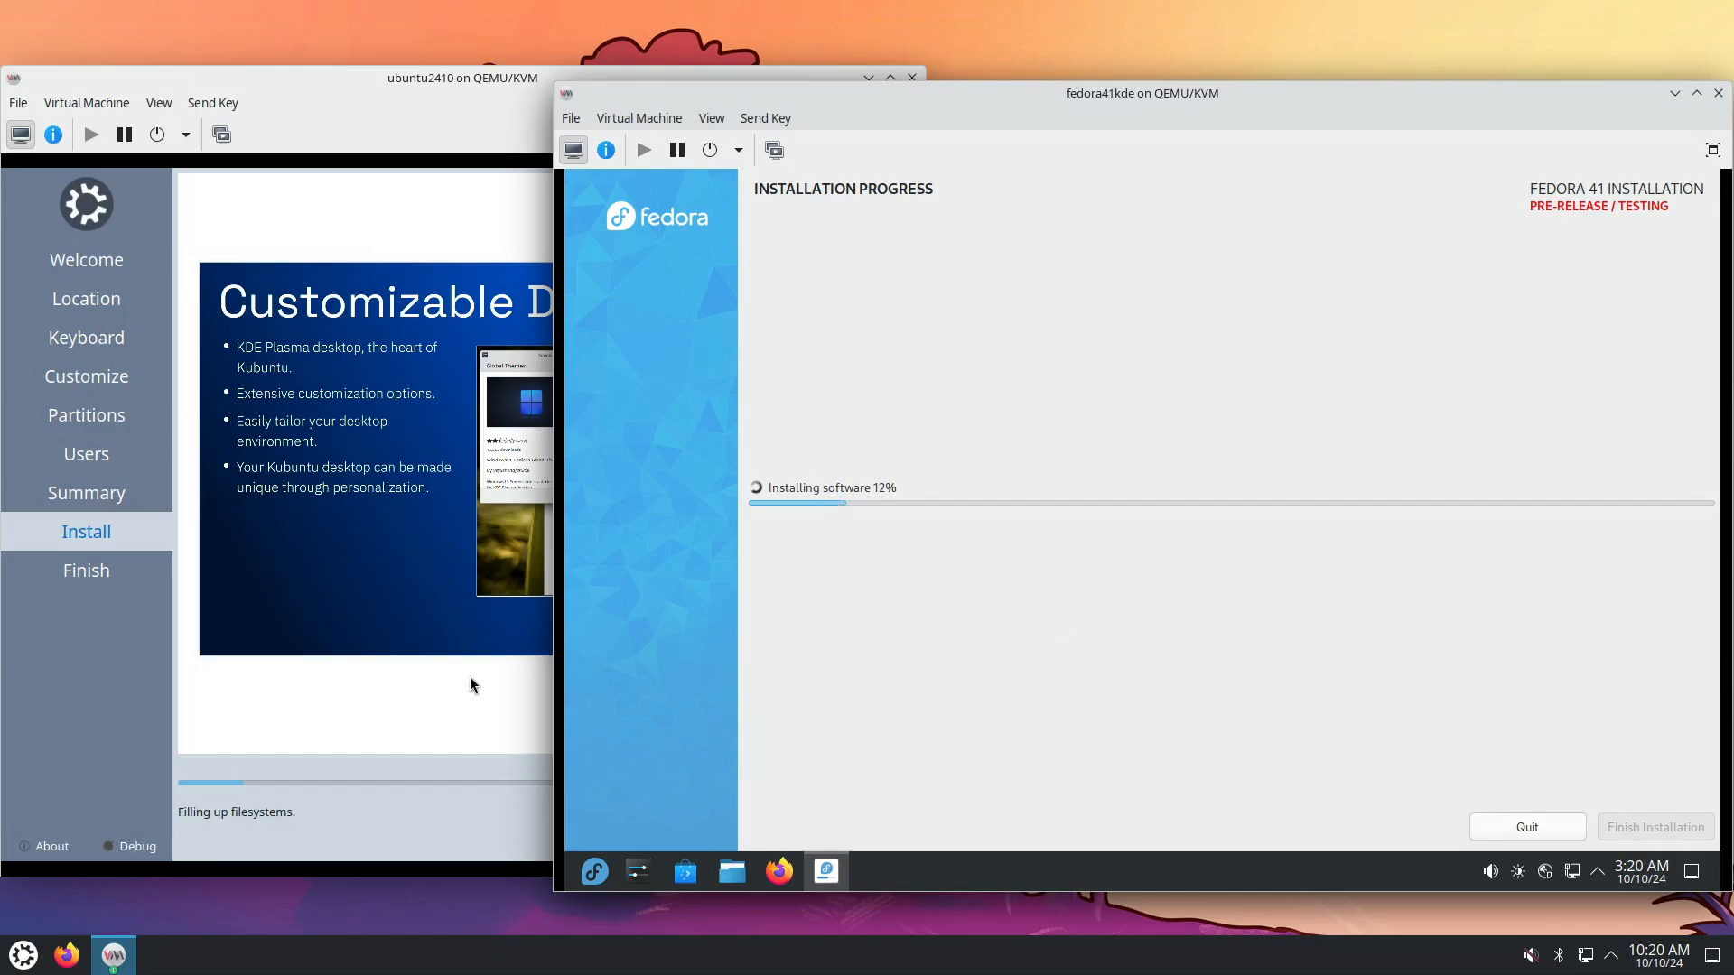
left_click(84, 731)
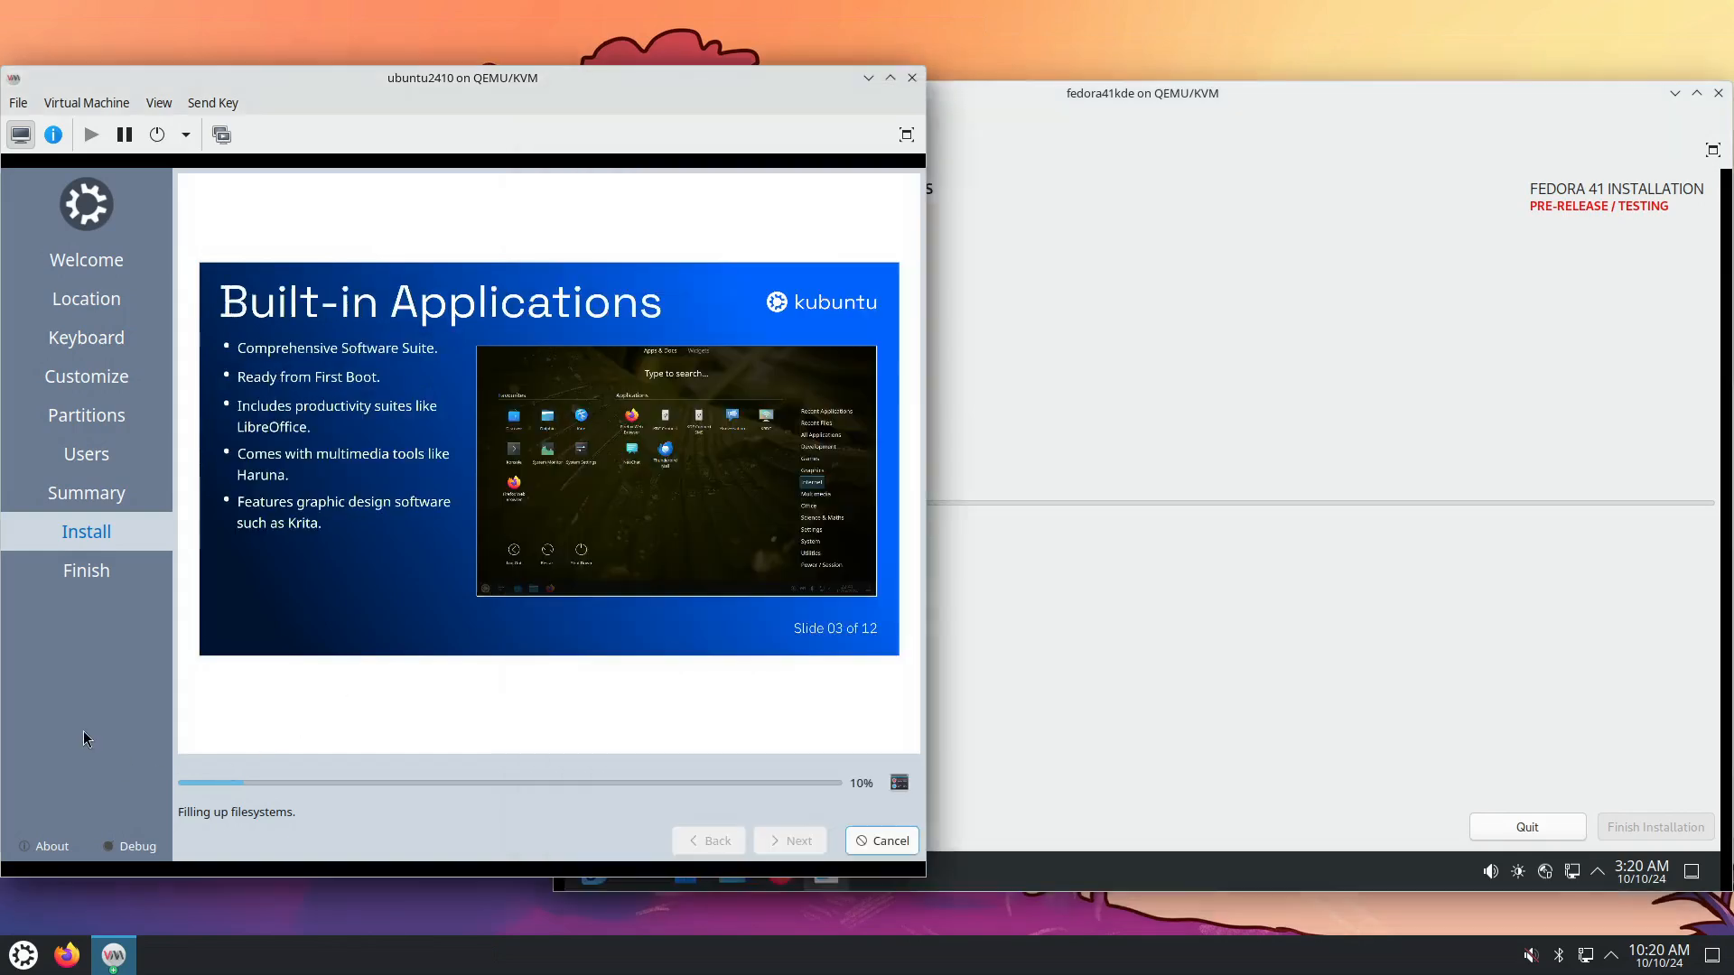
Browse Kubuntu's installation log, selecting 'rsync', then return to the slideshow while both installs finish.
left_click(900, 784)
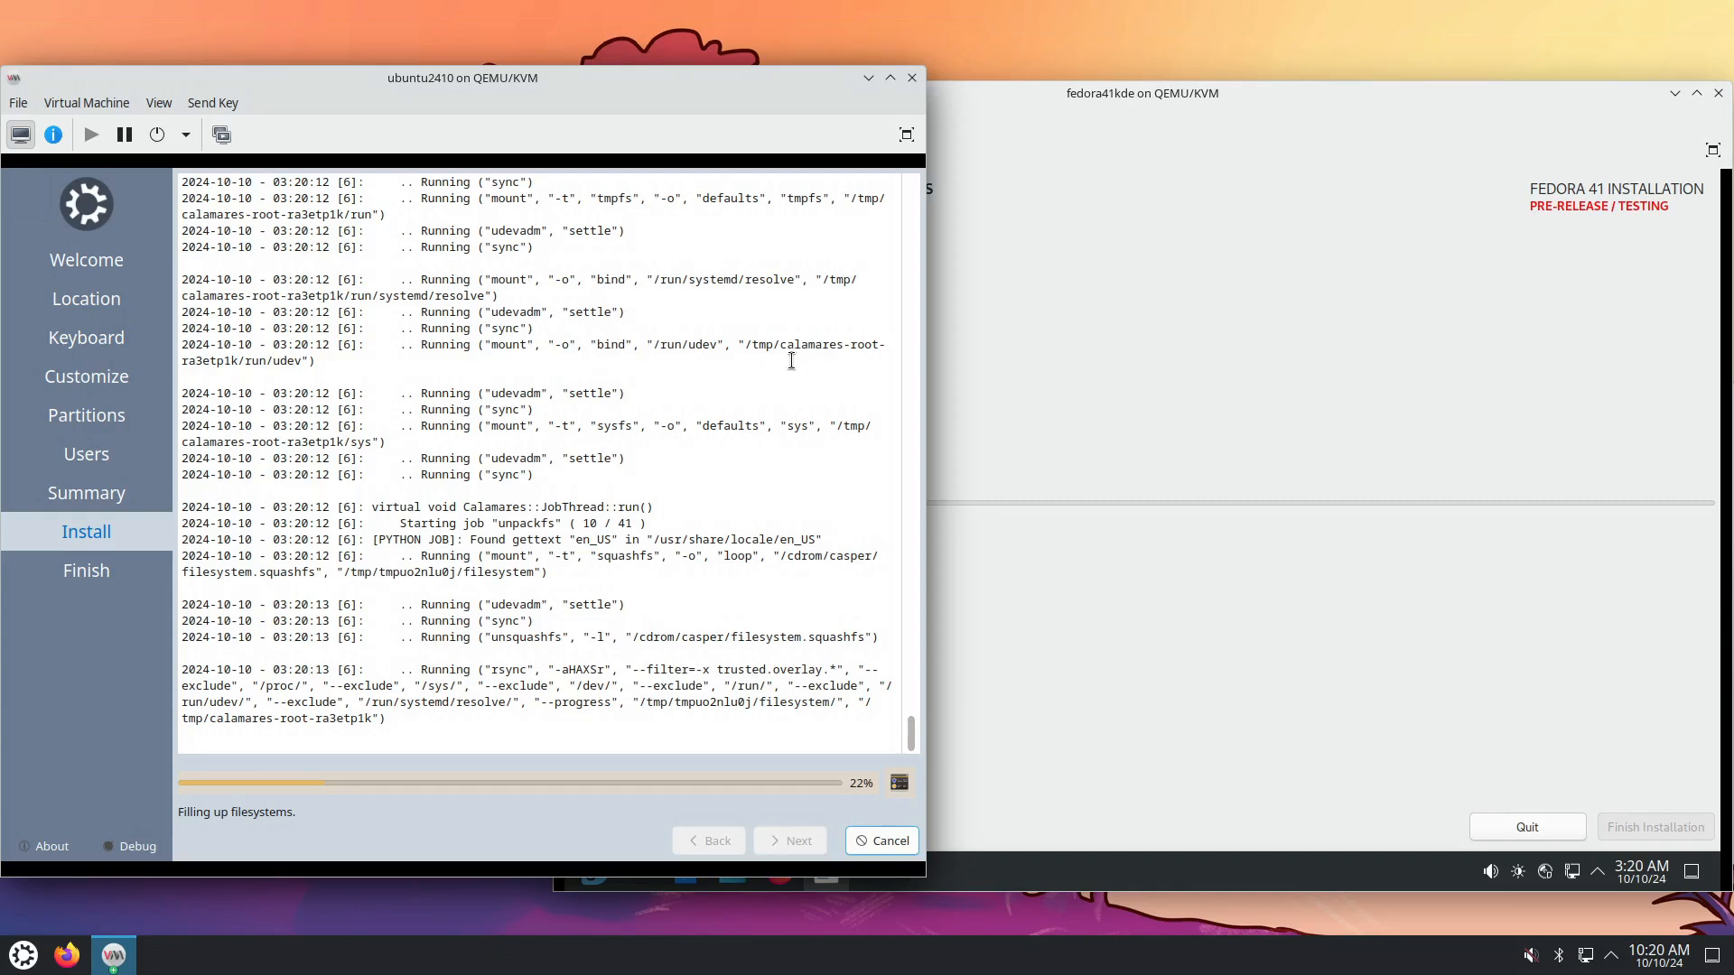
left_click_drag(782, 345, 845, 345)
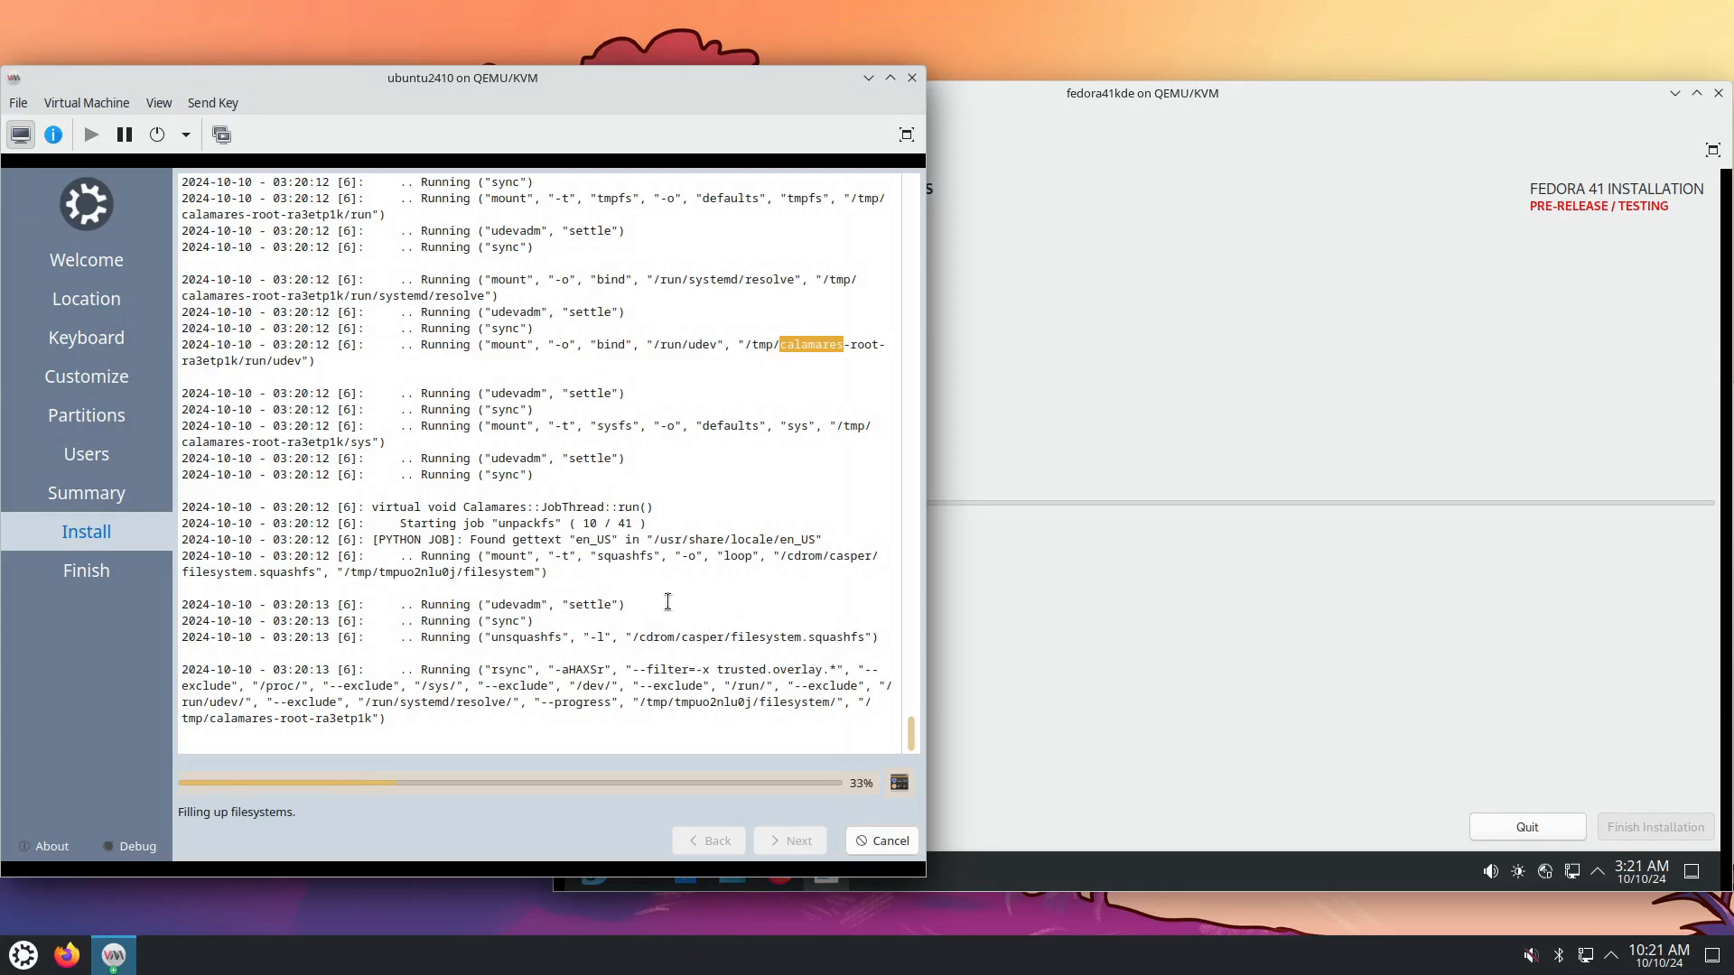
double_click(508, 669)
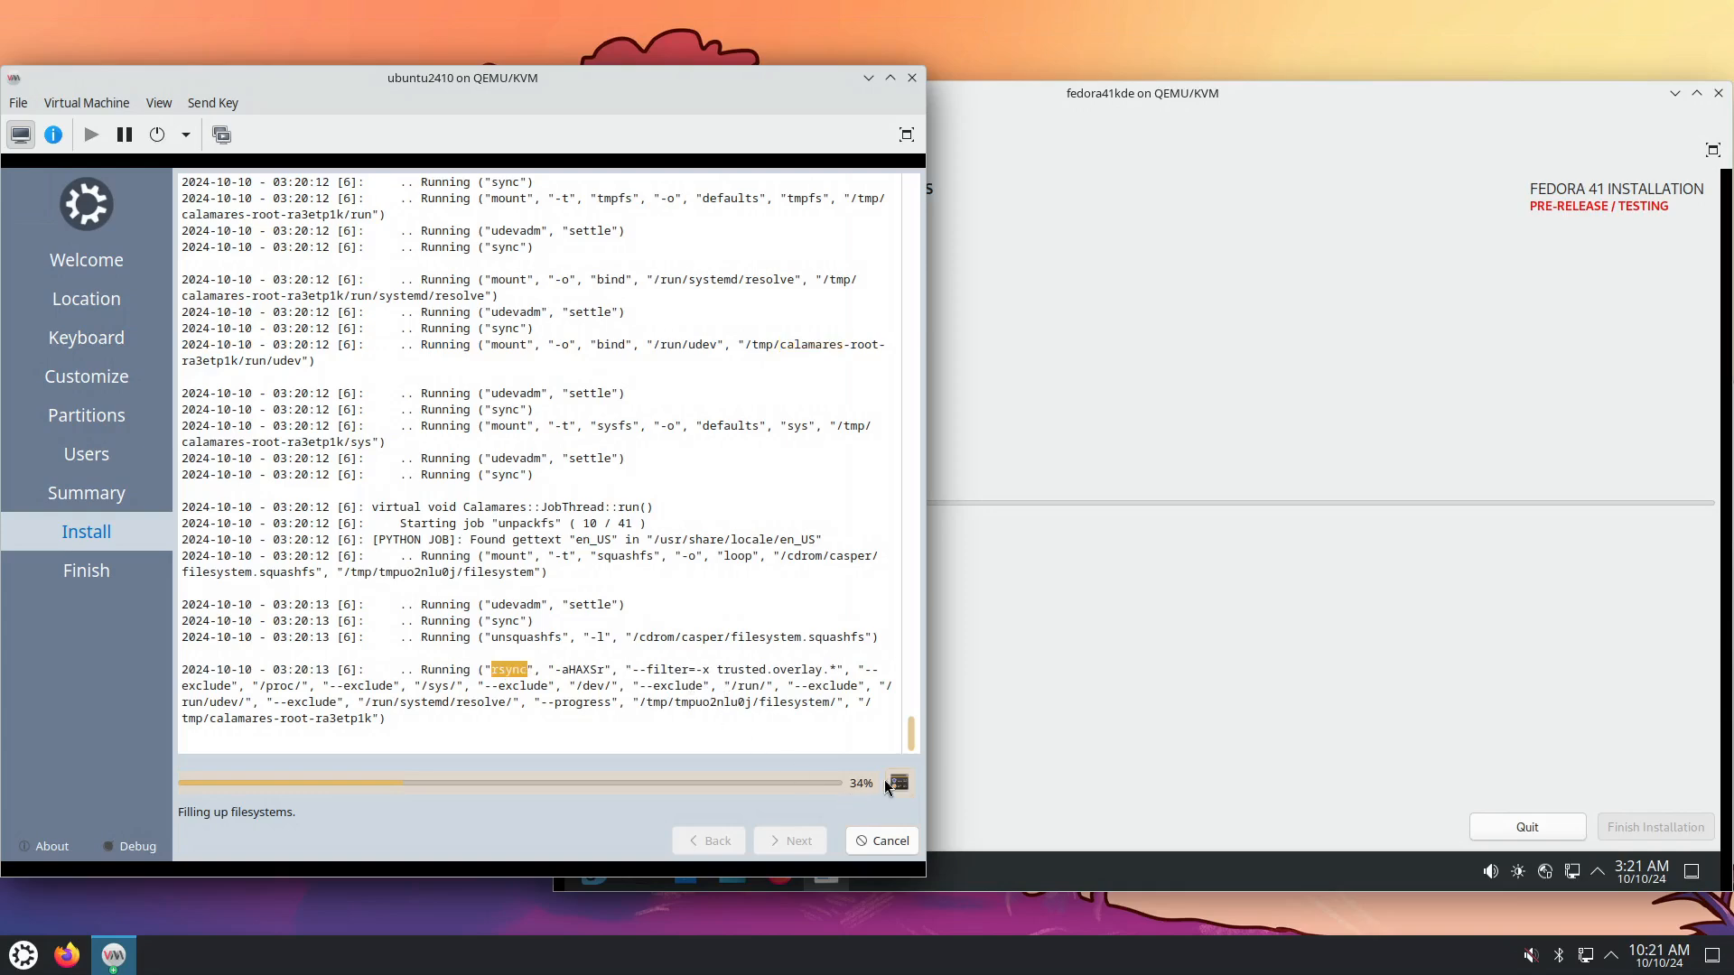
scroll(713, 472, "up", 1)
scroll(713, 472, "up", 9)
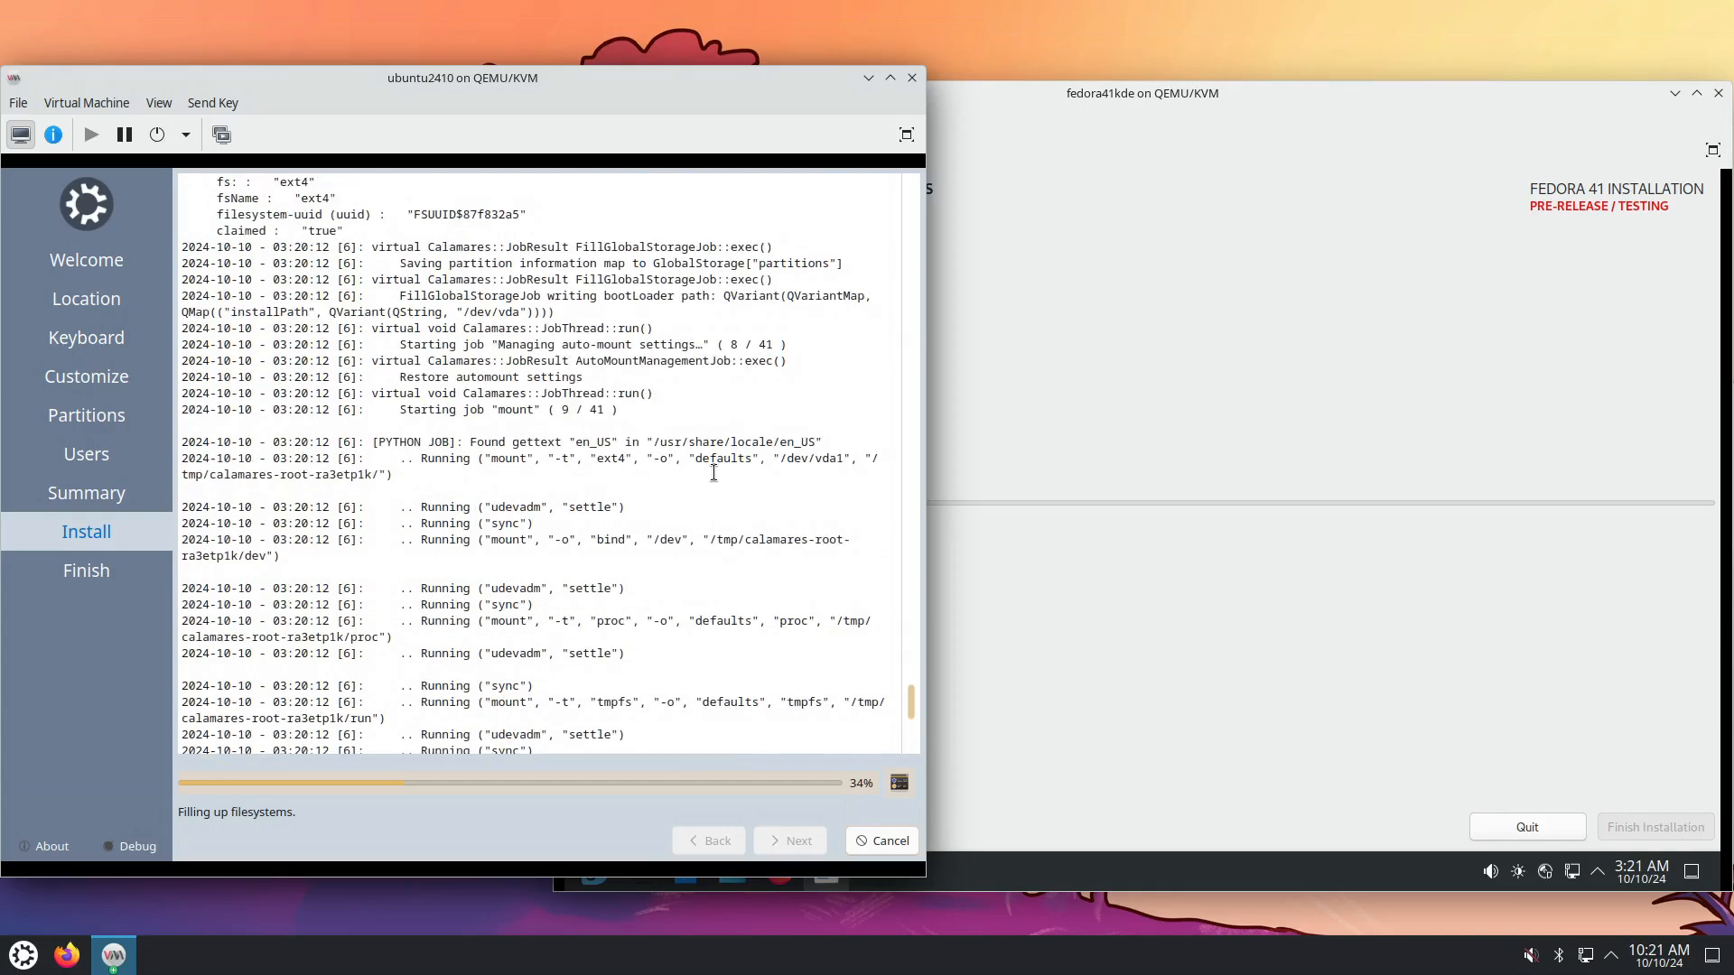
scroll(714, 472, "up", 8)
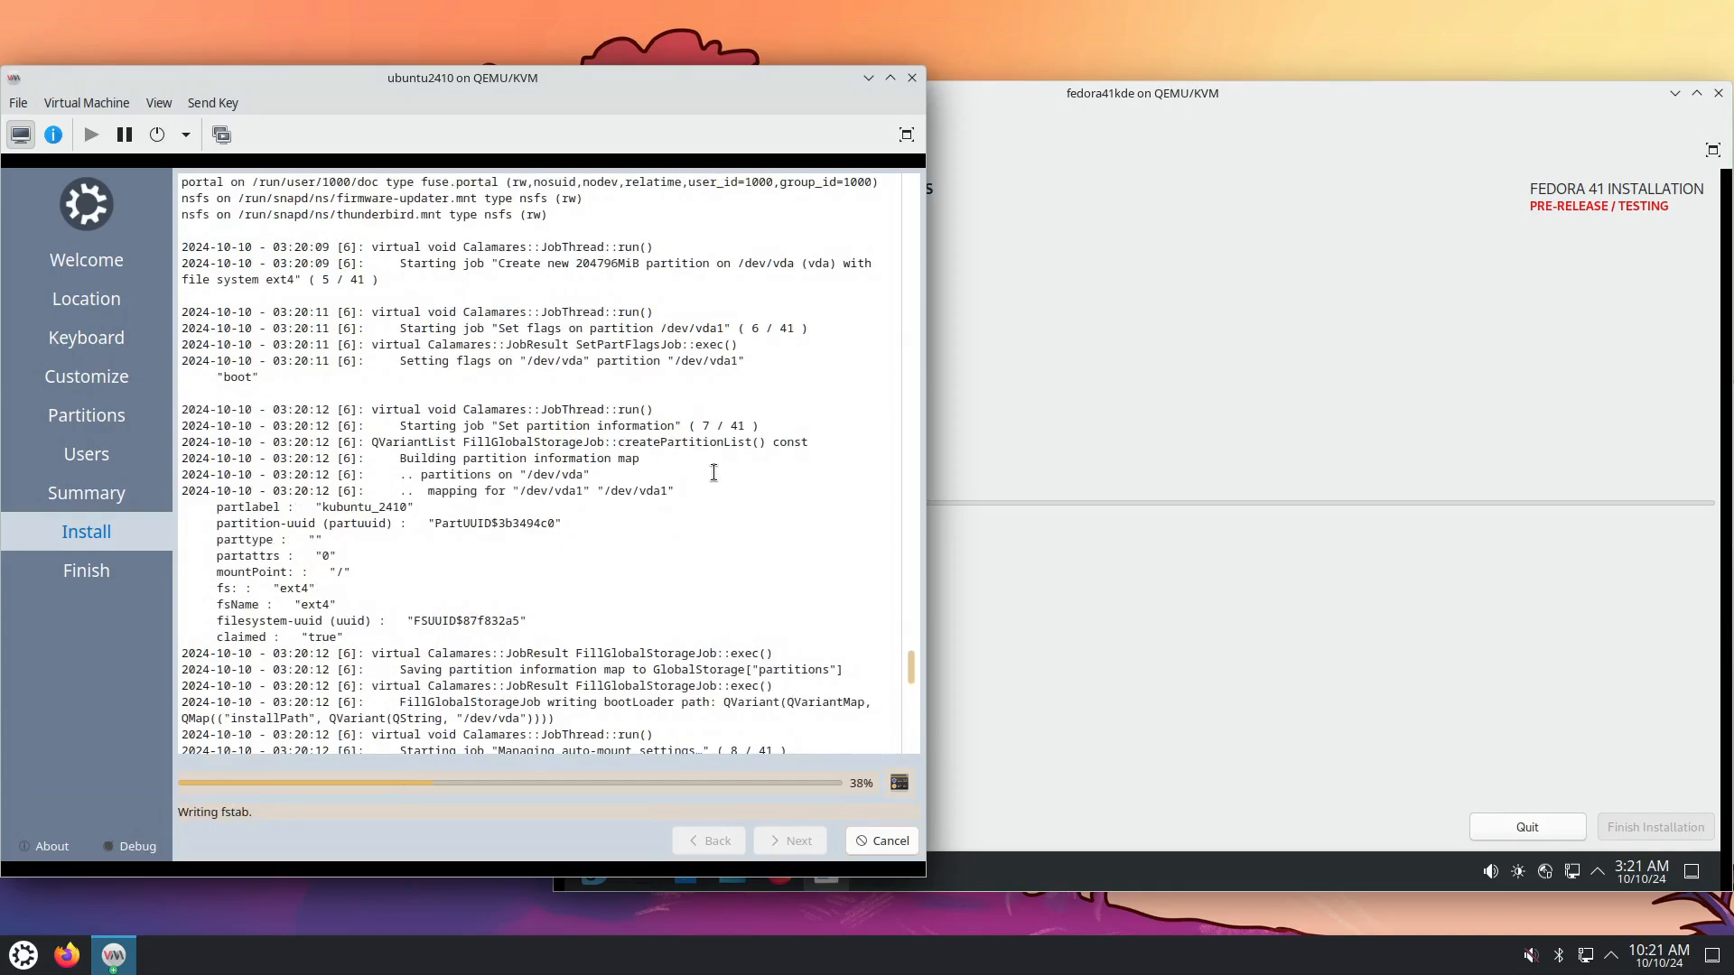
scroll(713, 472, "down", 12)
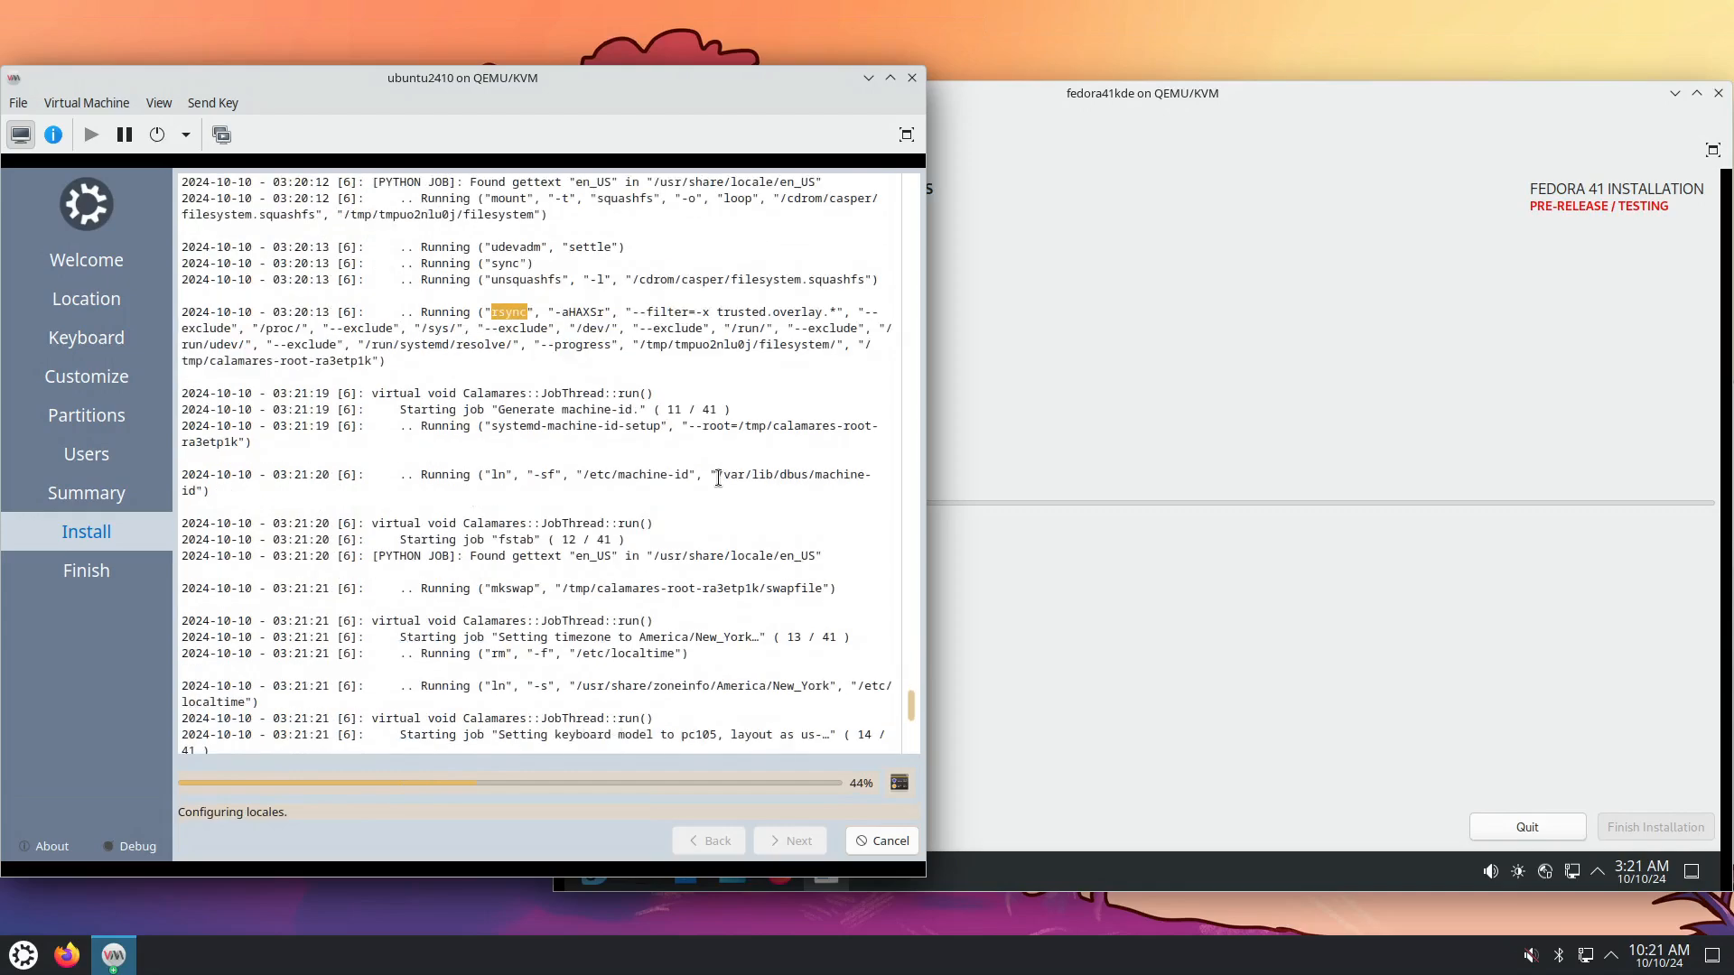
scroll(719, 479, "down", 10)
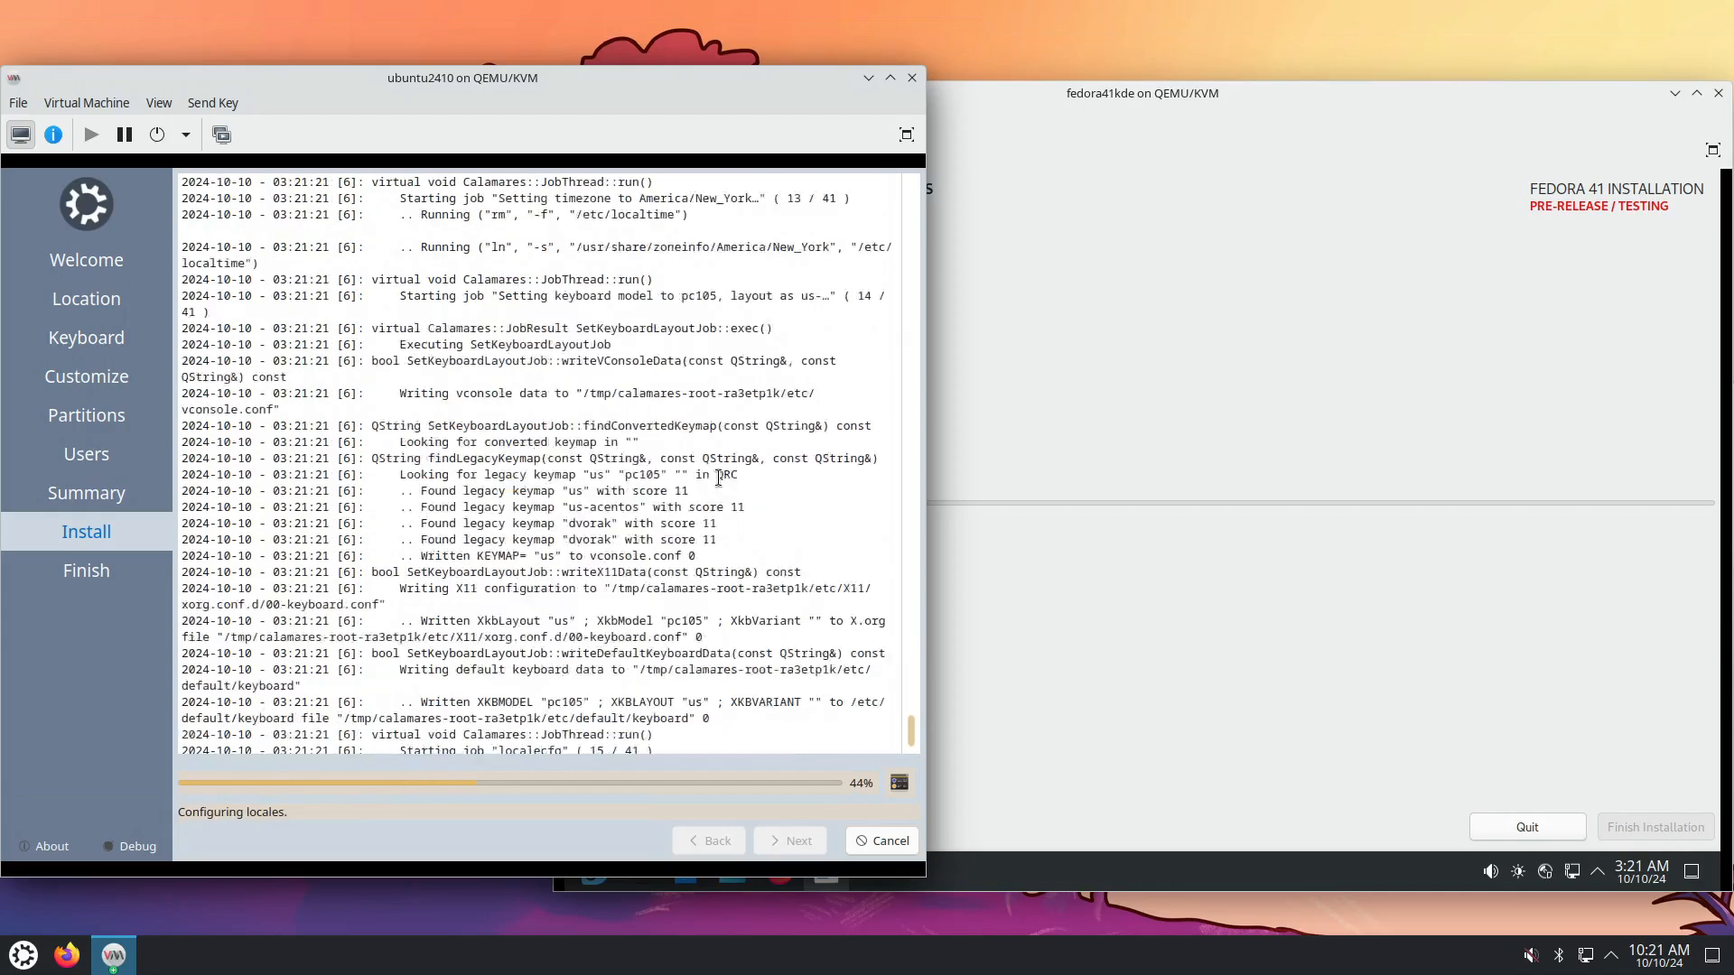
left_click(900, 785)
left_click(1110, 636)
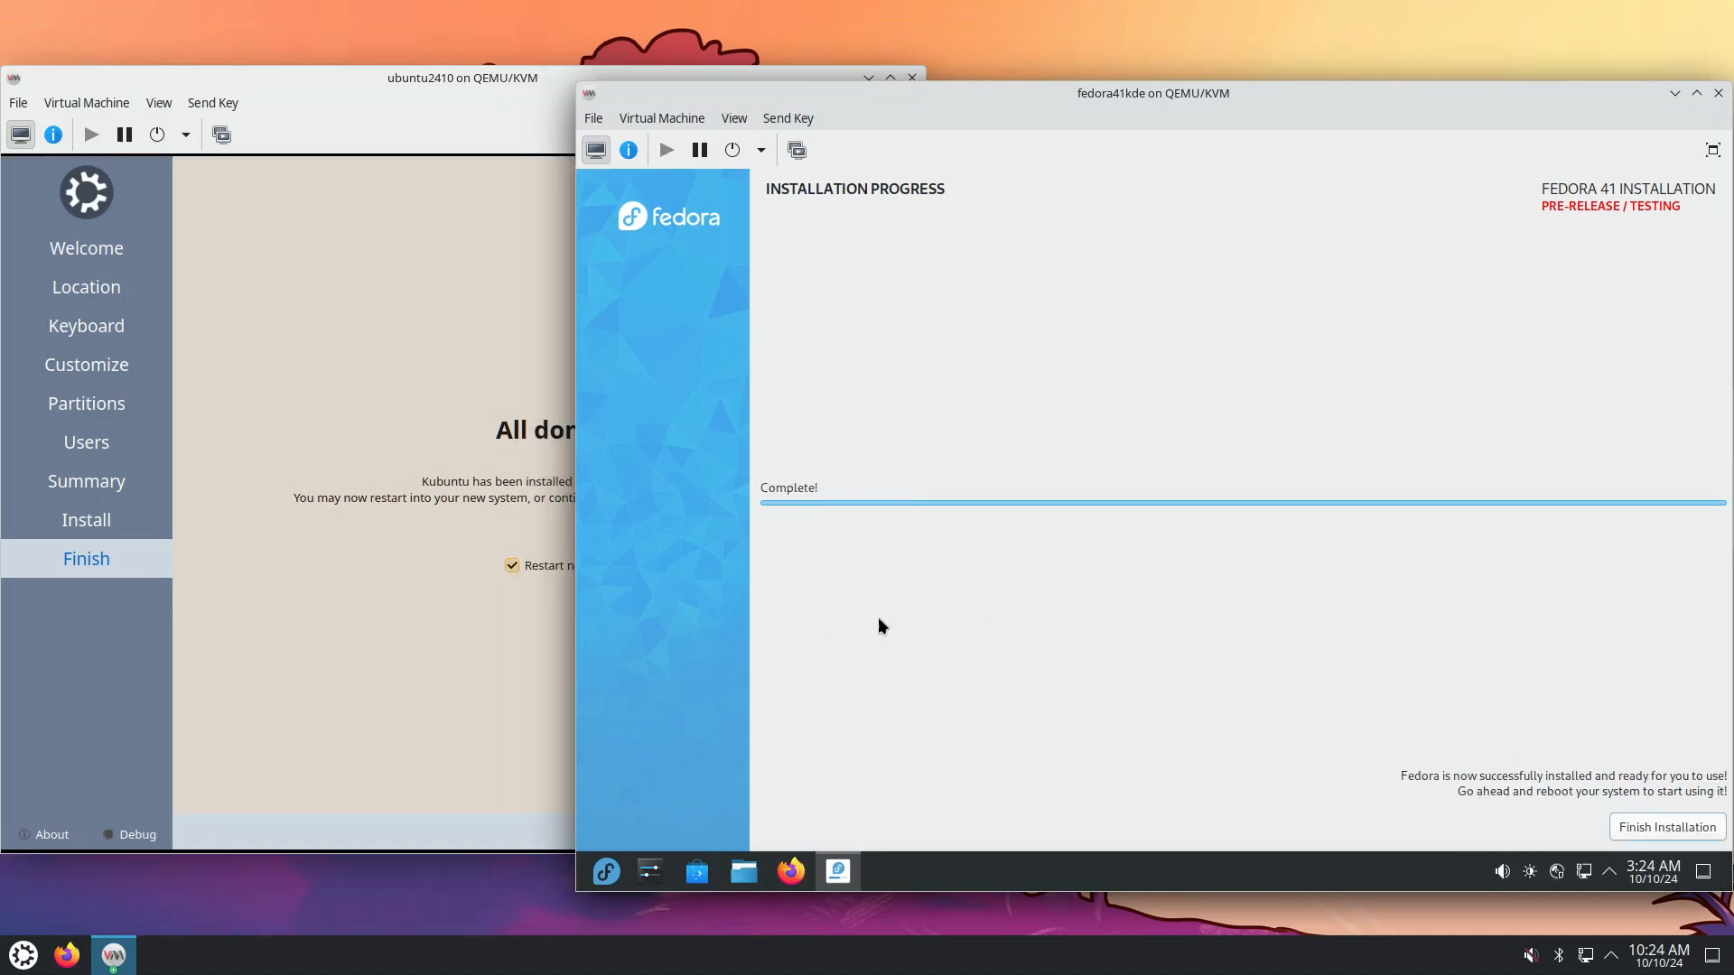
Switch between the VM windows, then close Kubuntu's All done page to restart ubuntu2410.
left_click(454, 693)
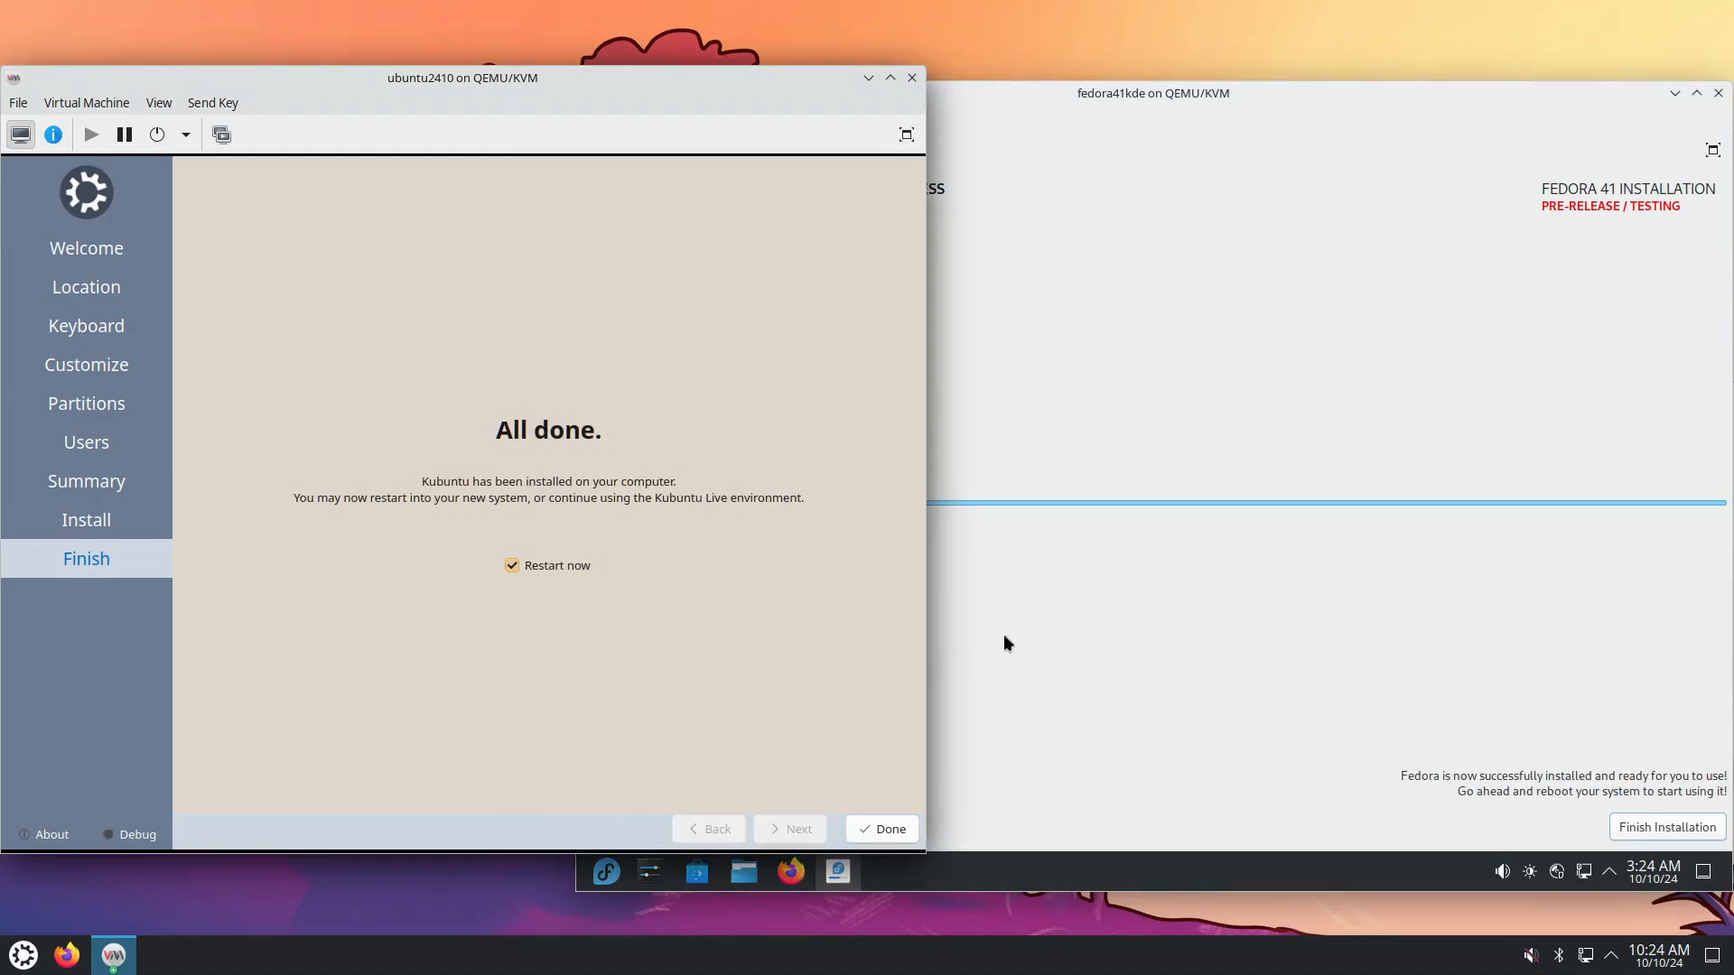
left_click(1035, 623)
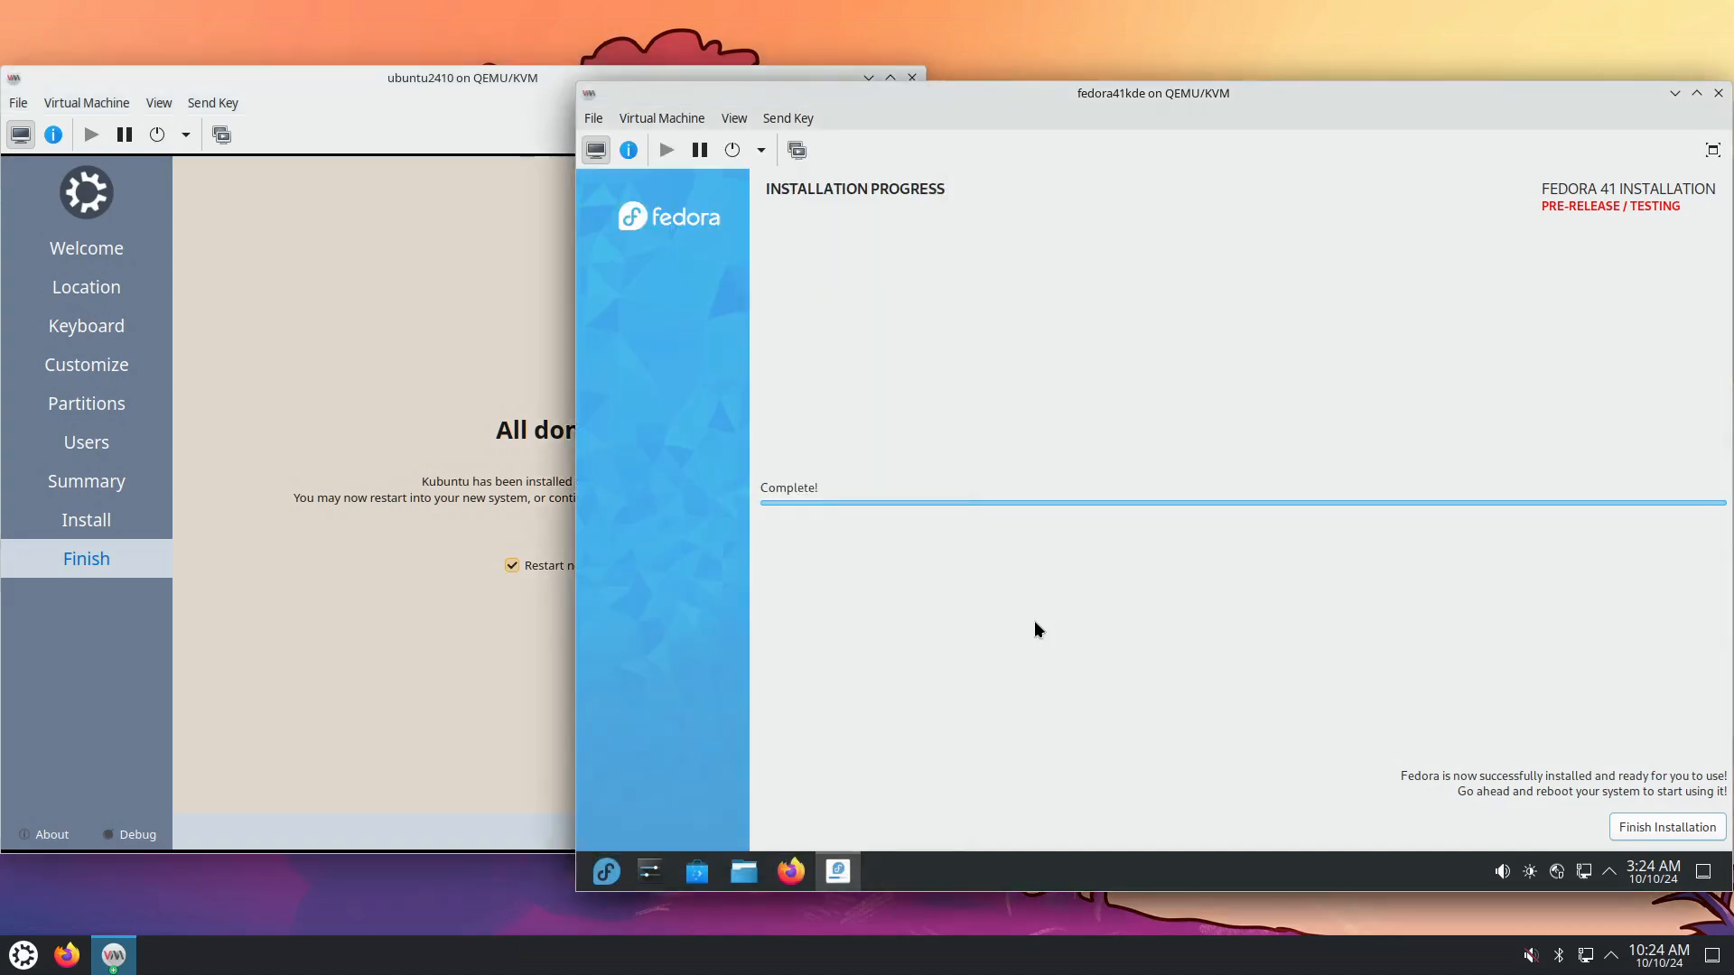
left_click(494, 720)
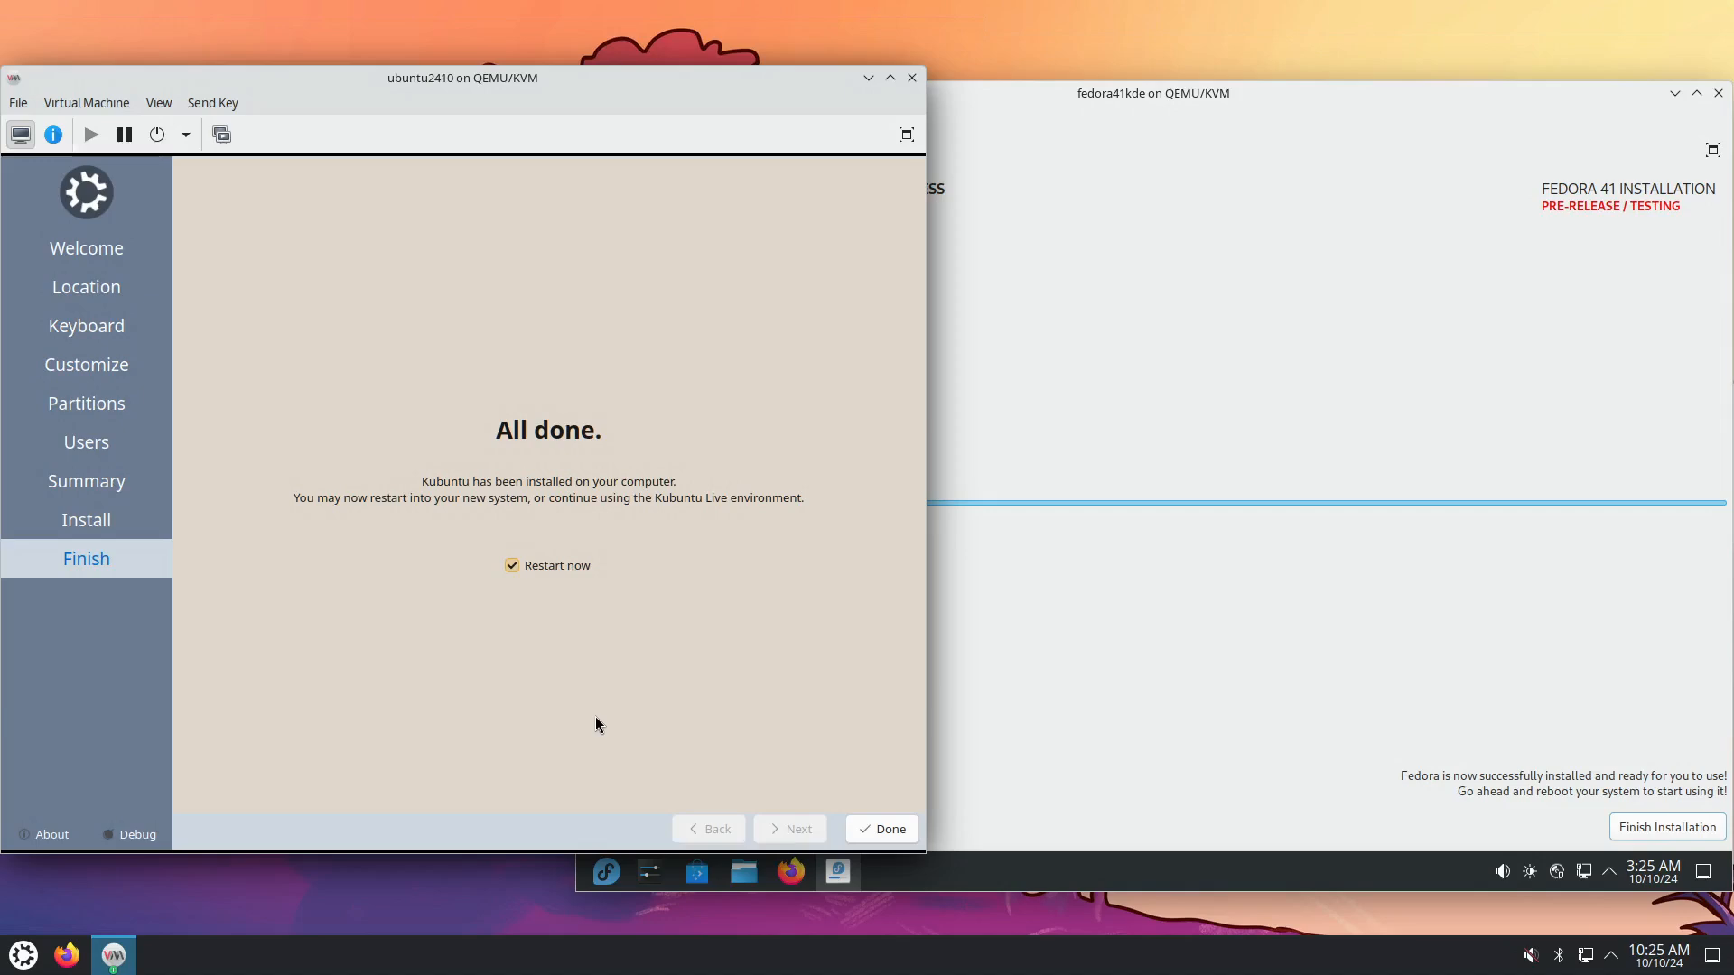
left_click(885, 831)
Finish the Fedora installer and restart the Fedora live system via the launcher's Restart Now.
left_click(1316, 718)
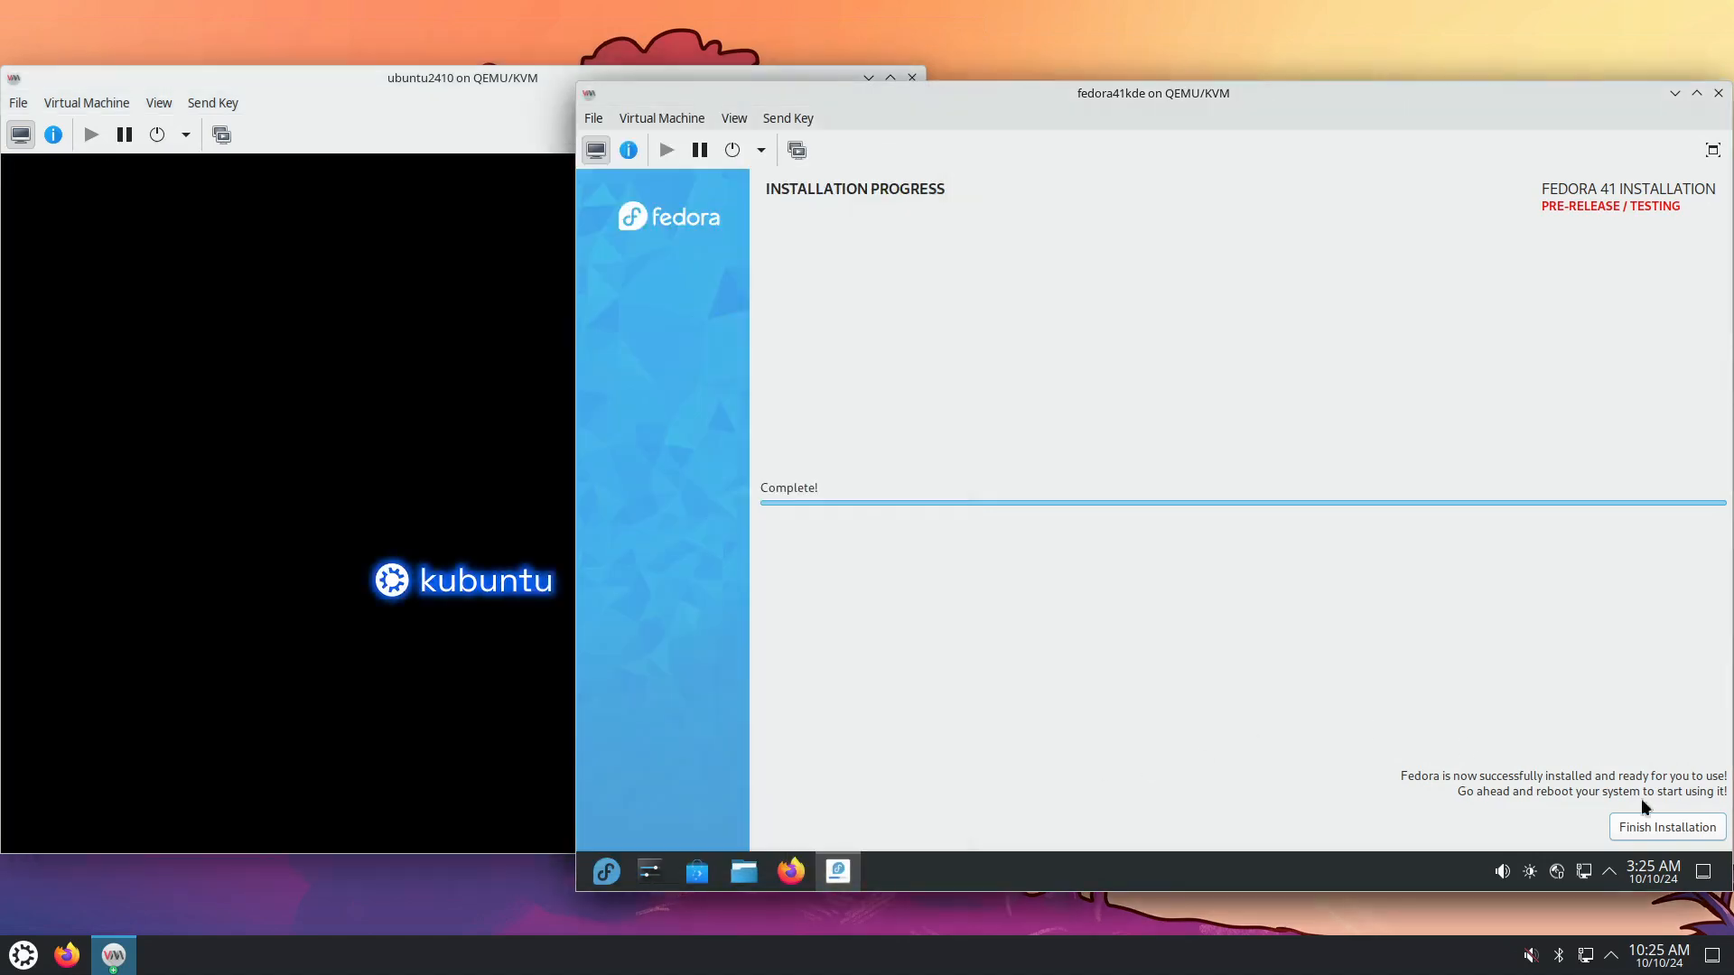
left_click(1683, 831)
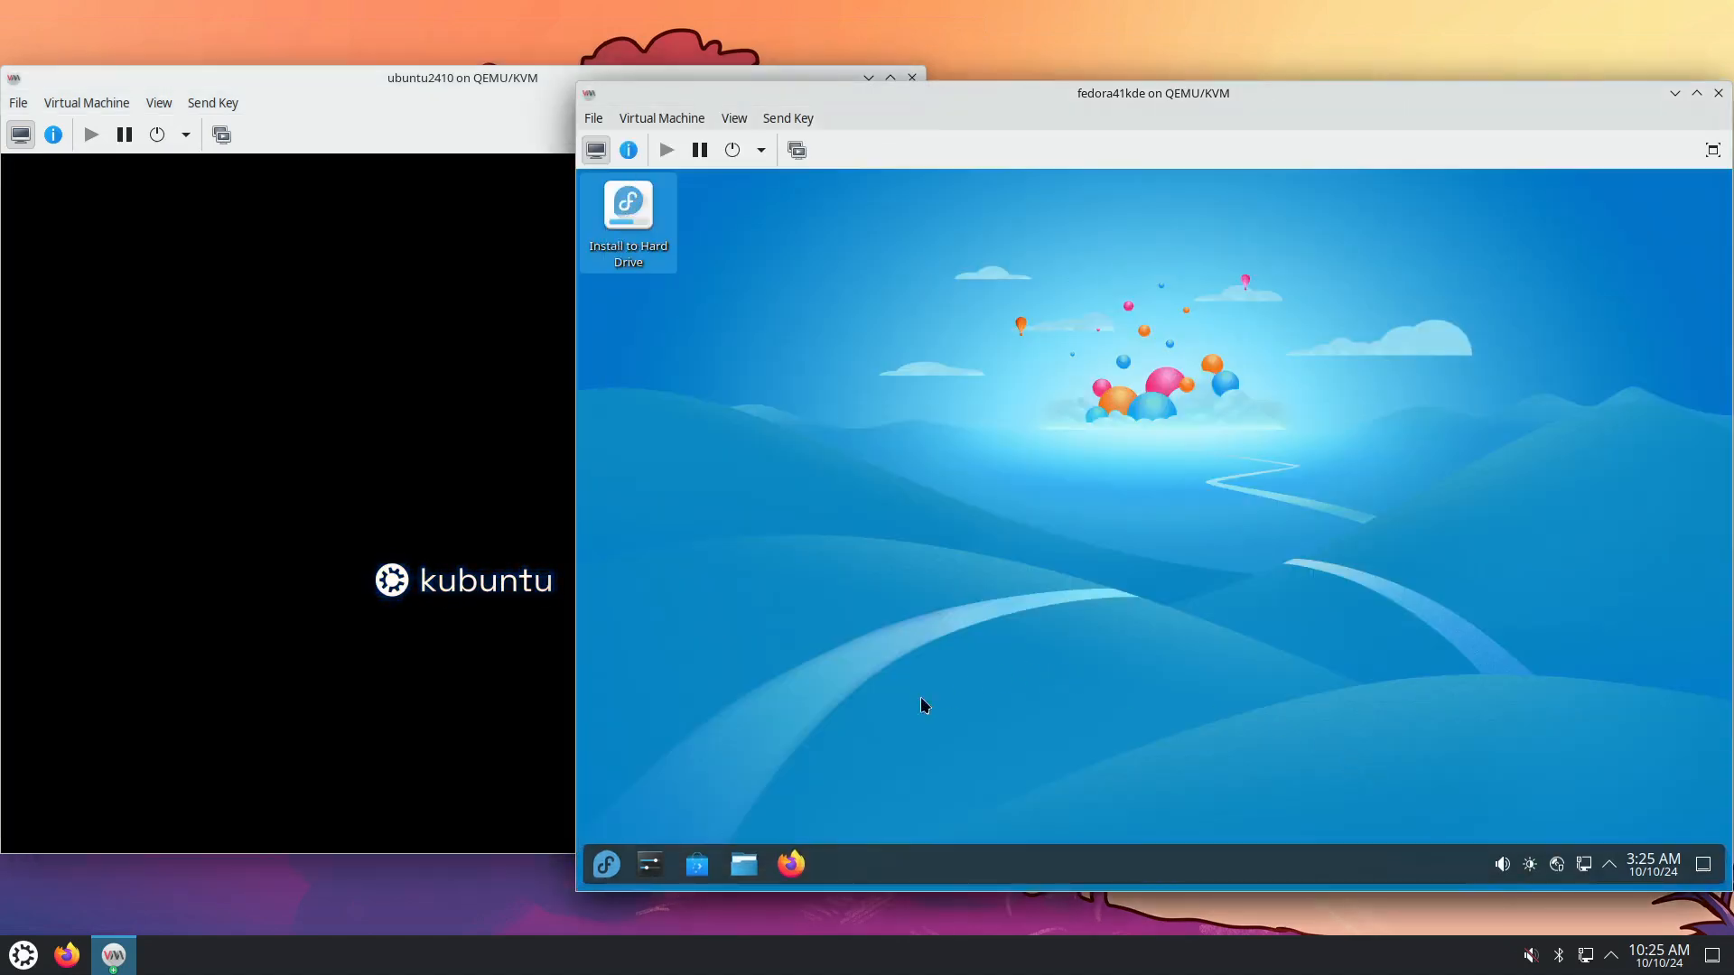
left_click(604, 869)
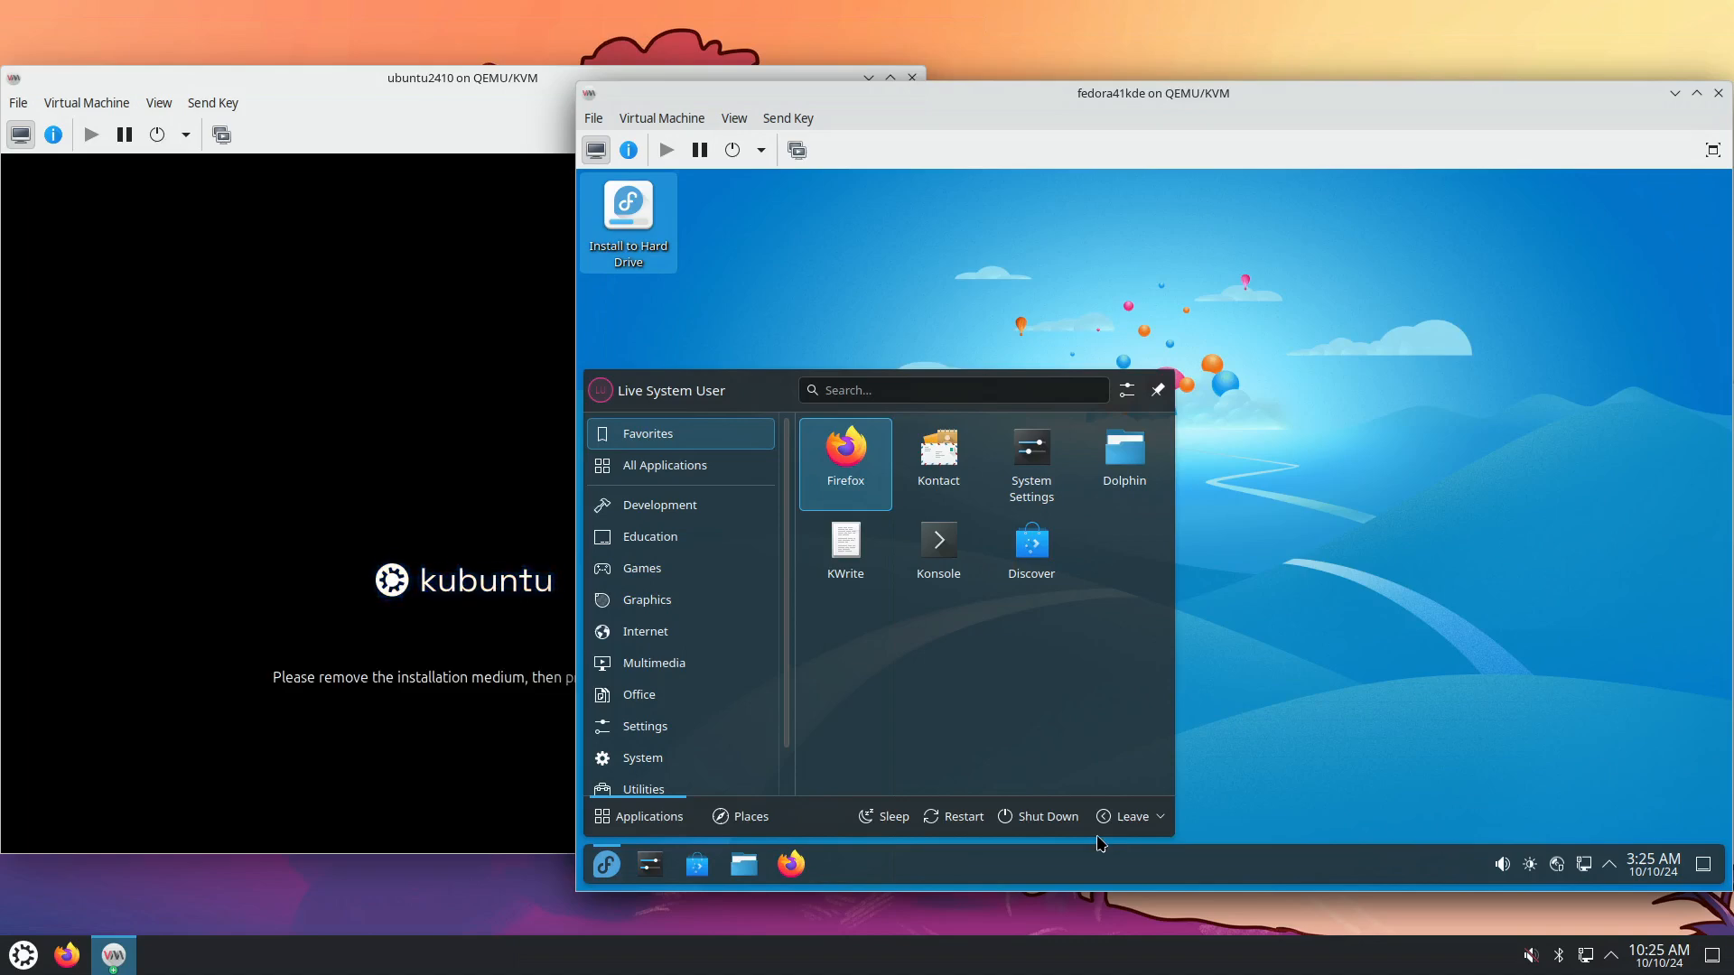
left_click(971, 822)
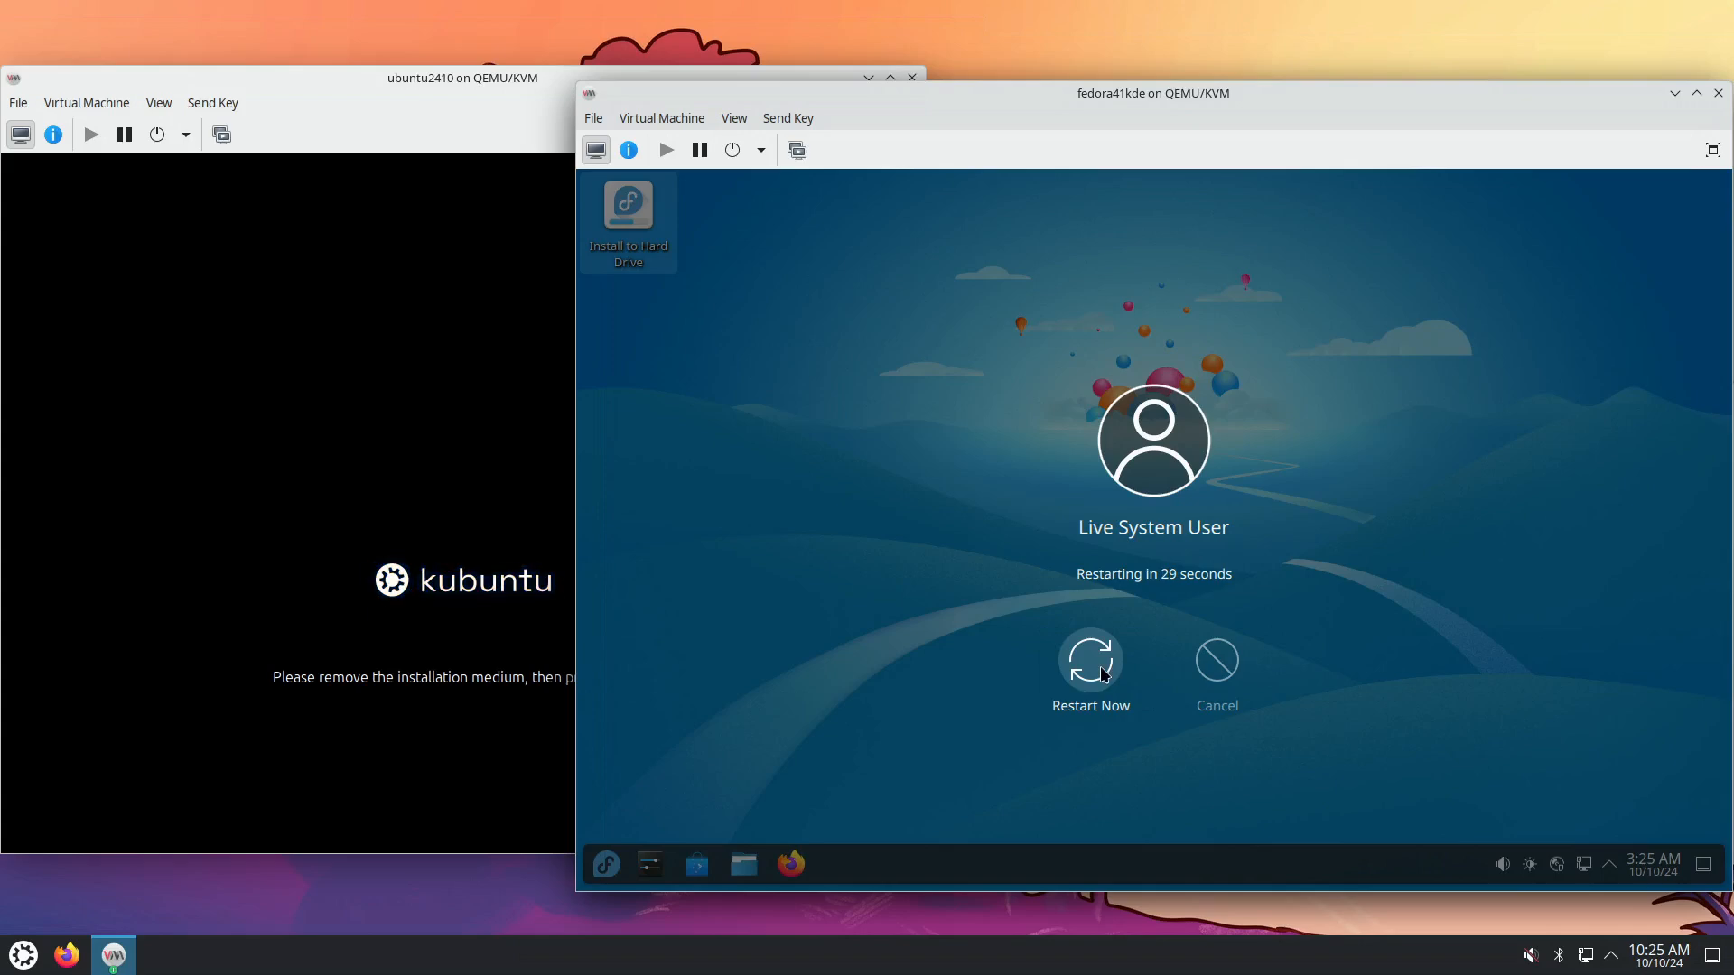
left_click(1093, 713)
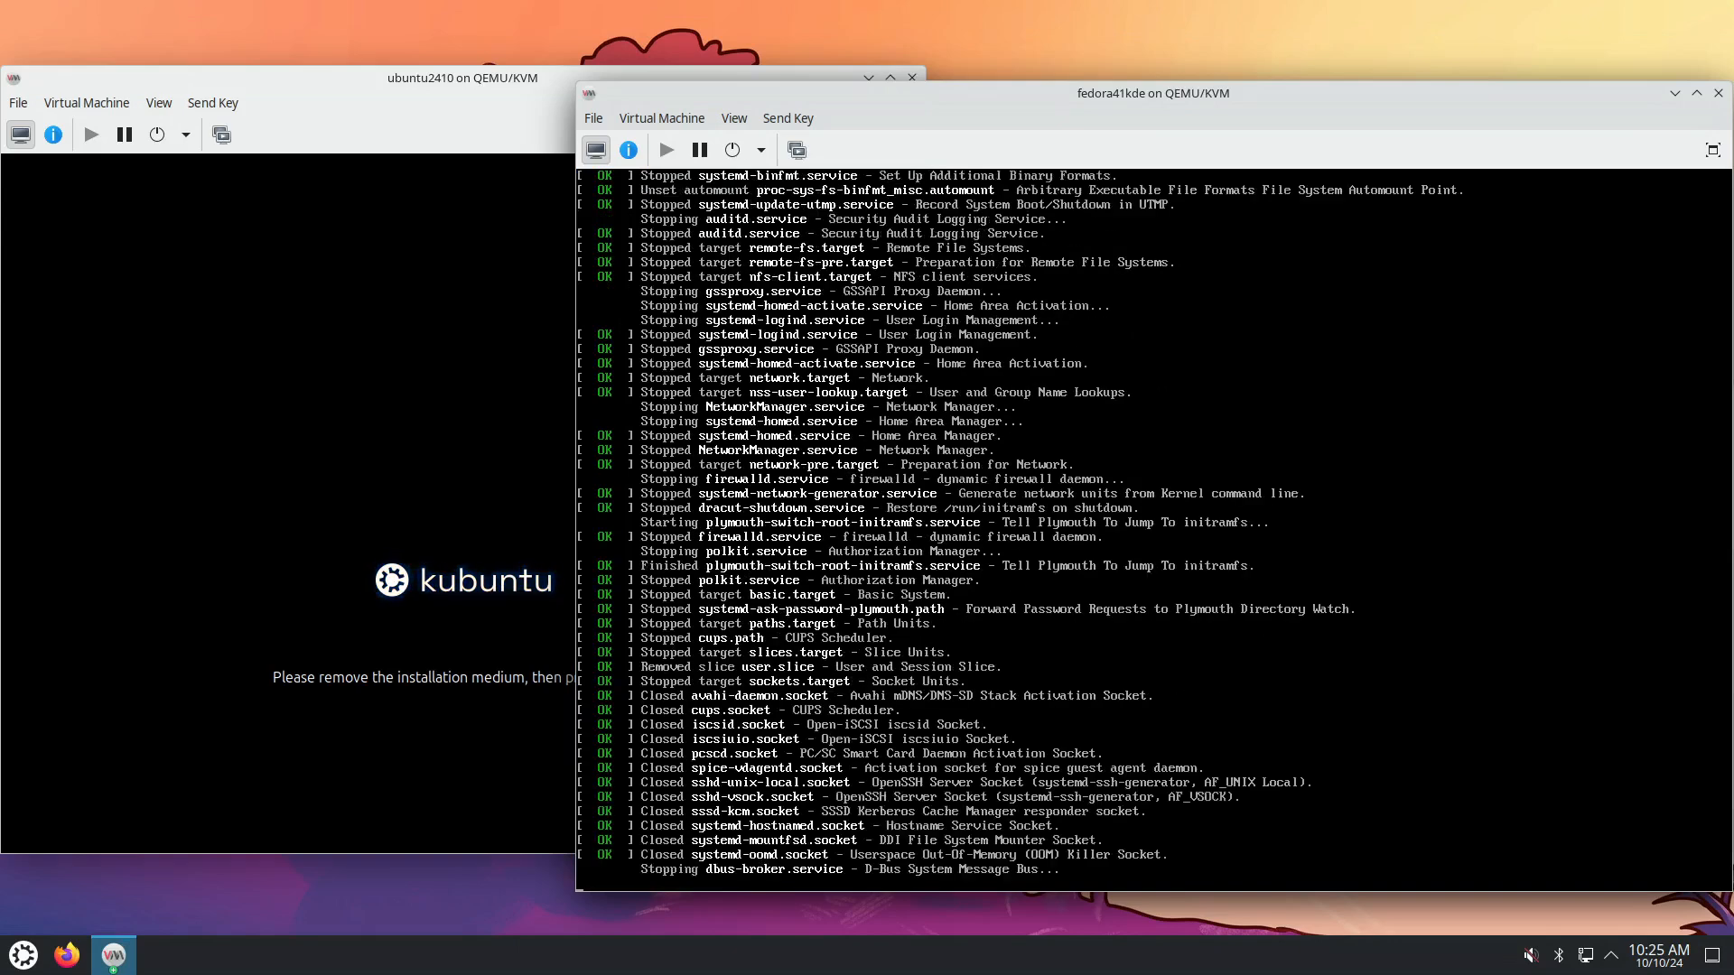
Get past Kubuntu's remove-medium prompt with Enter so it boots the installed system.
left_click(461, 505)
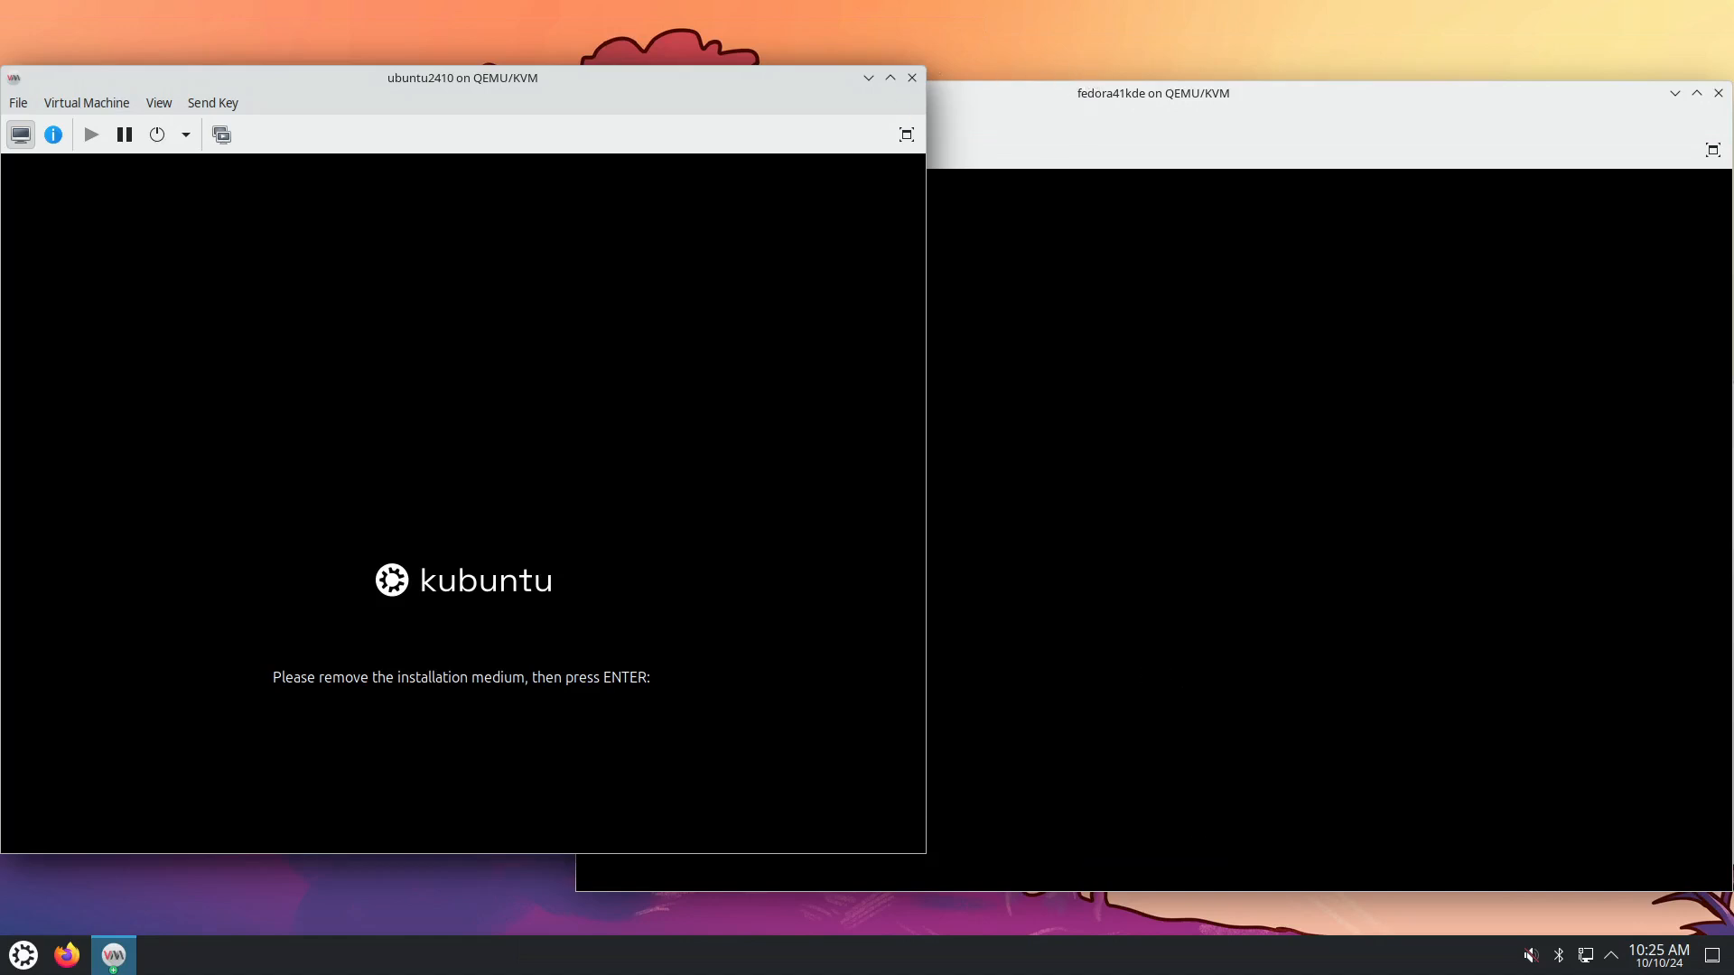
left_click(1077, 106)
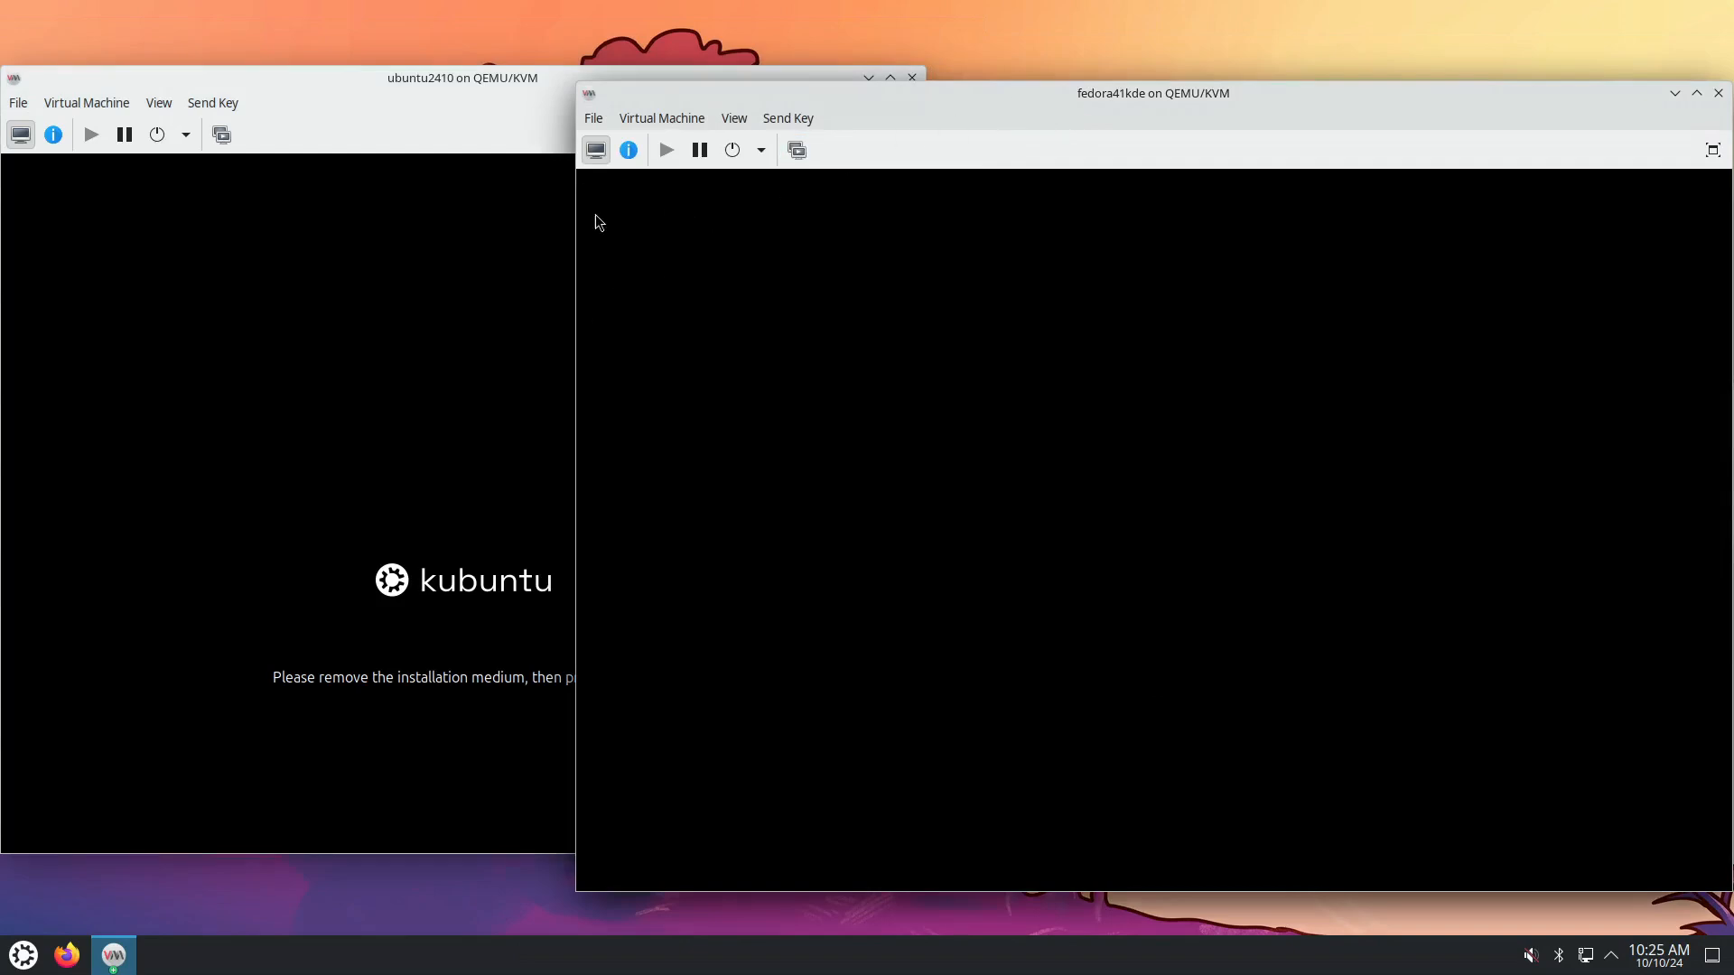
key("Return")
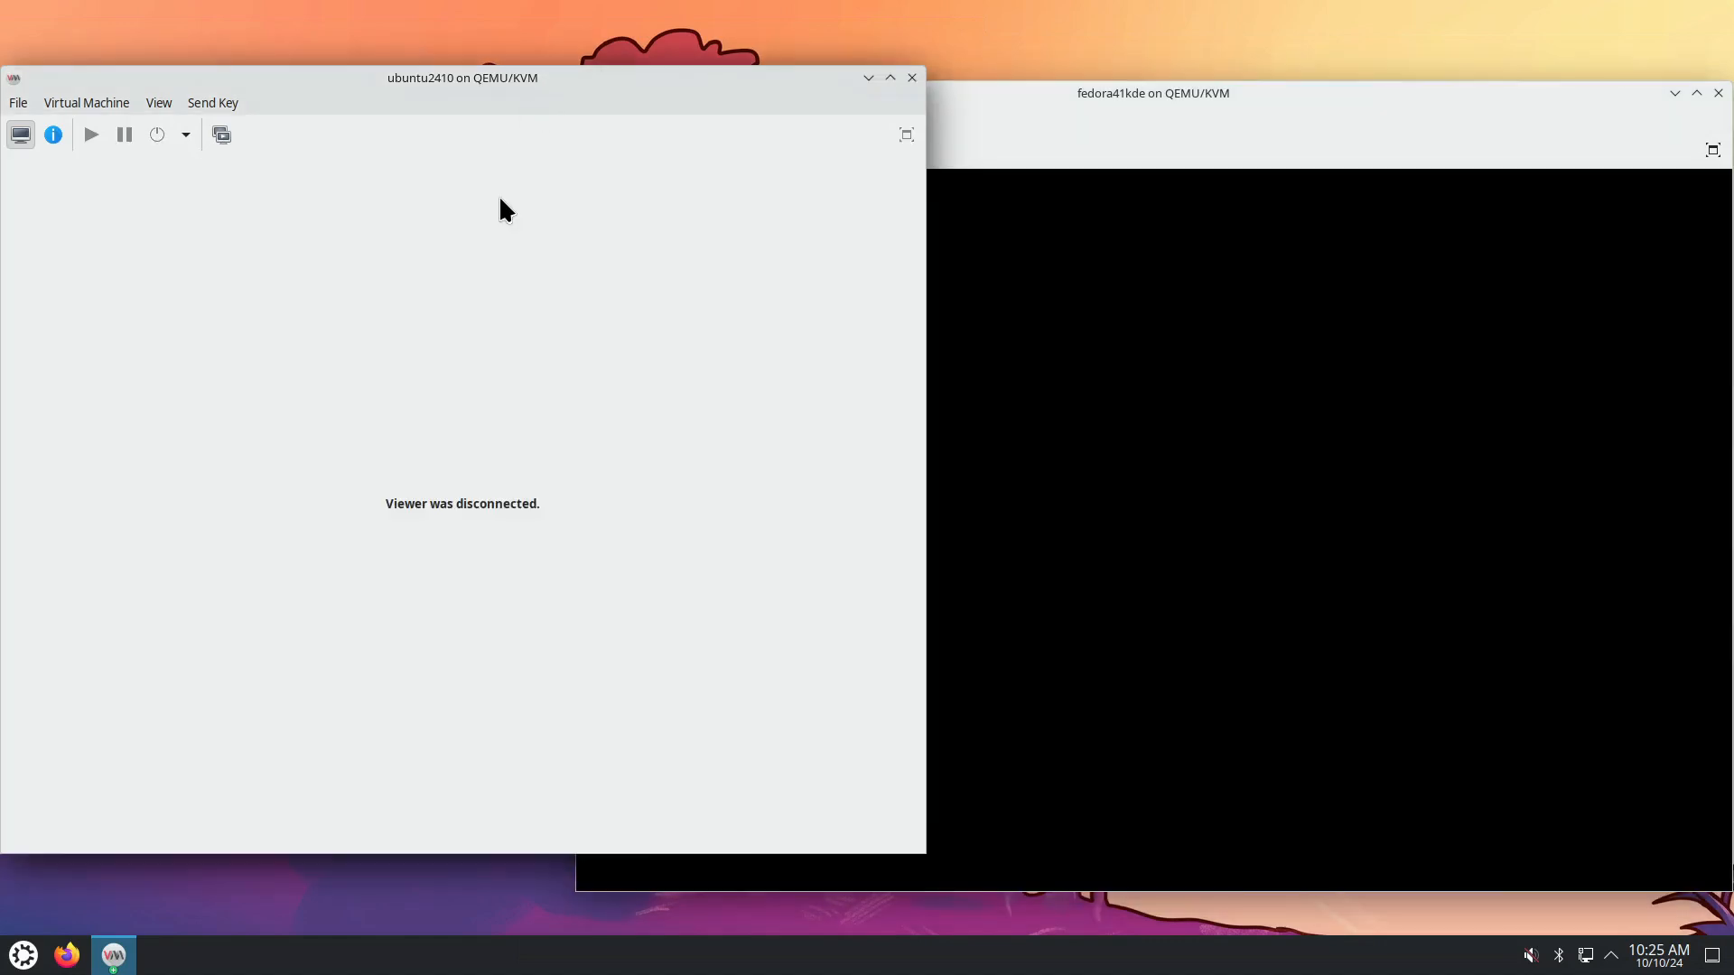
left_click(1069, 93)
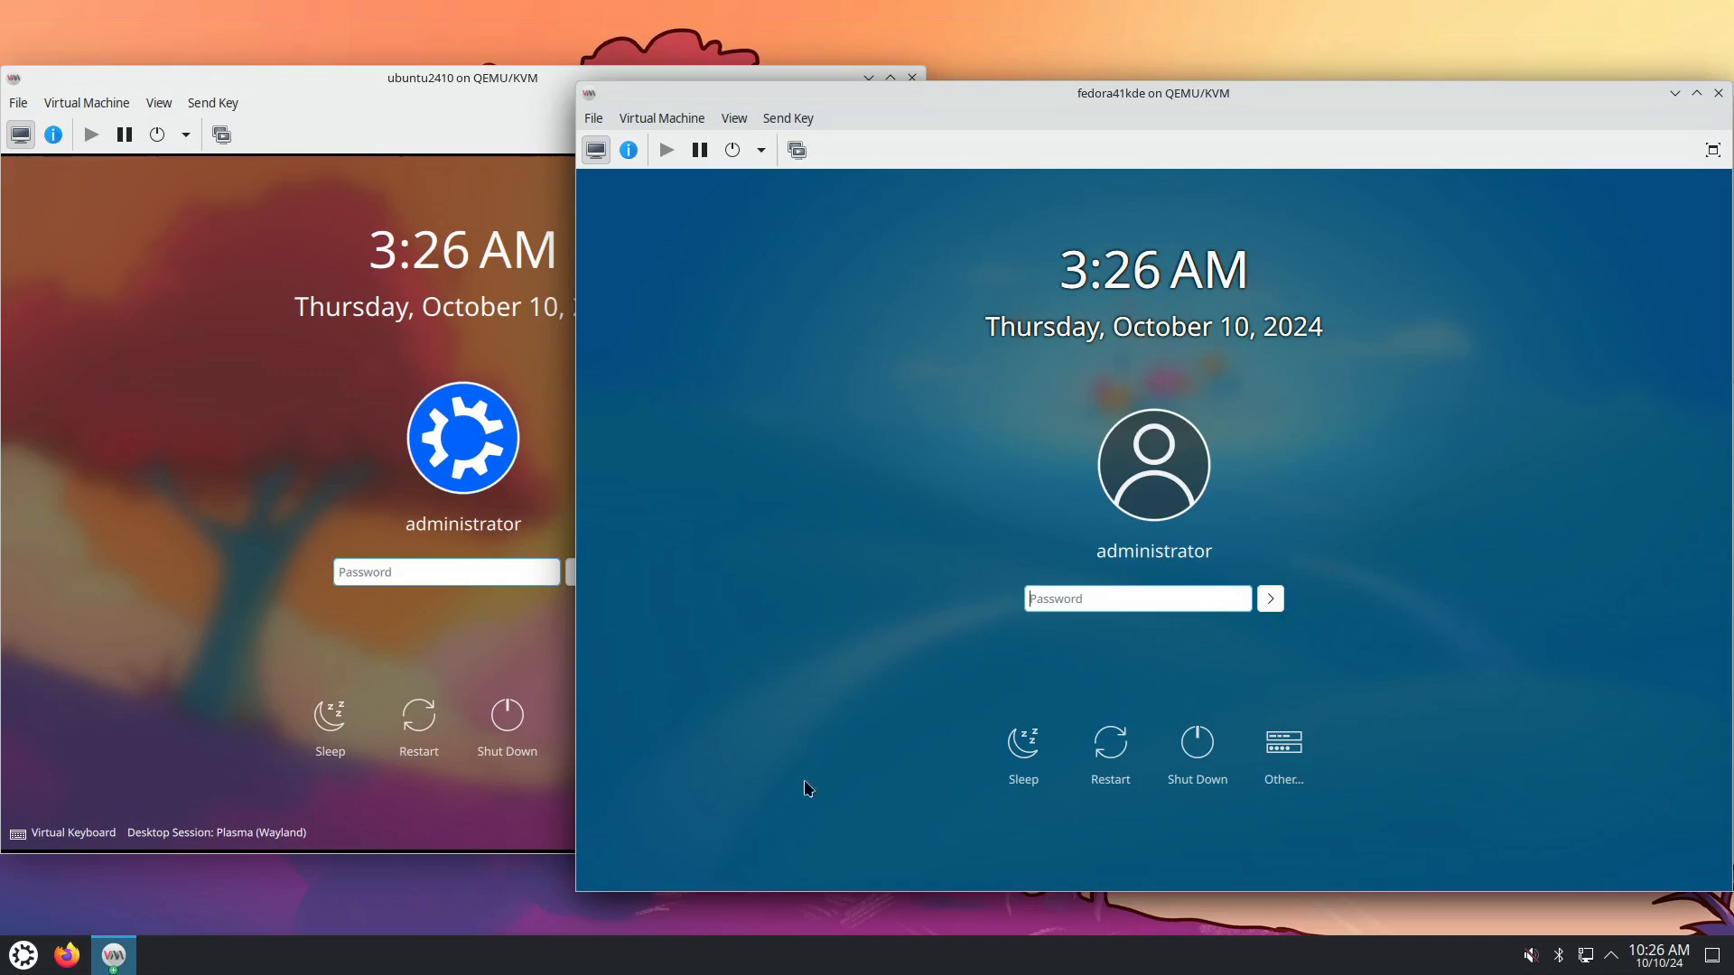
left_click_drag(751, 892, 752, 932)
left_click_drag(965, 87, 963, 51)
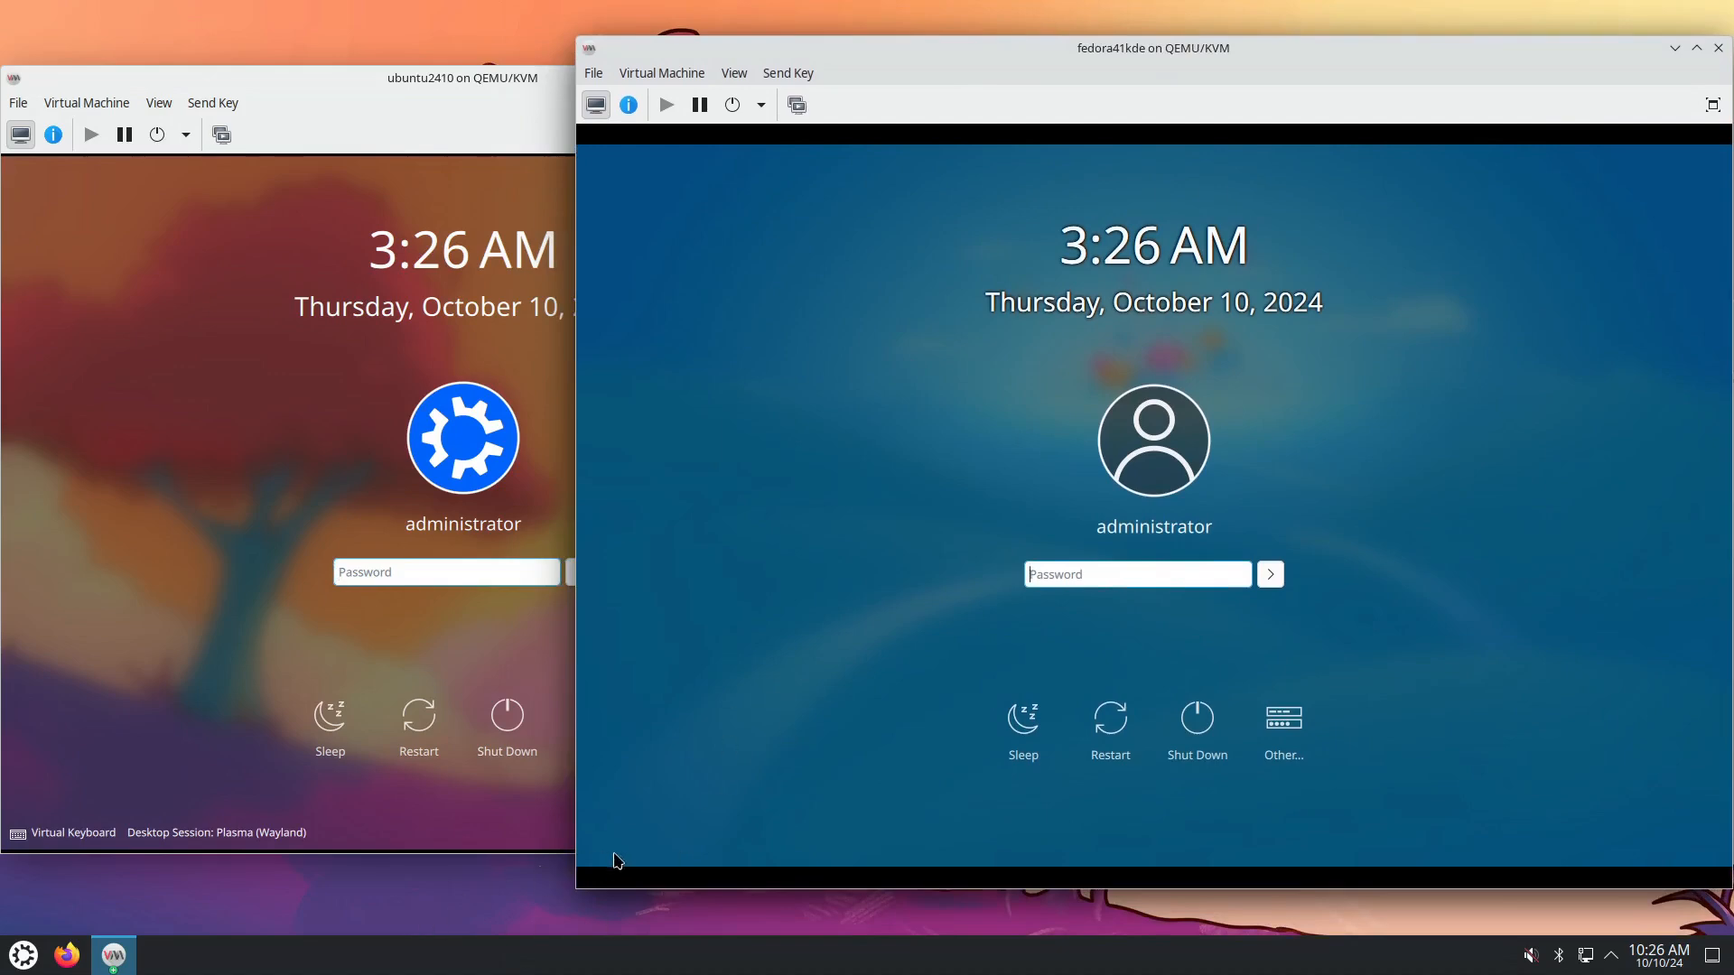
left_click(287, 834)
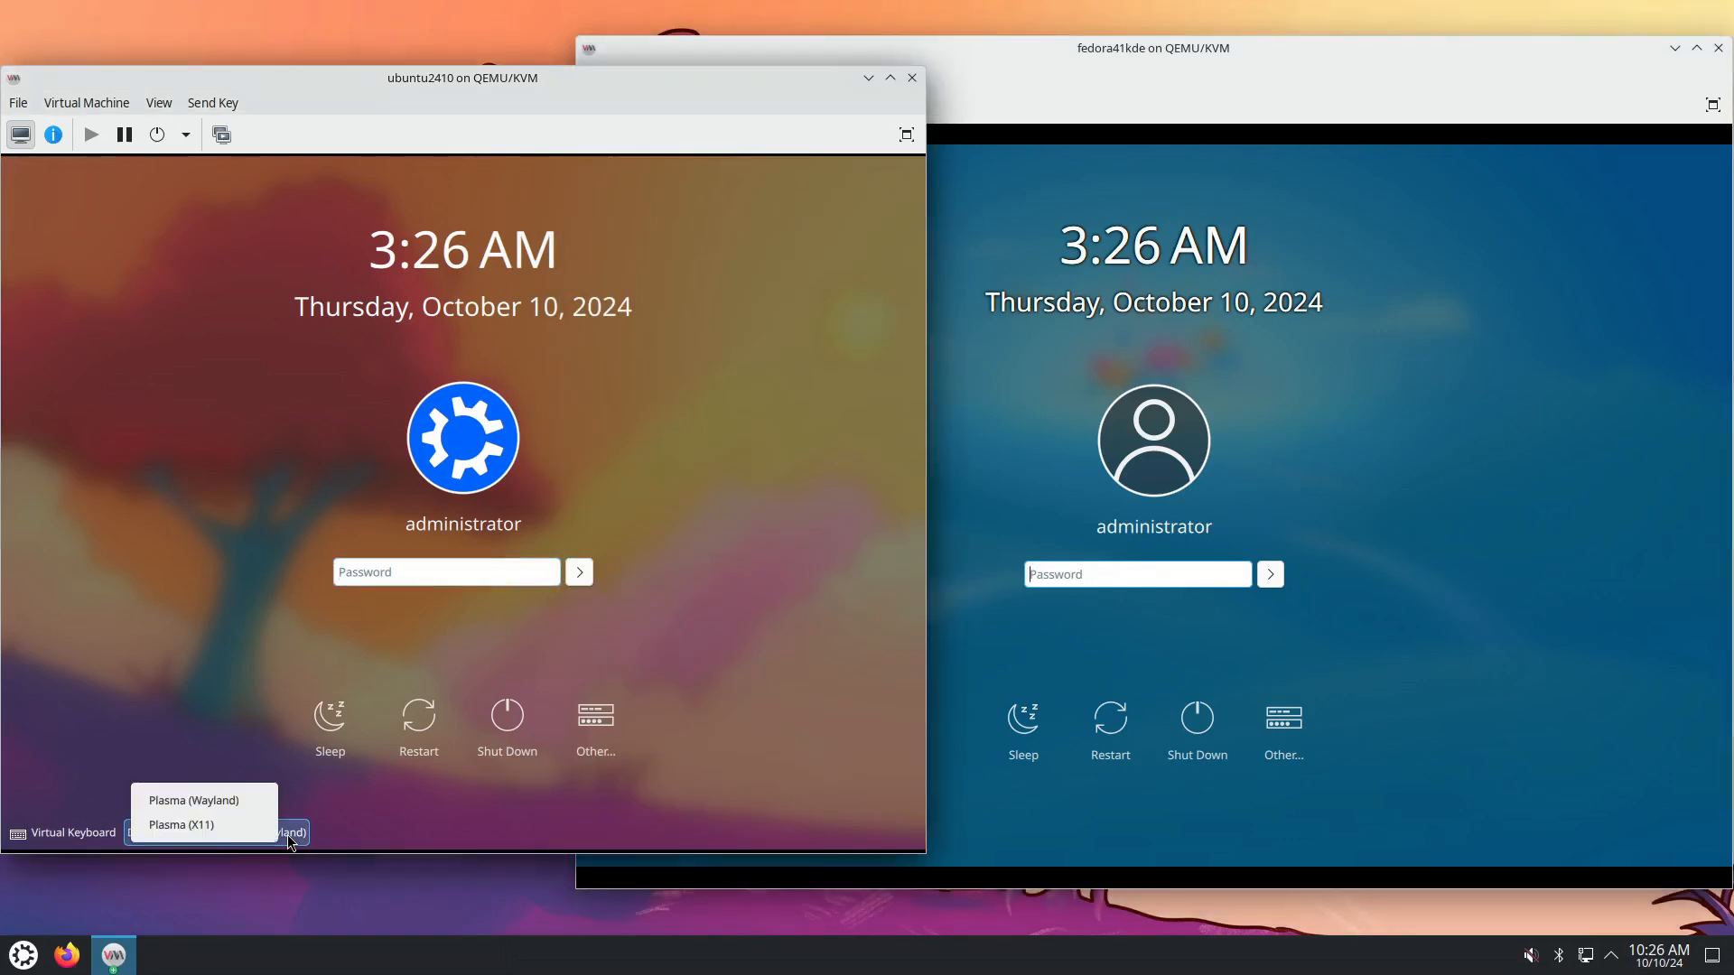
left_click(288, 835)
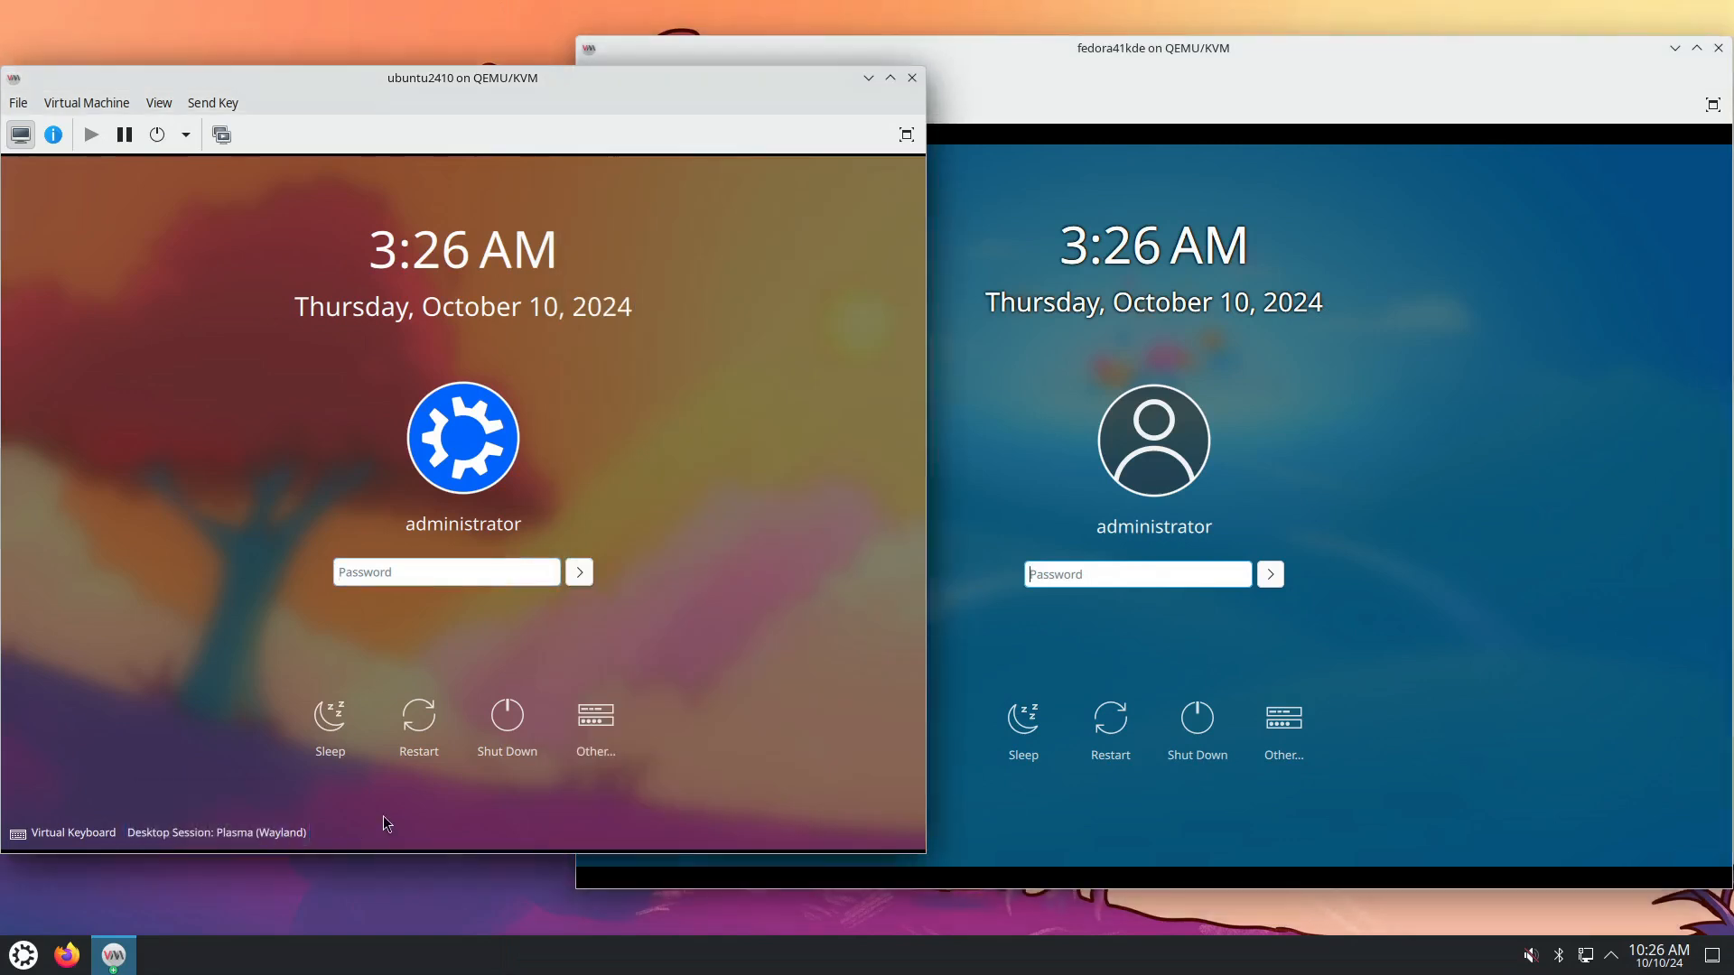
left_click(291, 843)
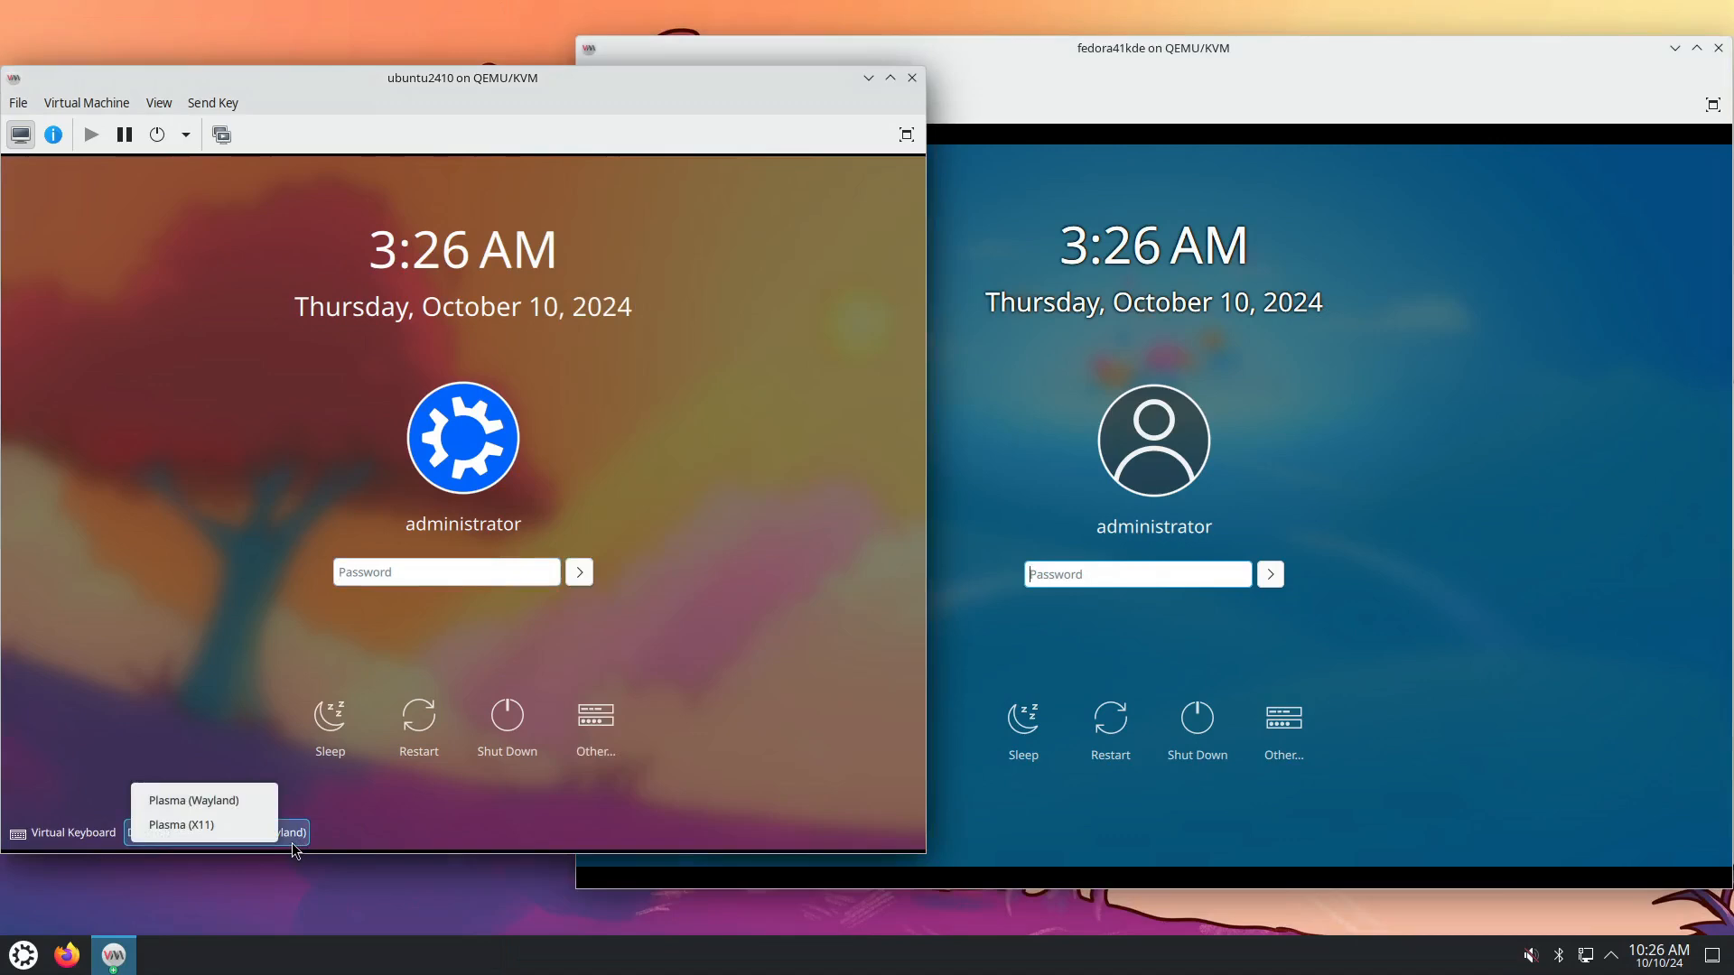
left_click(346, 826)
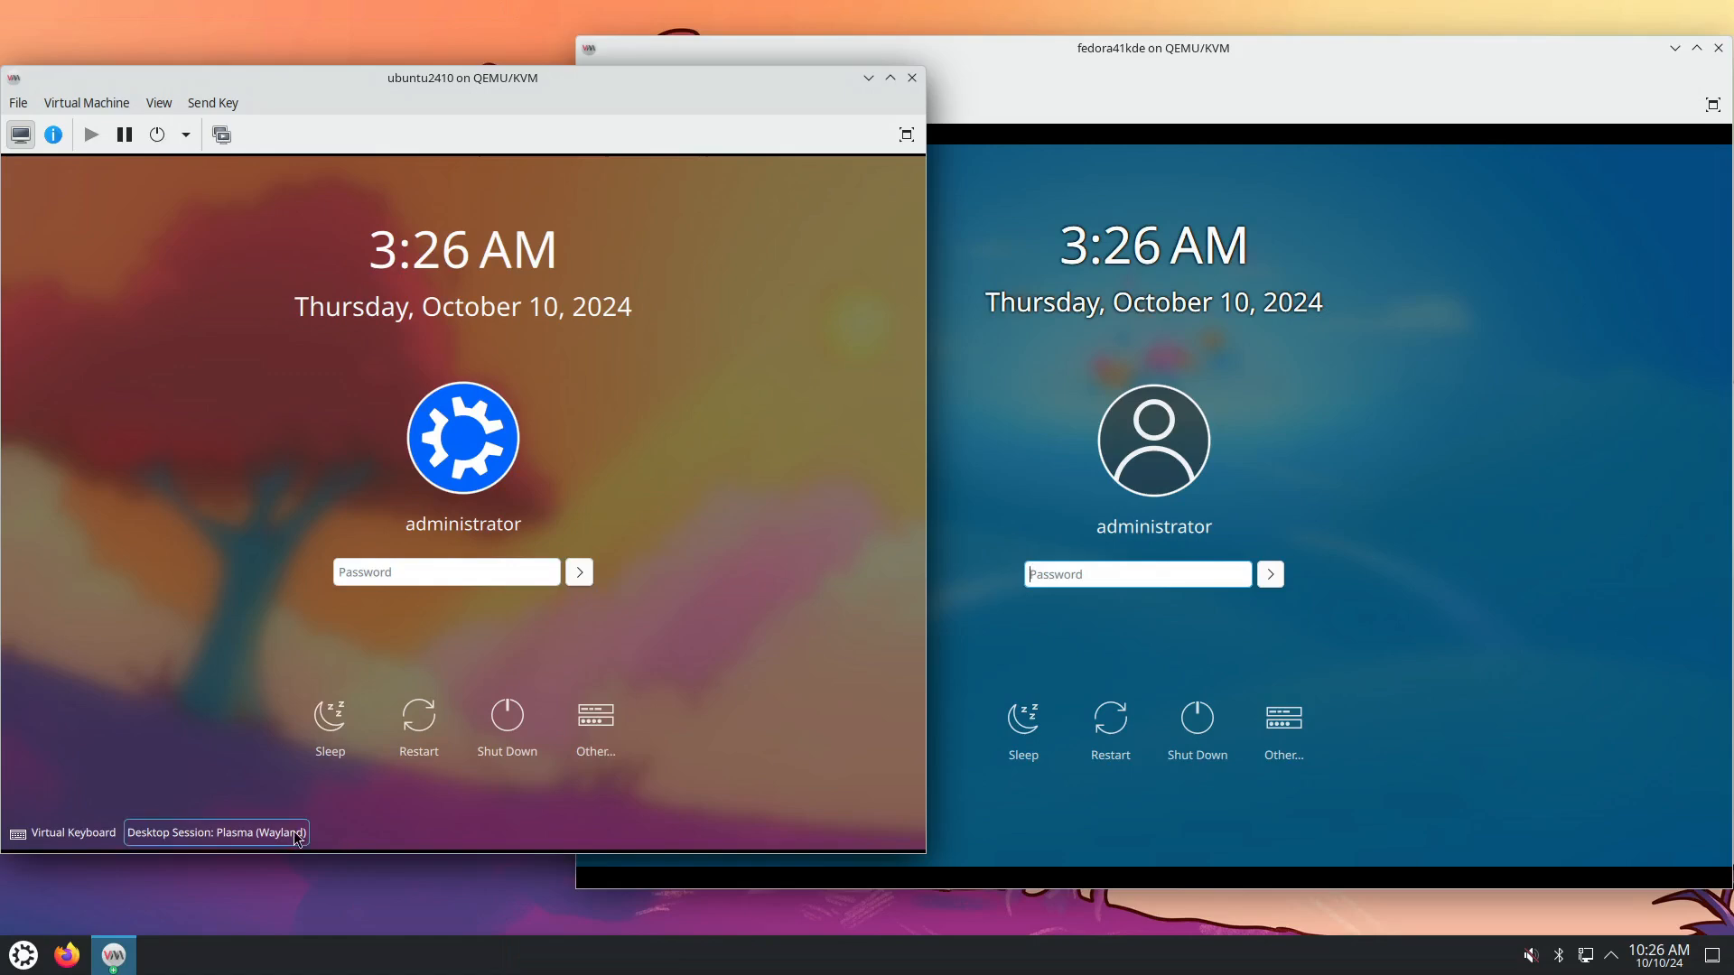
left_click(294, 832)
left_click(430, 825)
left_click(1094, 818)
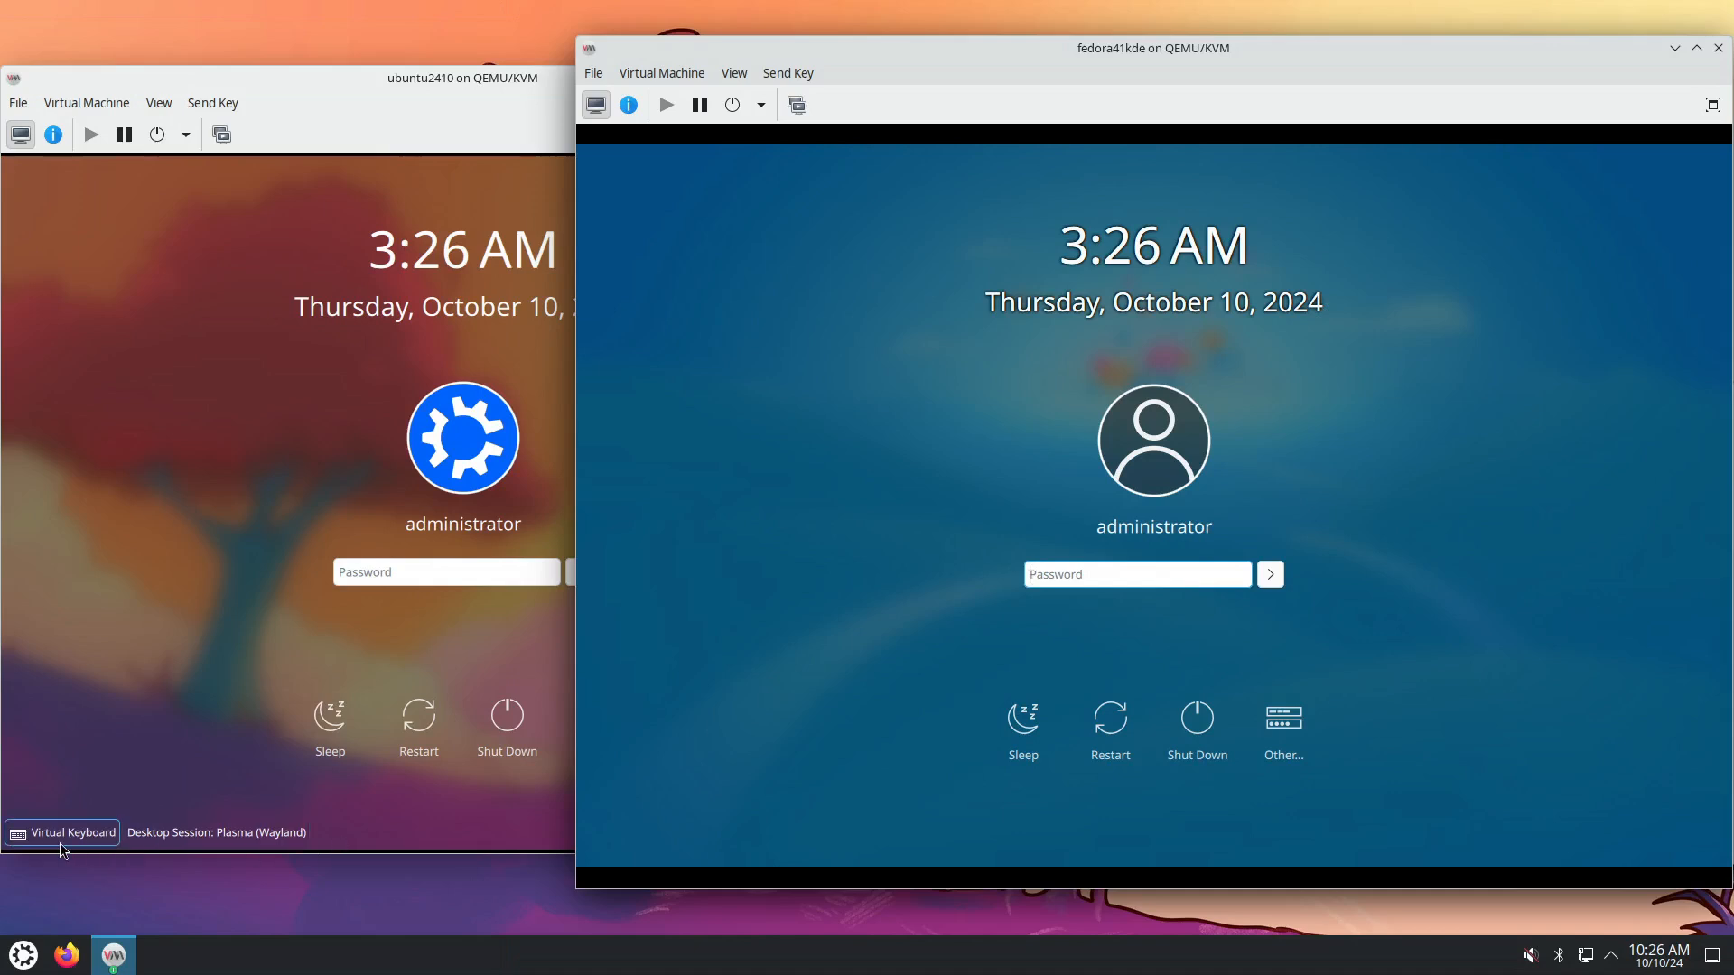
left_click(540, 821)
left_click(1174, 829)
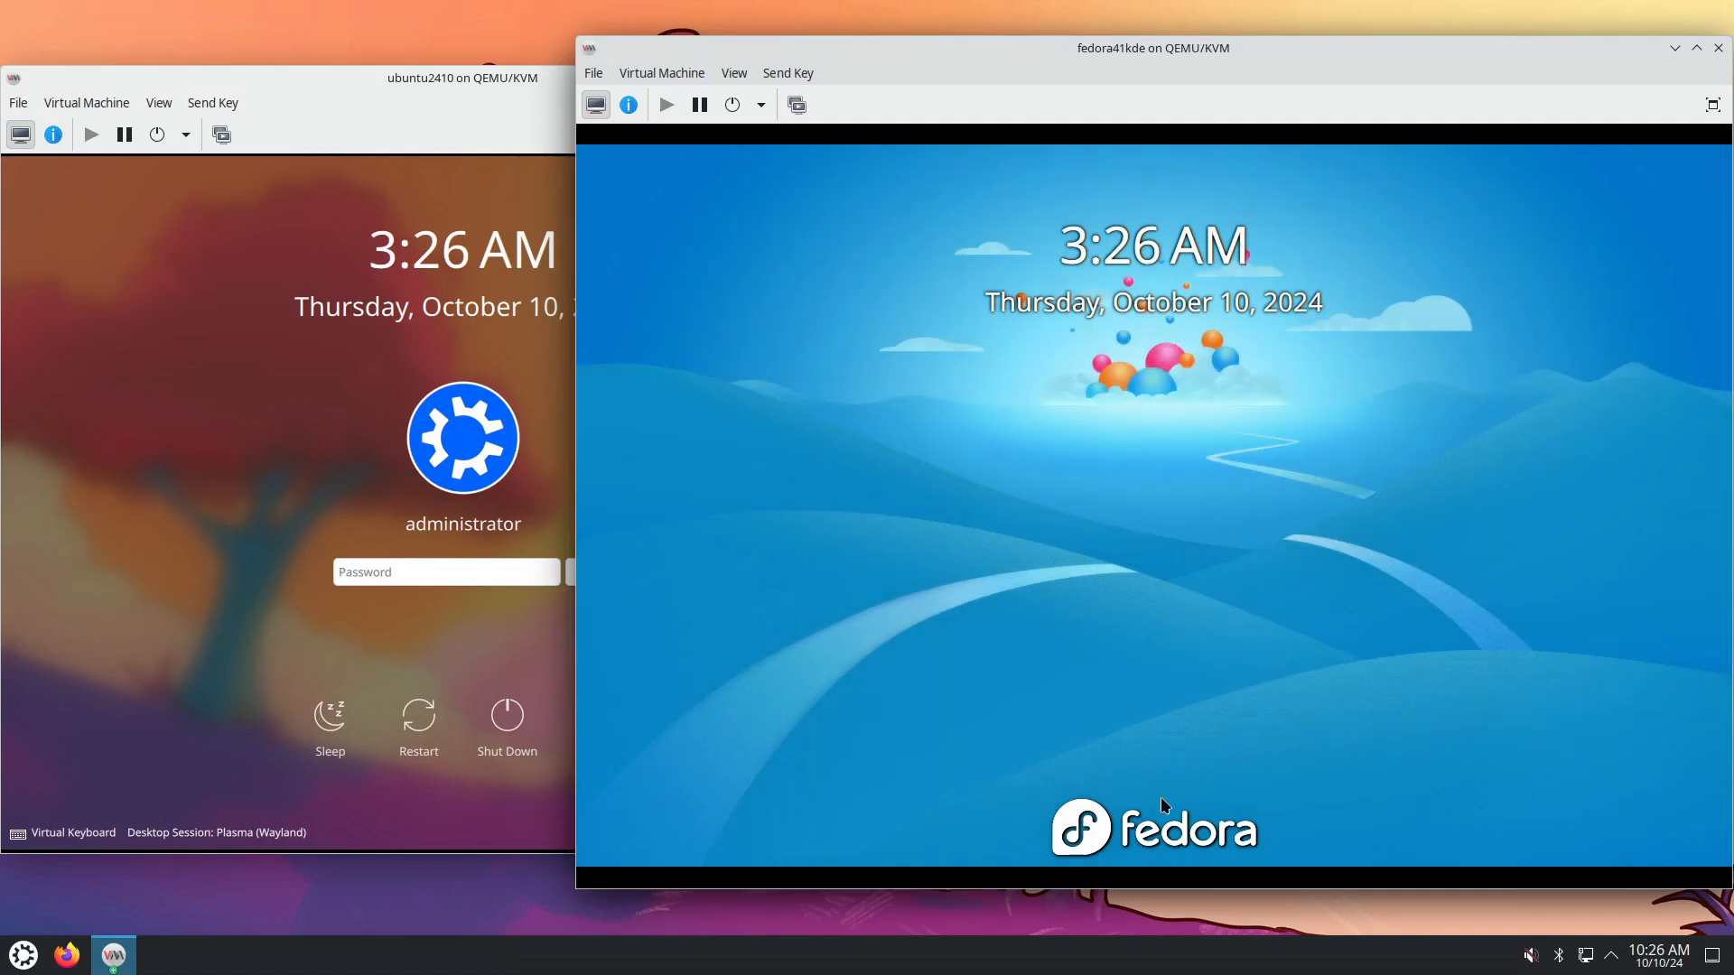
mouse_move(1127, 739)
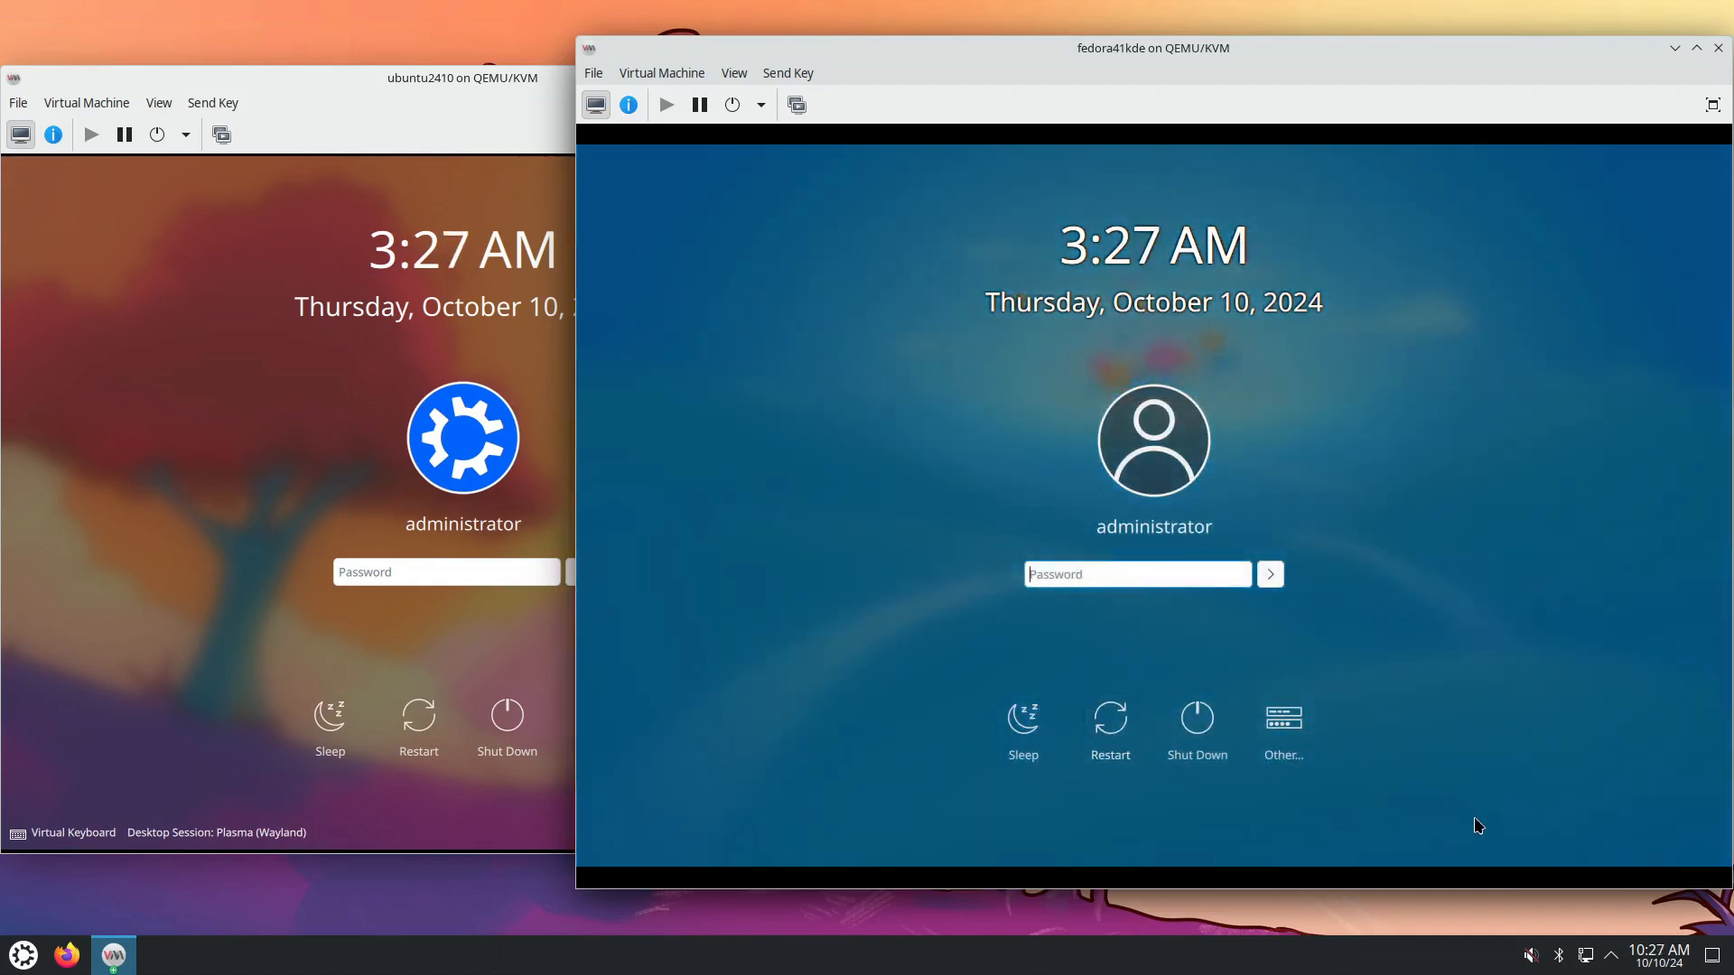
left_click(1301, 761)
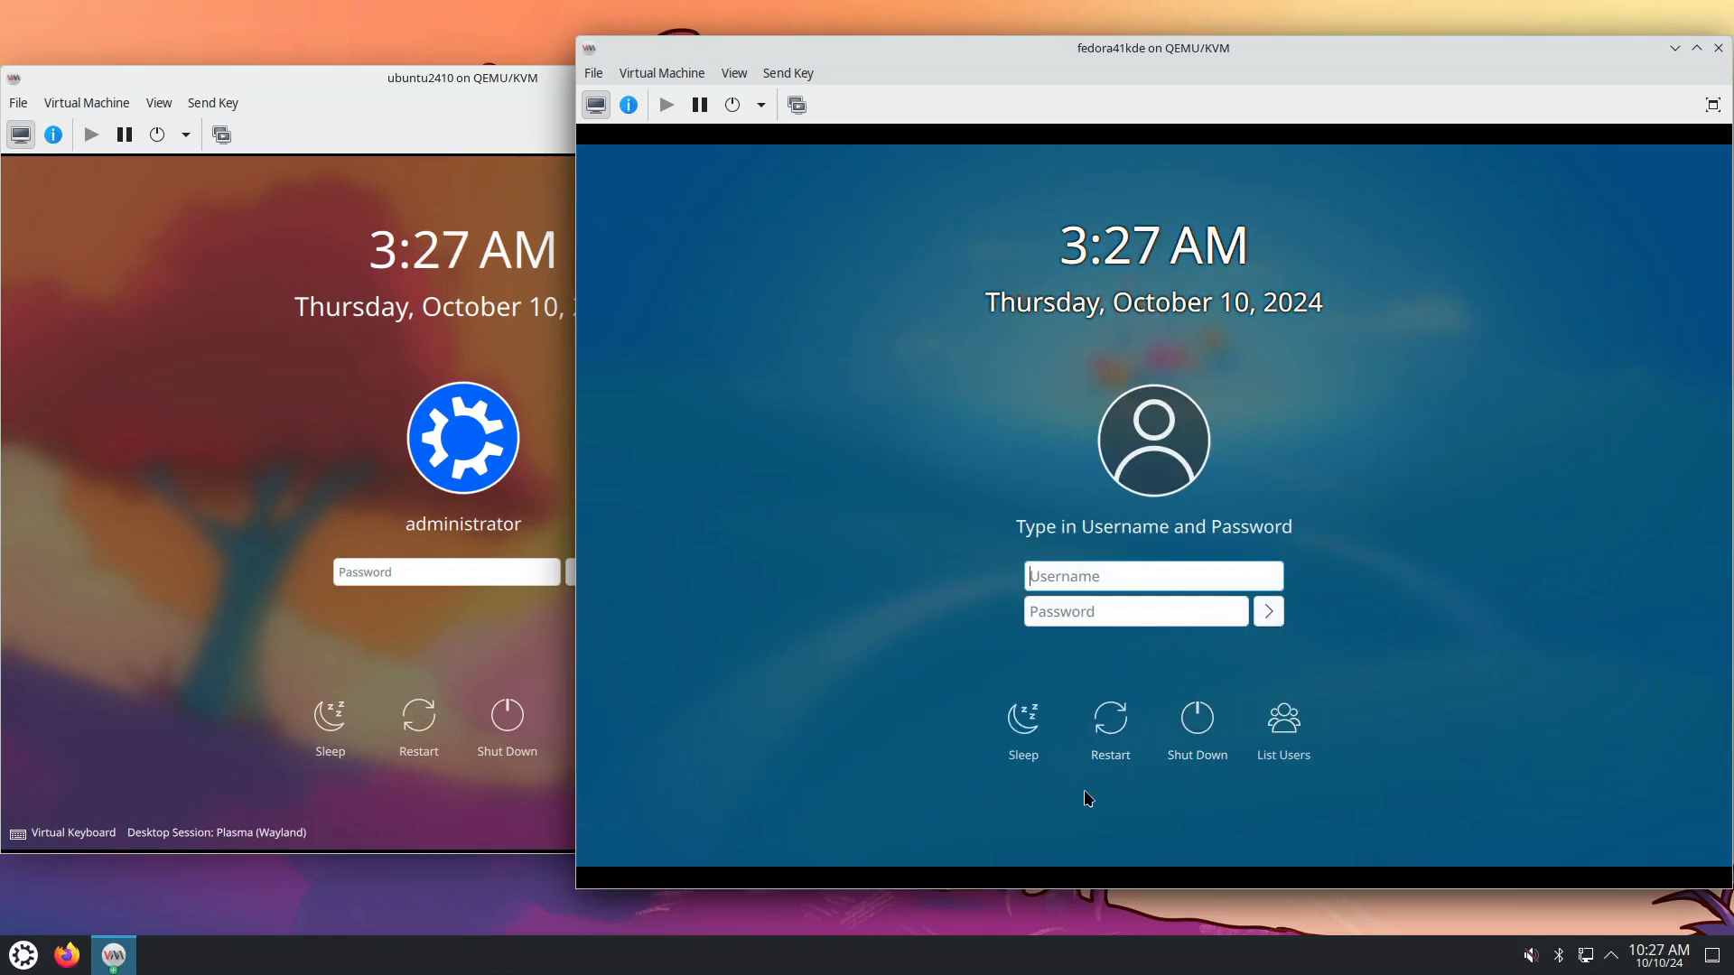
left_click(1286, 724)
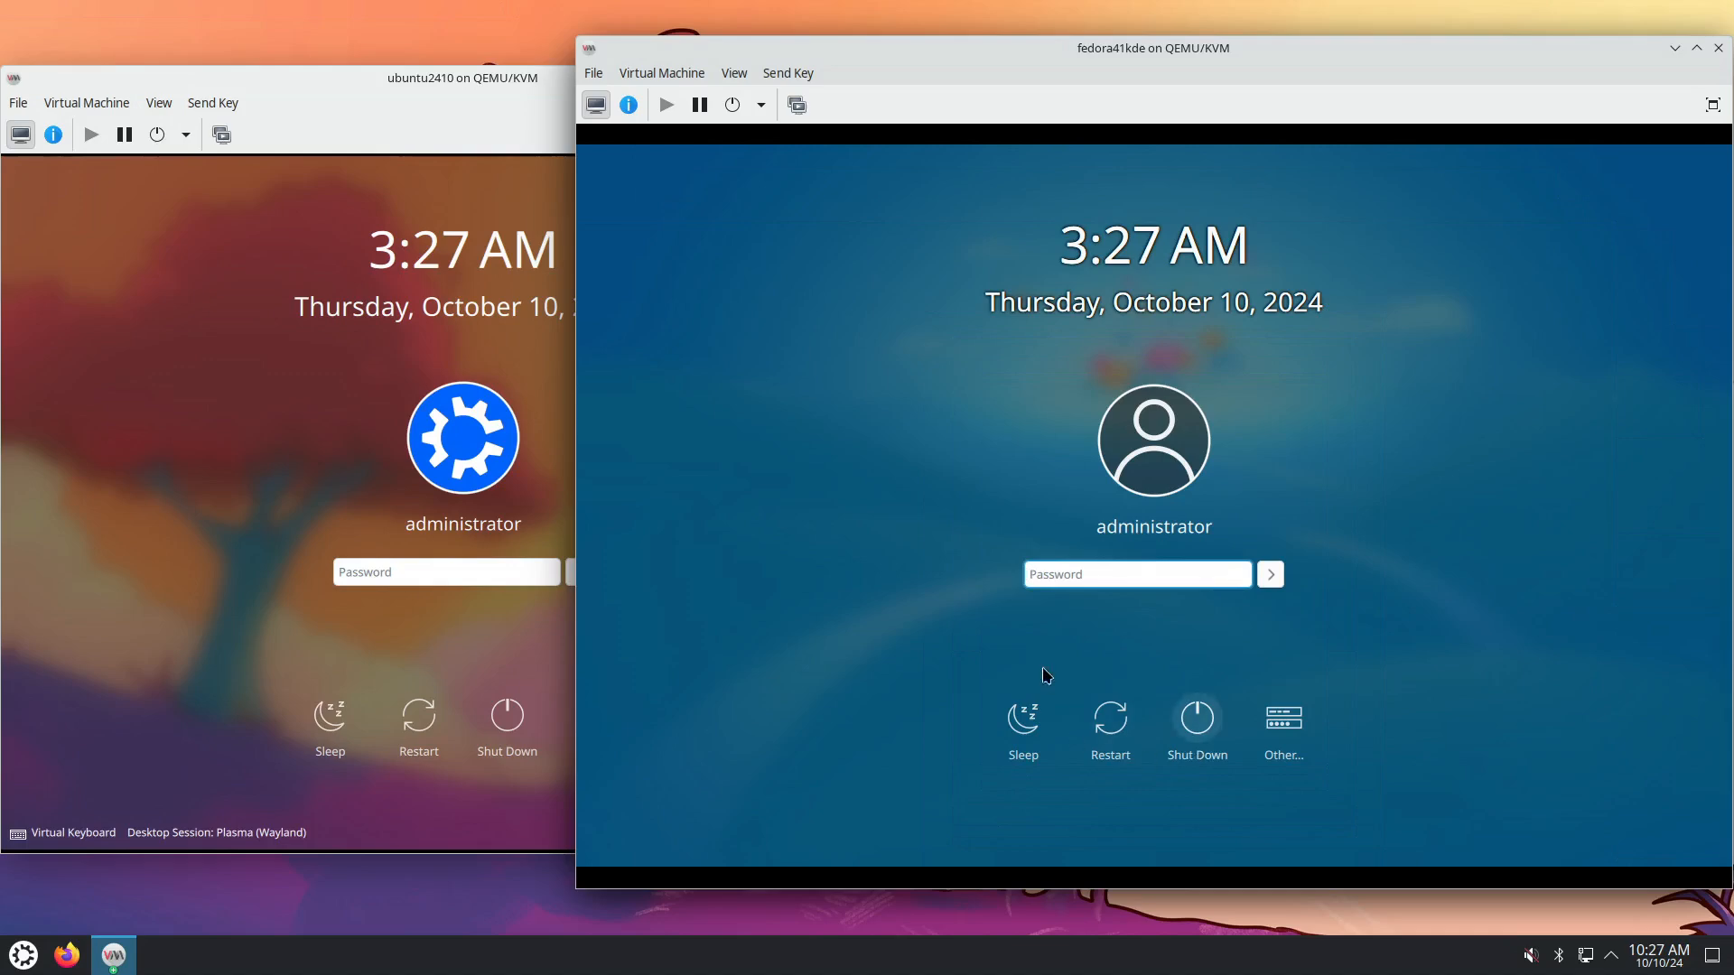
left_click(392, 569)
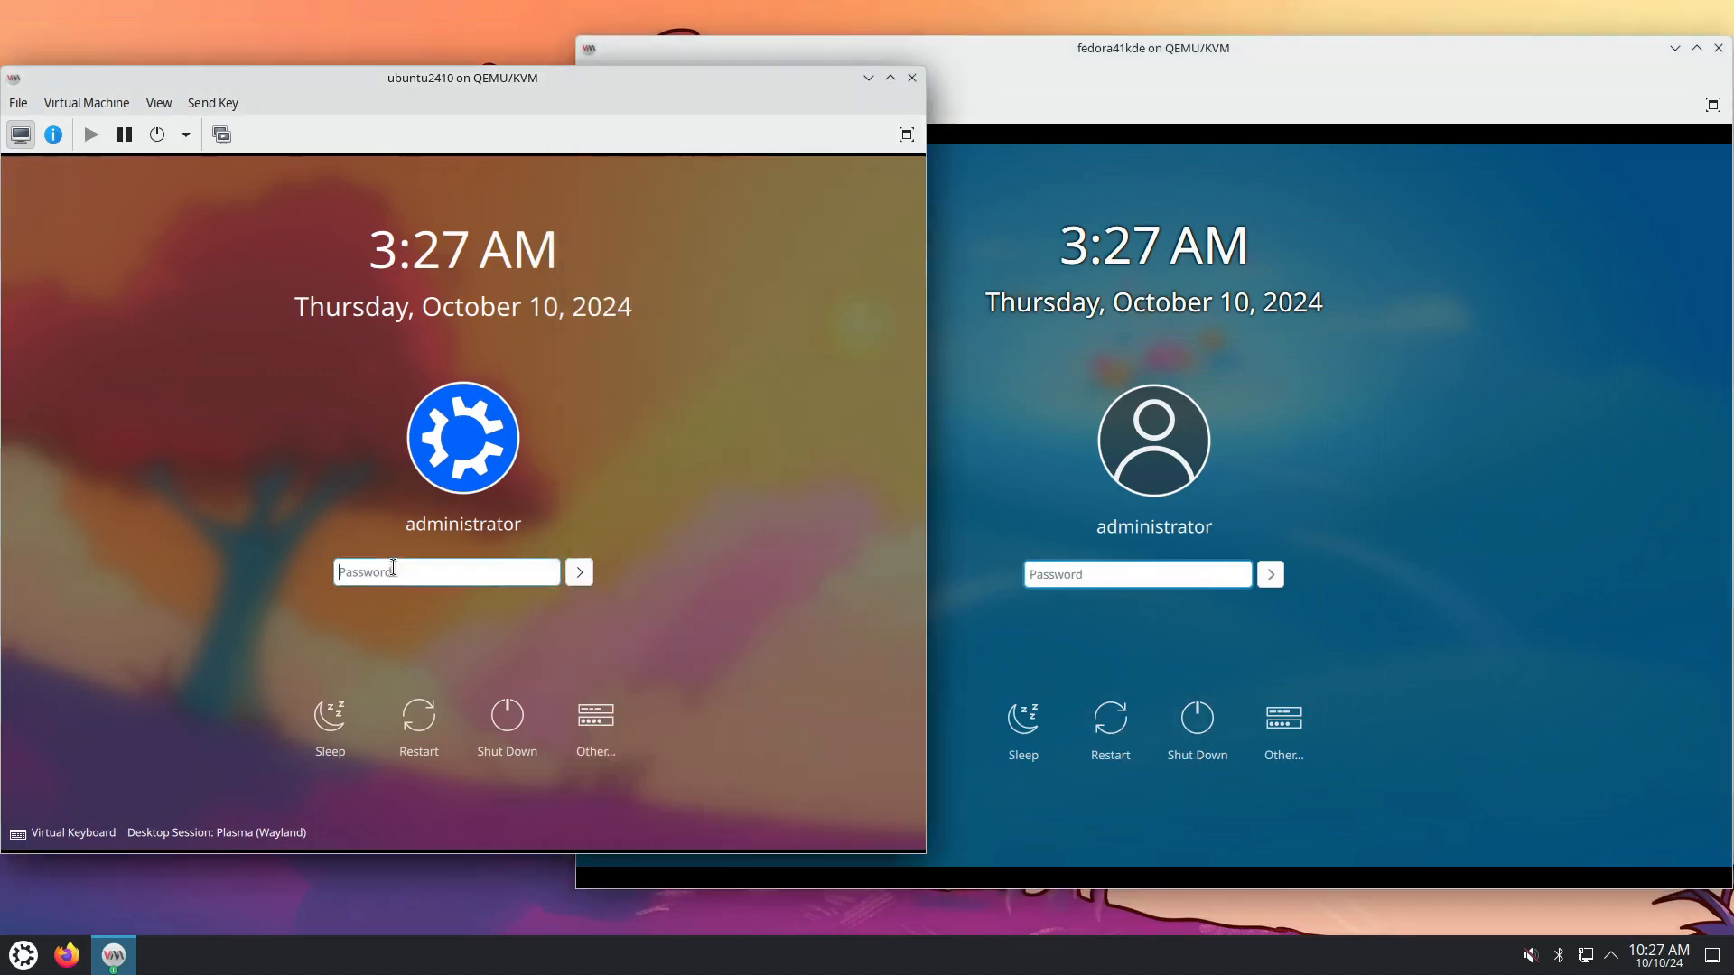
Sign in to the Ubuntu VM, then the Fedora VM, with the account password.
type("****")
key("Return")
left_click(1053, 575)
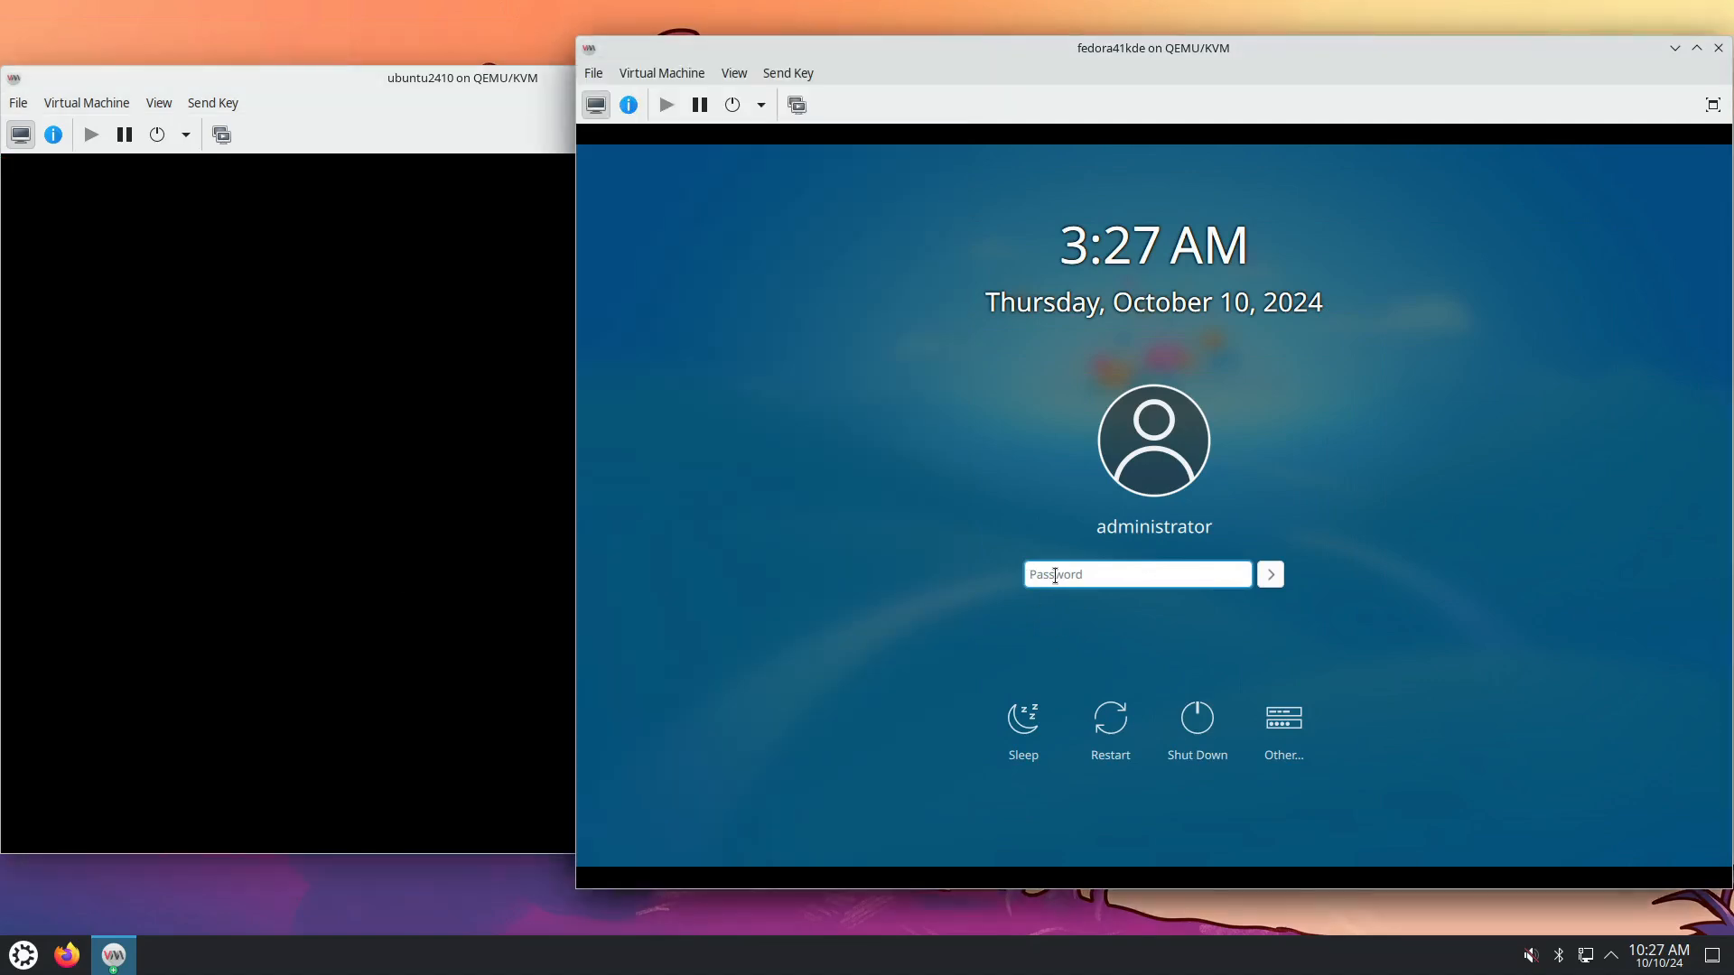
type("****")
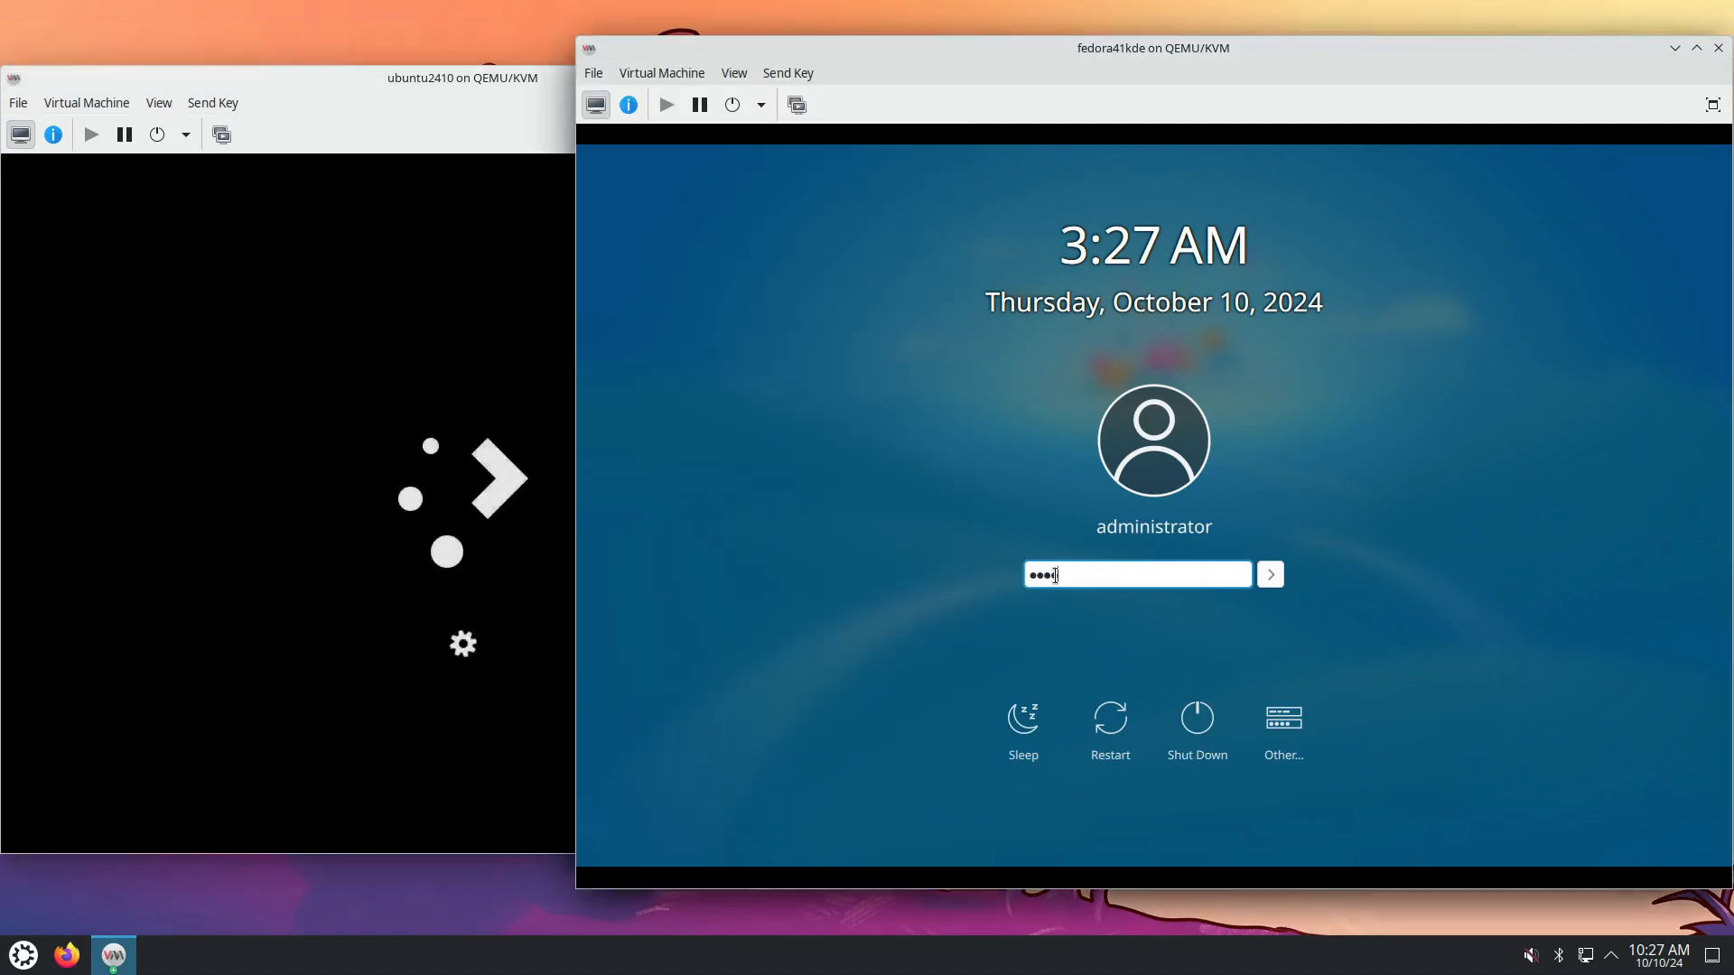
key("Return")
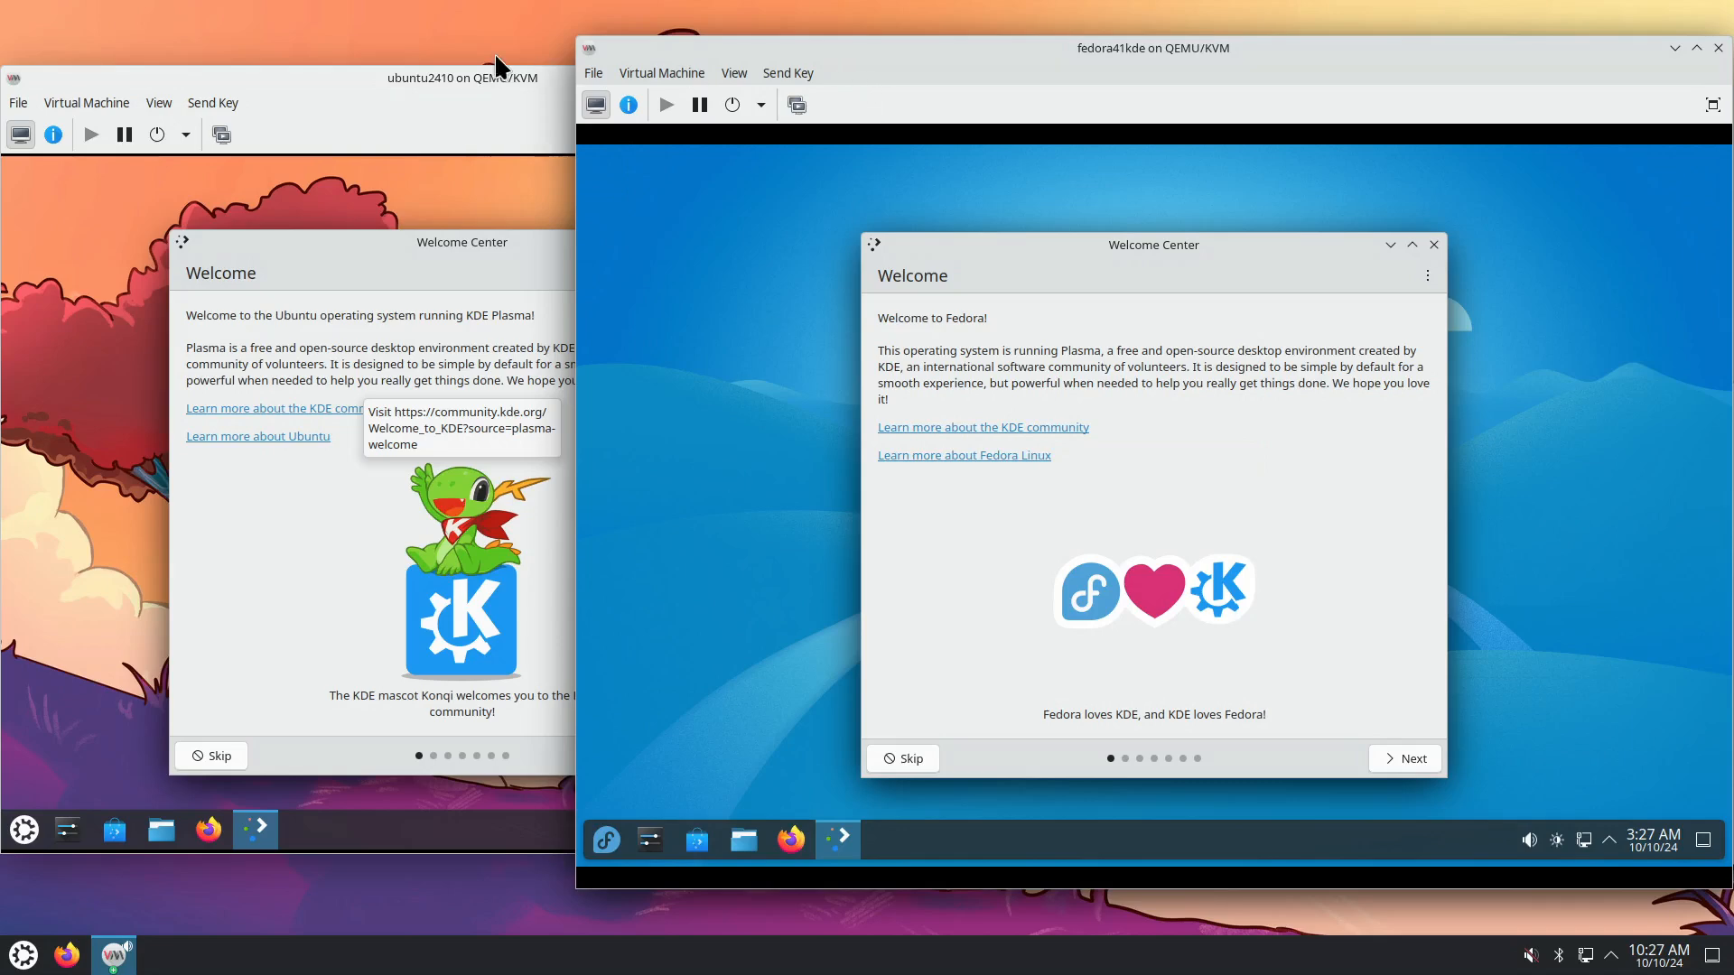
Dismiss Ubuntu's Fcitx notification and open the KDE wiki in Ubuntu and Fedora Loves KDE in Fedora.
left_click(511, 76)
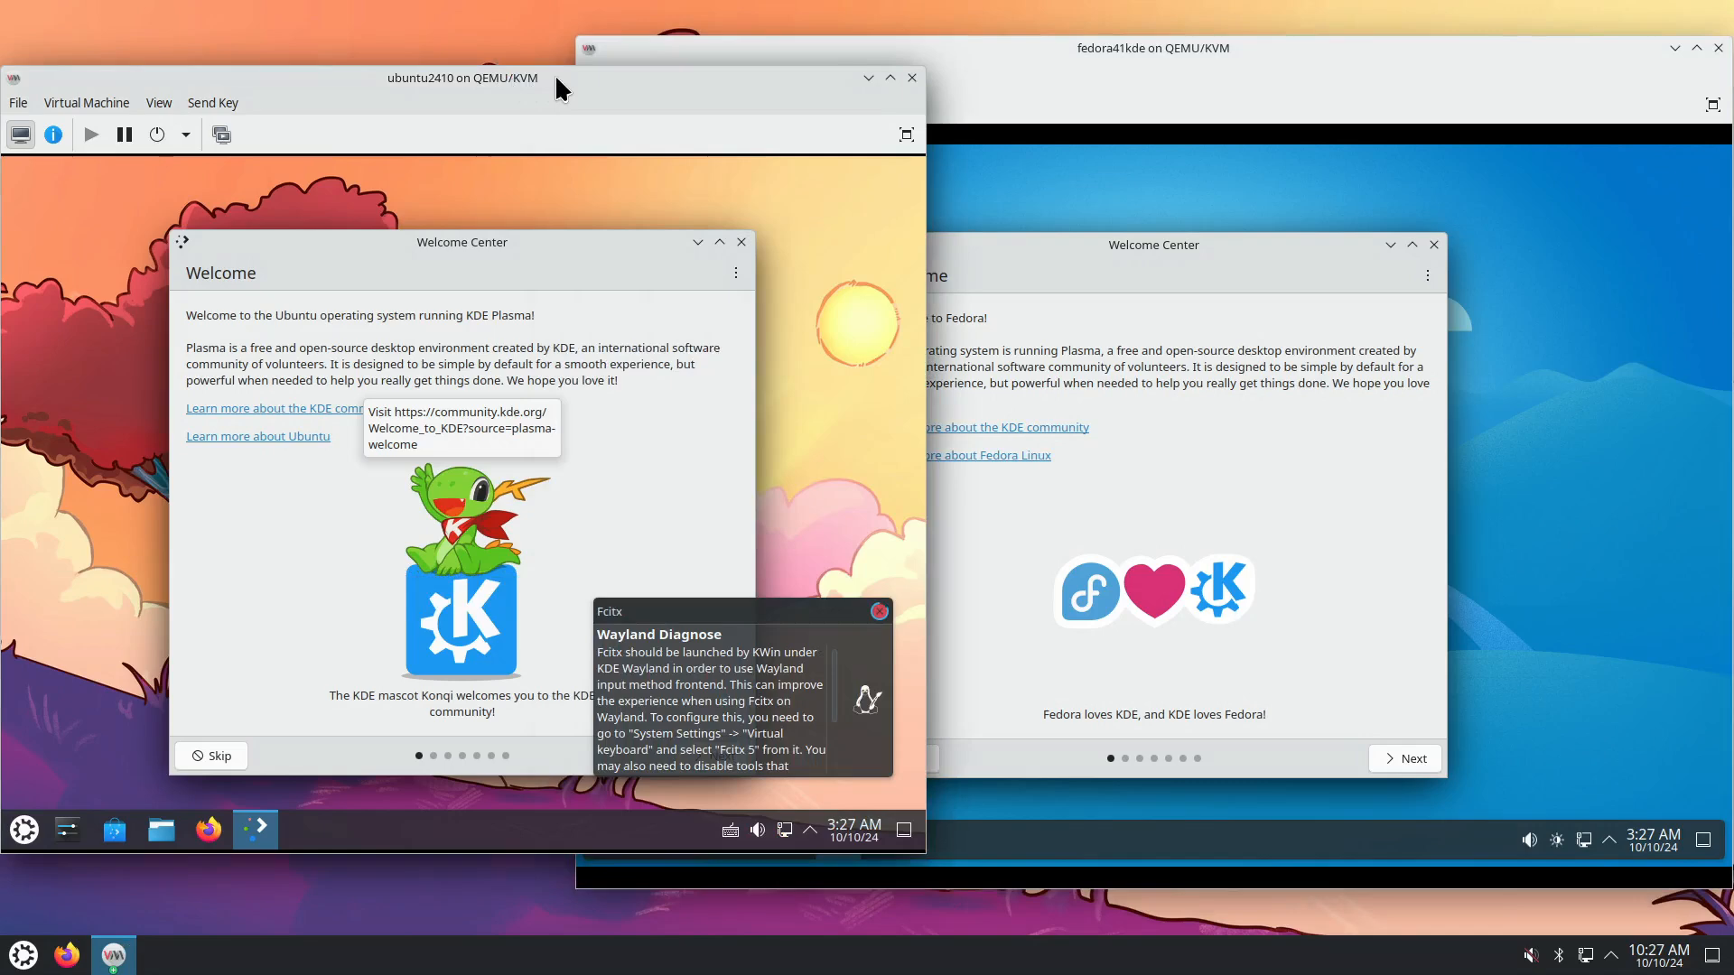
left_click(1037, 56)
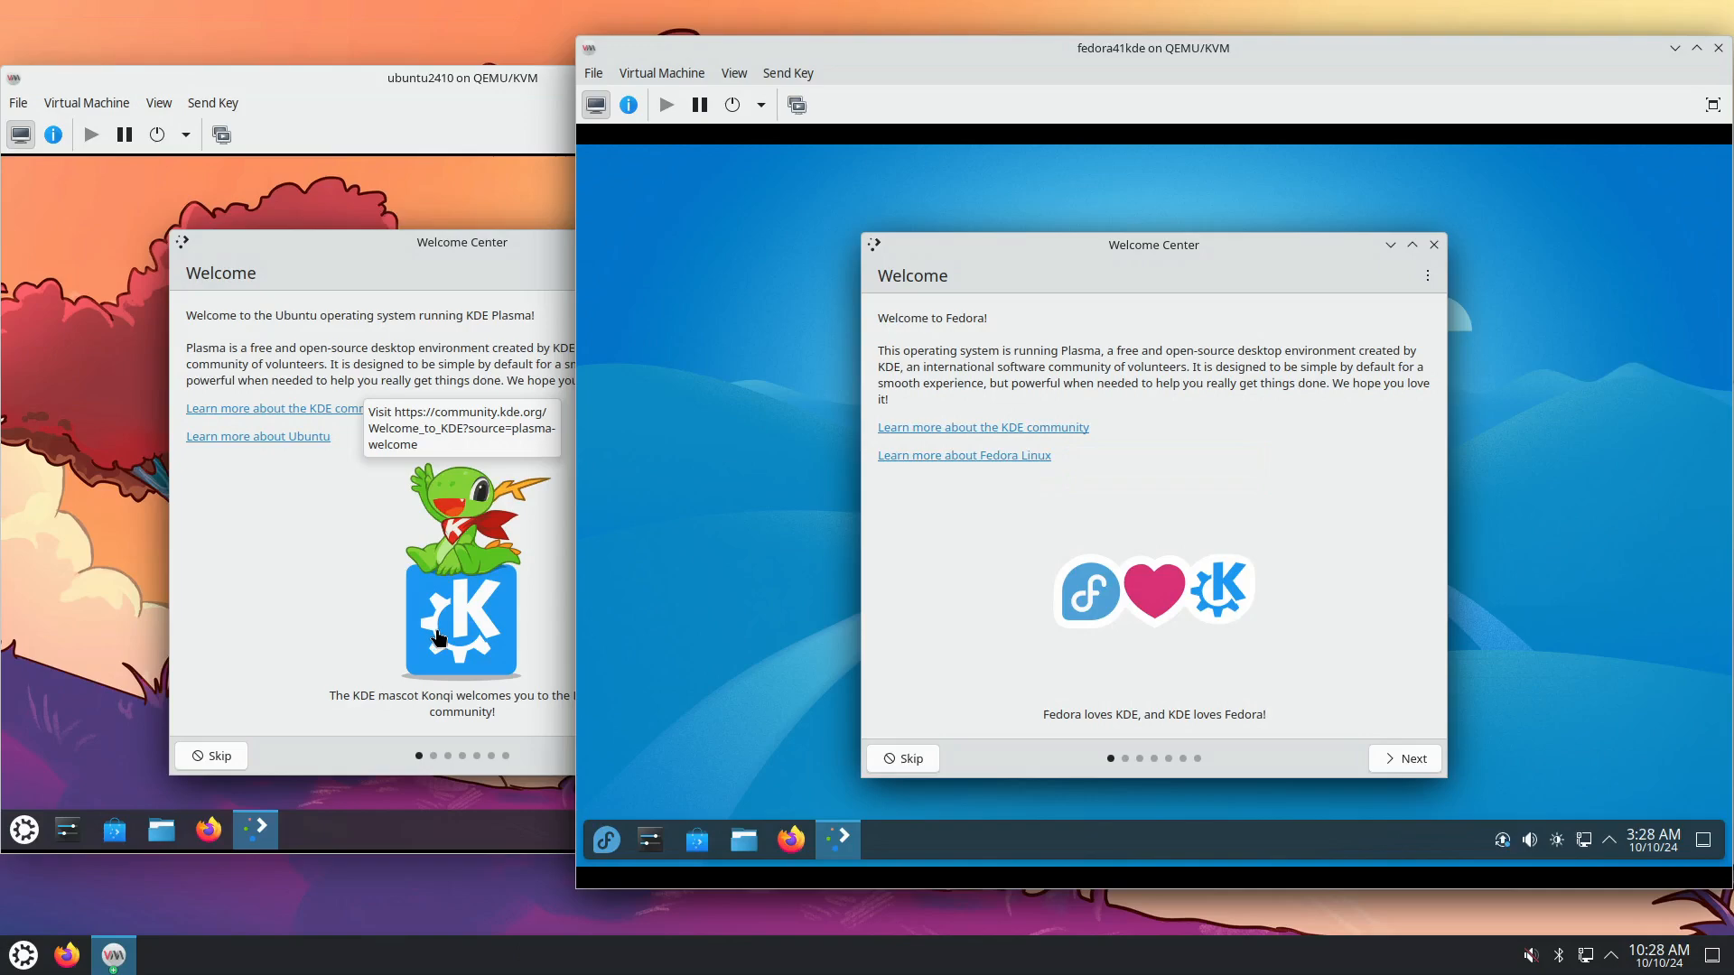
left_click(474, 630)
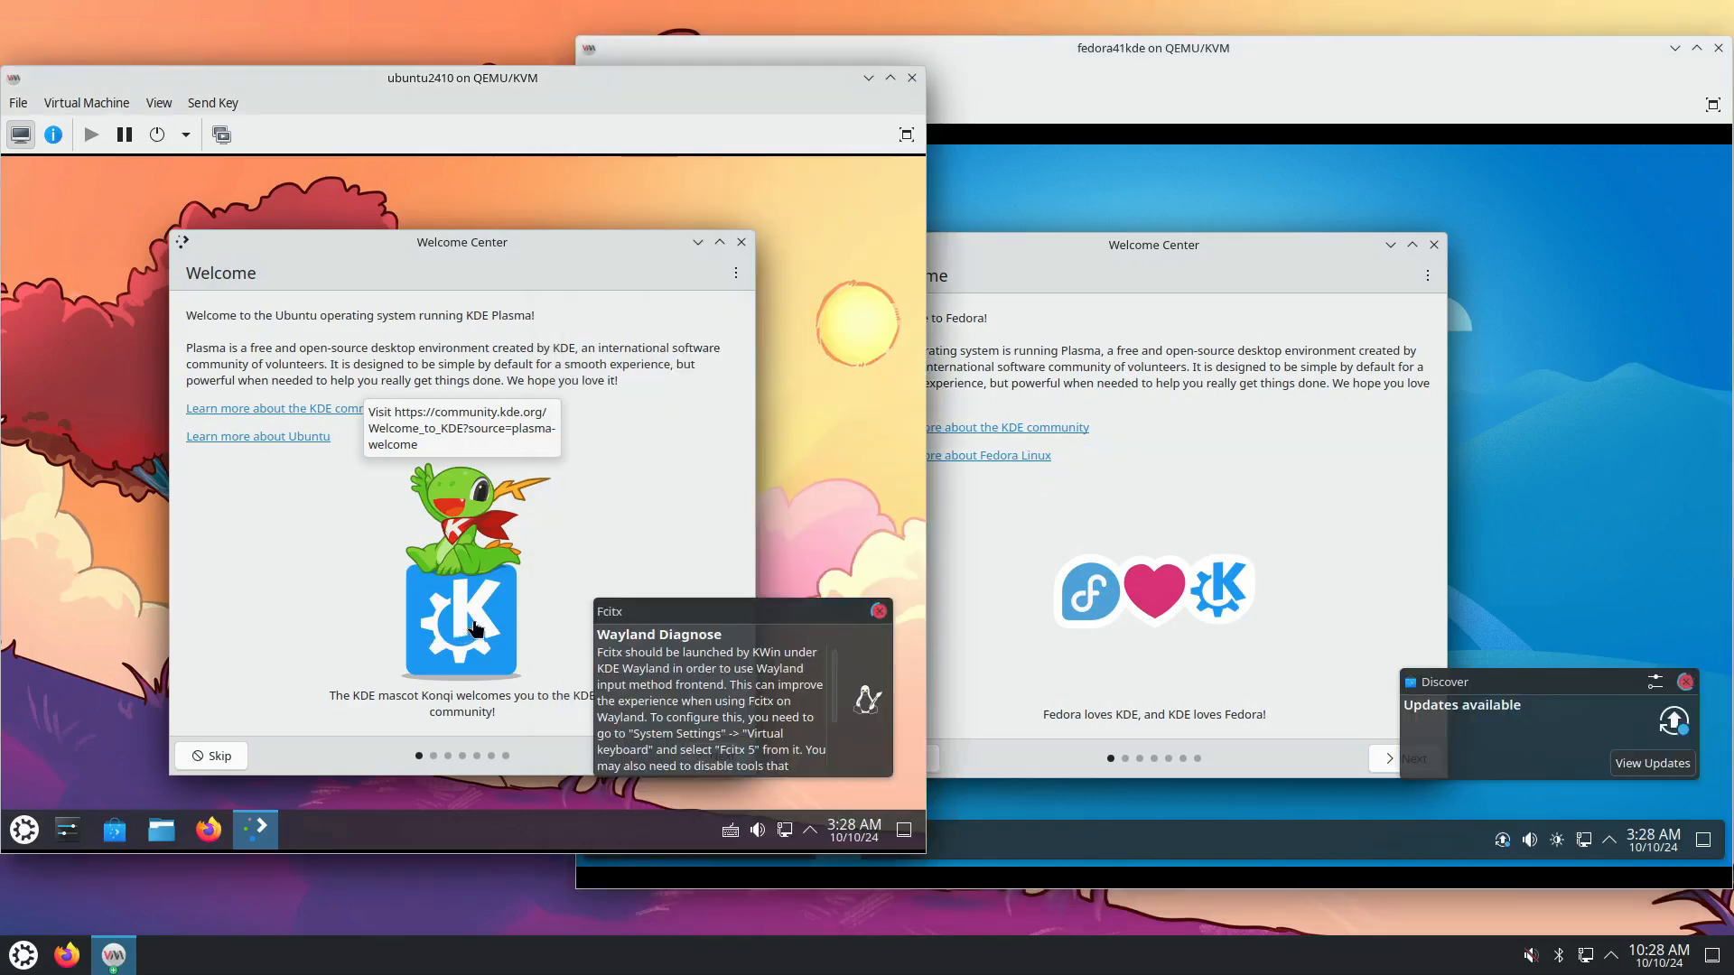
left_click(879, 611)
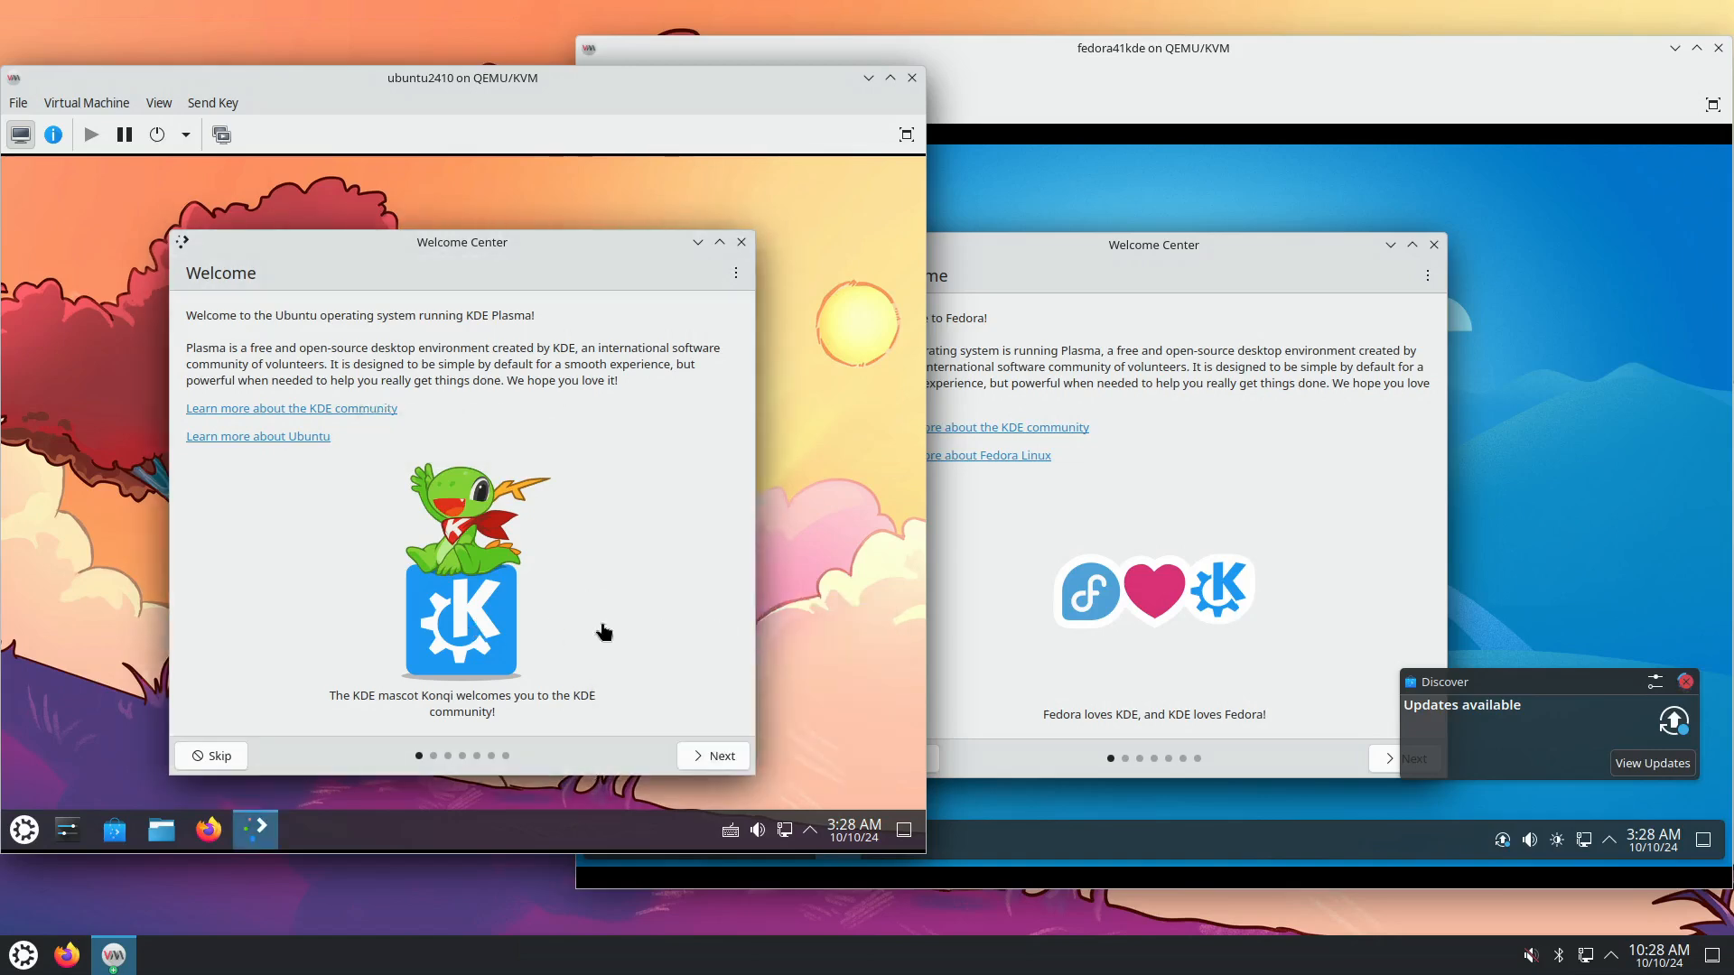
left_click(442, 639)
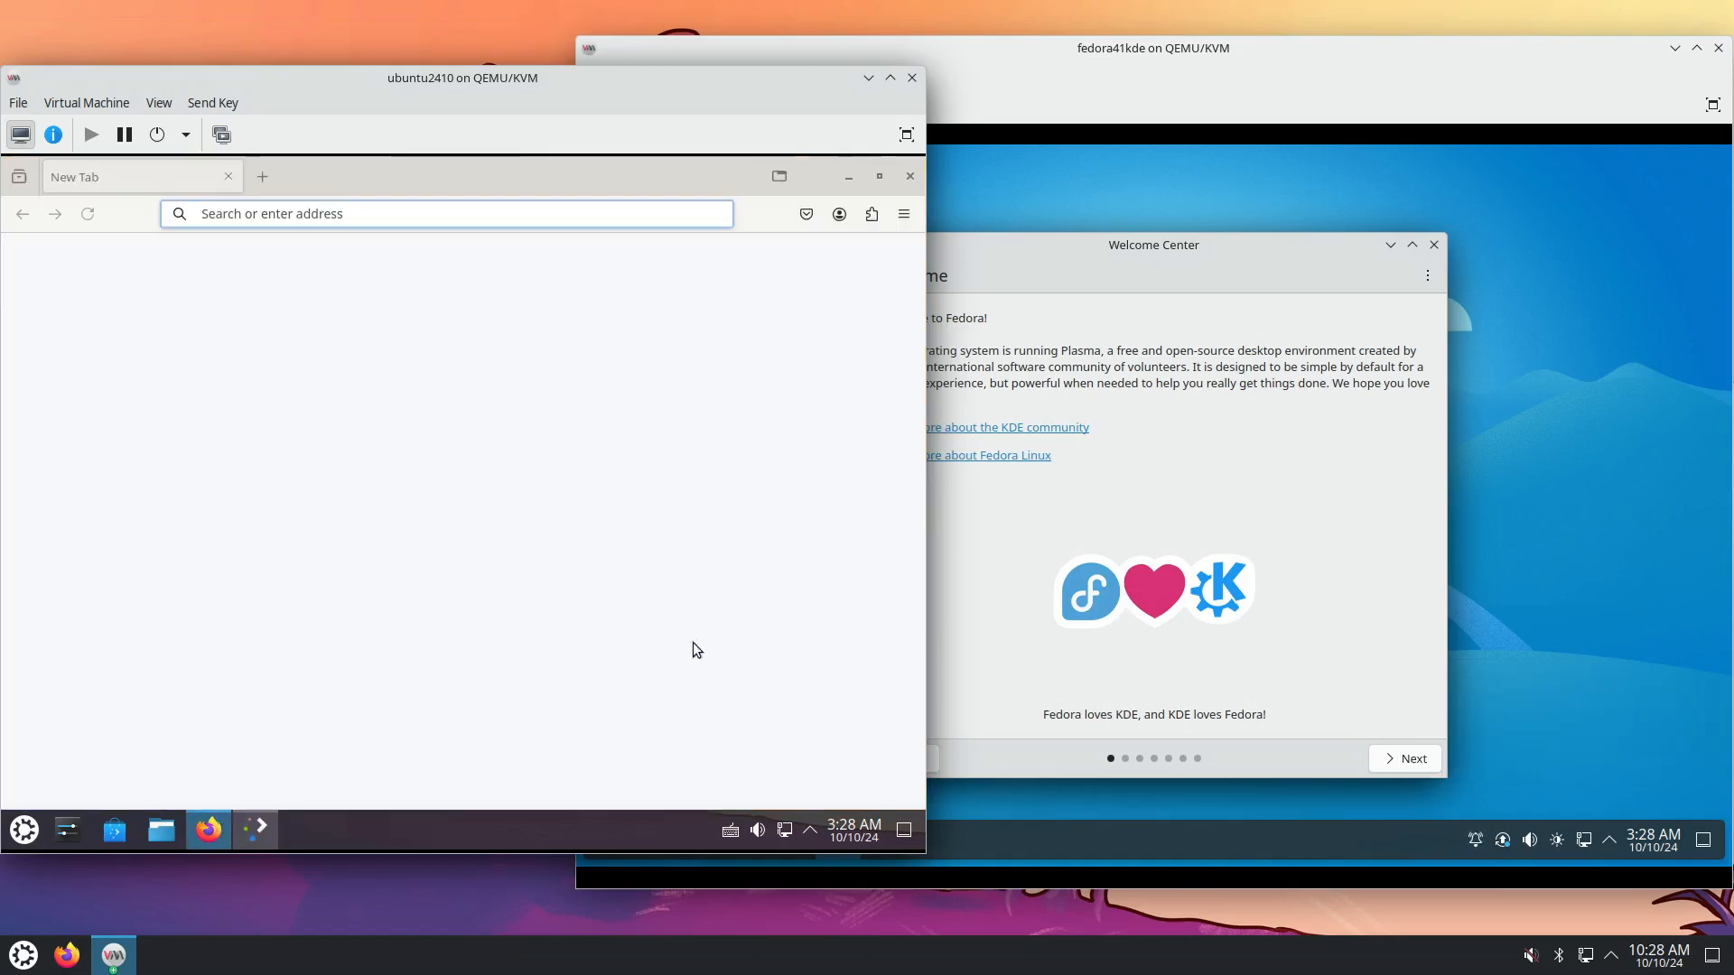
left_click(1145, 591)
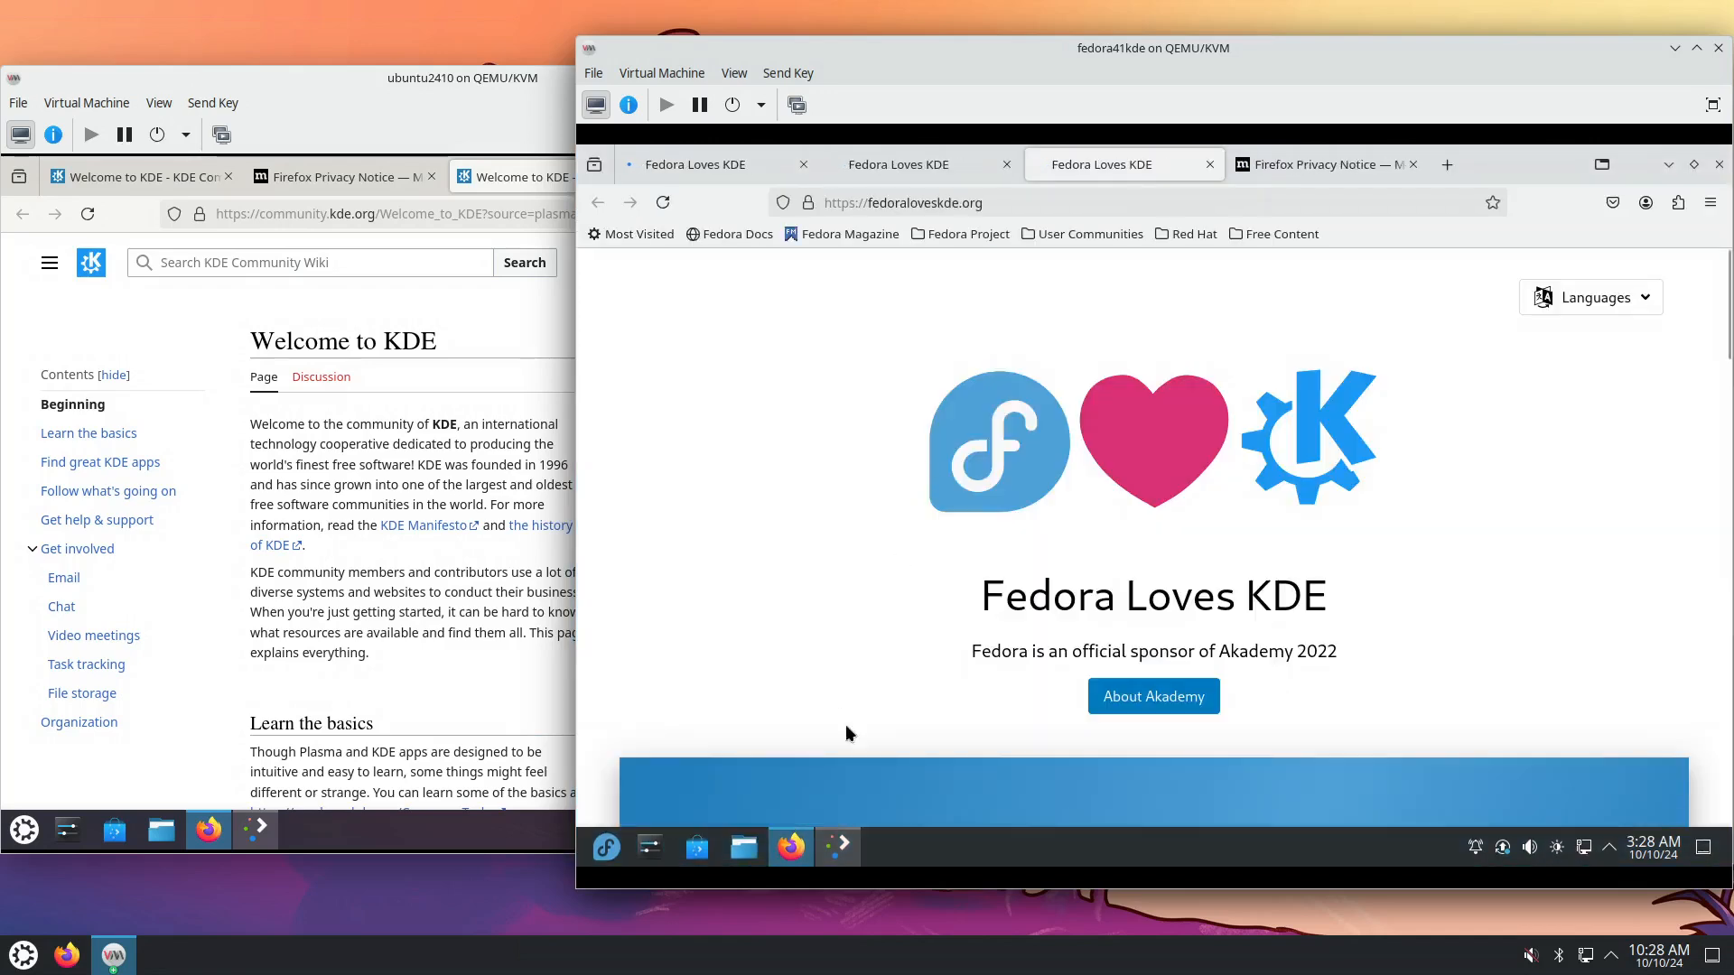
Switch between the VM windows to bring each Firefox in front of its Welcome Center.
left_click(835, 857)
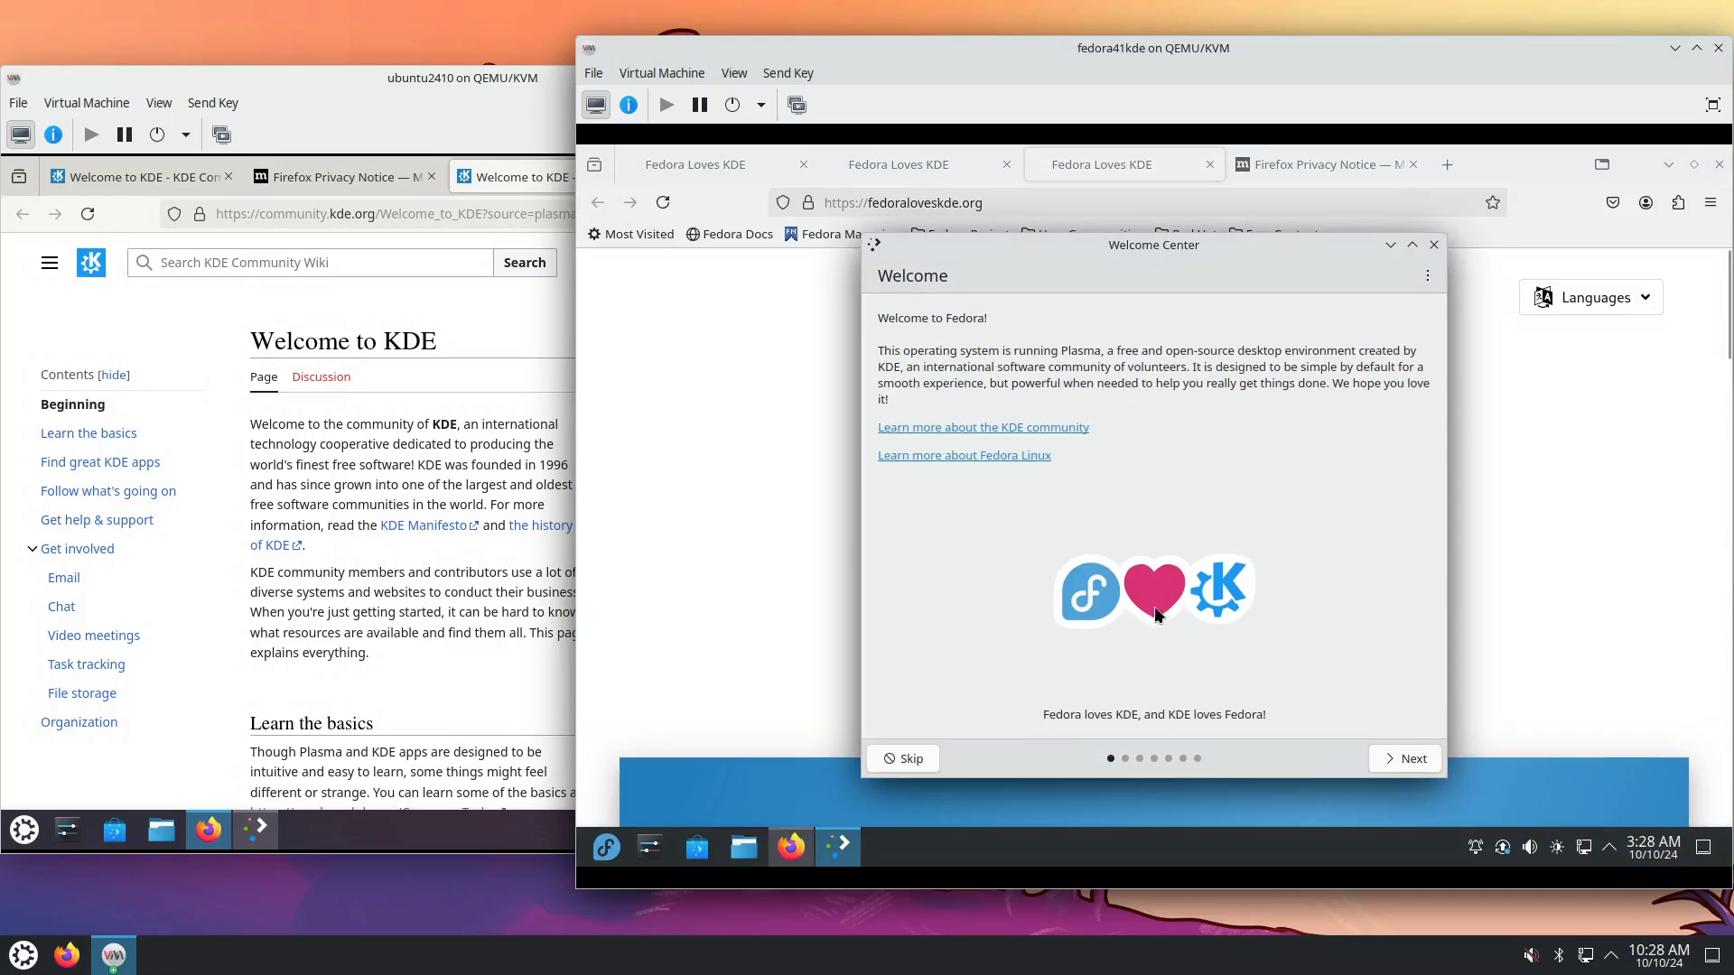
left_click(255, 829)
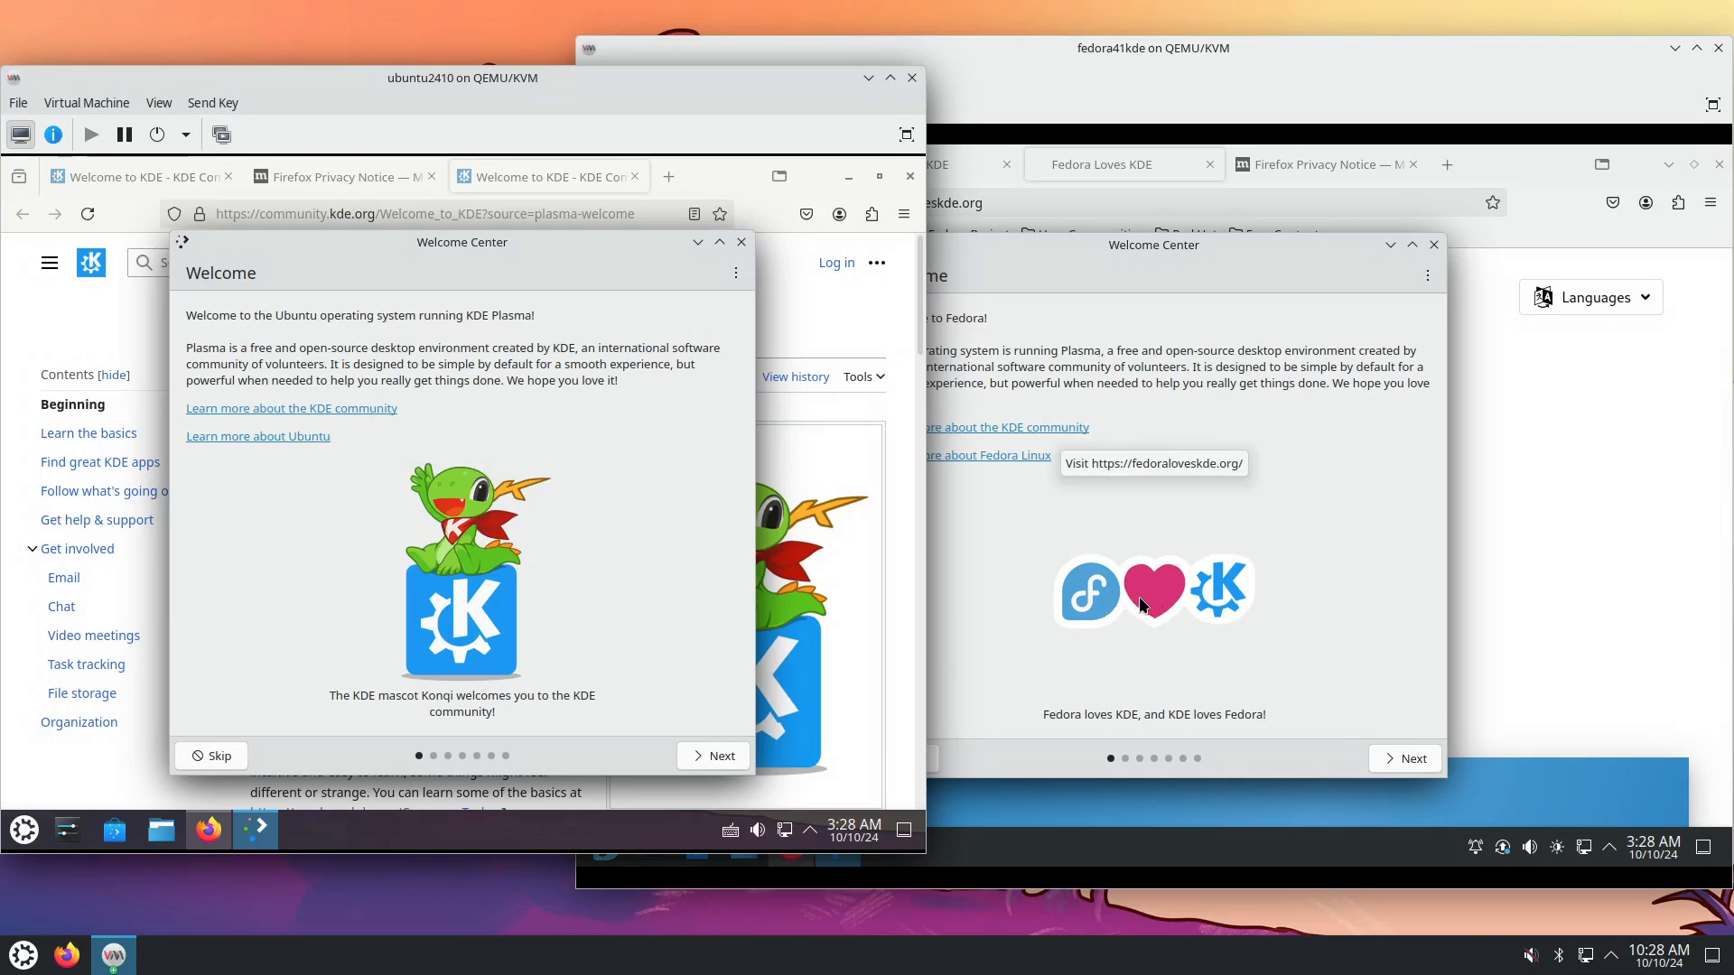
left_click(1301, 659)
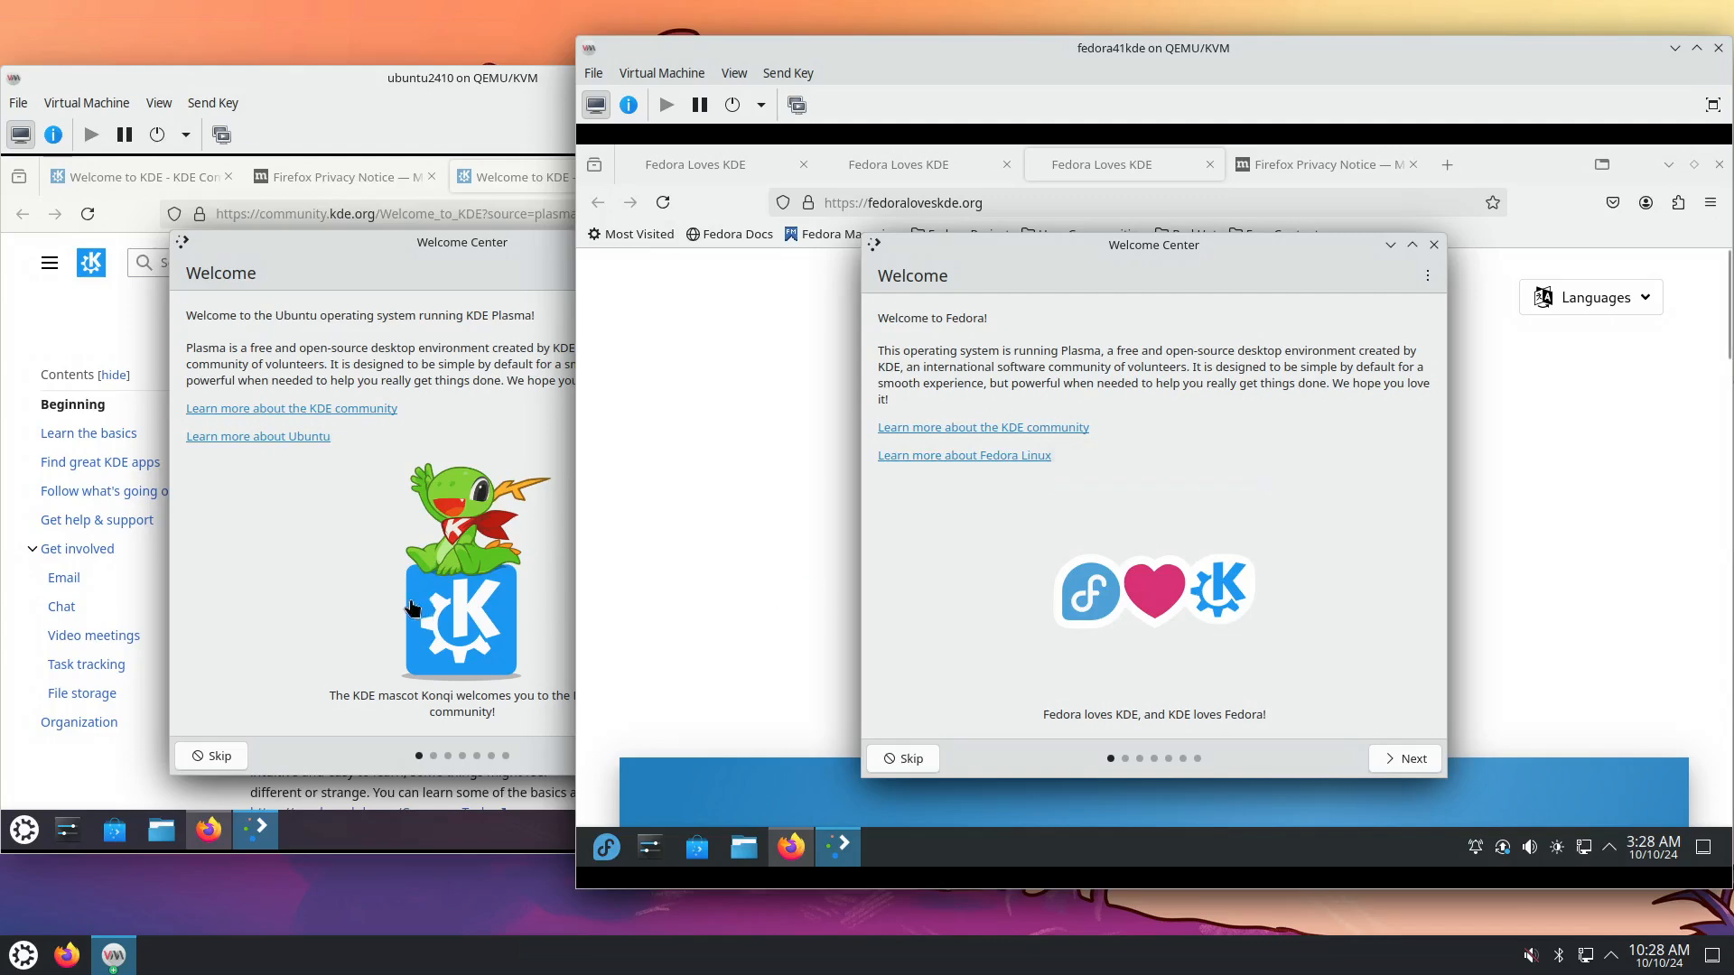
left_click(340, 599)
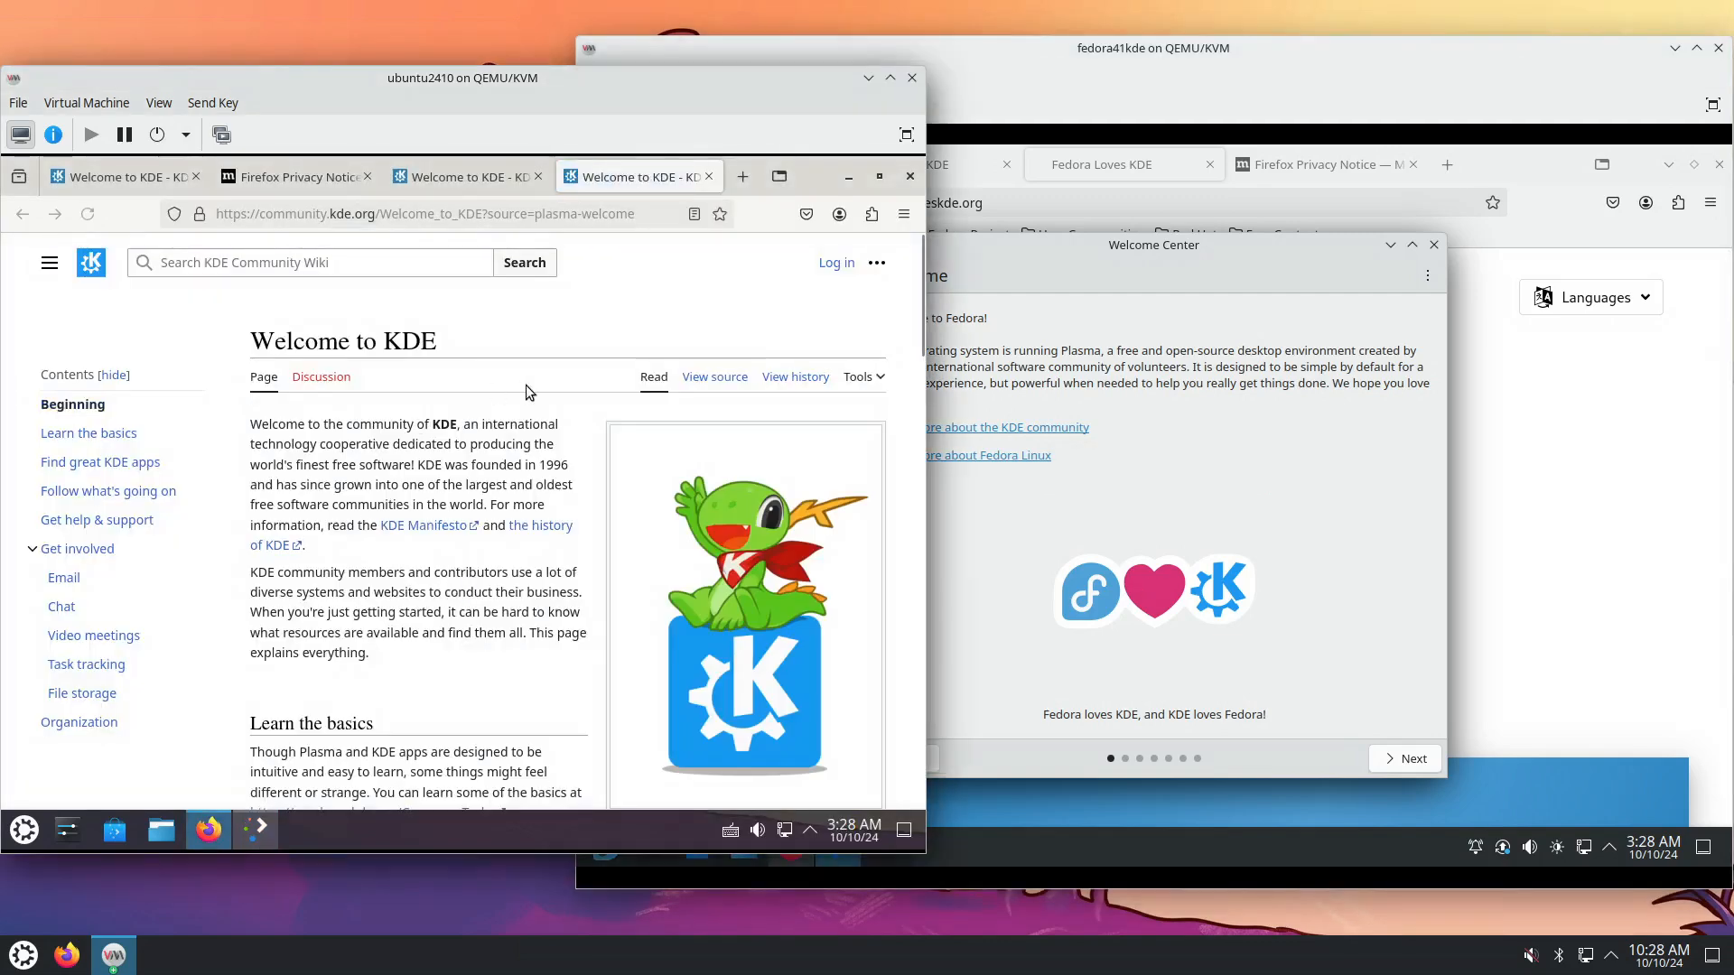
left_click(1355, 575)
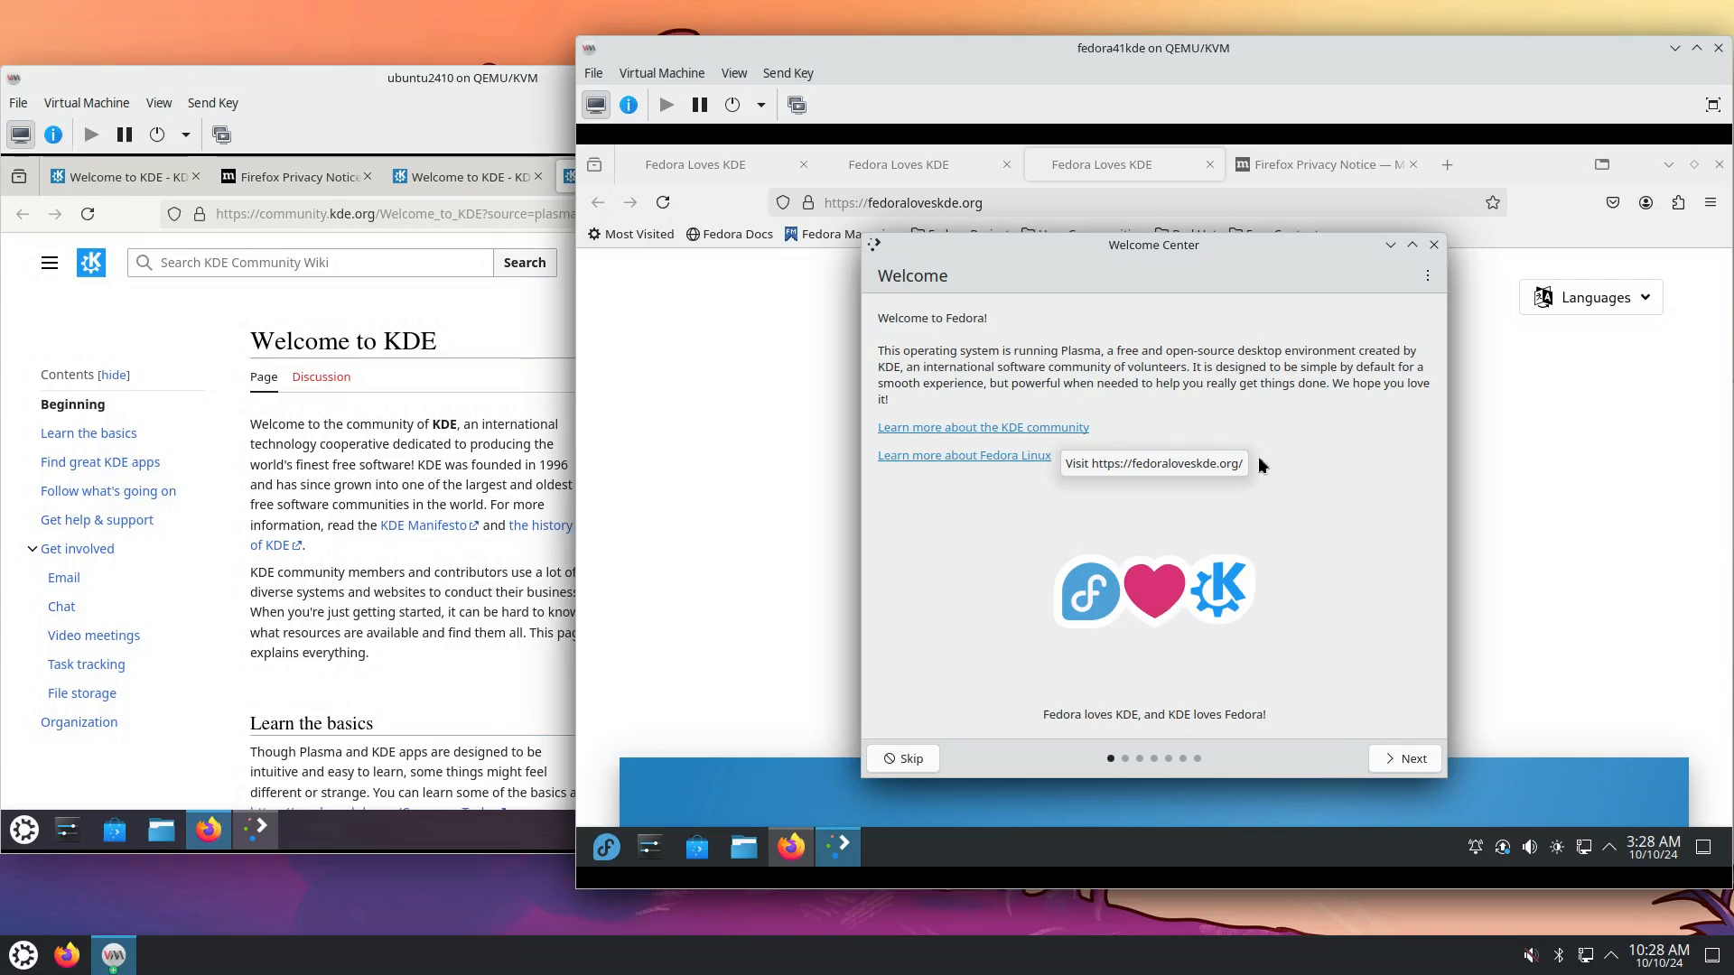
left_click(1129, 166)
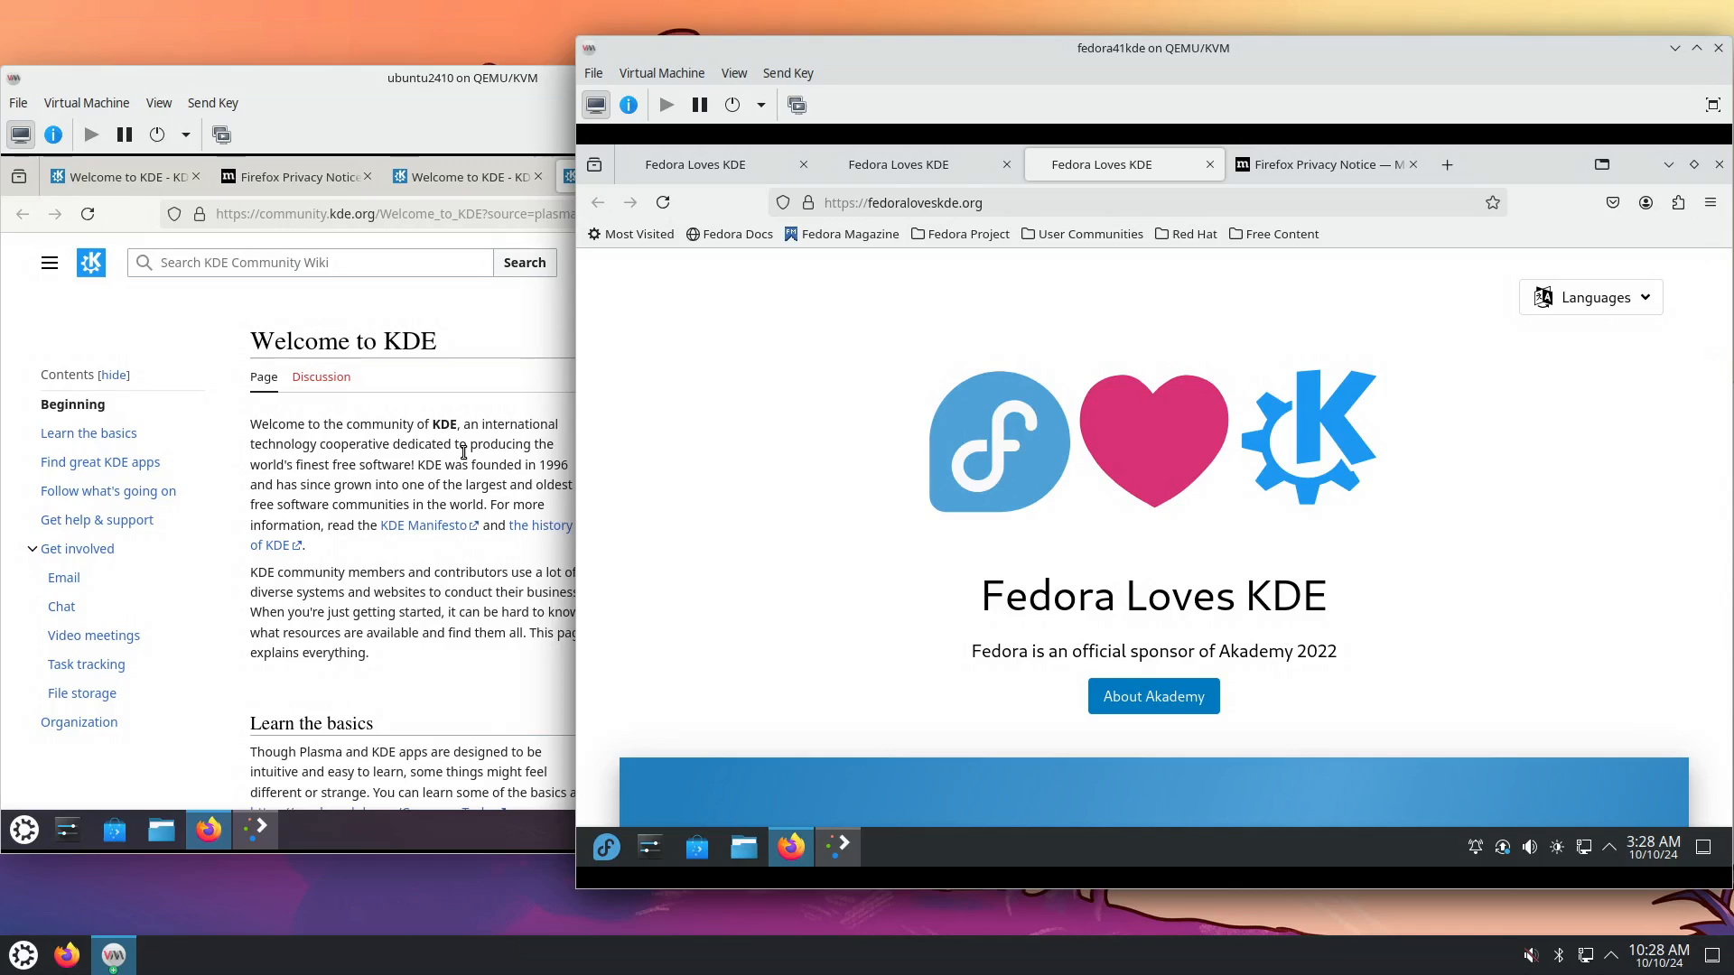
left_click(502, 459)
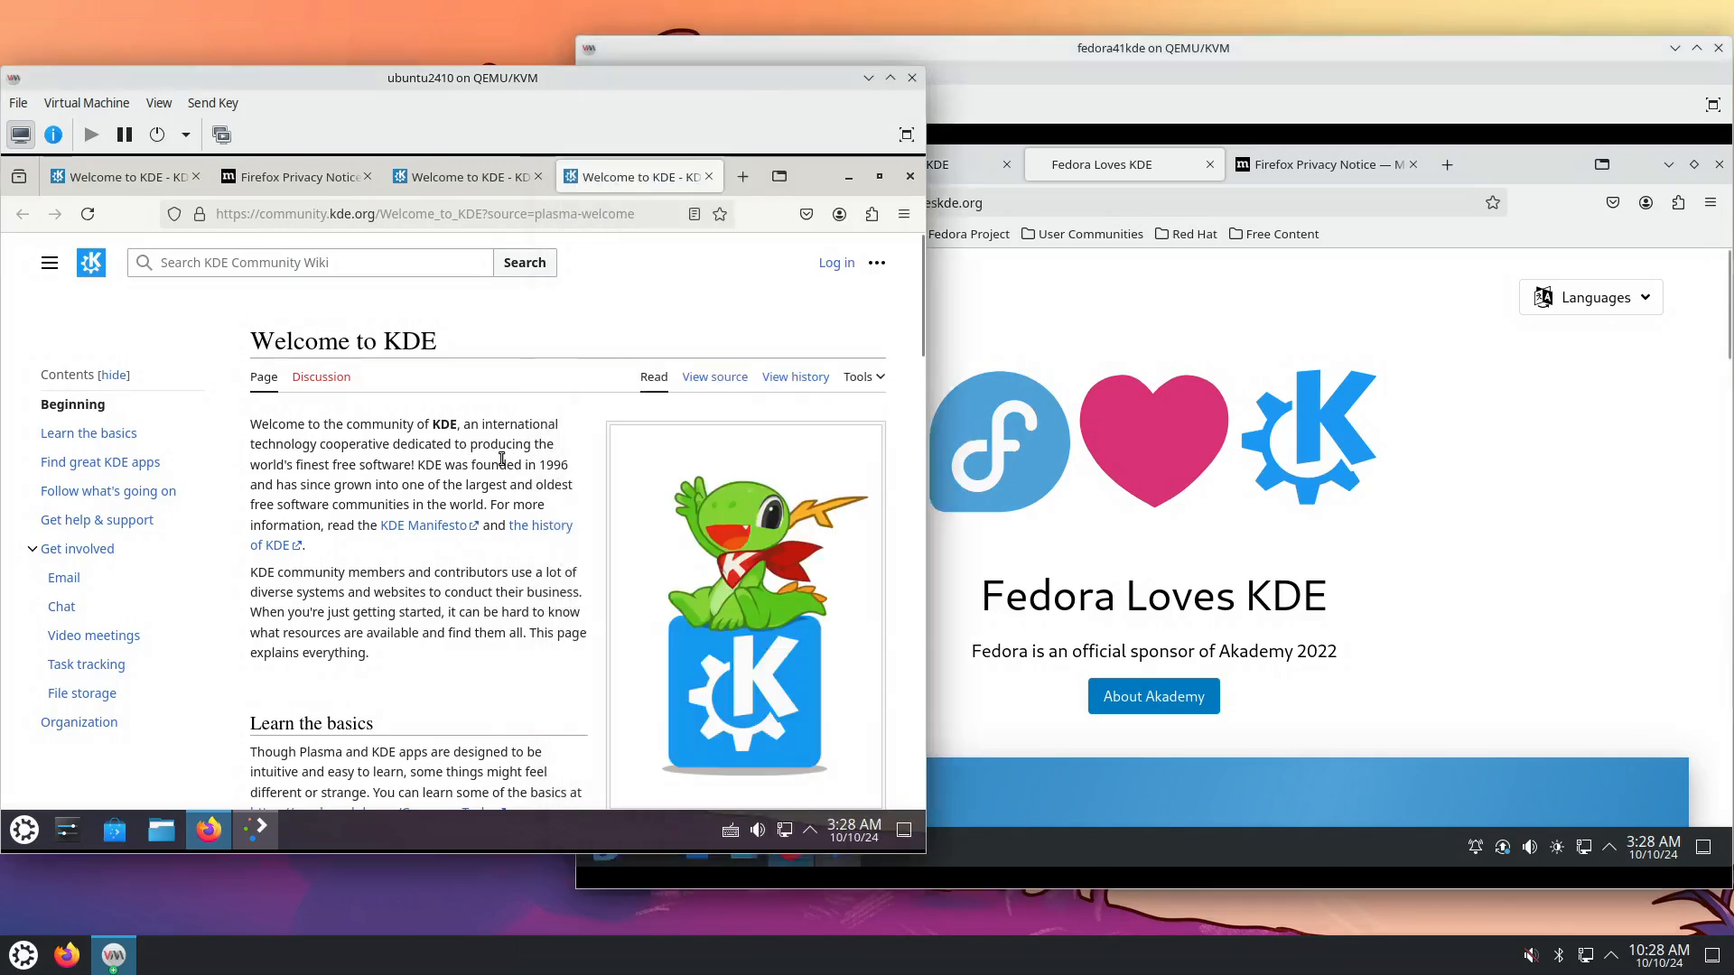
left_click(903, 215)
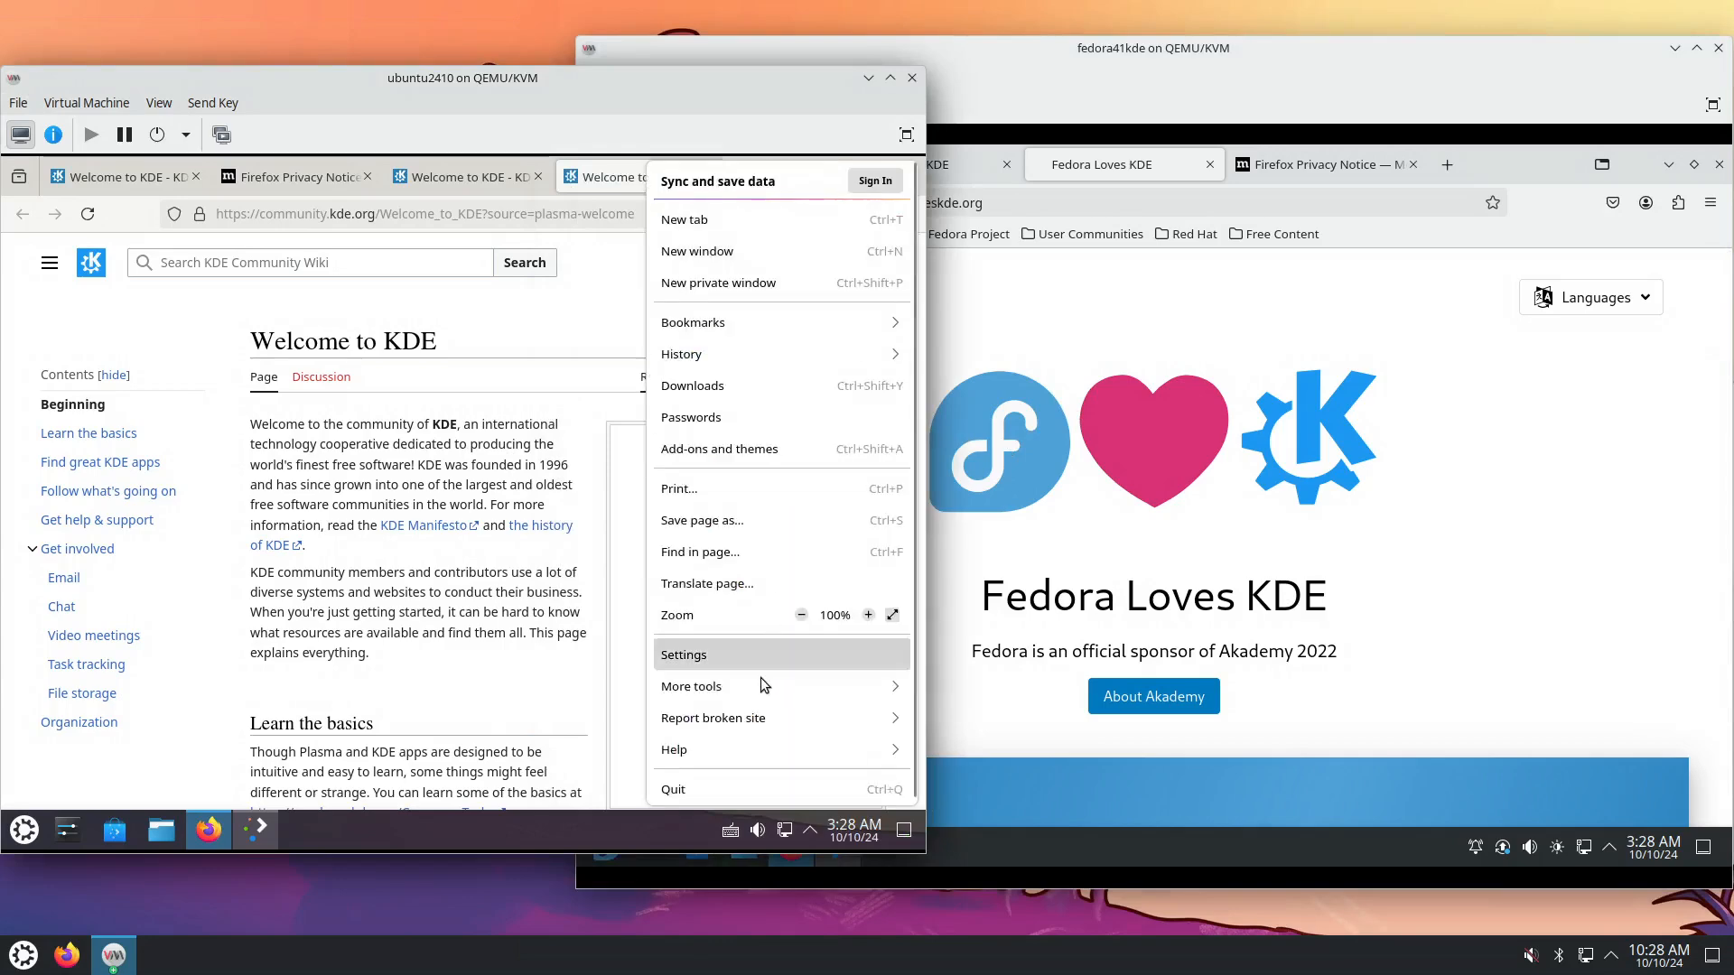
left_click(714, 744)
left_click(745, 416)
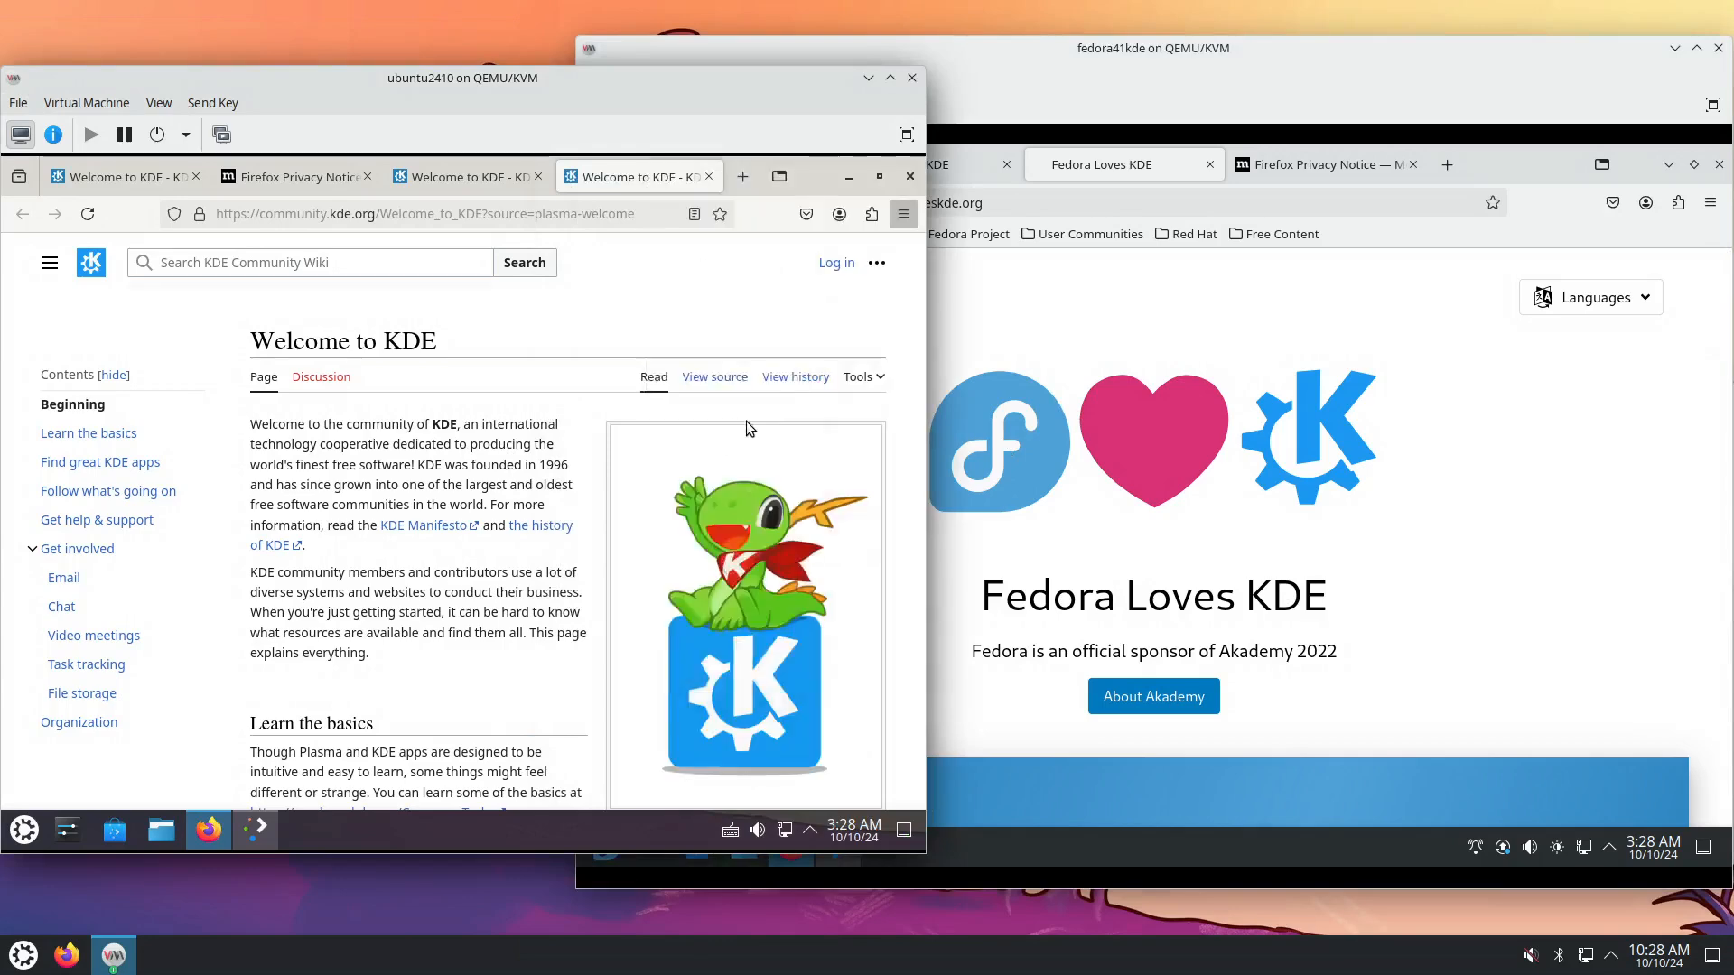
left_click(1706, 206)
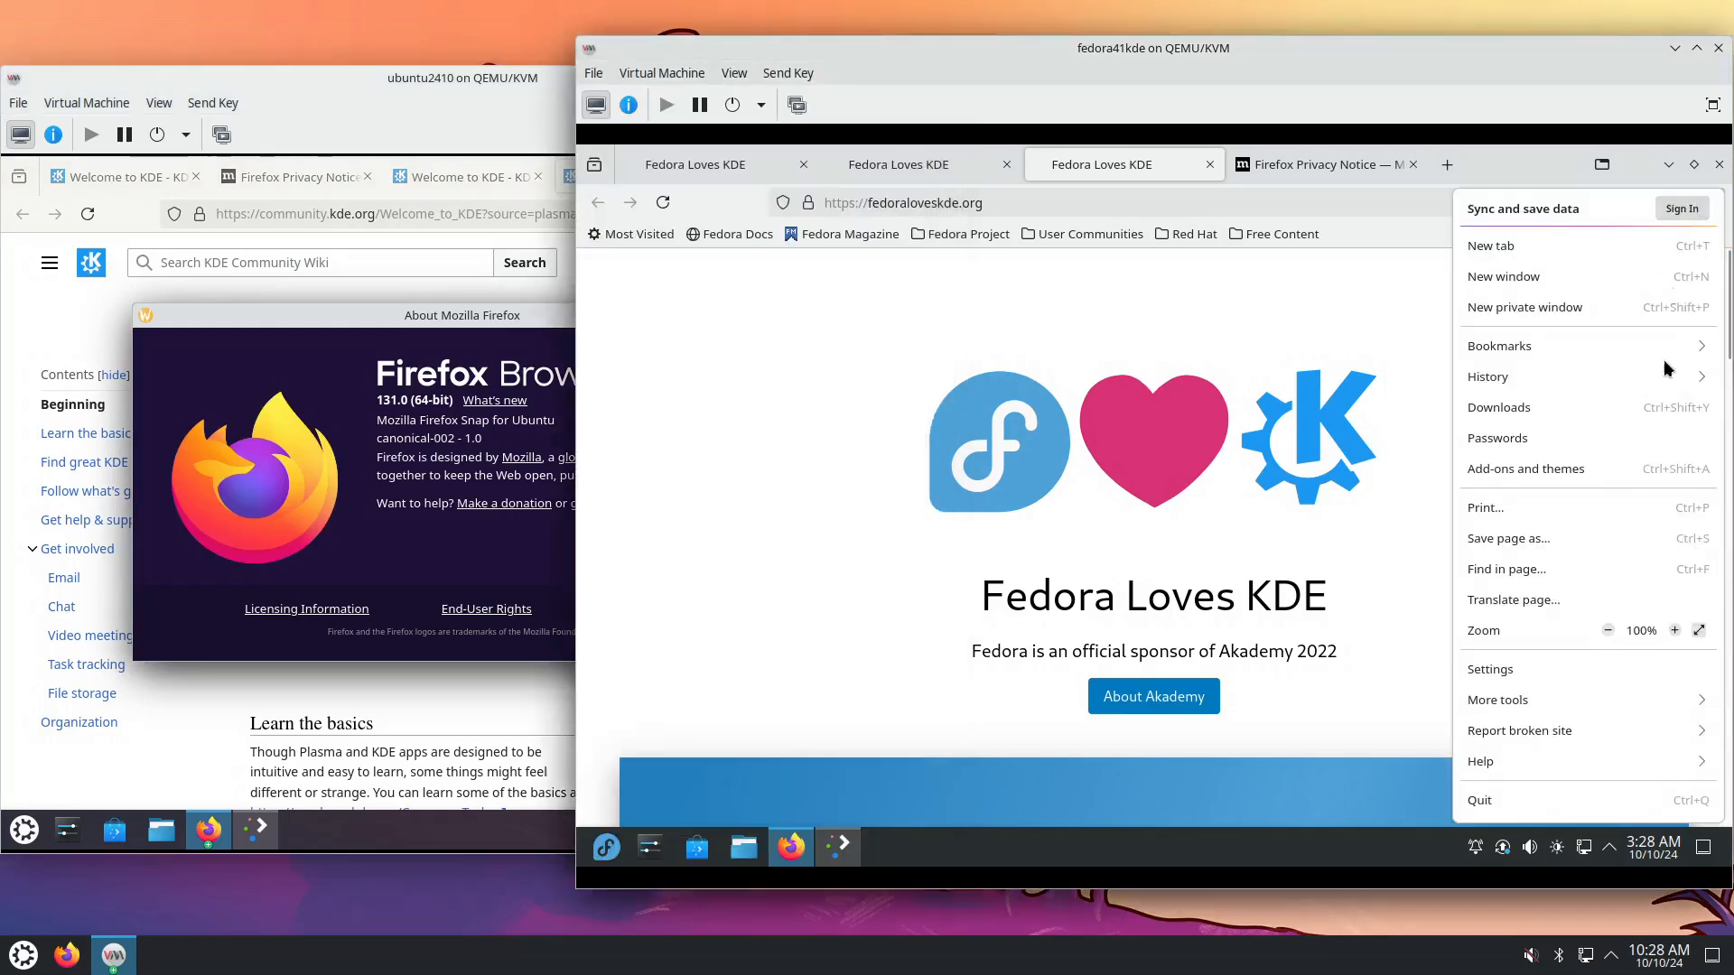
left_click(1556, 761)
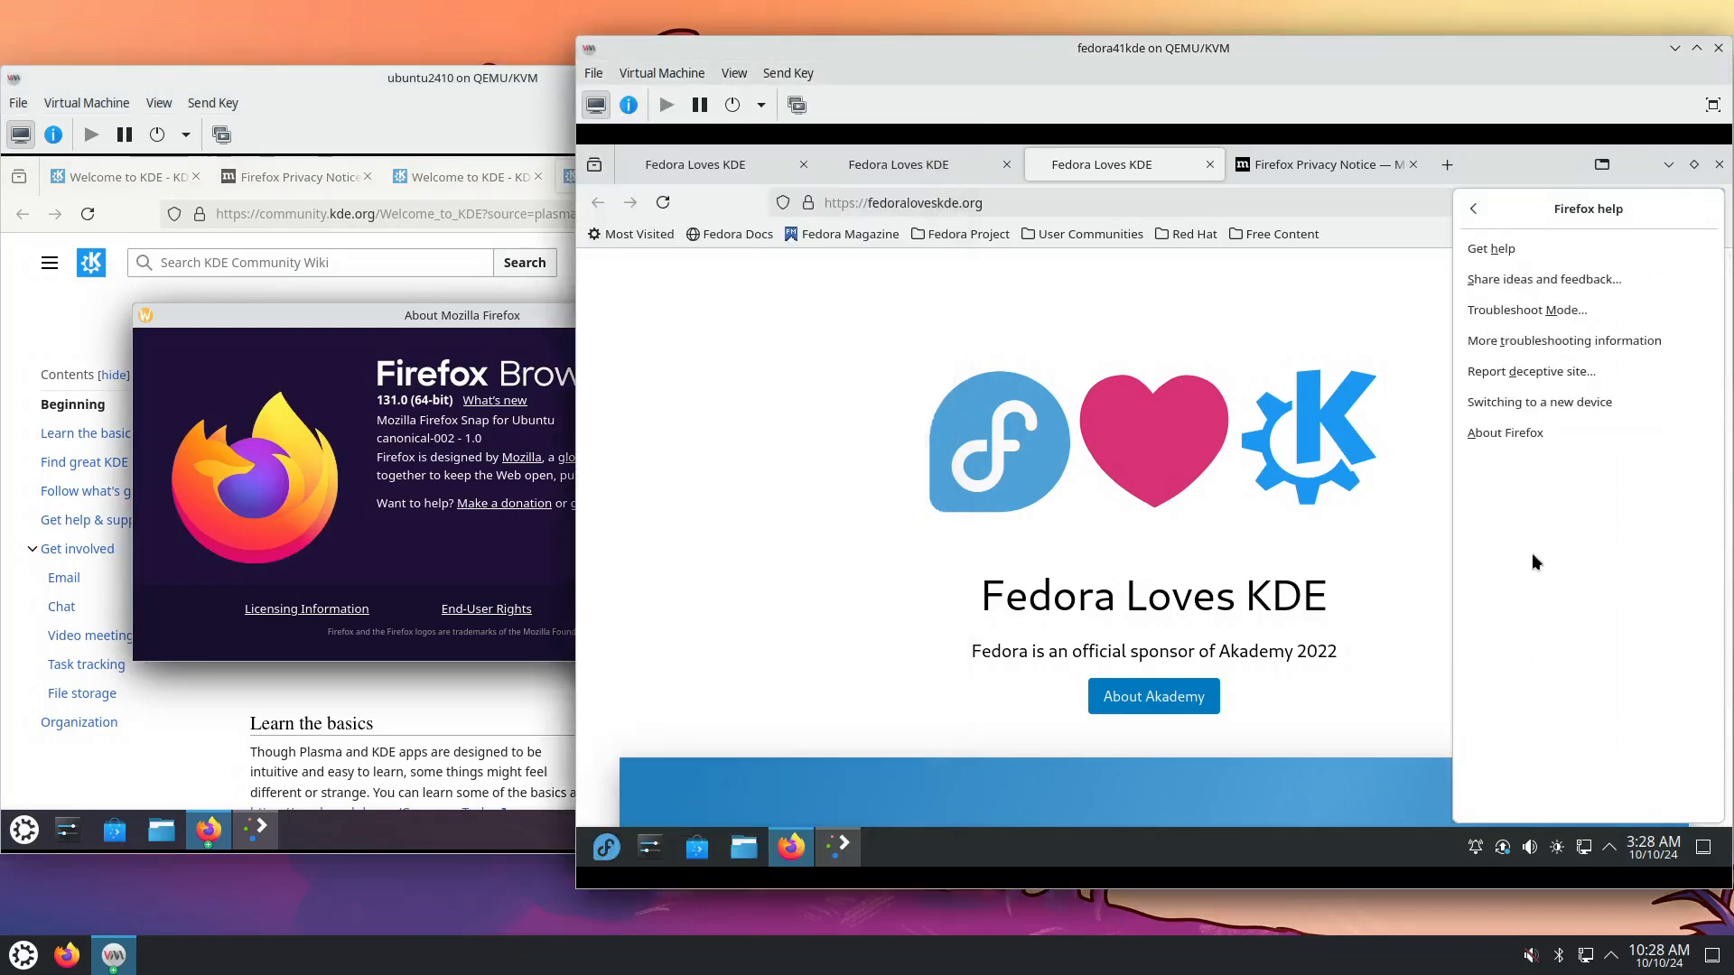
left_click(1535, 433)
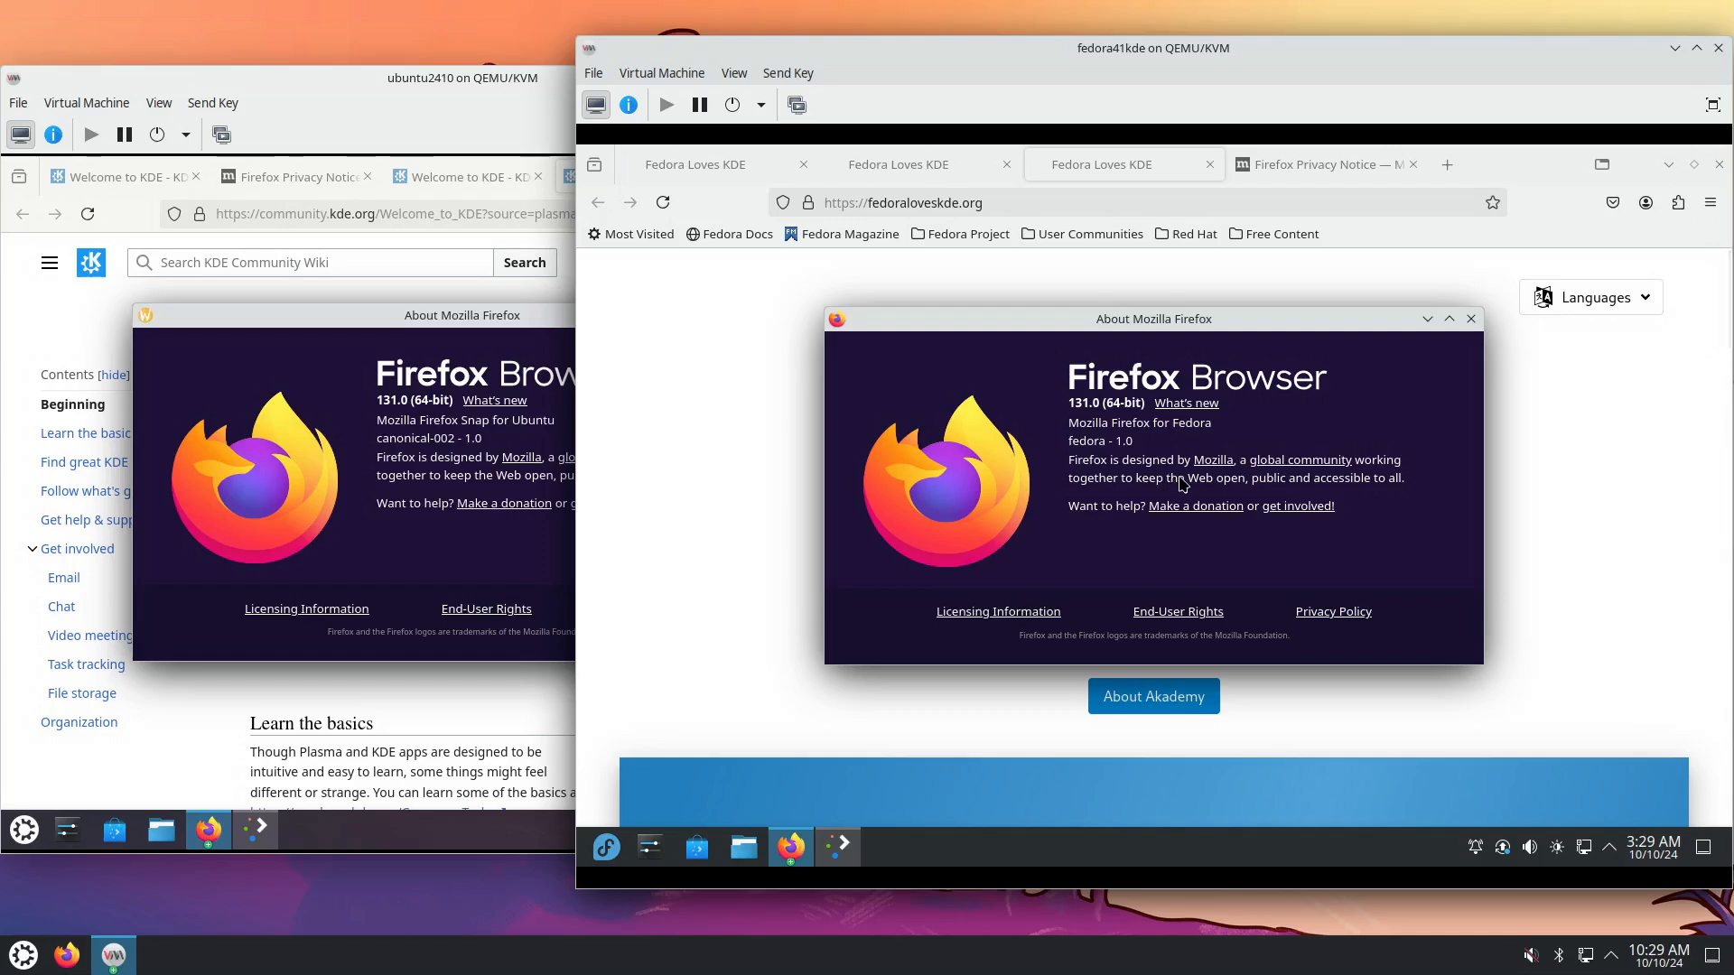
left_click(1471, 320)
left_click(551, 317)
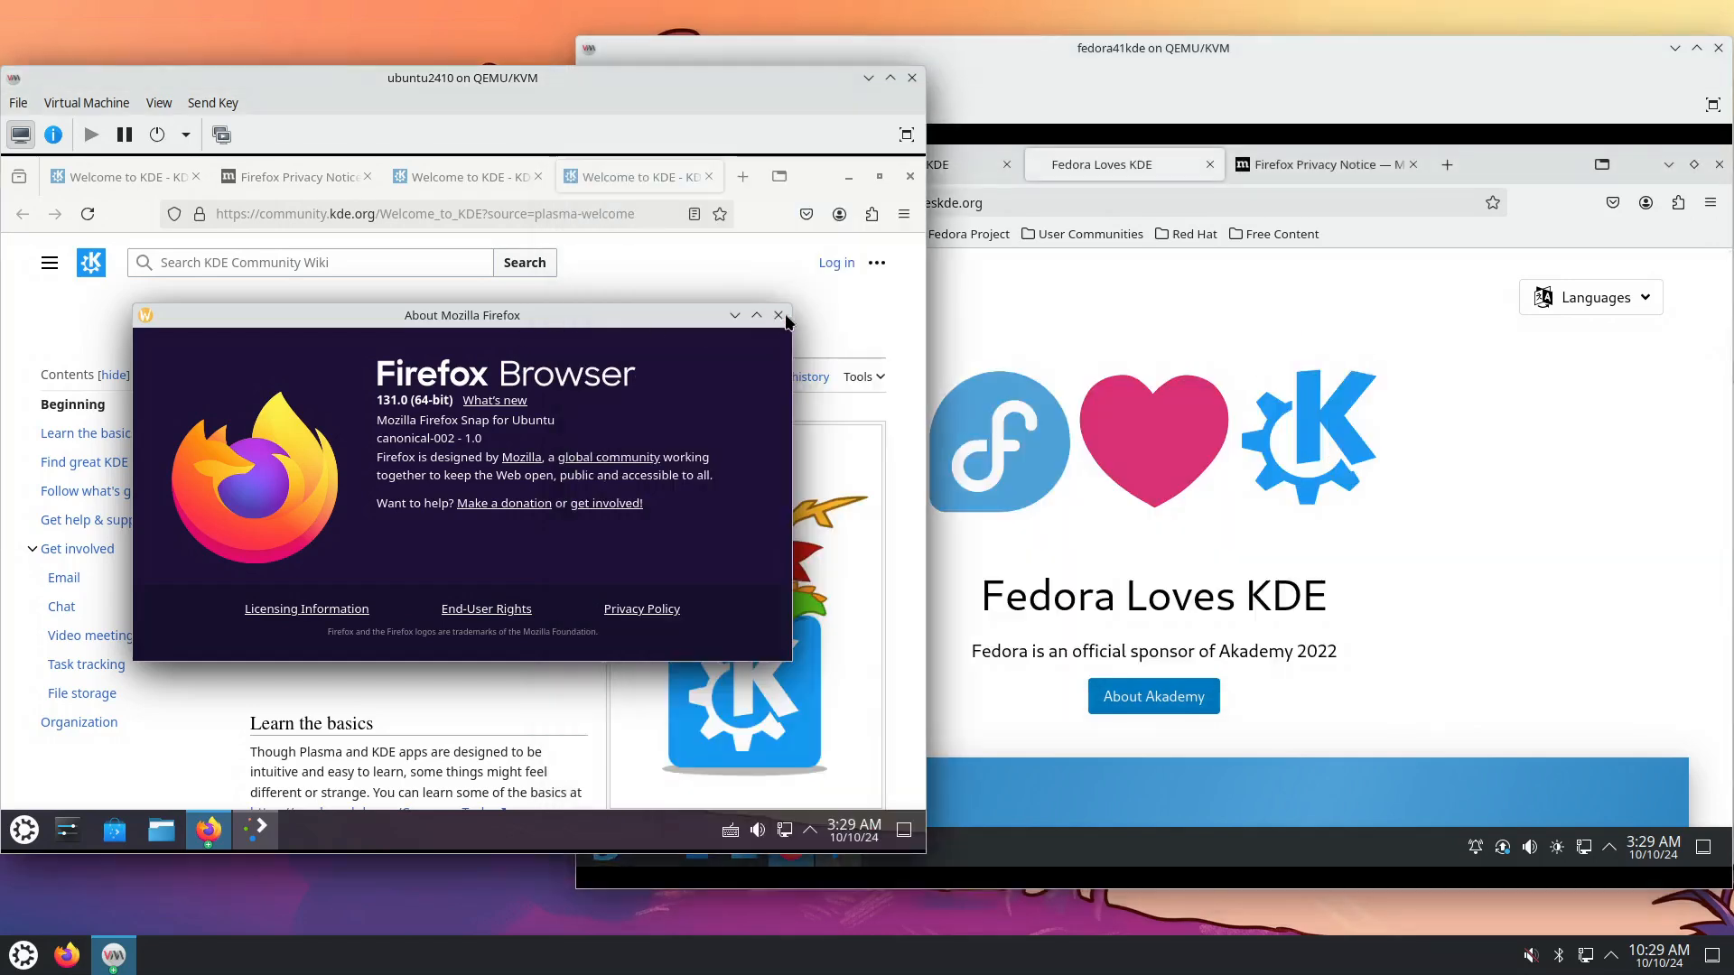
left_click(778, 315)
left_click(1174, 377)
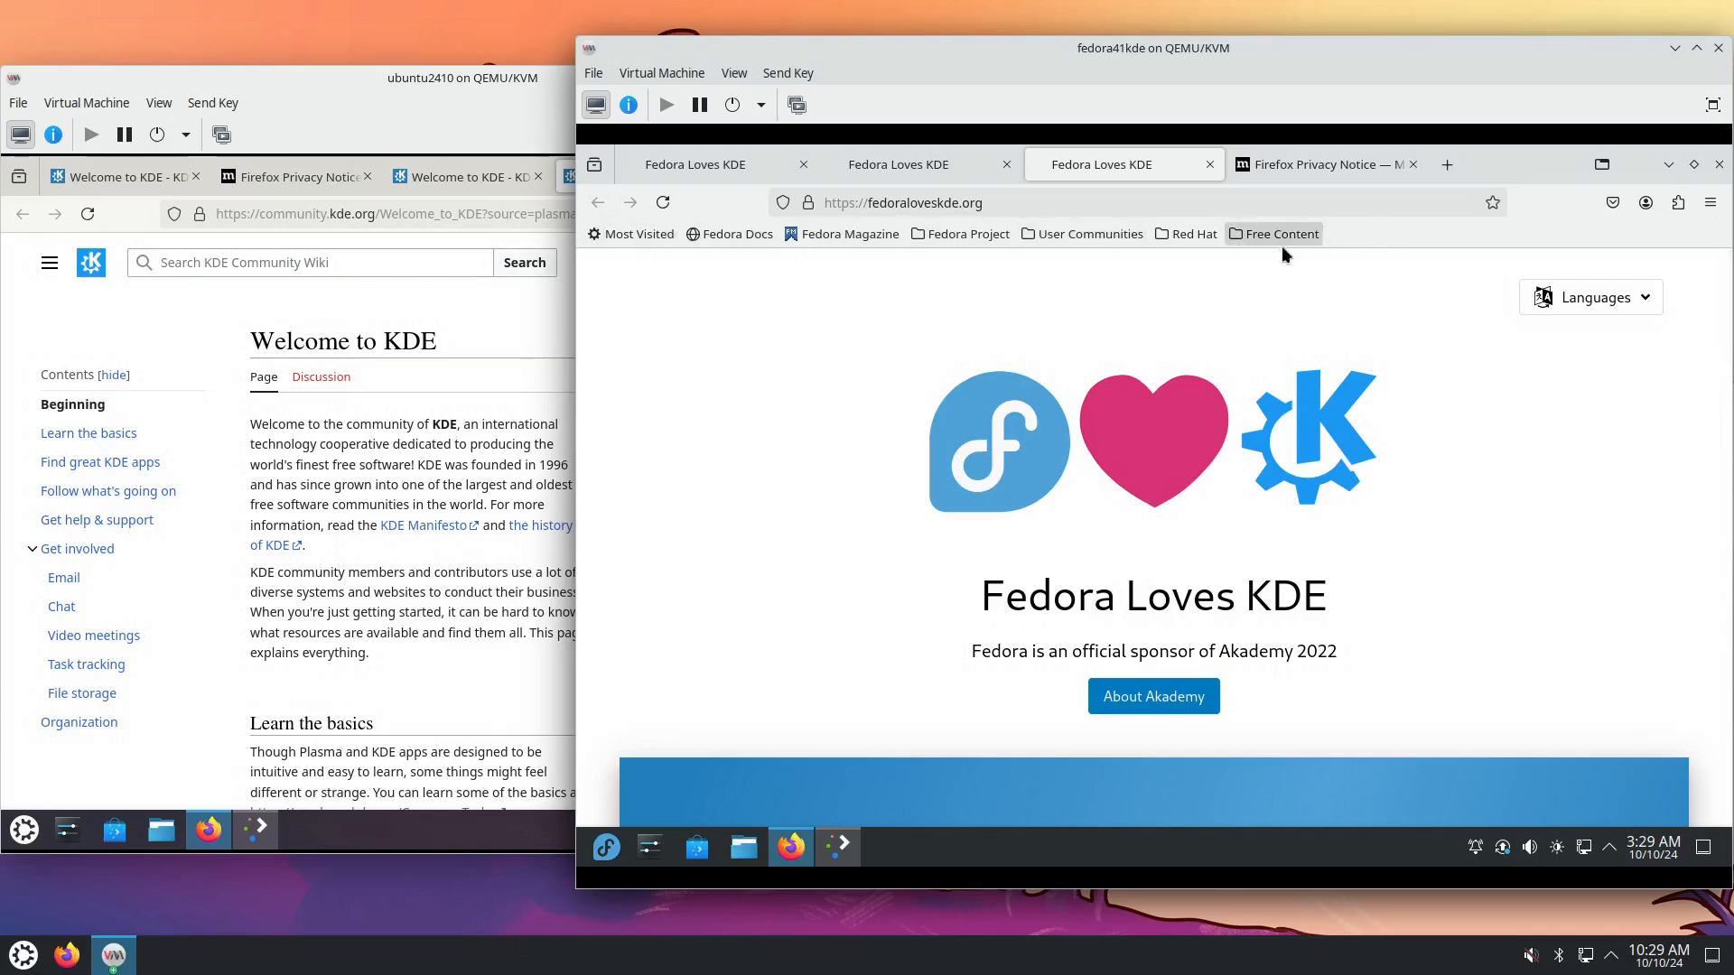
Set Fedora Firefox's Bookmarks Toolbar to Never Show, then raise the Ubuntu VM window.
right_click(1396, 232)
mouse_move(1499, 393)
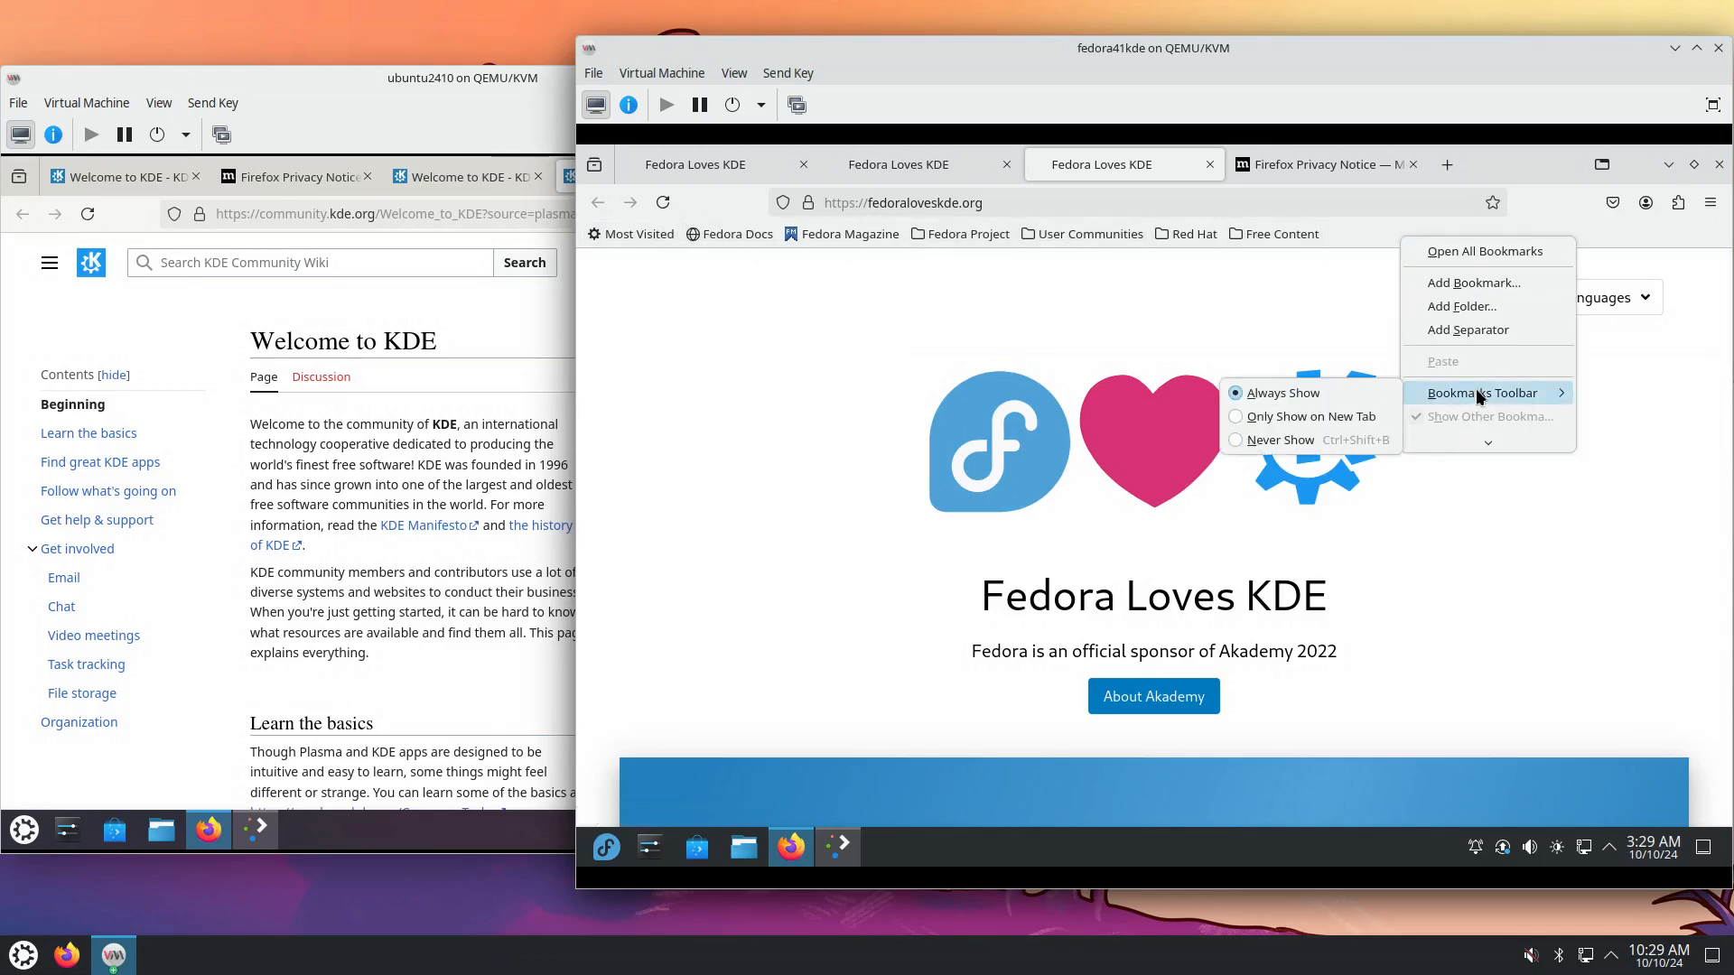
left_click(1306, 441)
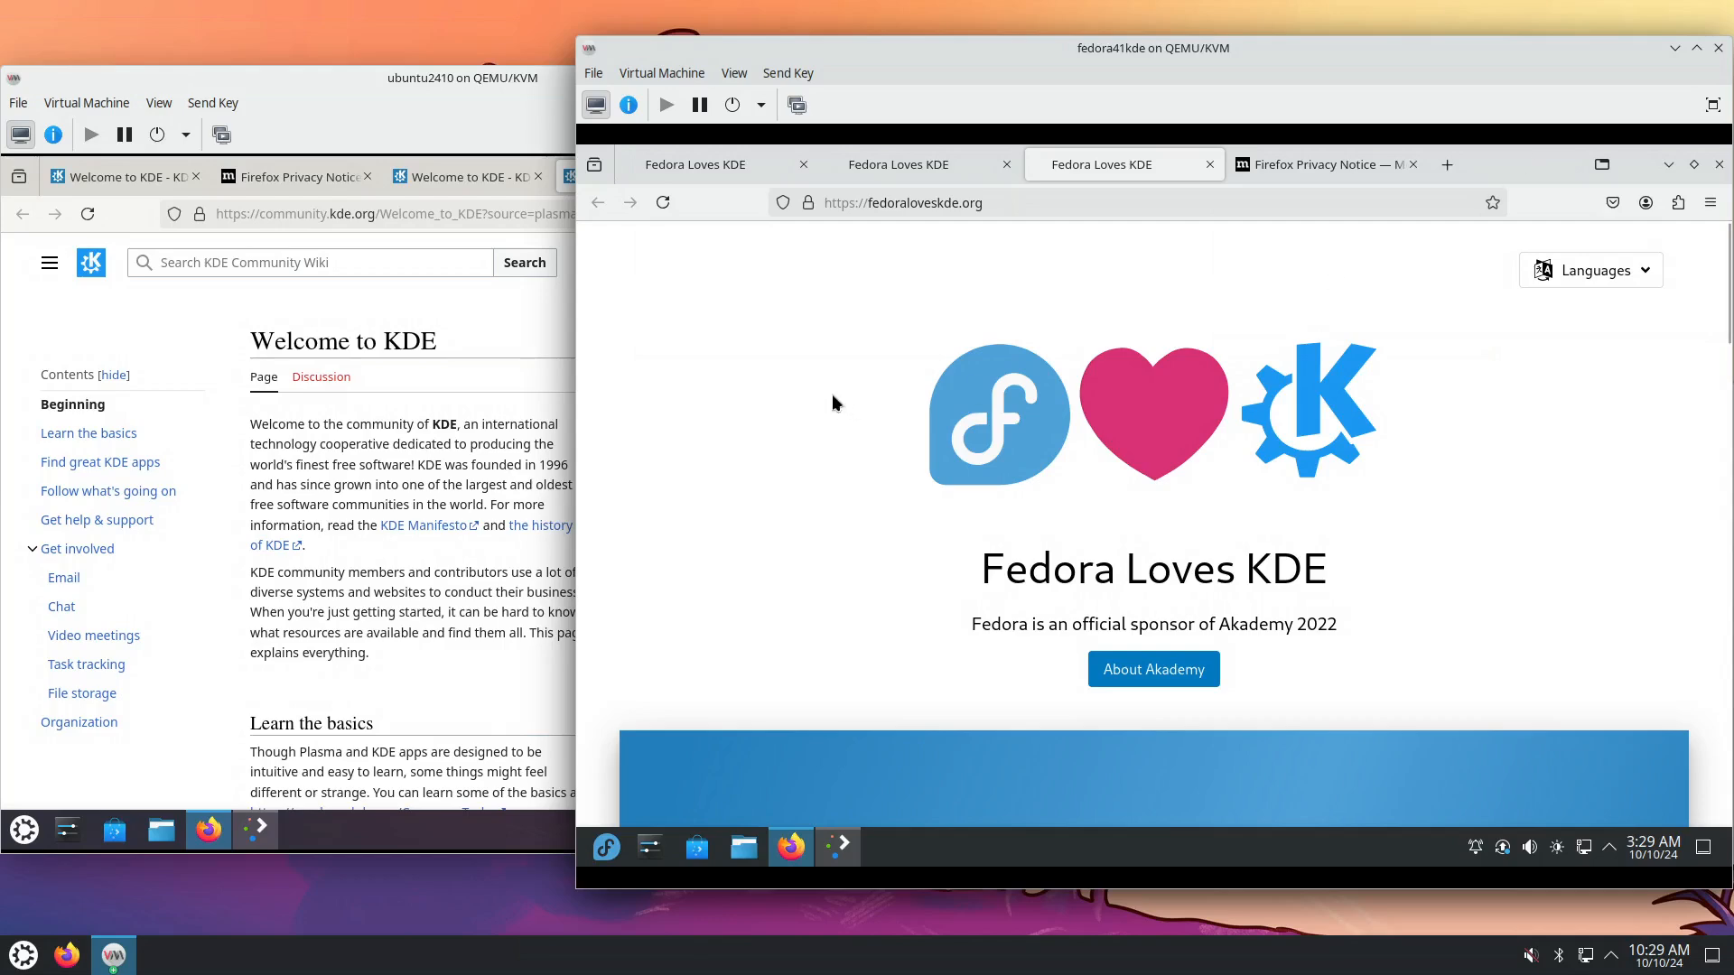
left_click(417, 442)
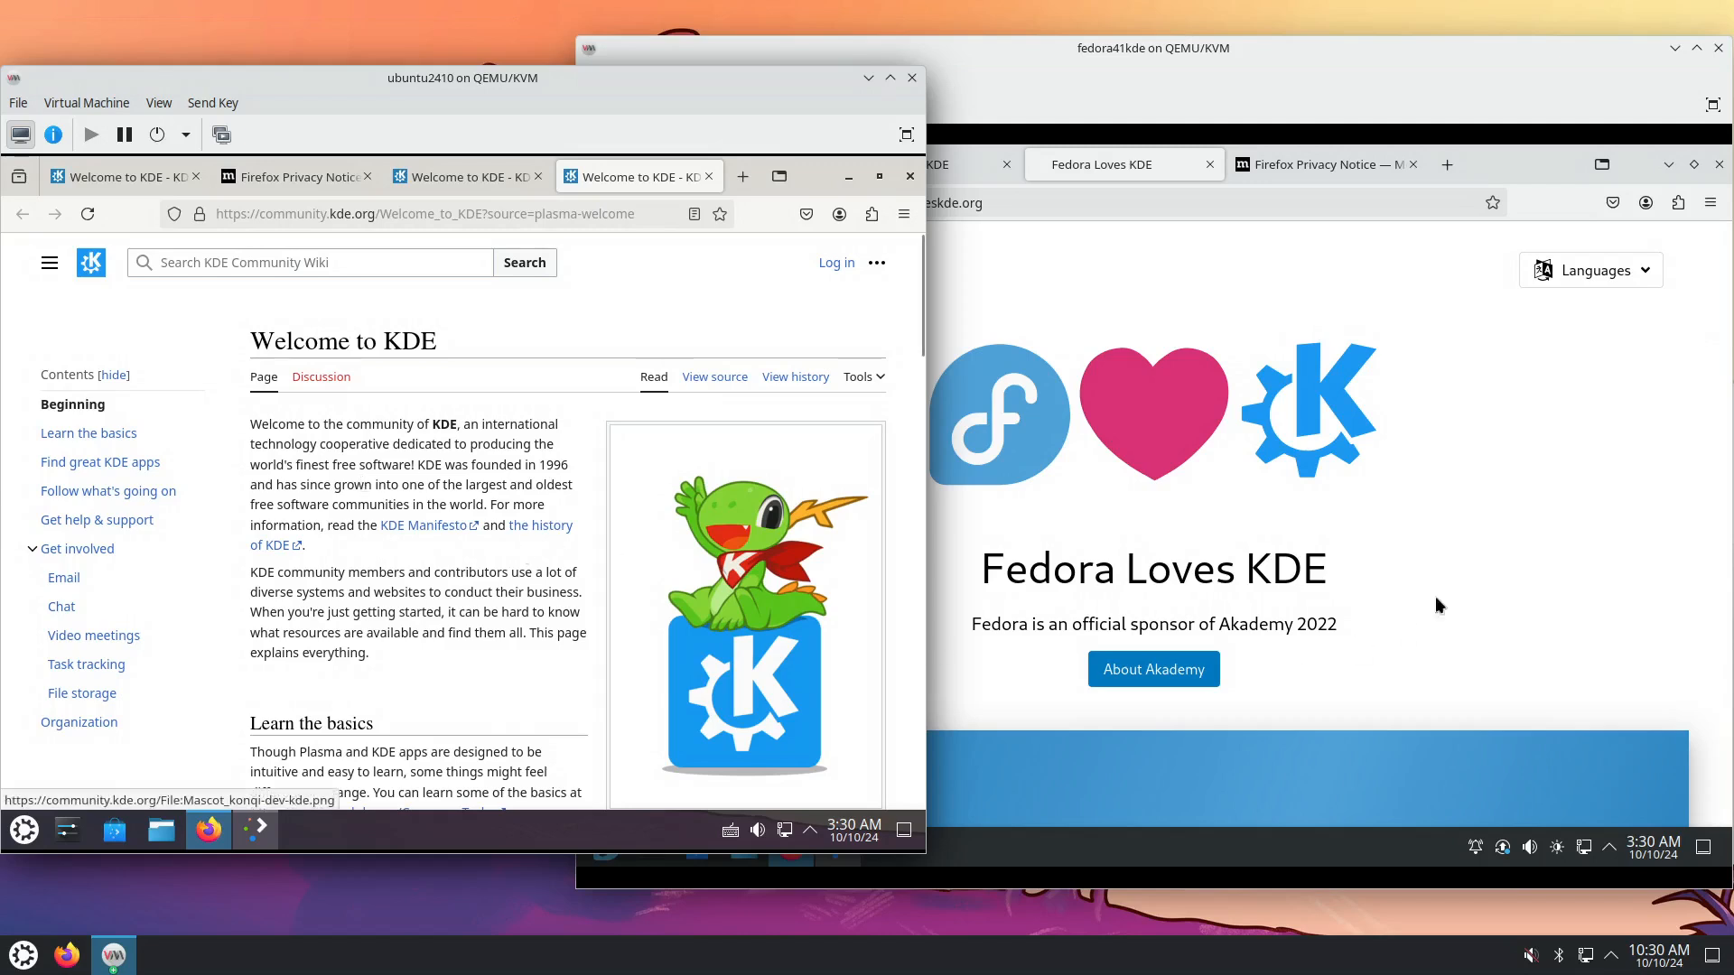
Raise the Fedora VM, open the Fedora KDE Spin page from Fedora Loves KDE, and go back.
left_click(1483, 524)
scroll(1457, 527, "down", 5)
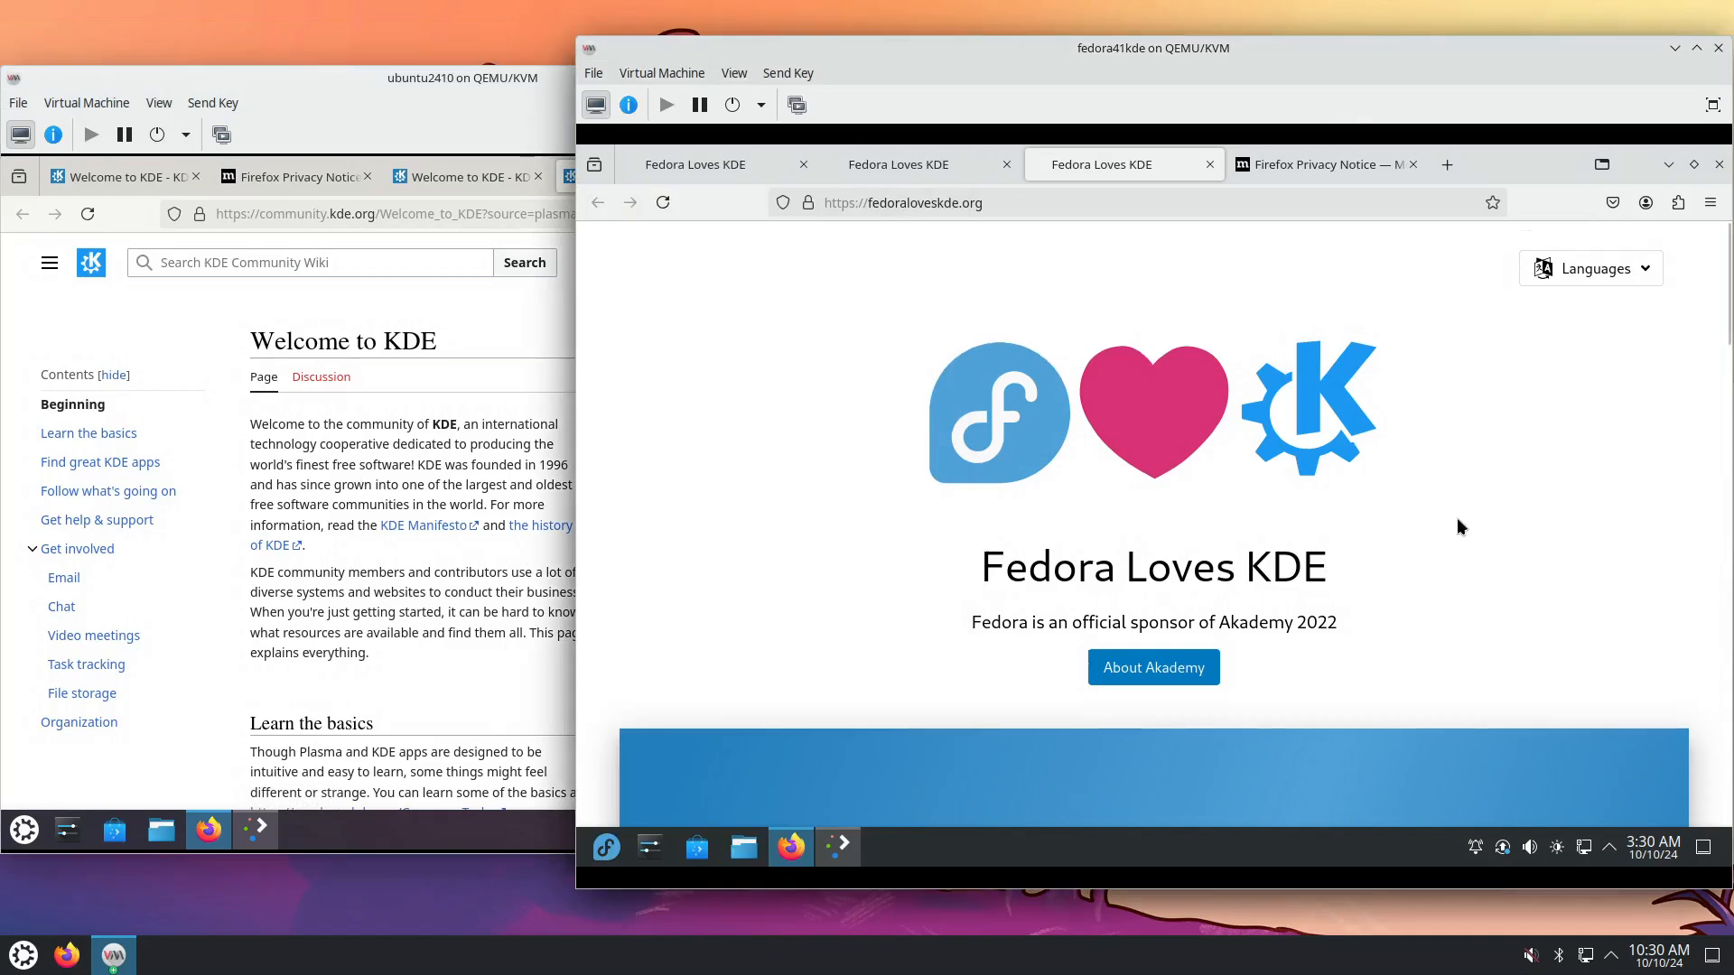
scroll(1446, 523, "down", 10)
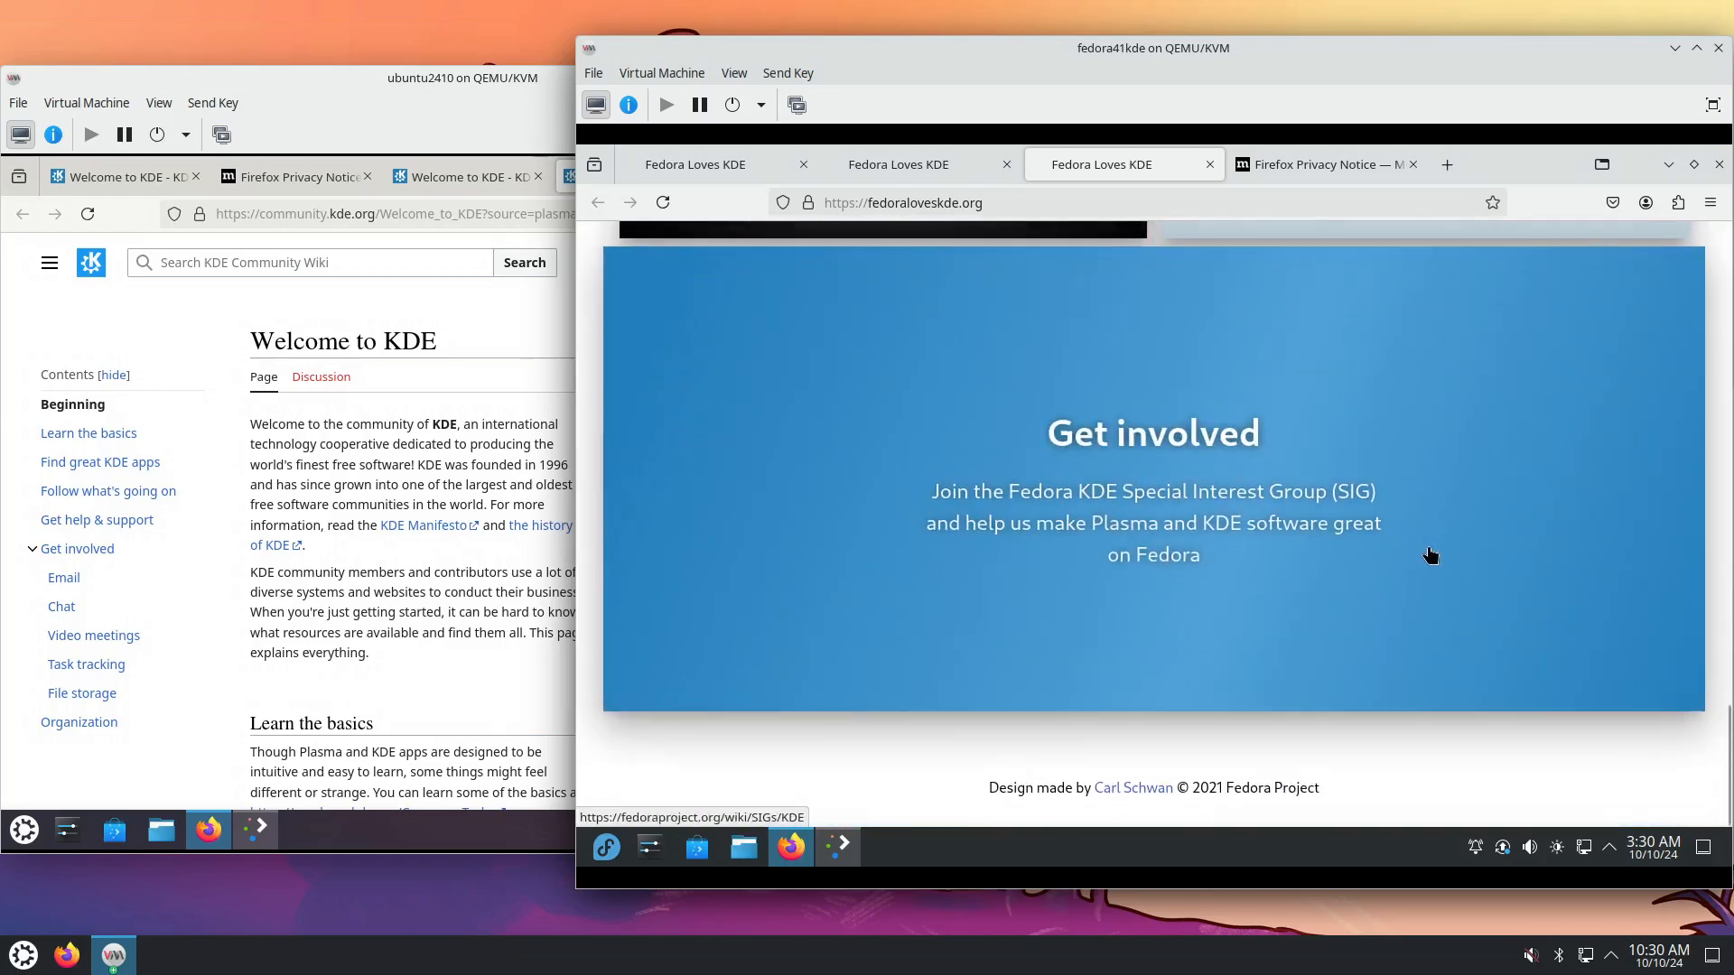
scroll(1429, 551, "up", 10)
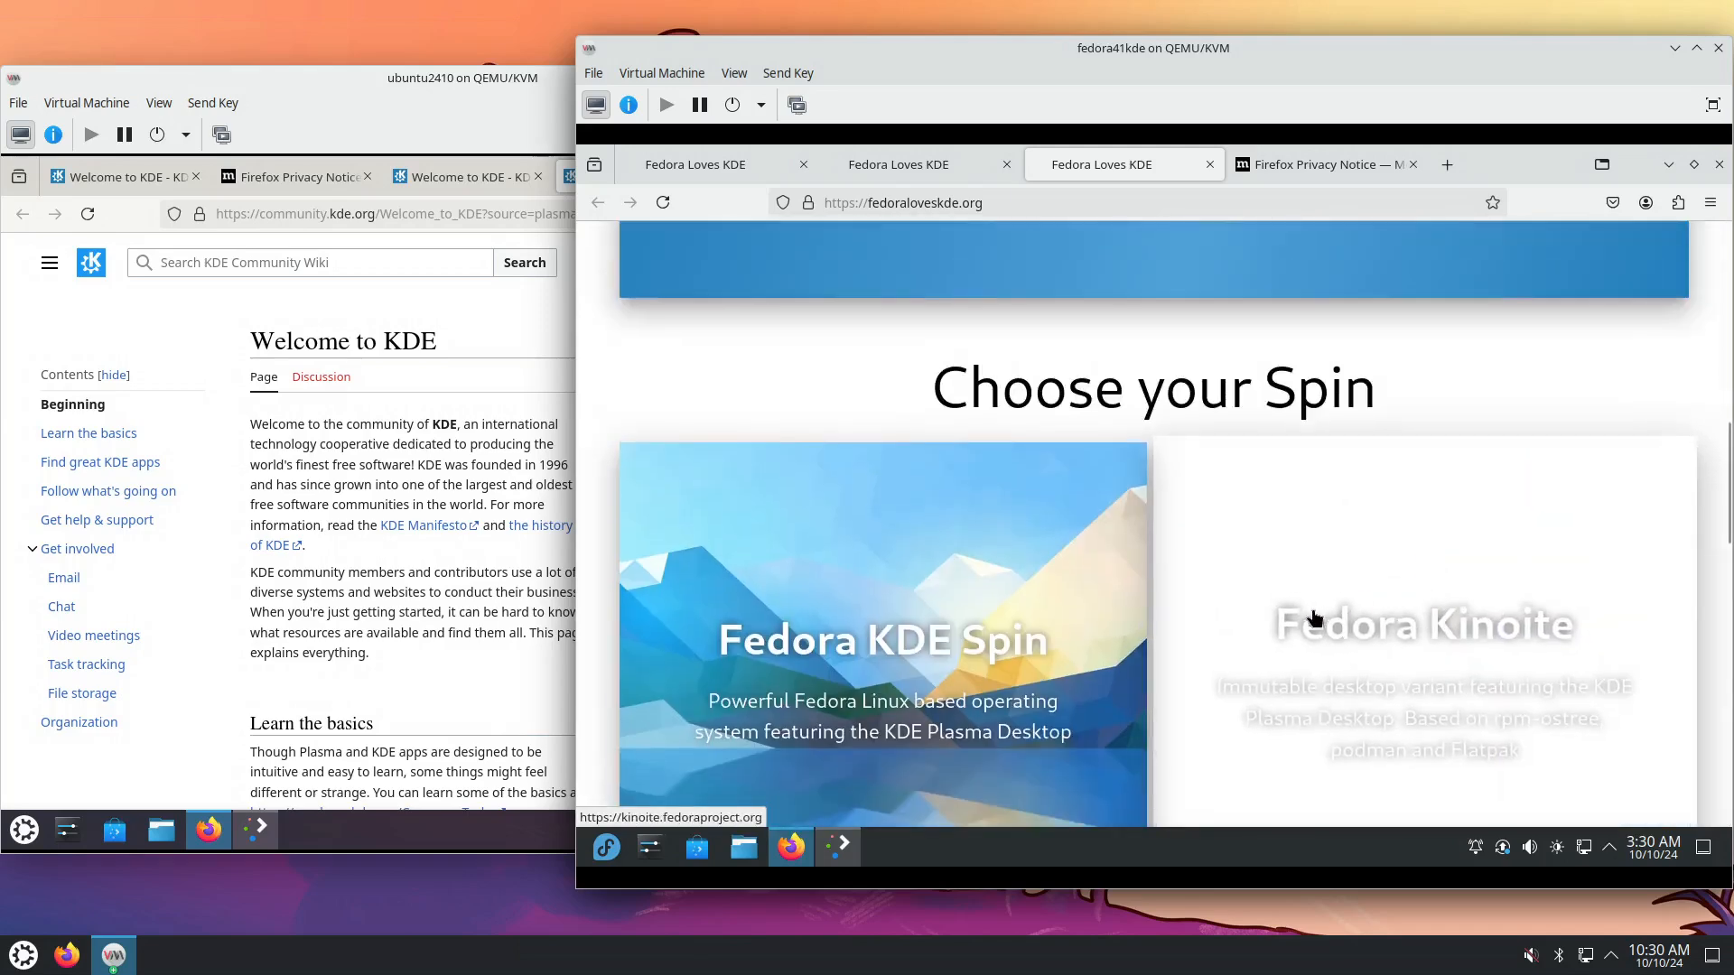
left_click(1106, 655)
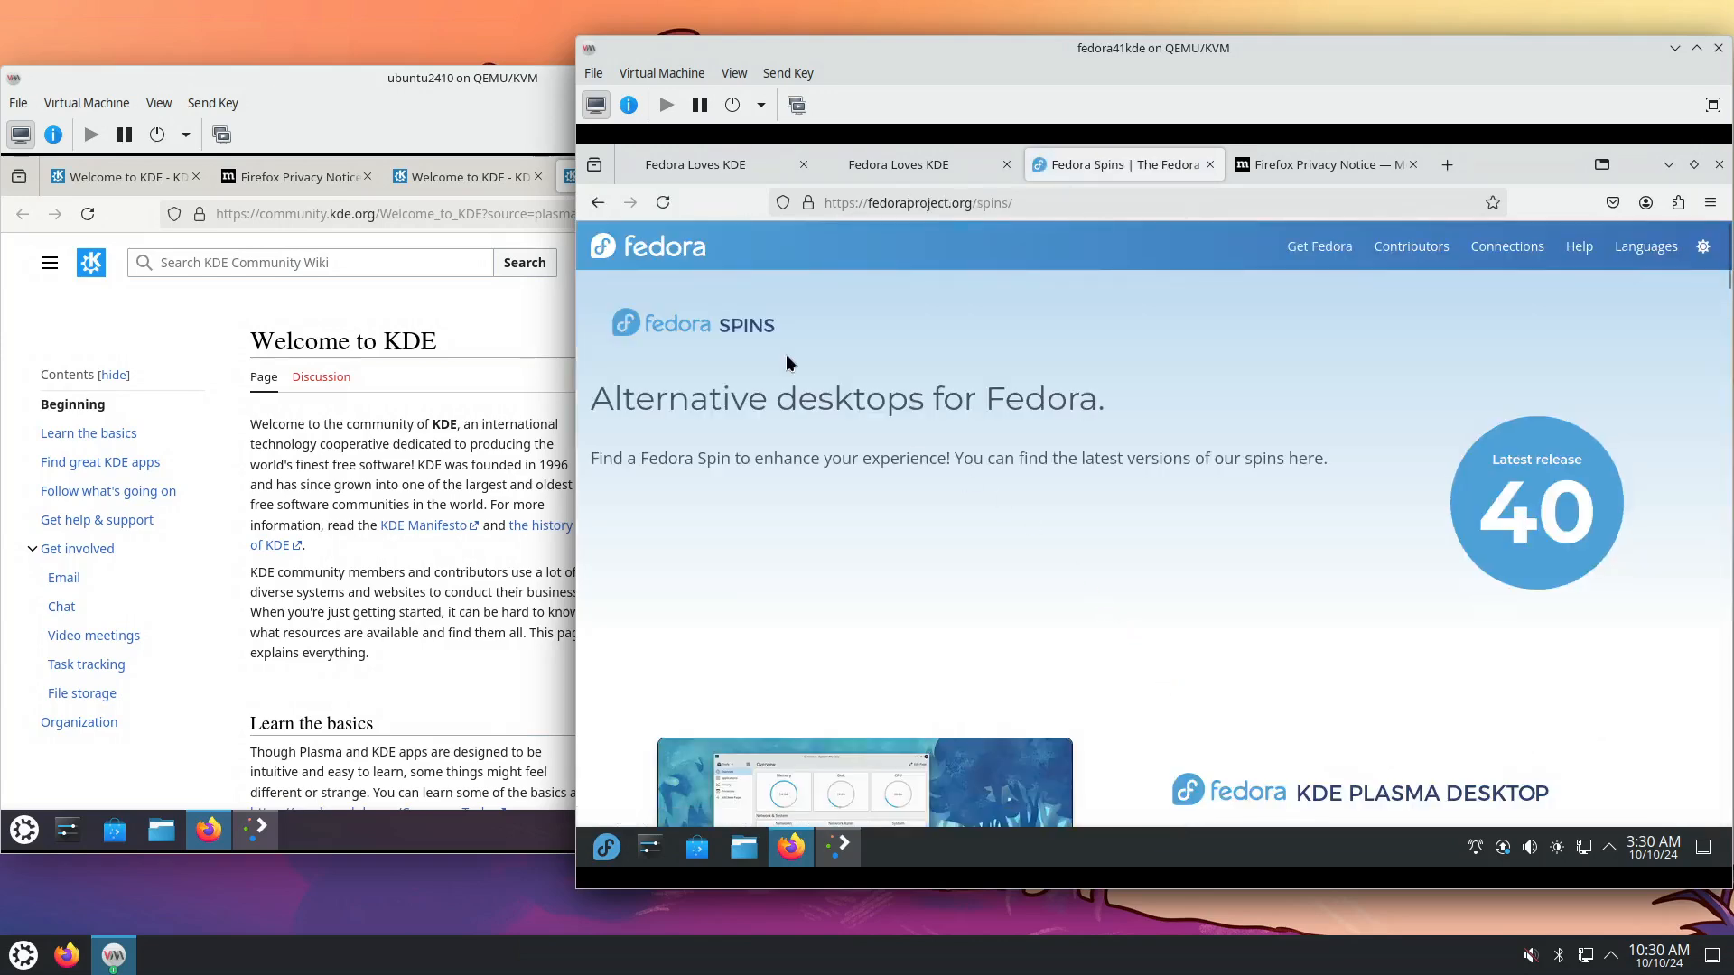
left_click(597, 202)
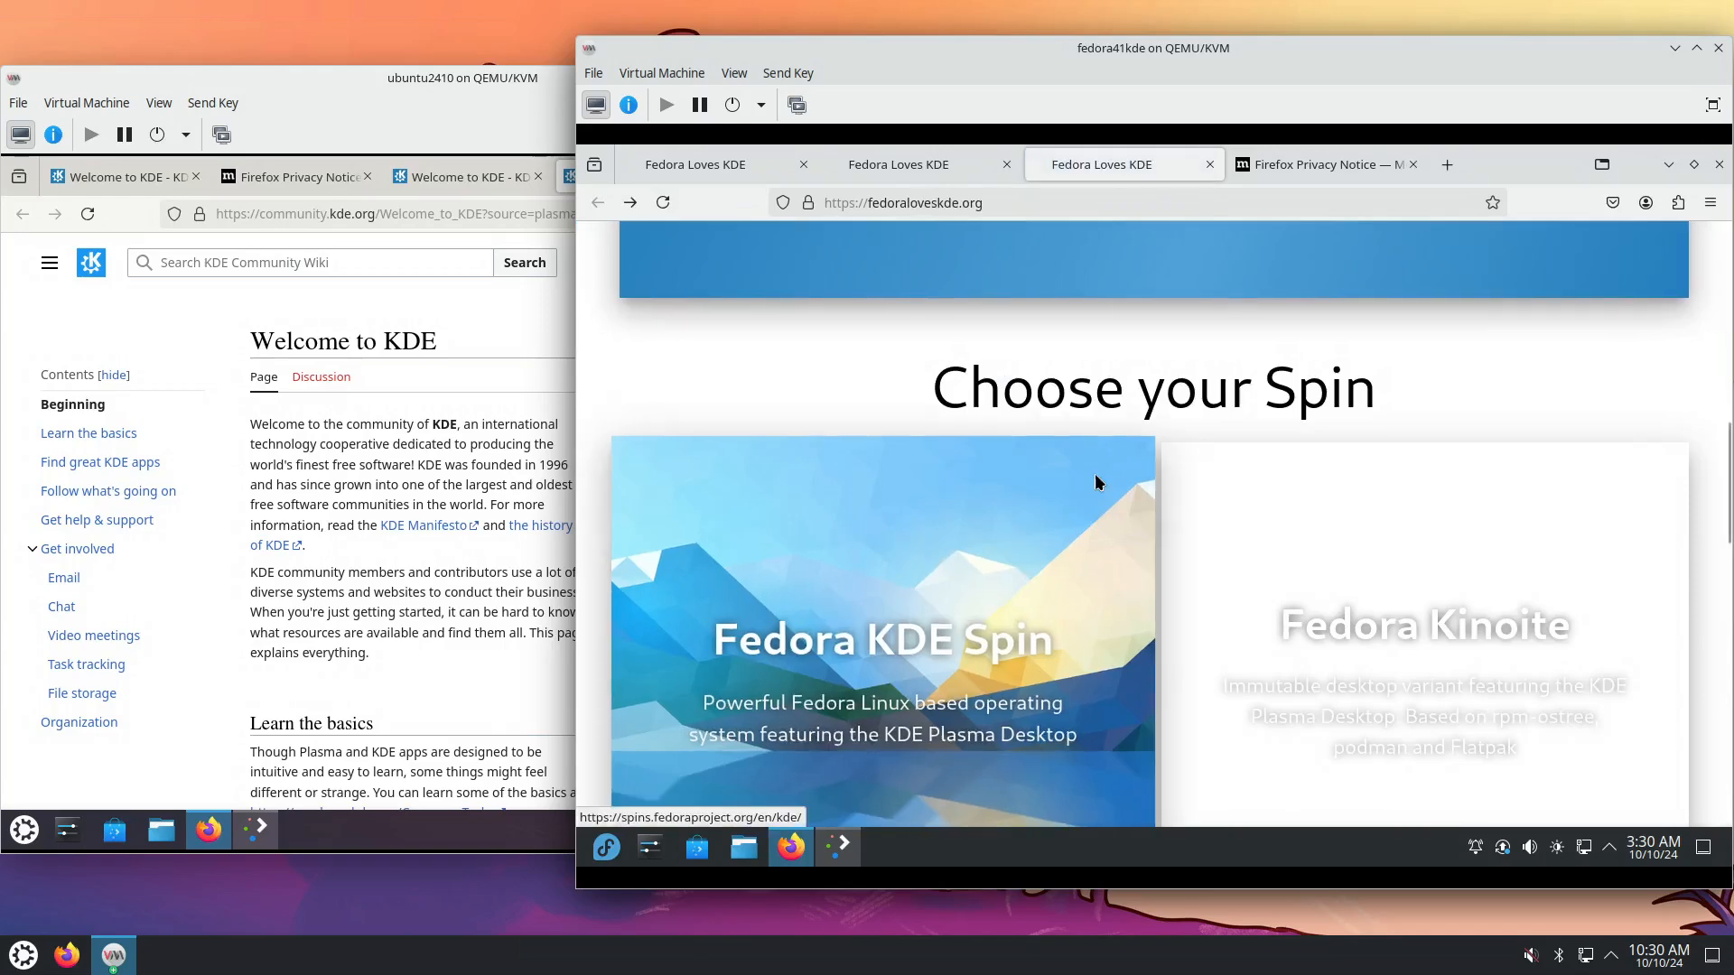
Select the Akademy sponsorship sentence, then open the KDE Spin card to reach fedoraproject.org/spins/.
scroll(1094, 475, "up", 8)
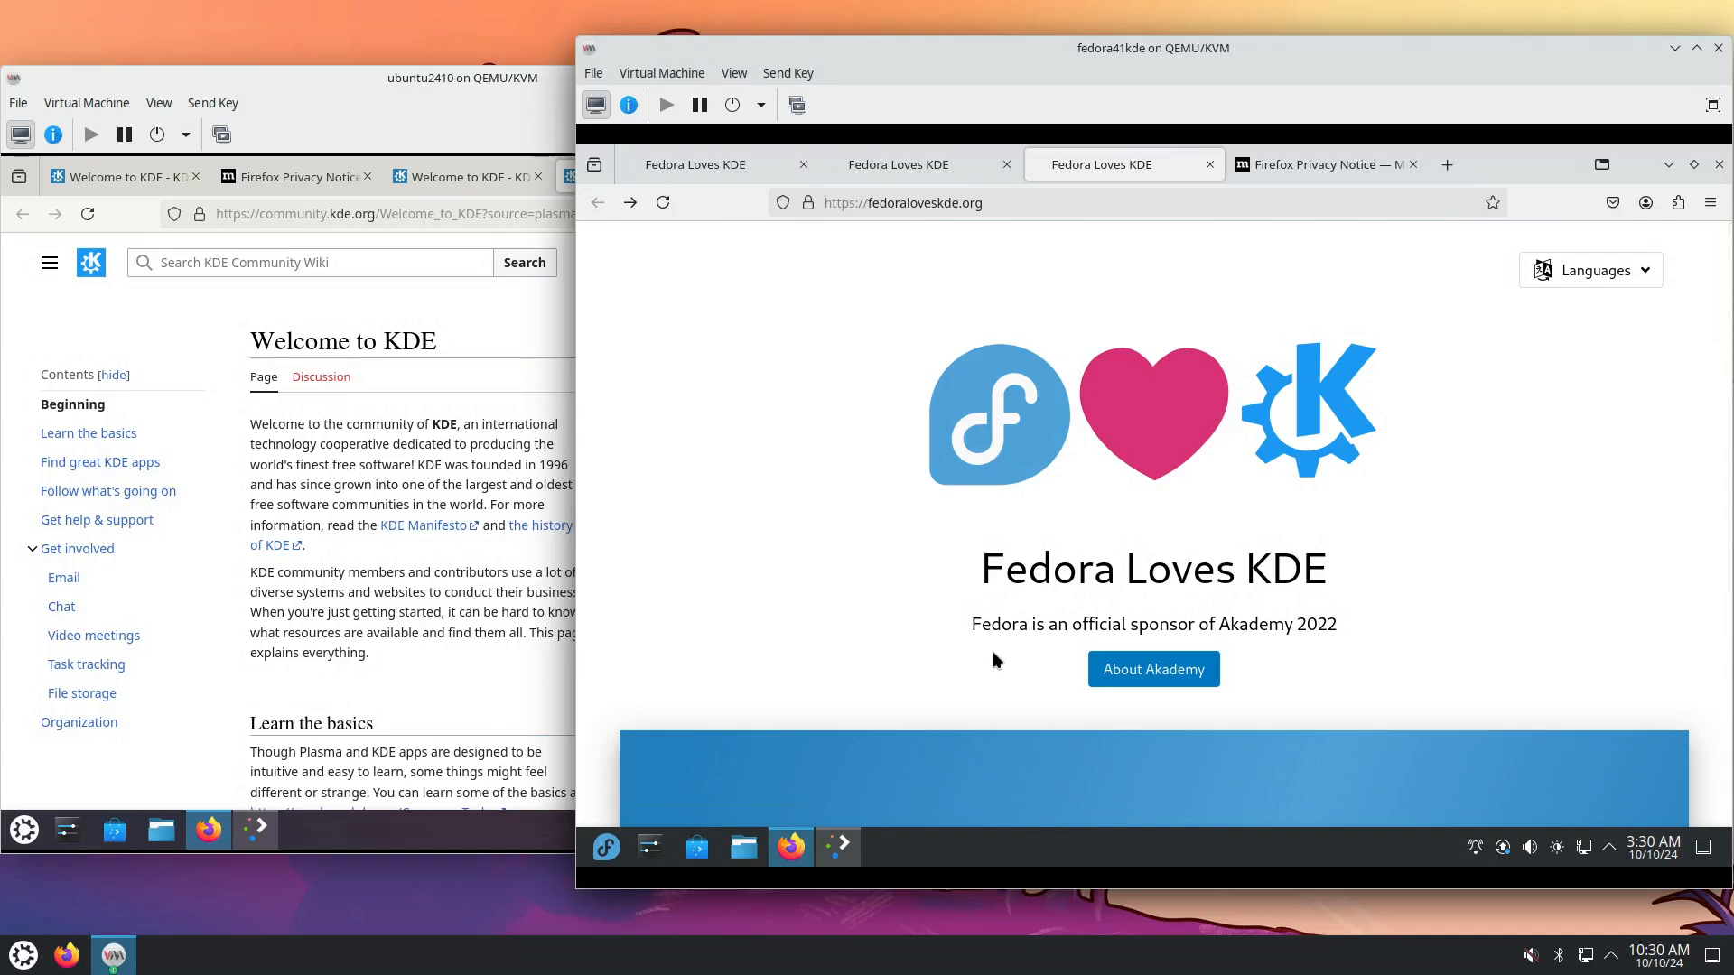
scroll(961, 589, "down", 10)
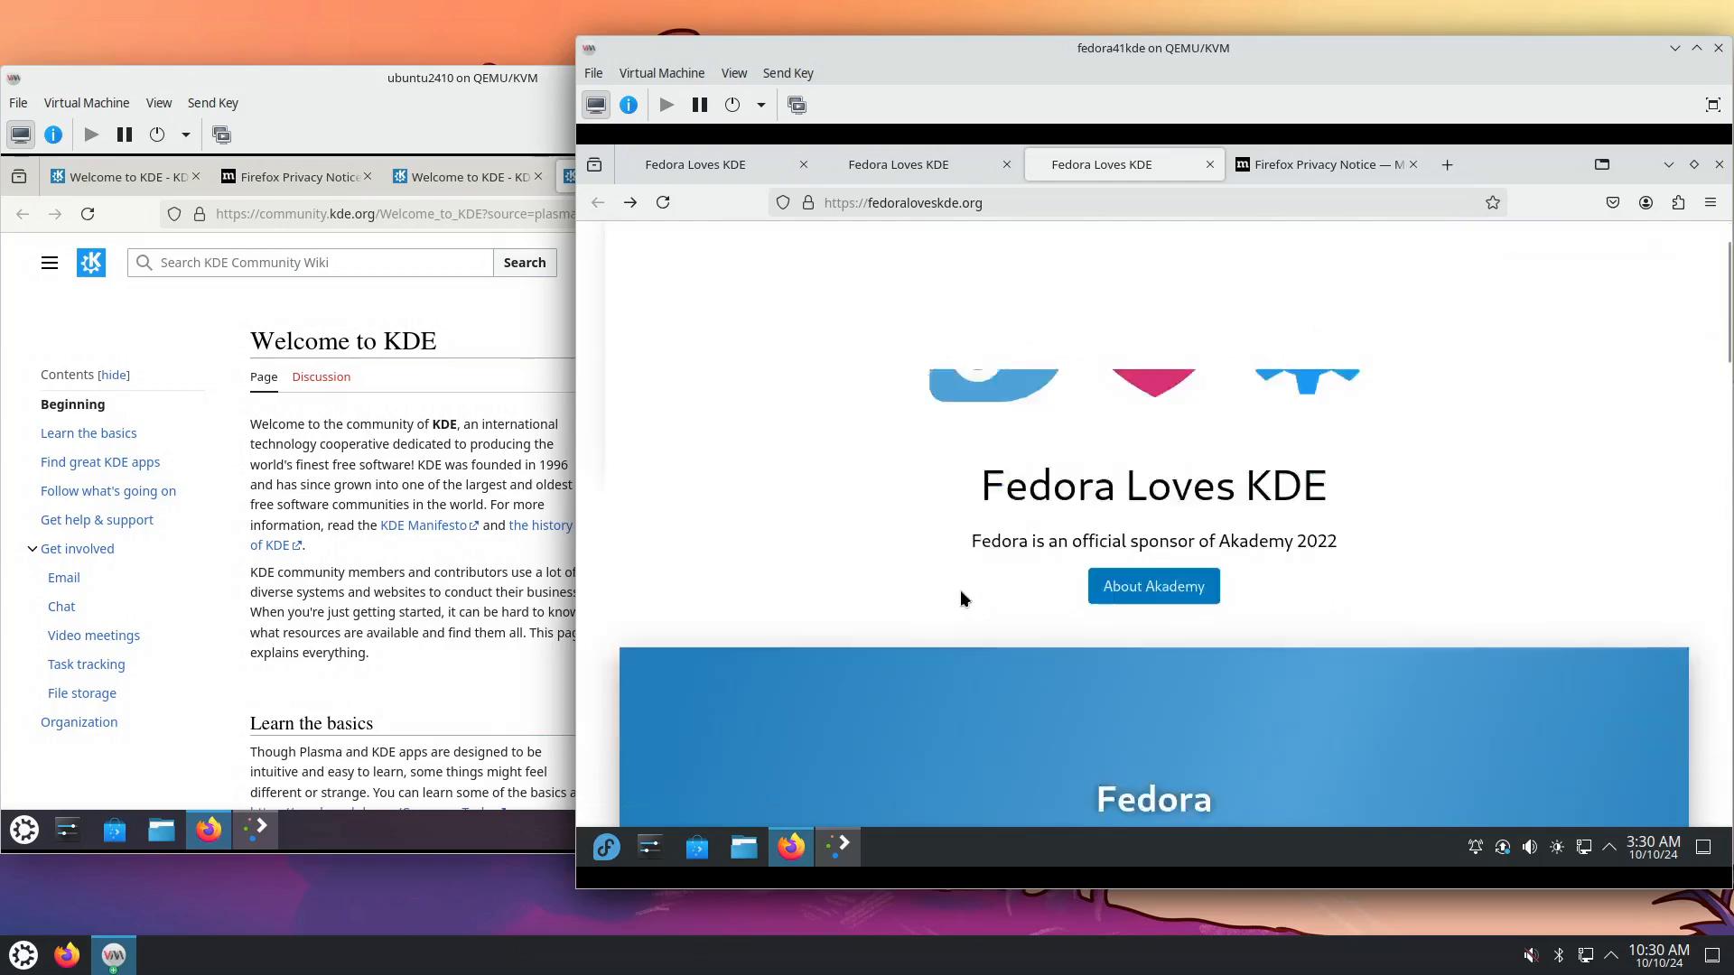
scroll(961, 600, "down", 2)
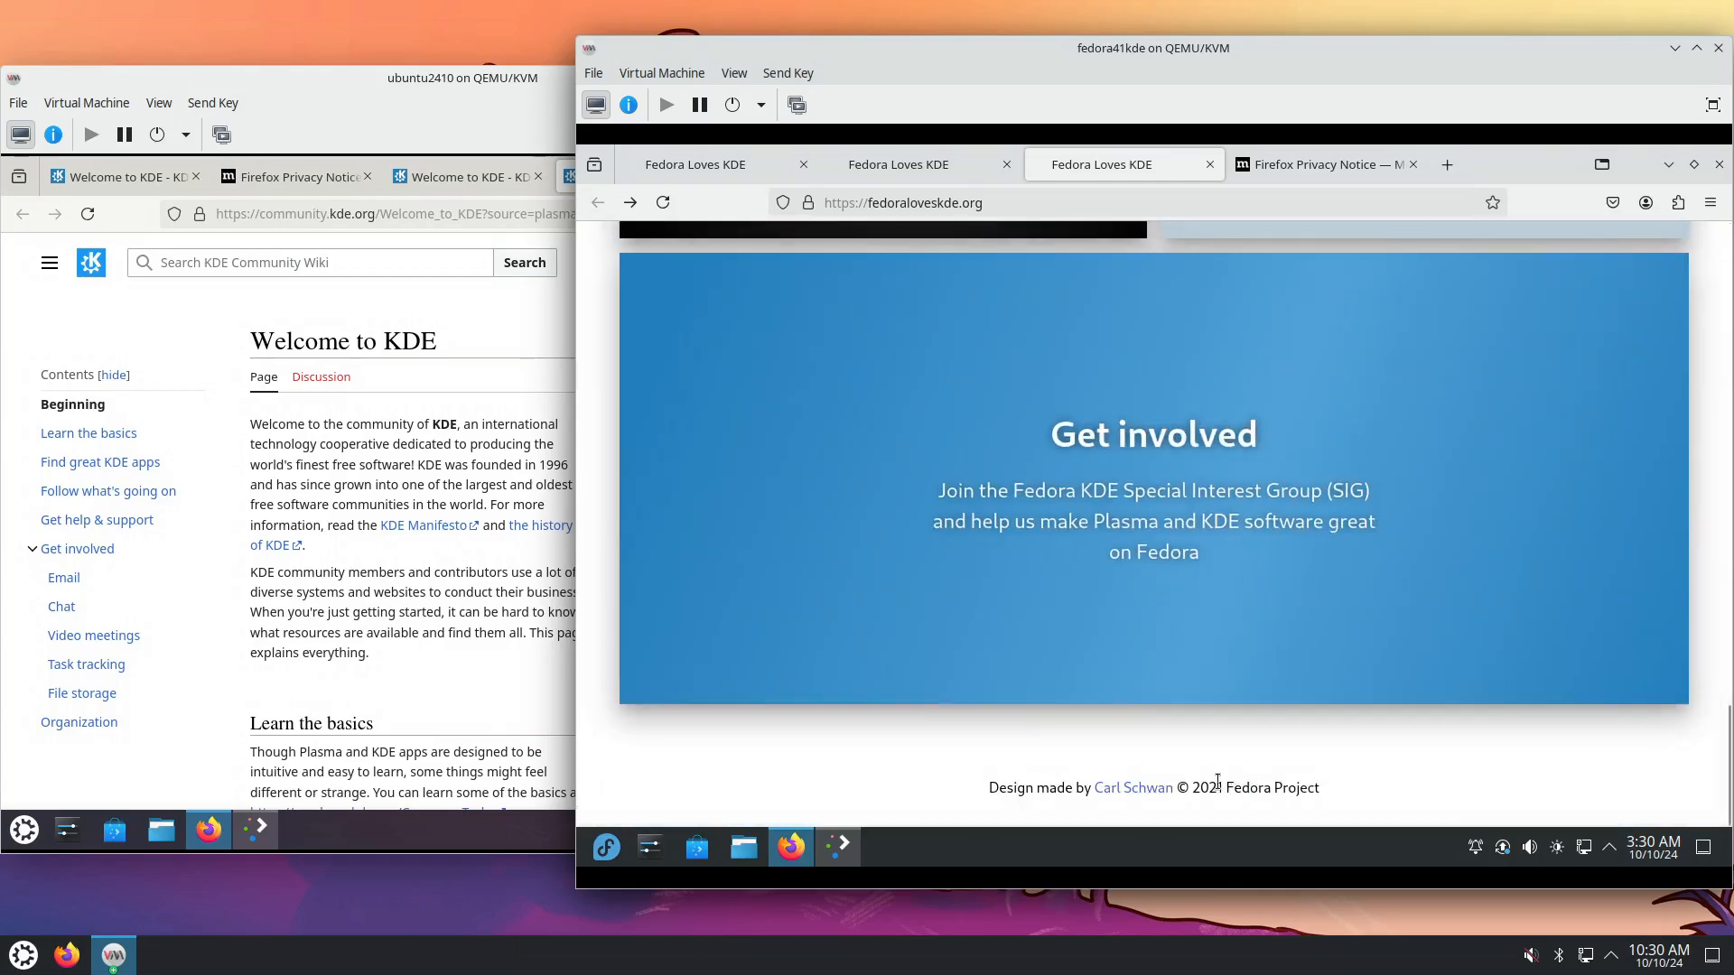
scroll(1200, 682, "up", 12)
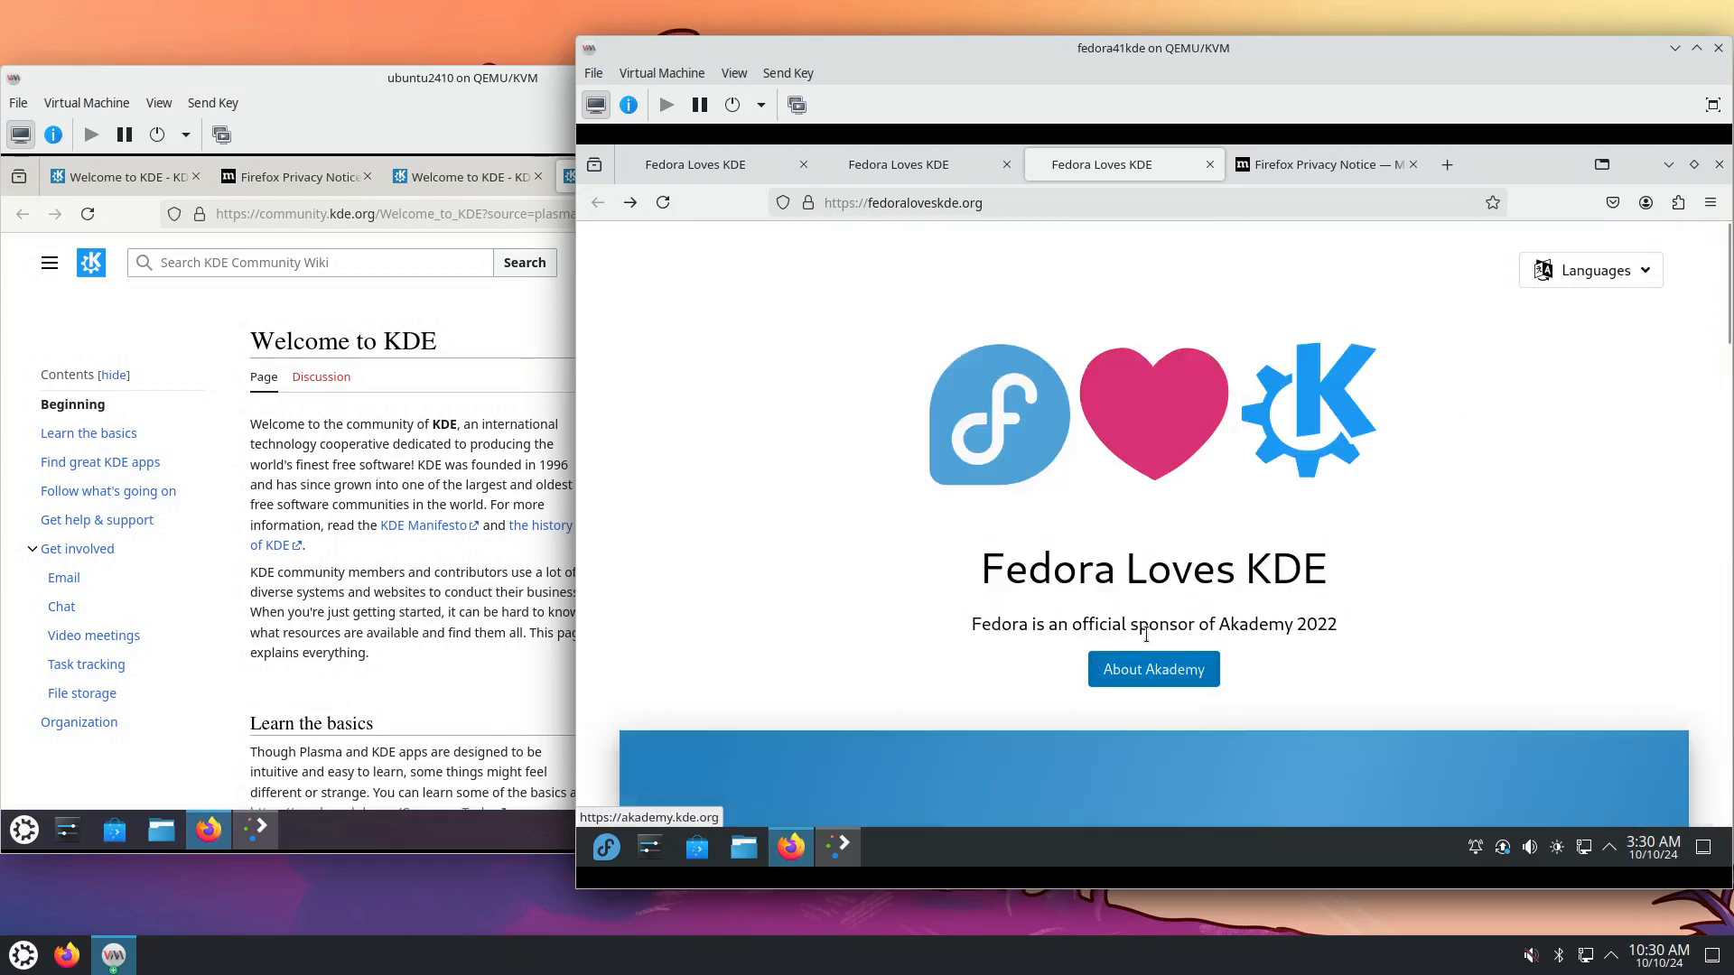
left_click_drag(986, 625, 1338, 626)
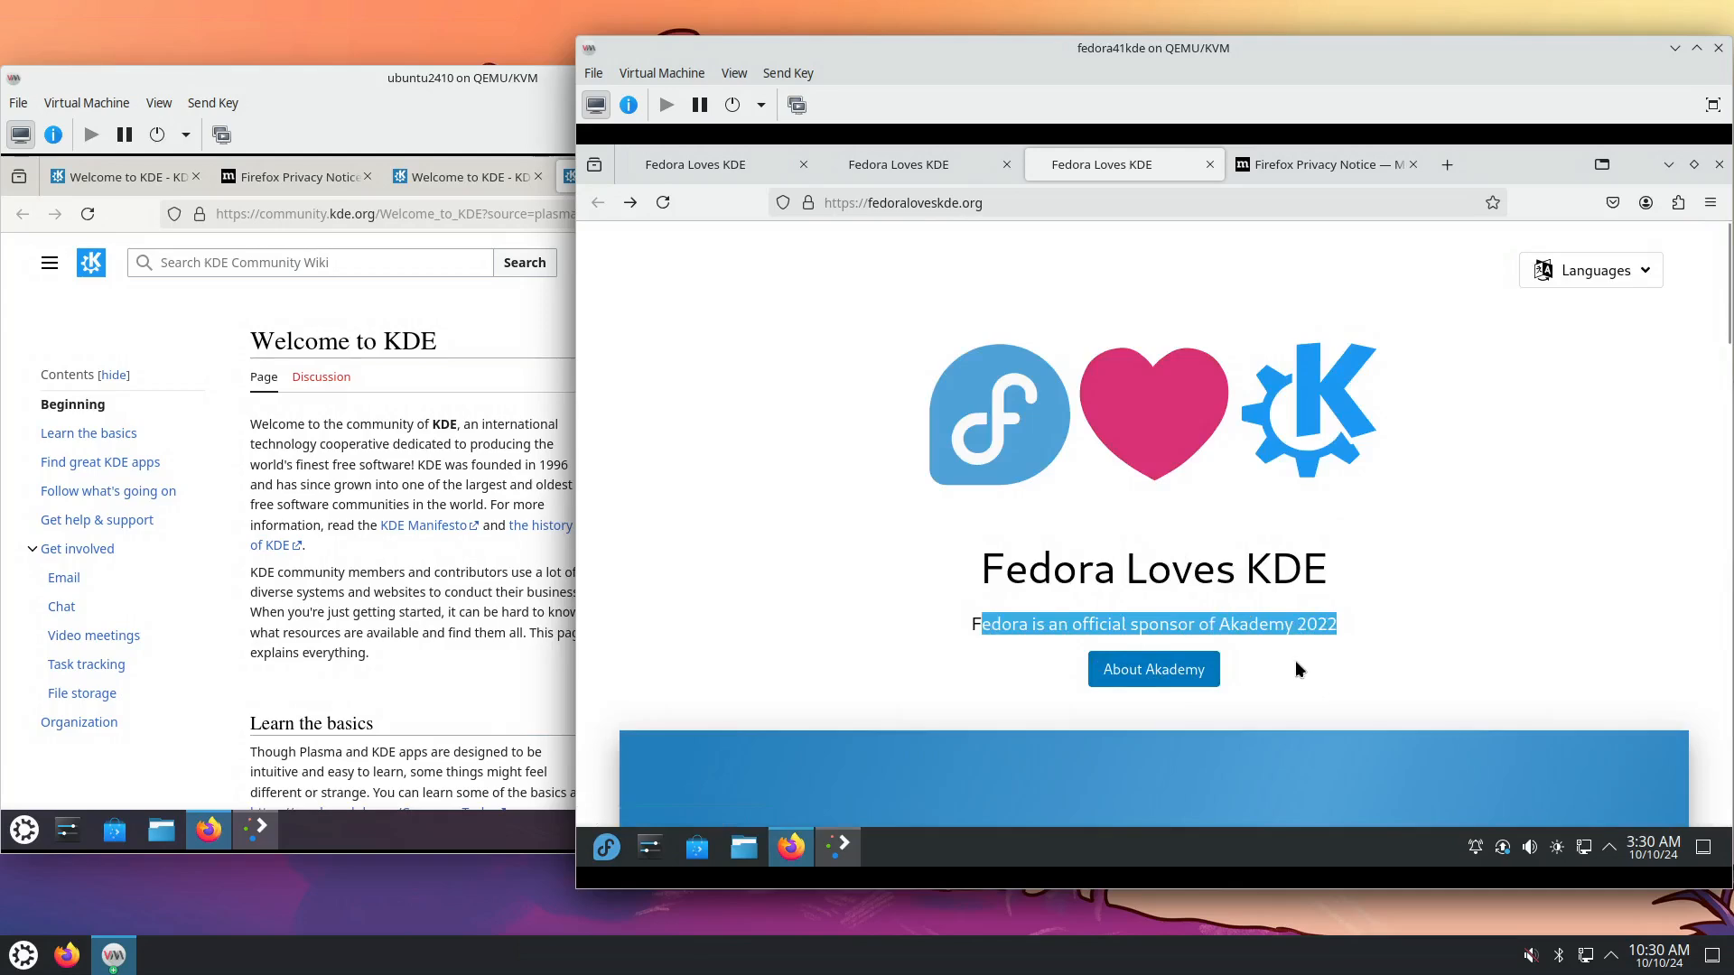
scroll(1282, 652, "down", 5)
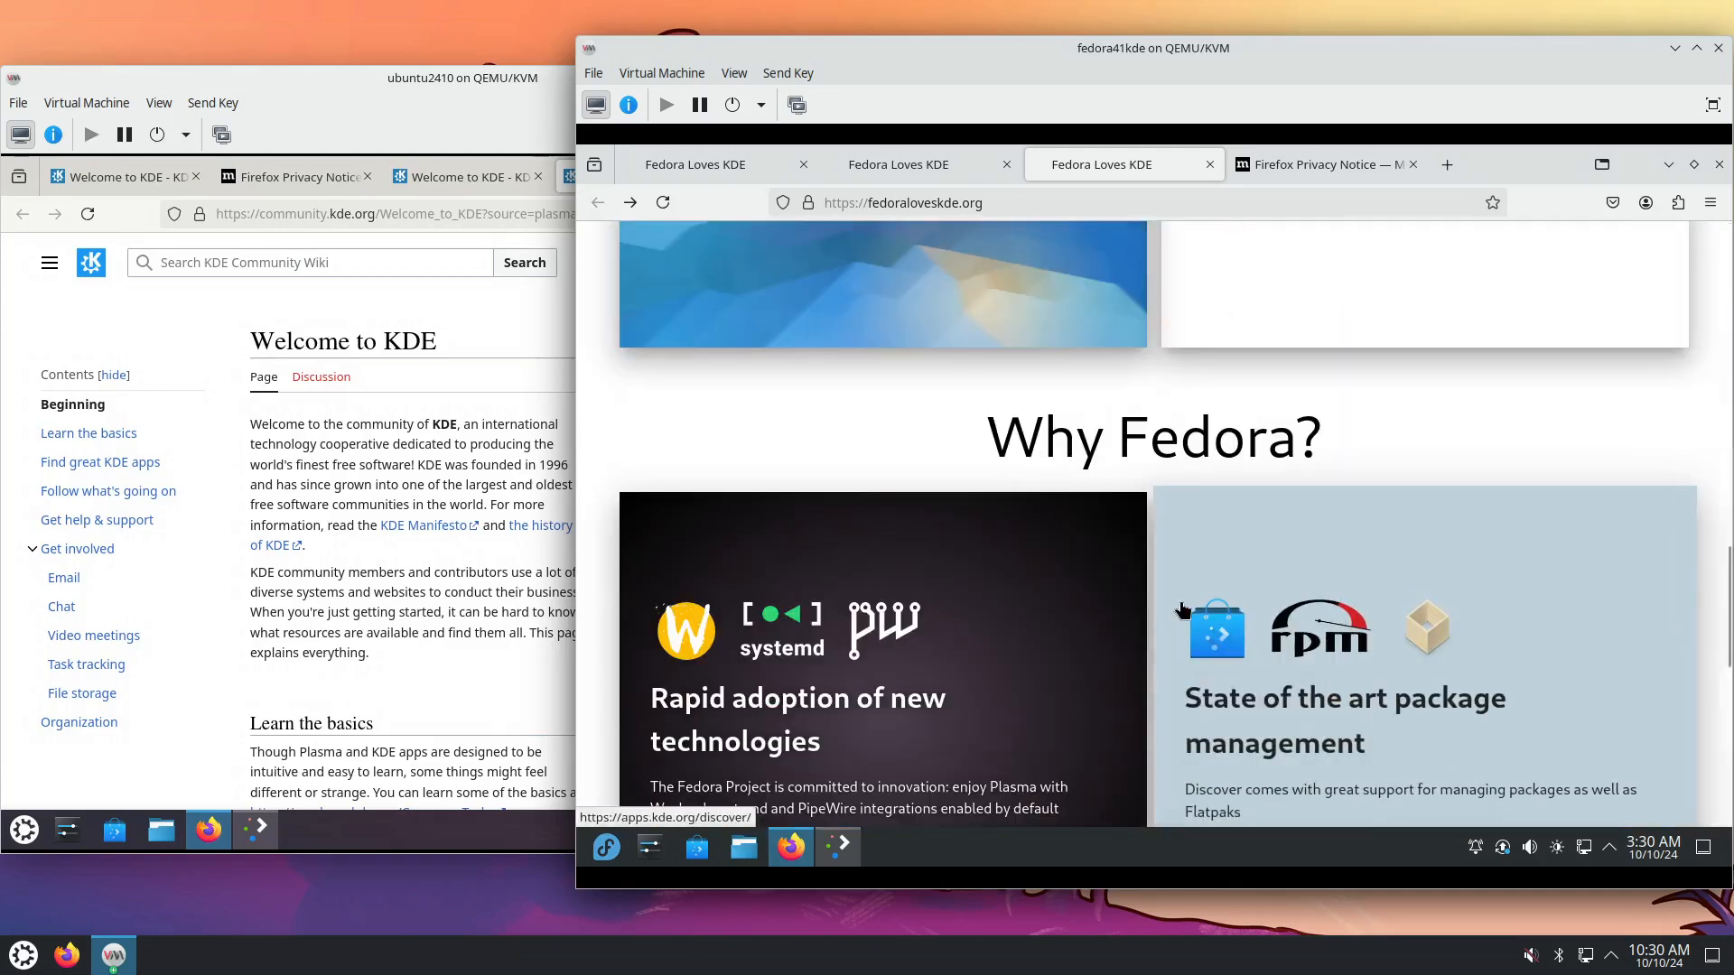
scroll(1181, 599, "up", 5)
scroll(1185, 659, "down", 3)
left_click(965, 591)
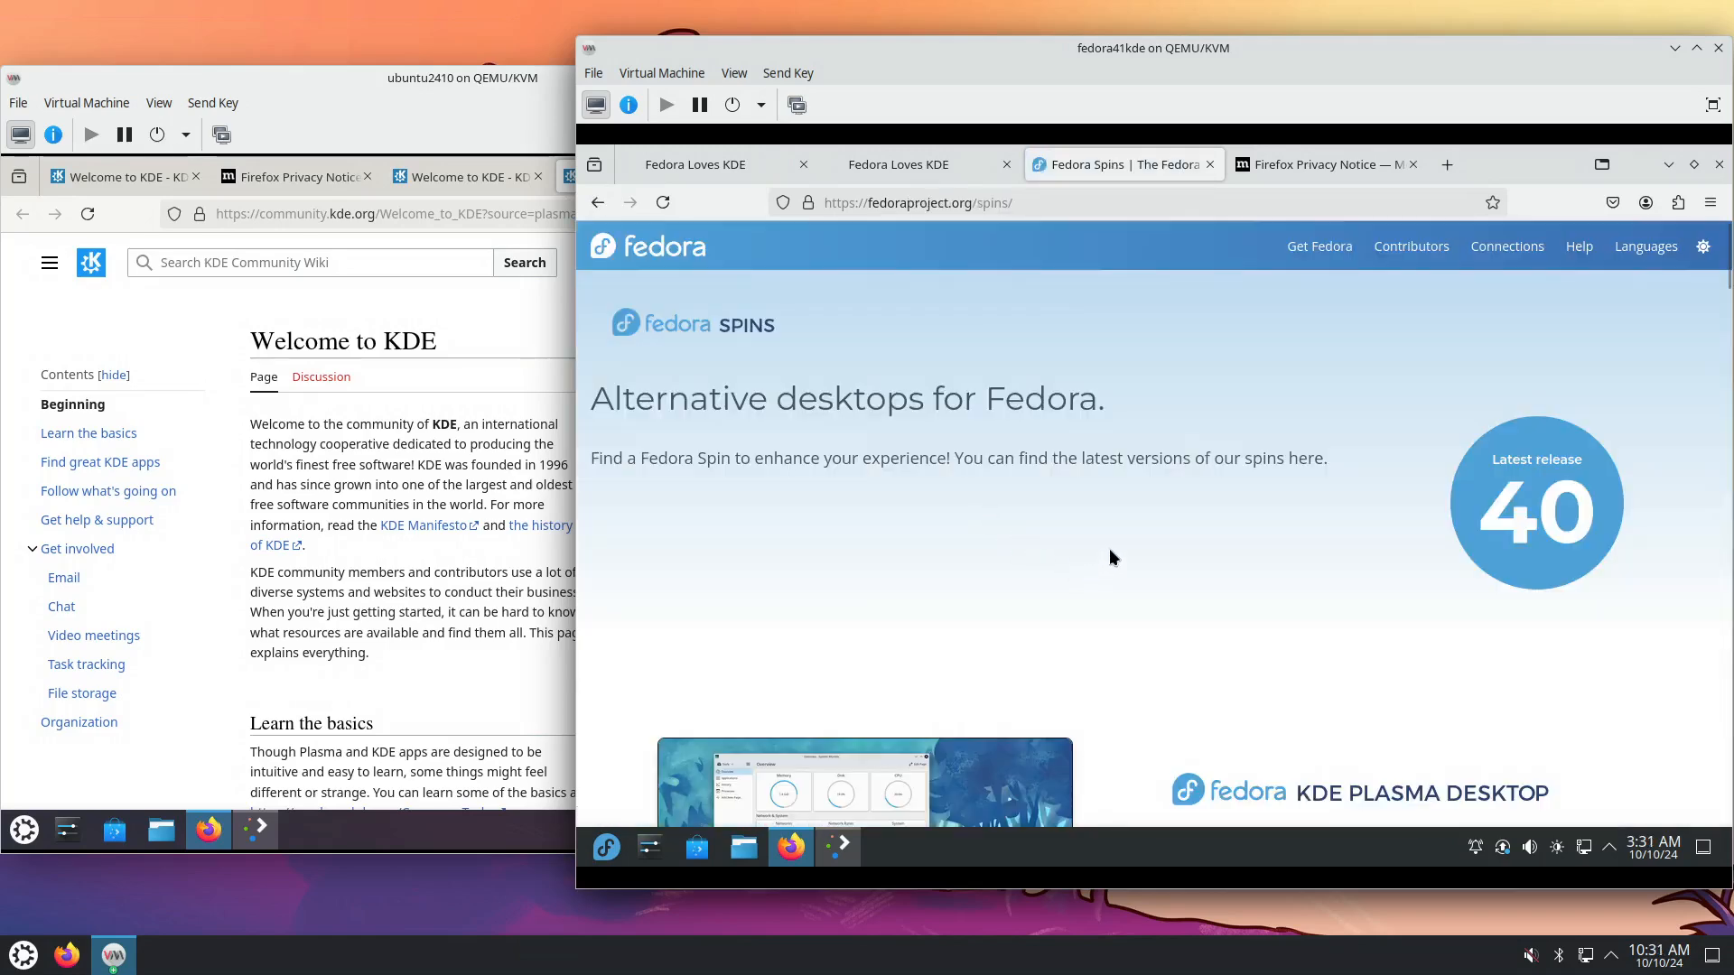
Close the two Fedora Loves KDE tabs and the Privacy Notice tab, then minimize Fedora's Firefox.
middle_click(703, 168)
middle_click(702, 175)
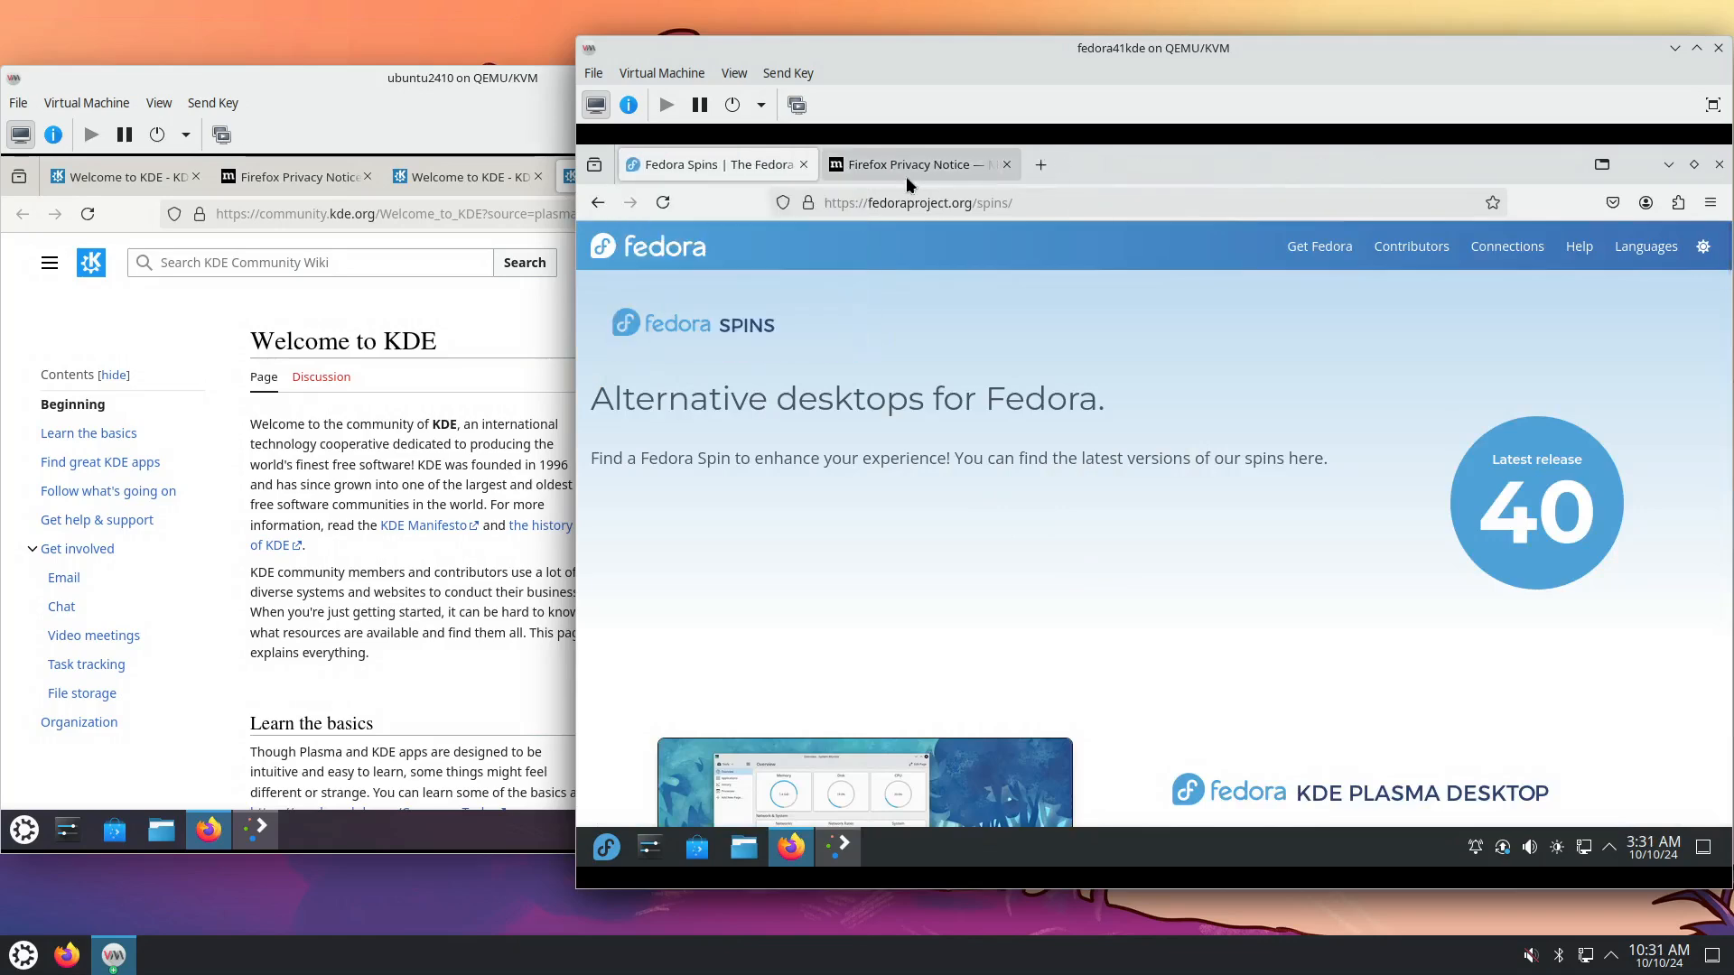
middle_click(907, 173)
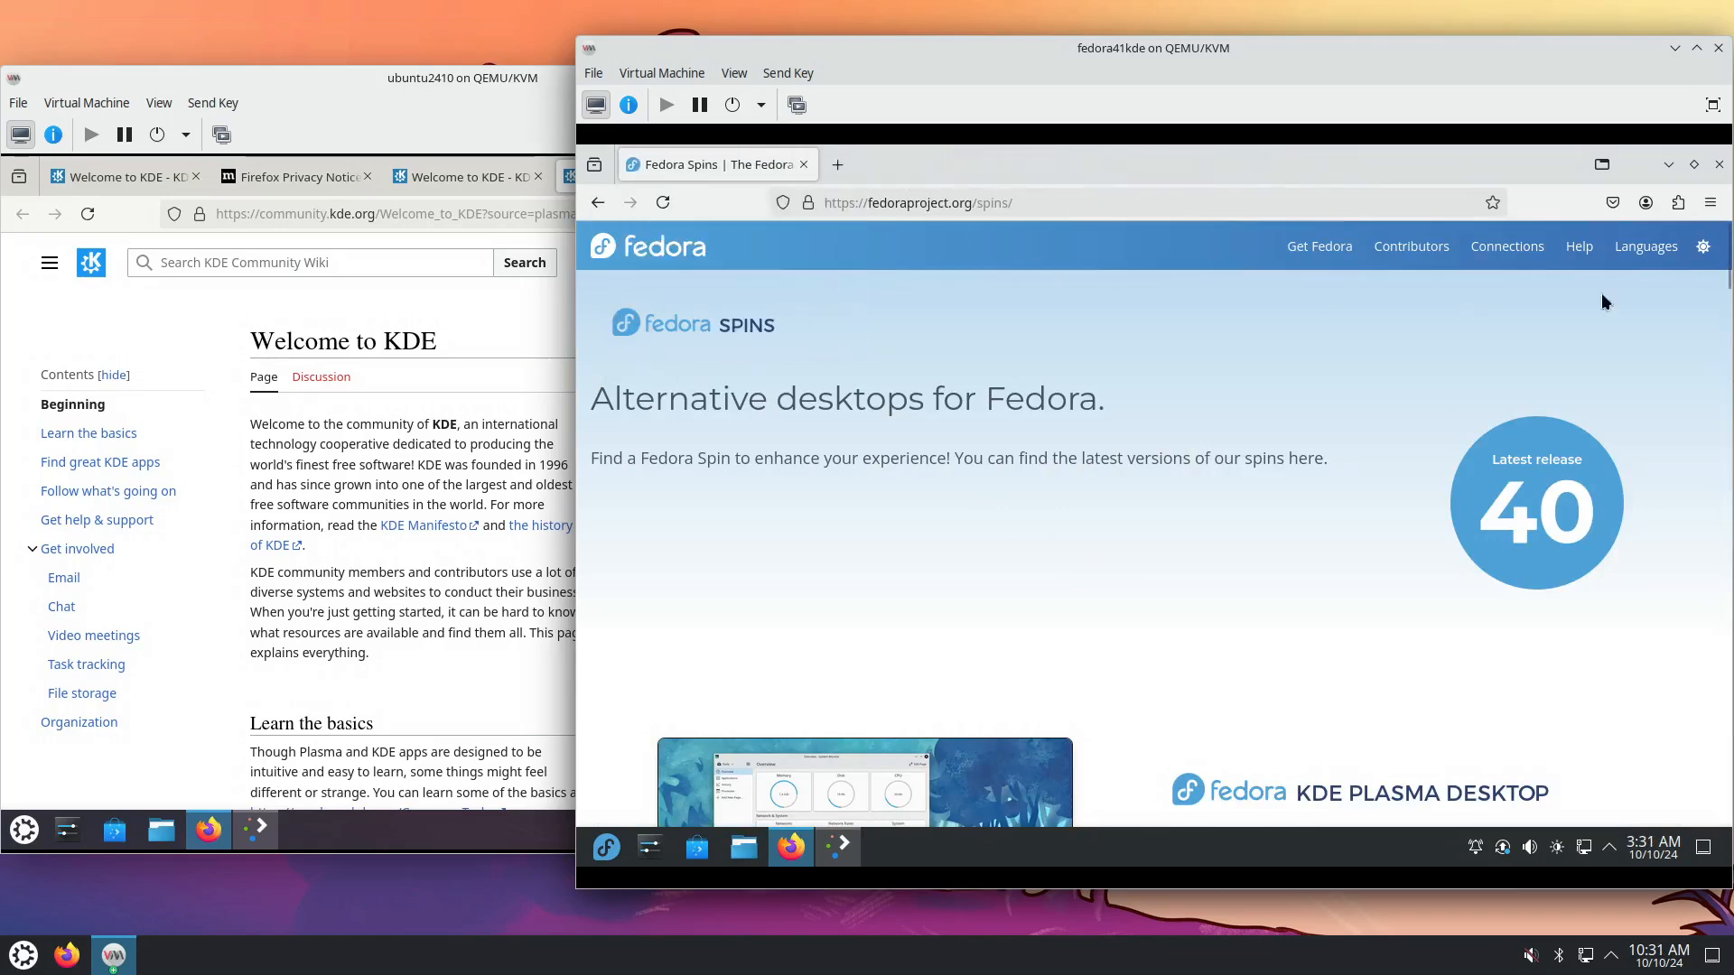
left_click(1670, 165)
Minimize and restore Ubuntu's Firefox, restore Fedora's Firefox, and end with the Fedora VM in front.
left_click(519, 386)
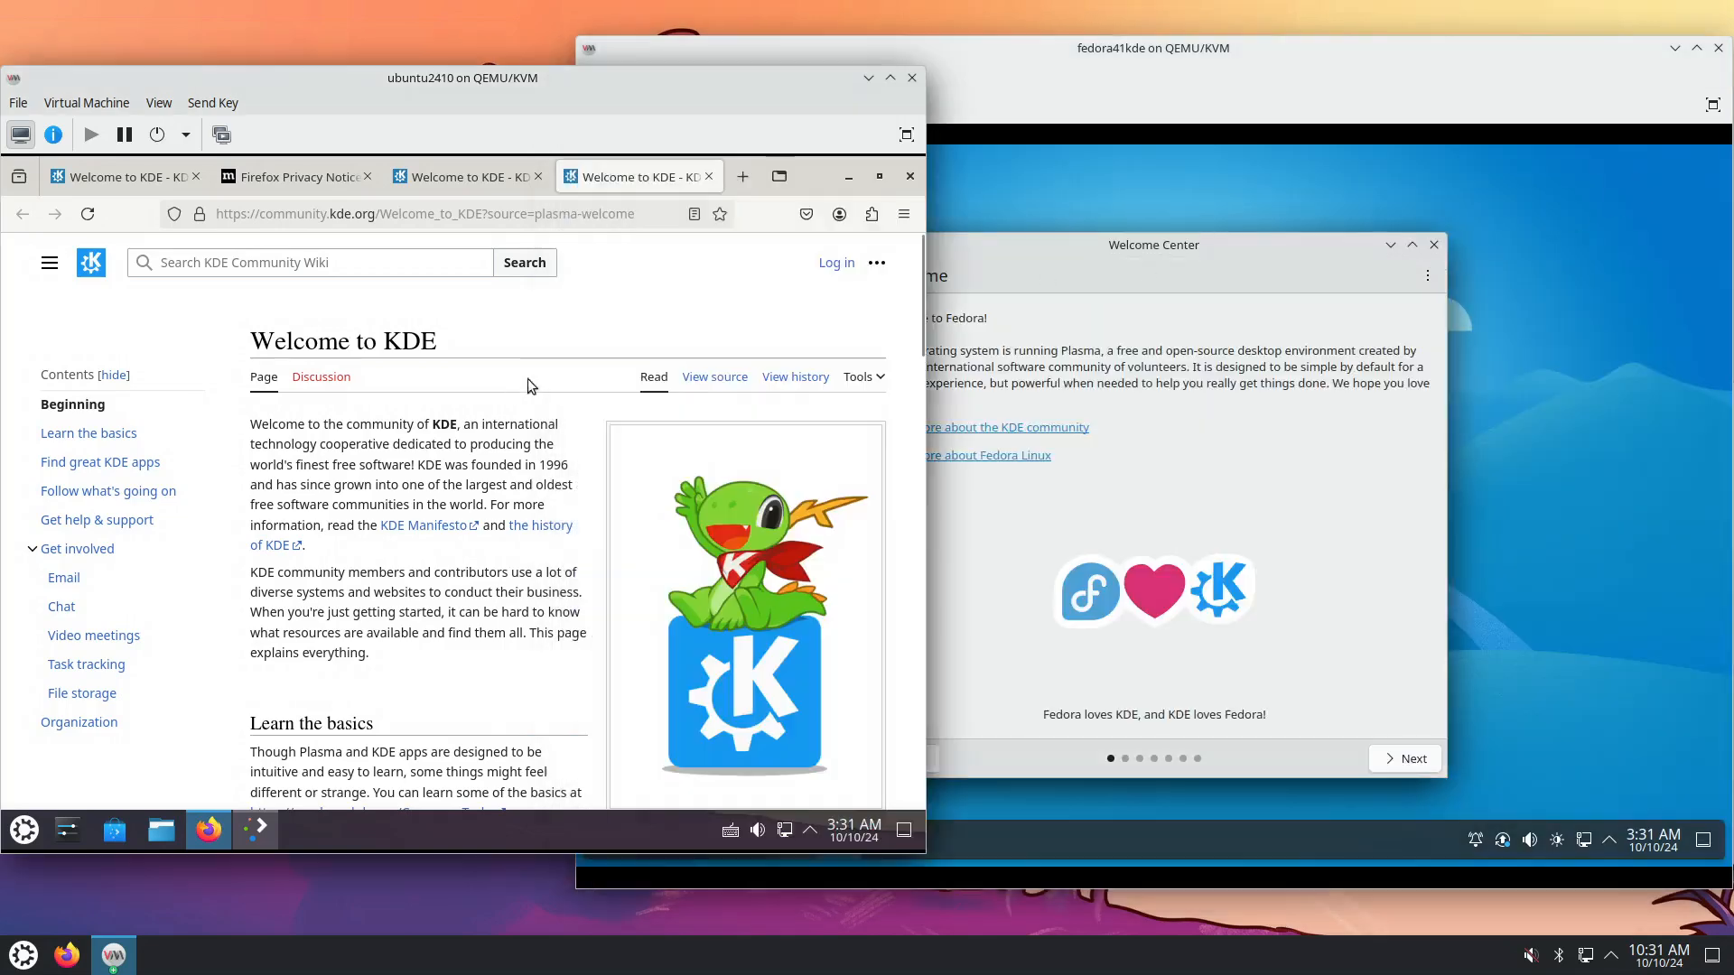
left_click(850, 178)
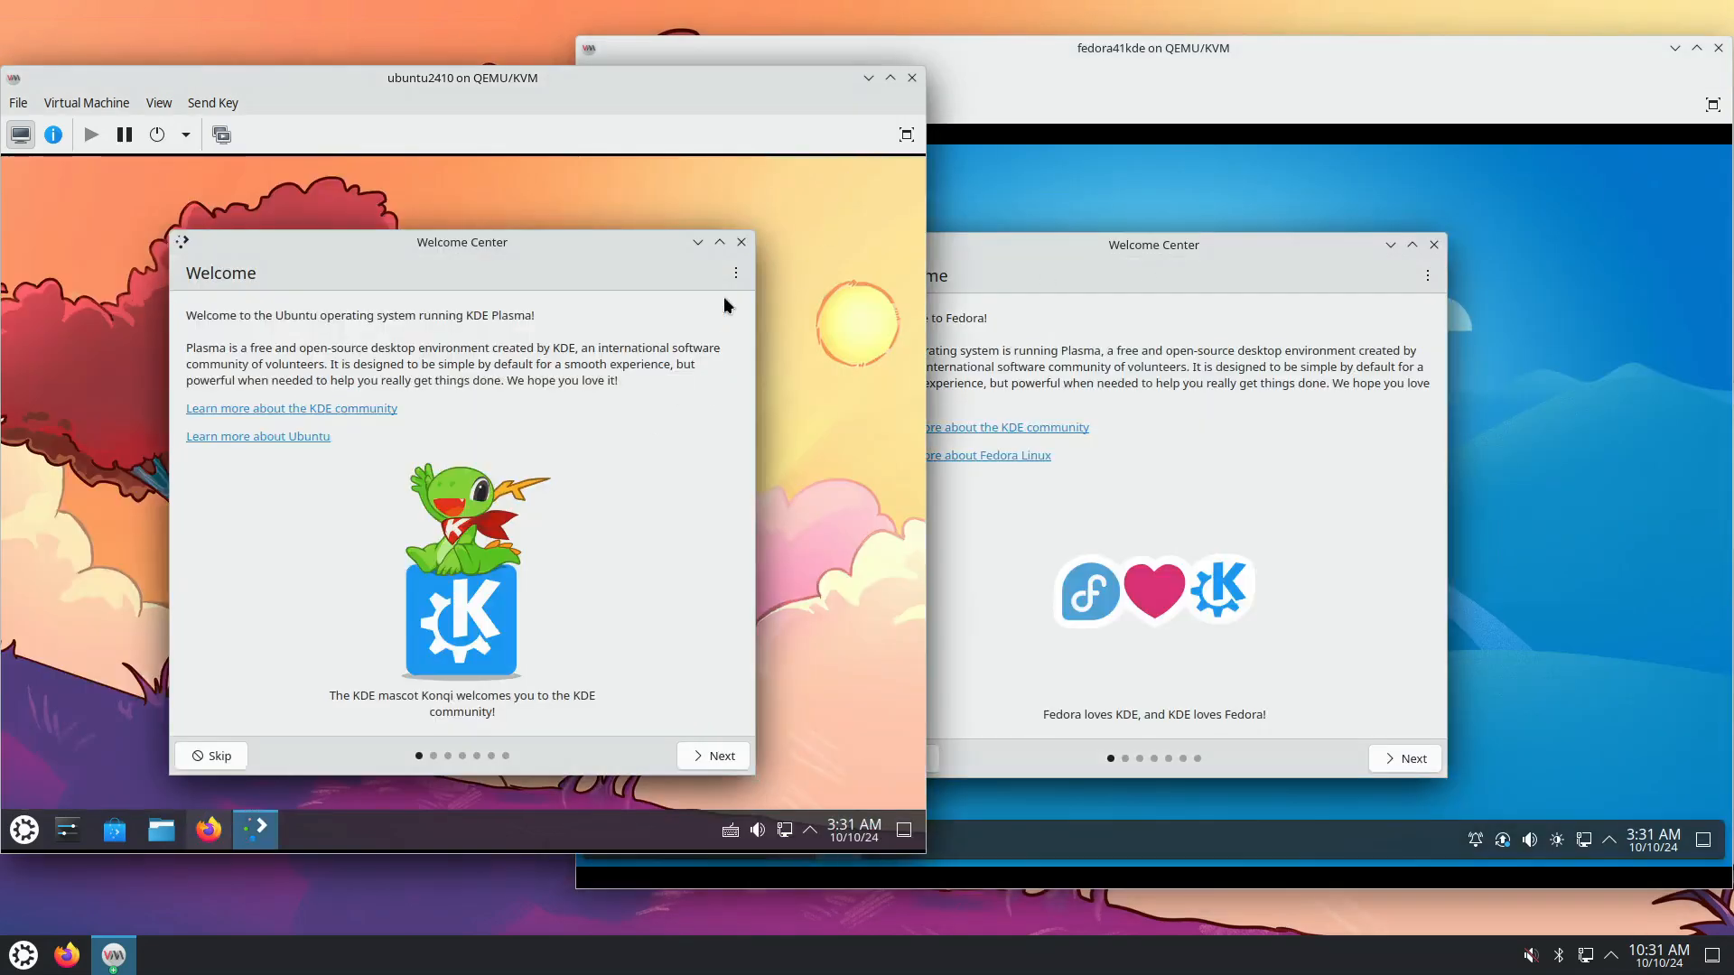
left_click(210, 832)
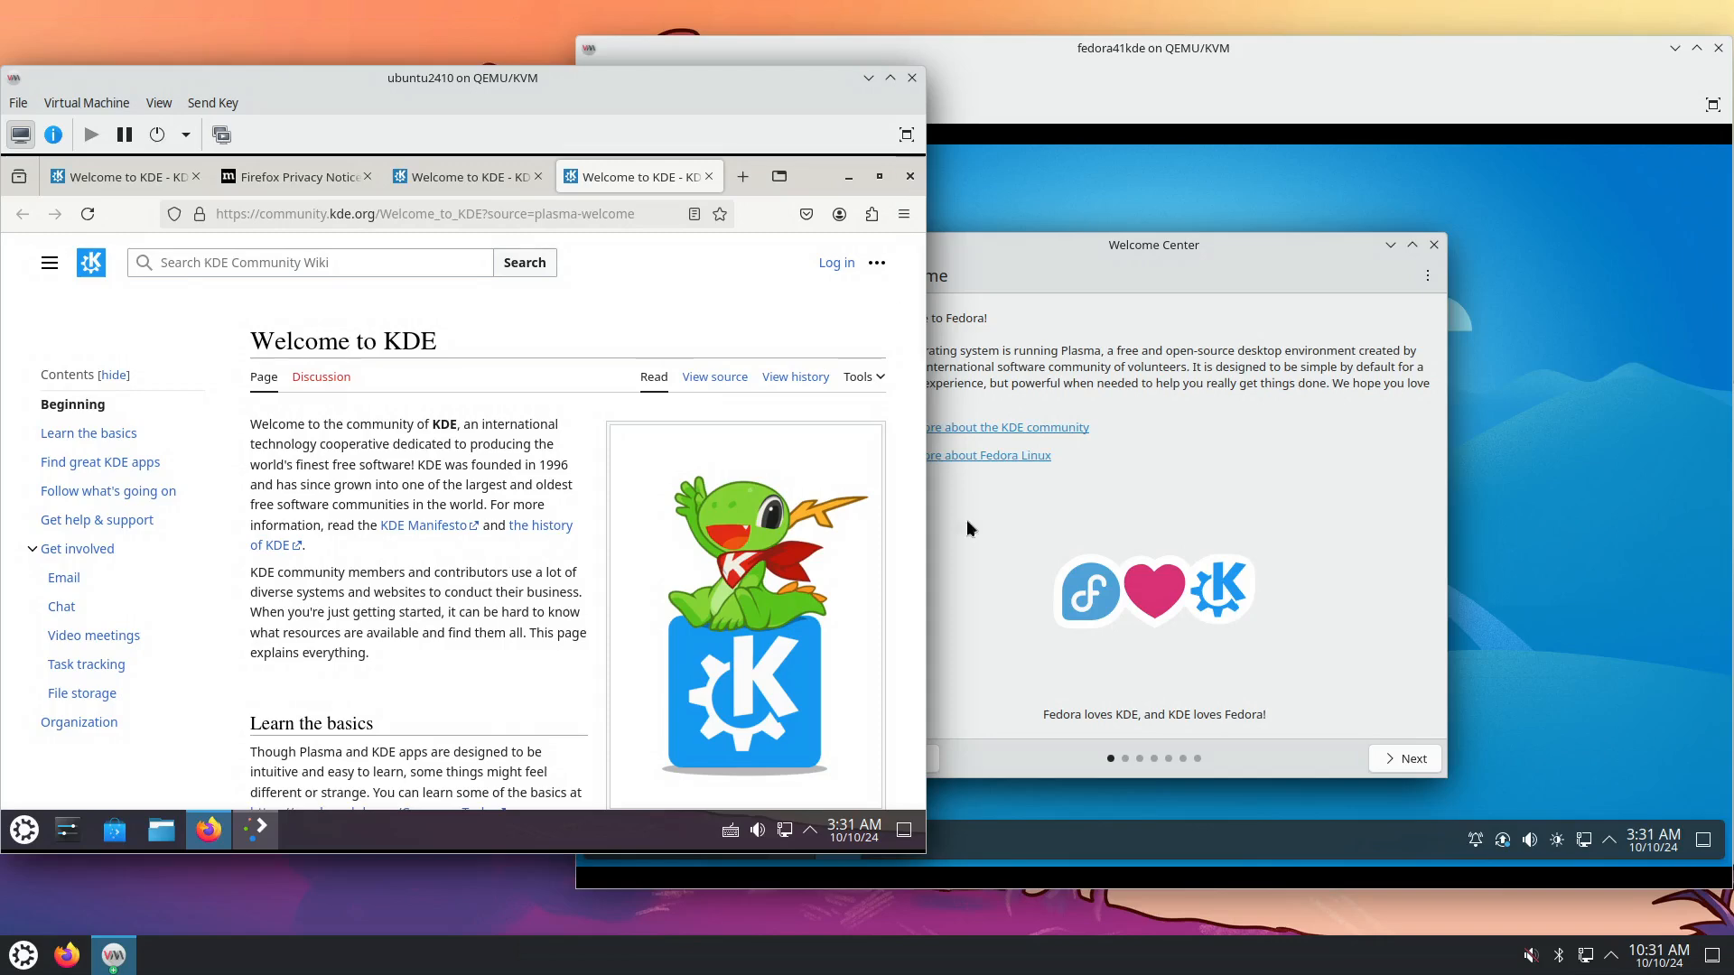
left_click(1488, 740)
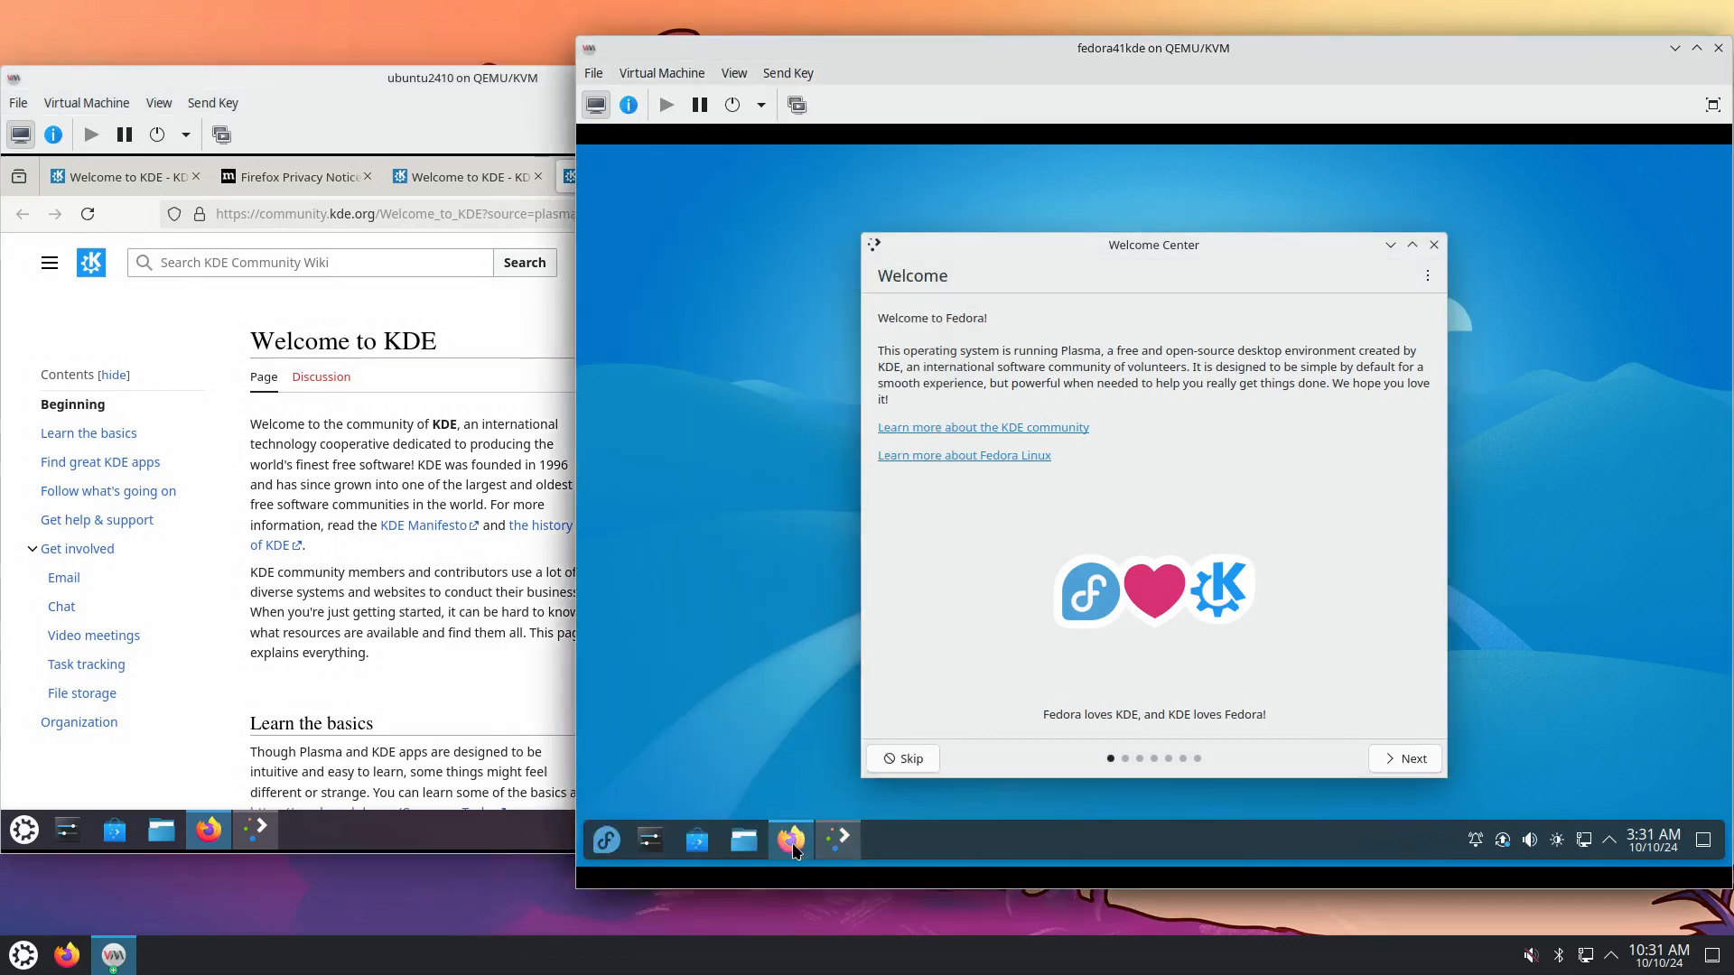
left_click(791, 839)
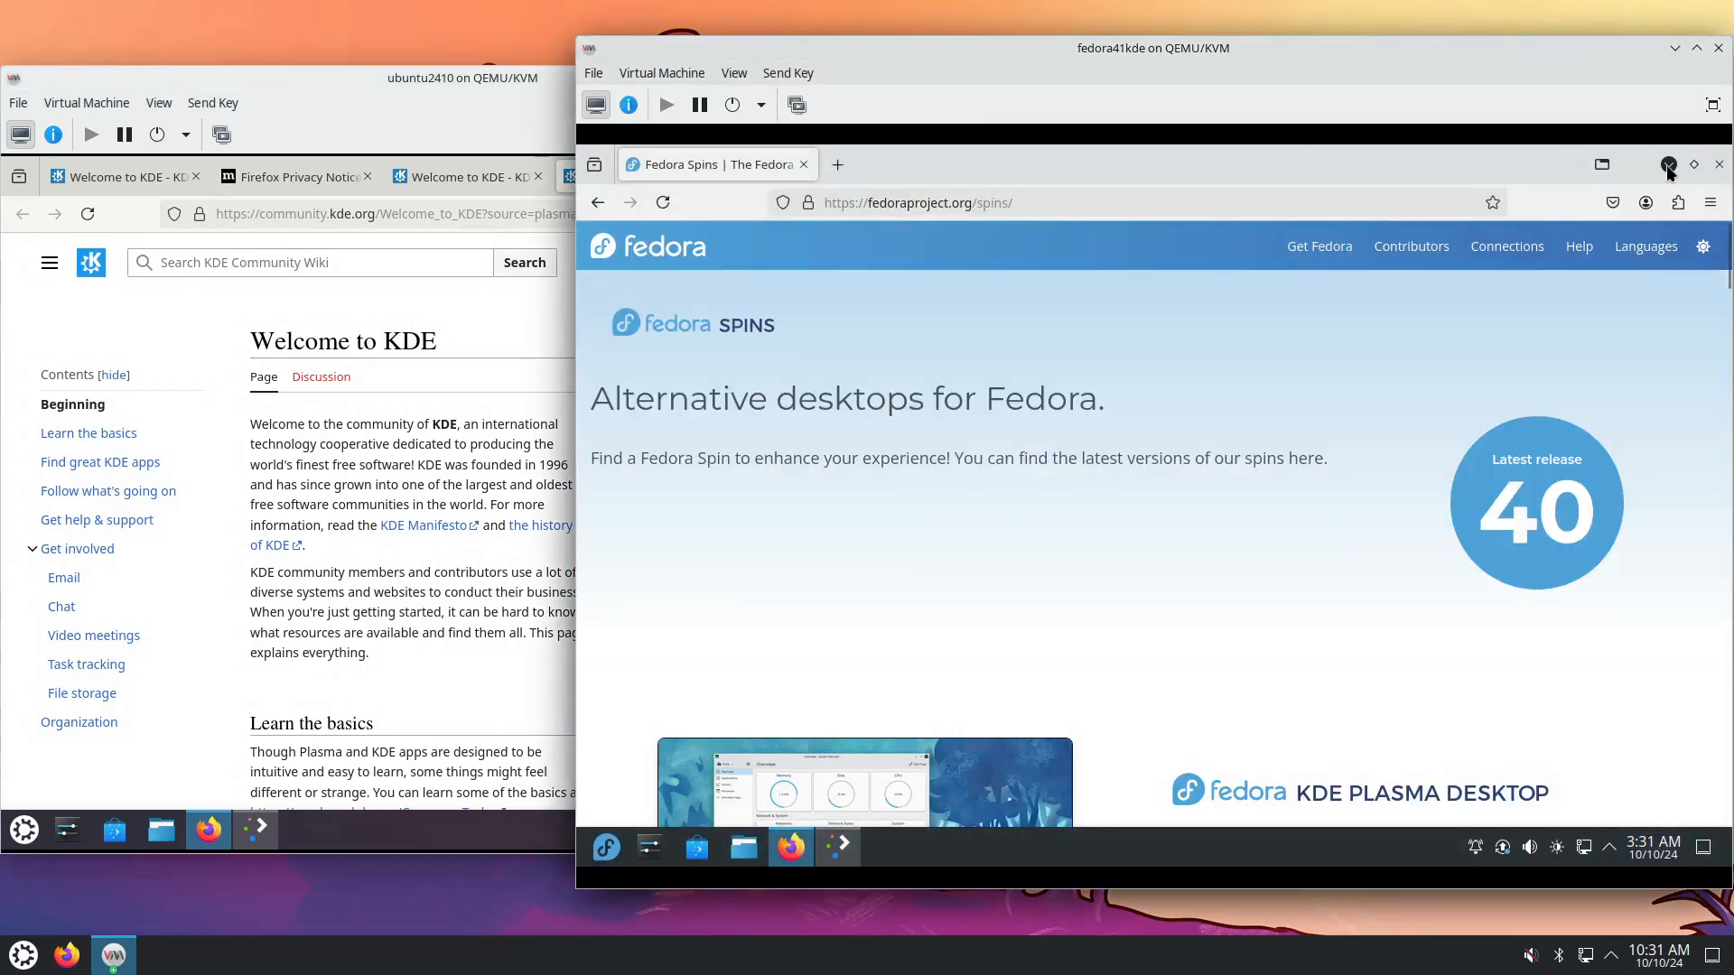
left_click(557, 437)
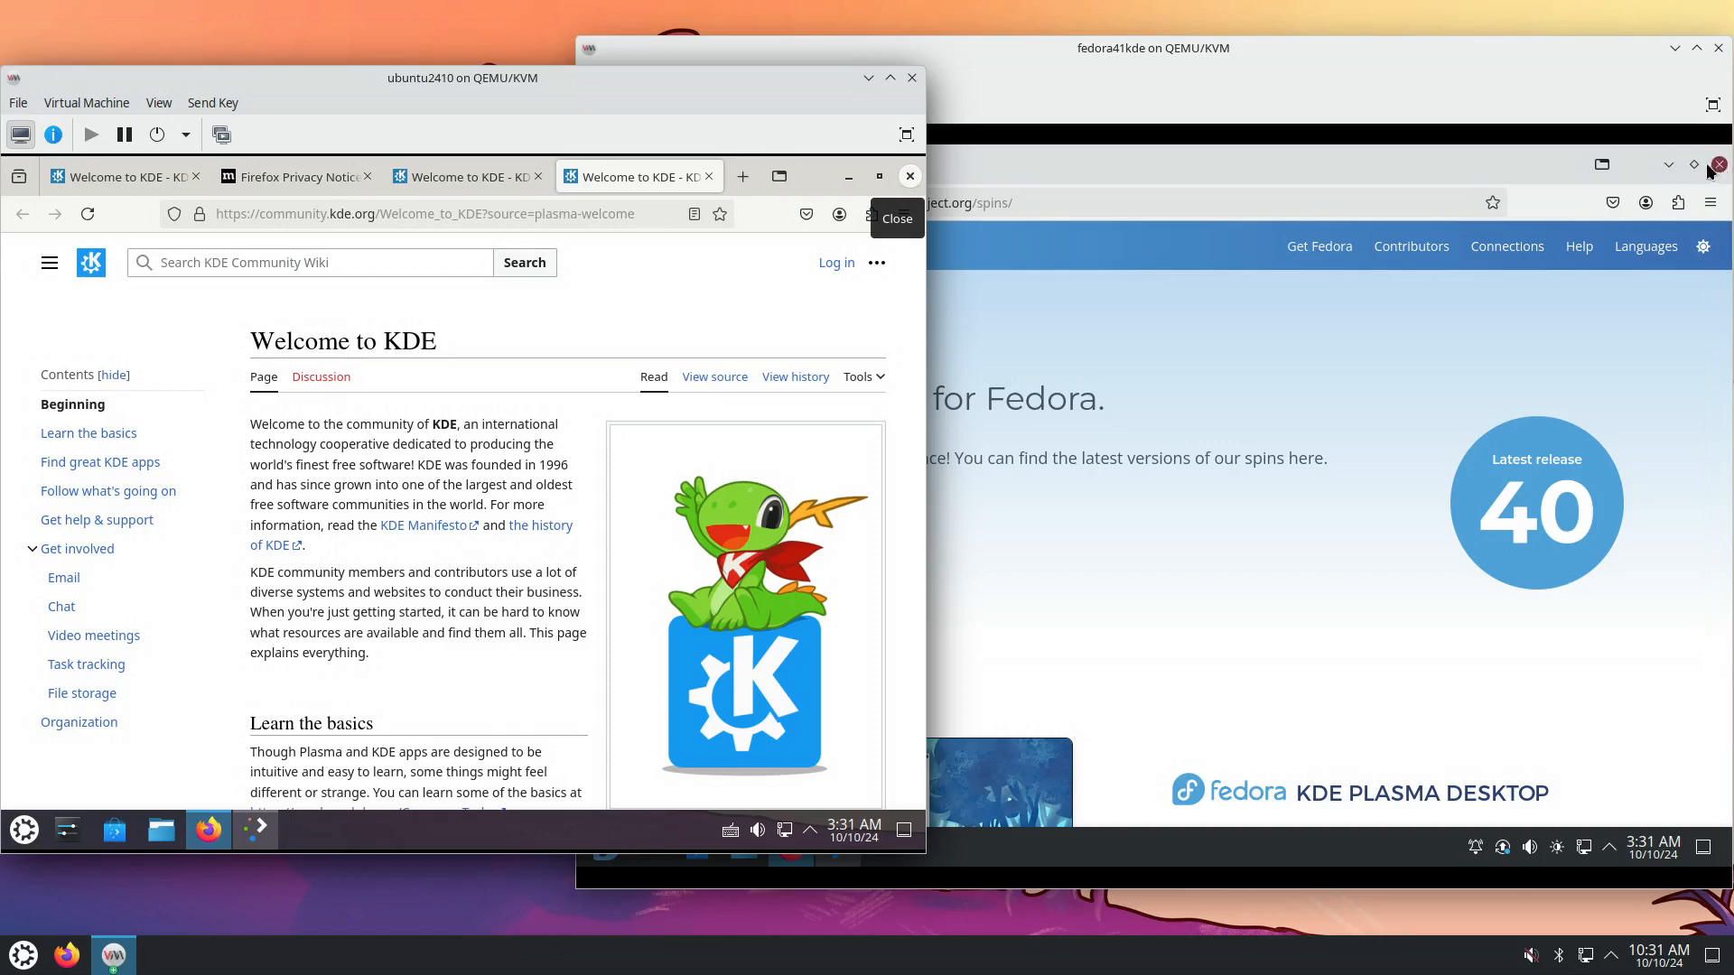
mouse_move(1507, 246)
left_click(1322, 708)
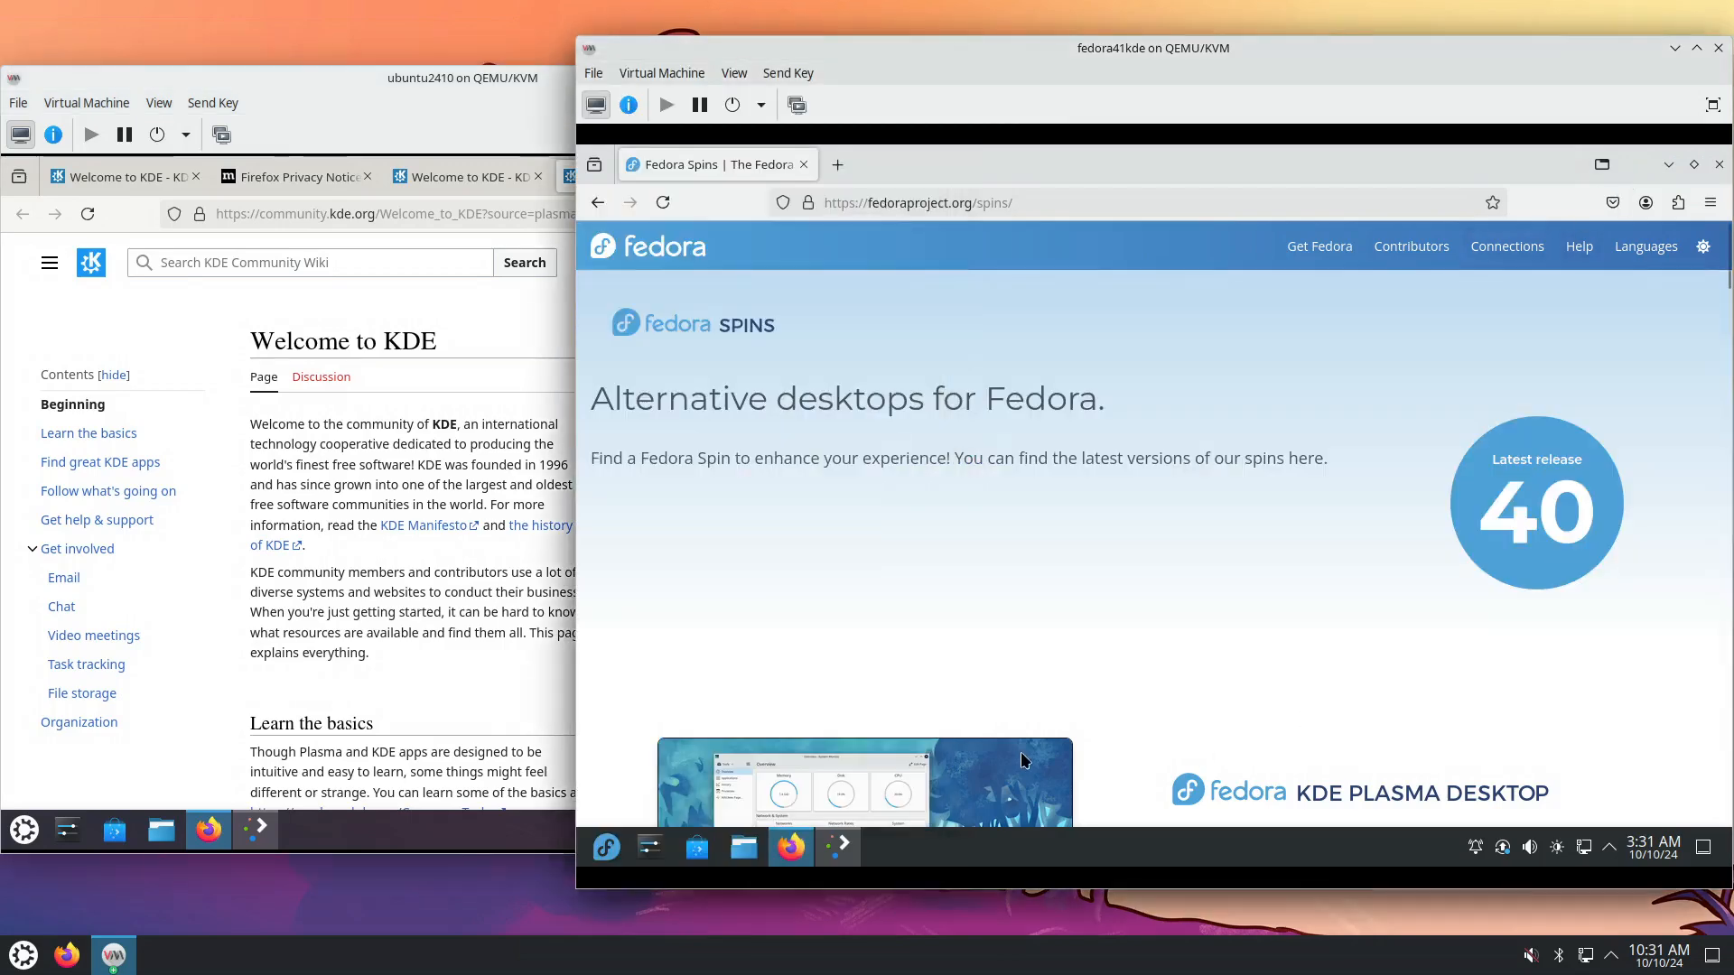
Open Dolphin at the Home folder and snap Firefox to the right half of the screen.
left_click(744, 851)
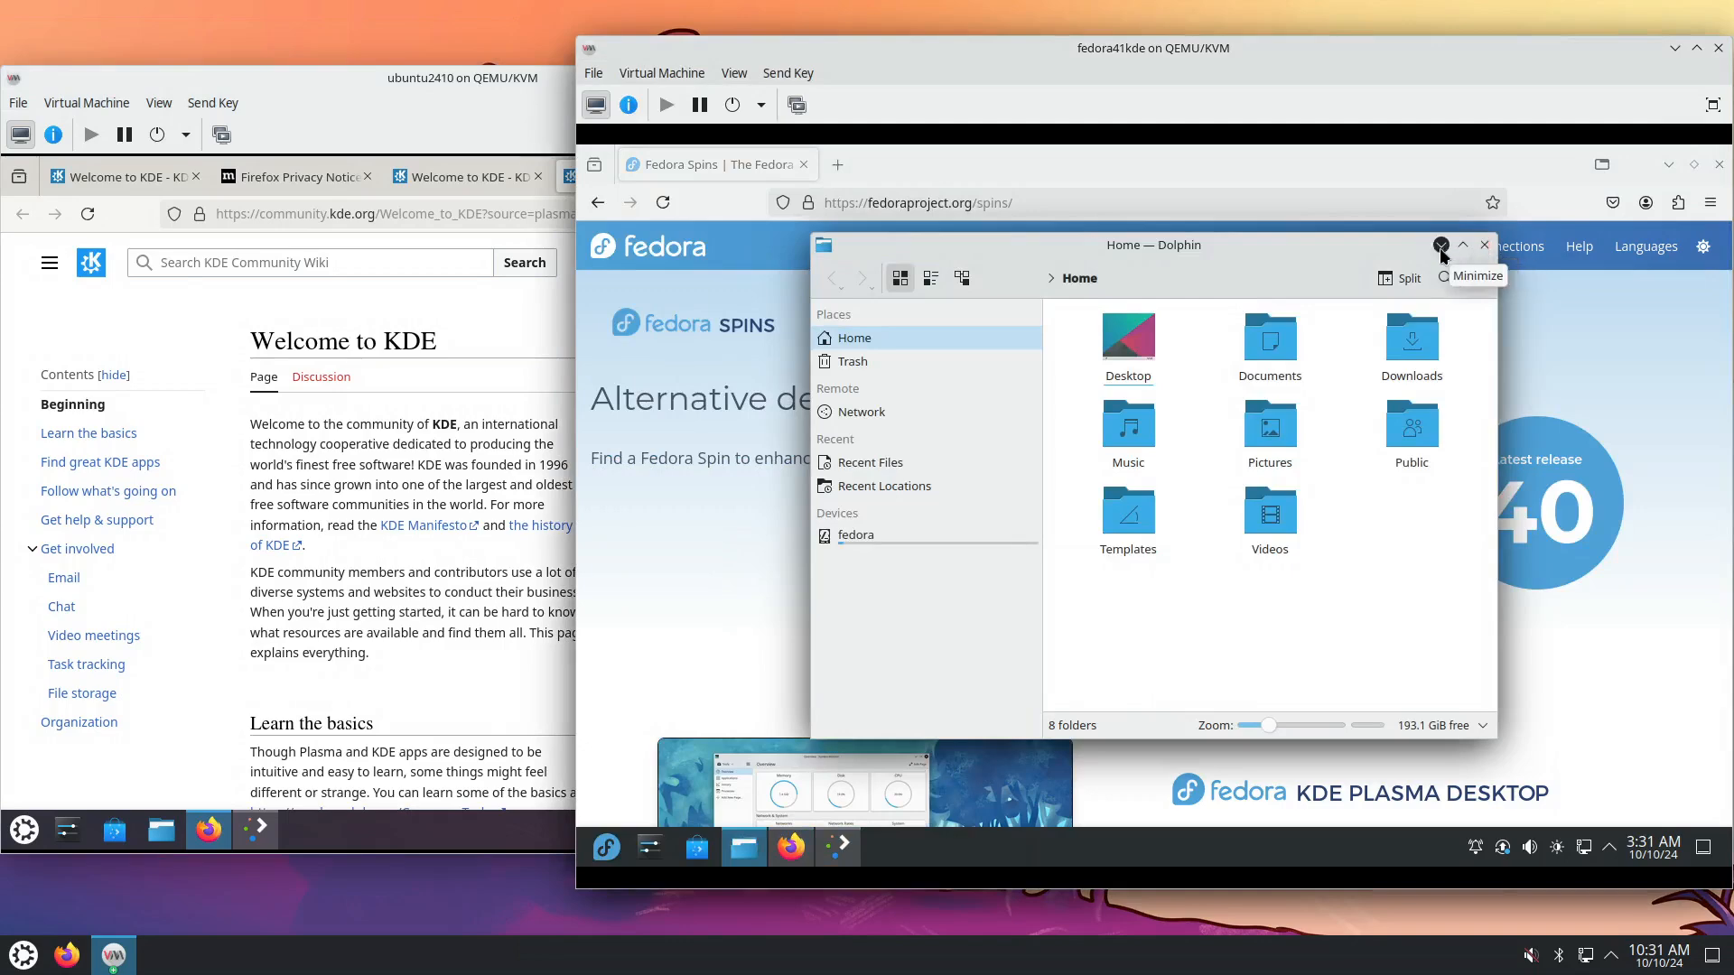
left_click_drag(1489, 163, 1728, 357)
left_click_drag(1083, 241, 578, 357)
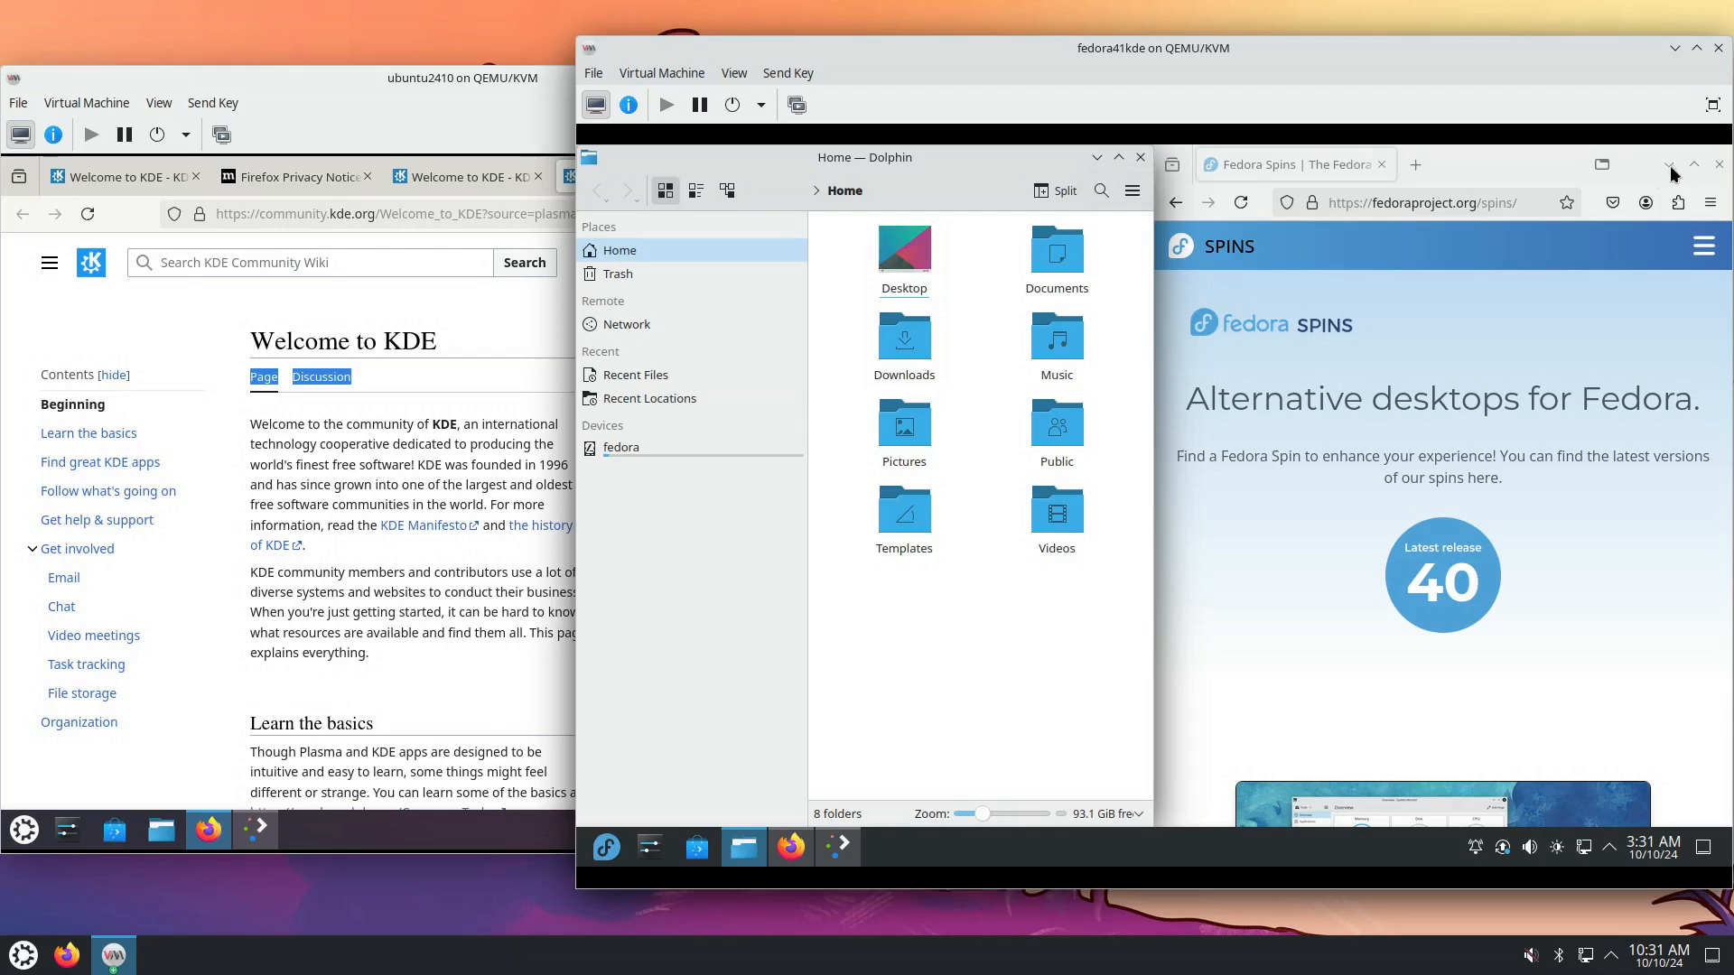
left_click(1631, 164)
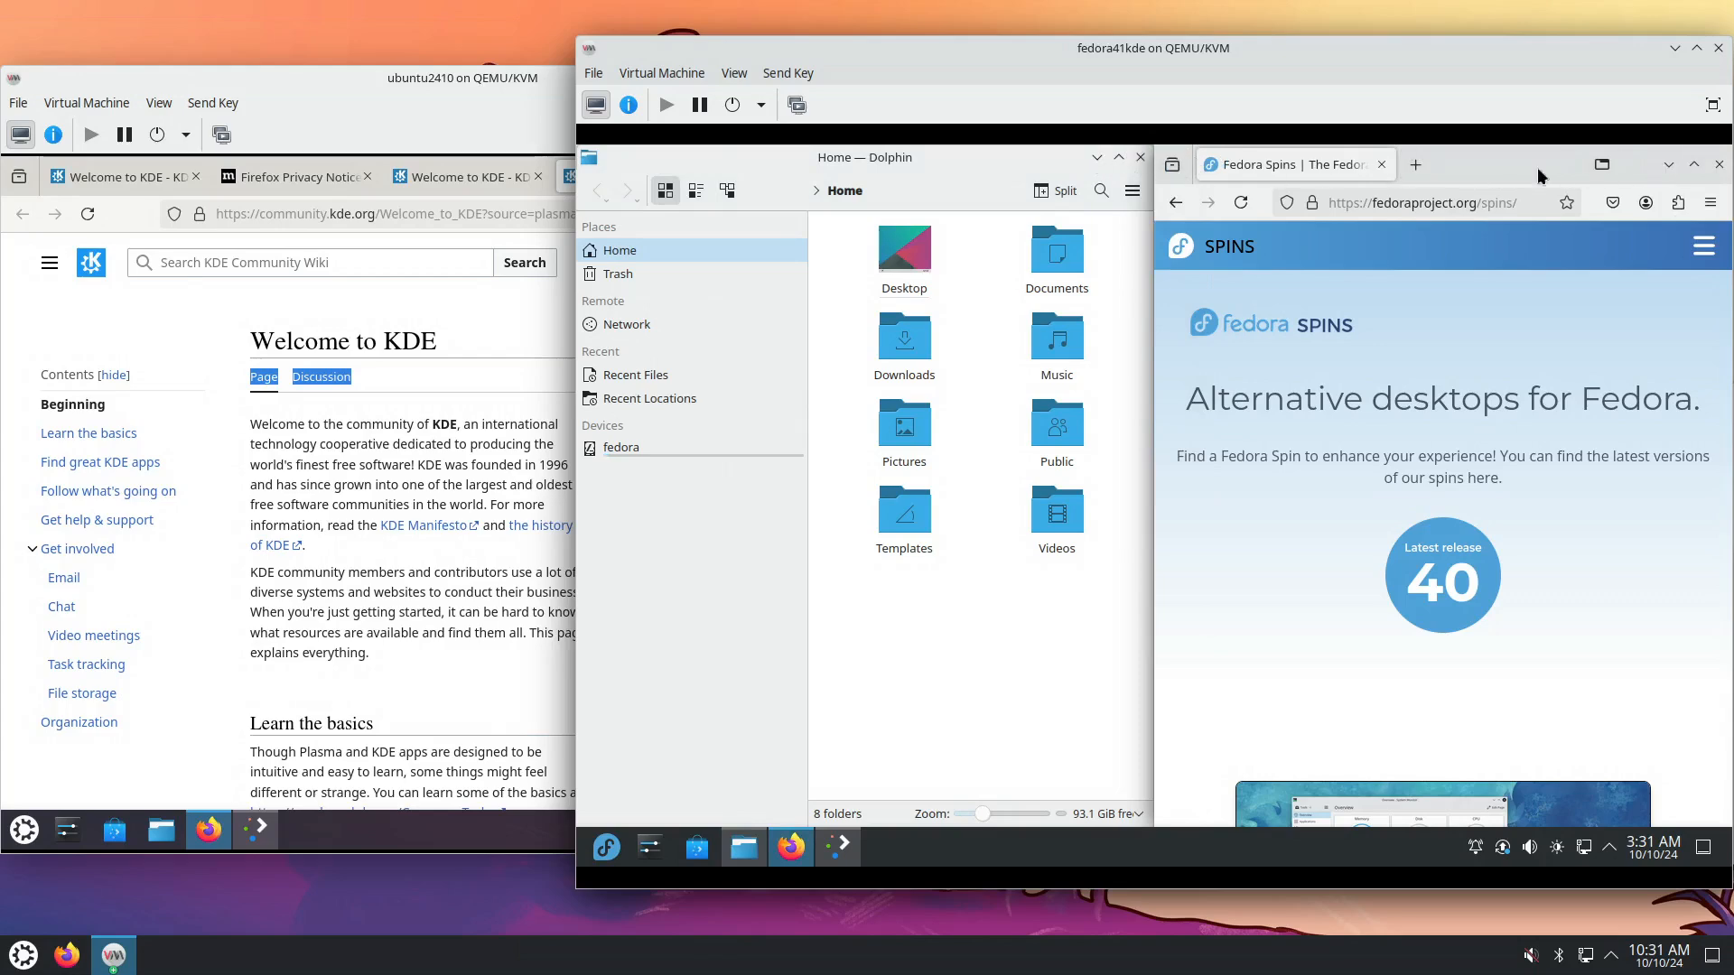
Maximize and minimize Dolphin, then restore it to half width beside Firefox.
left_click(1118, 159)
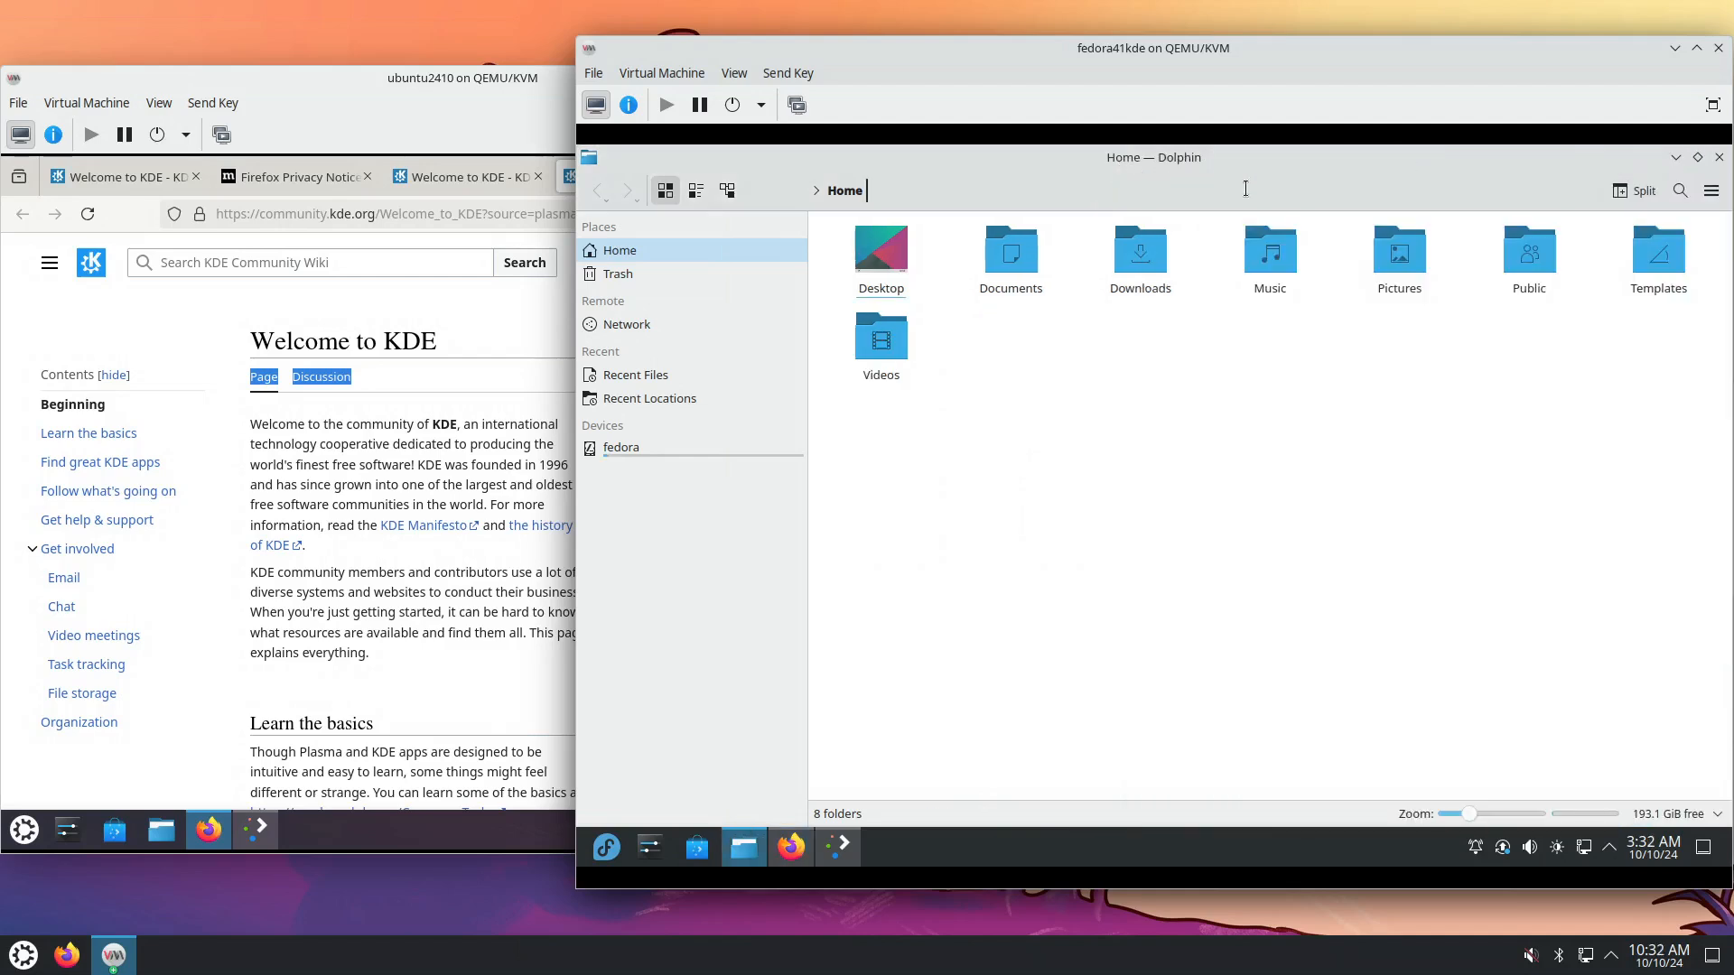
left_click(1675, 159)
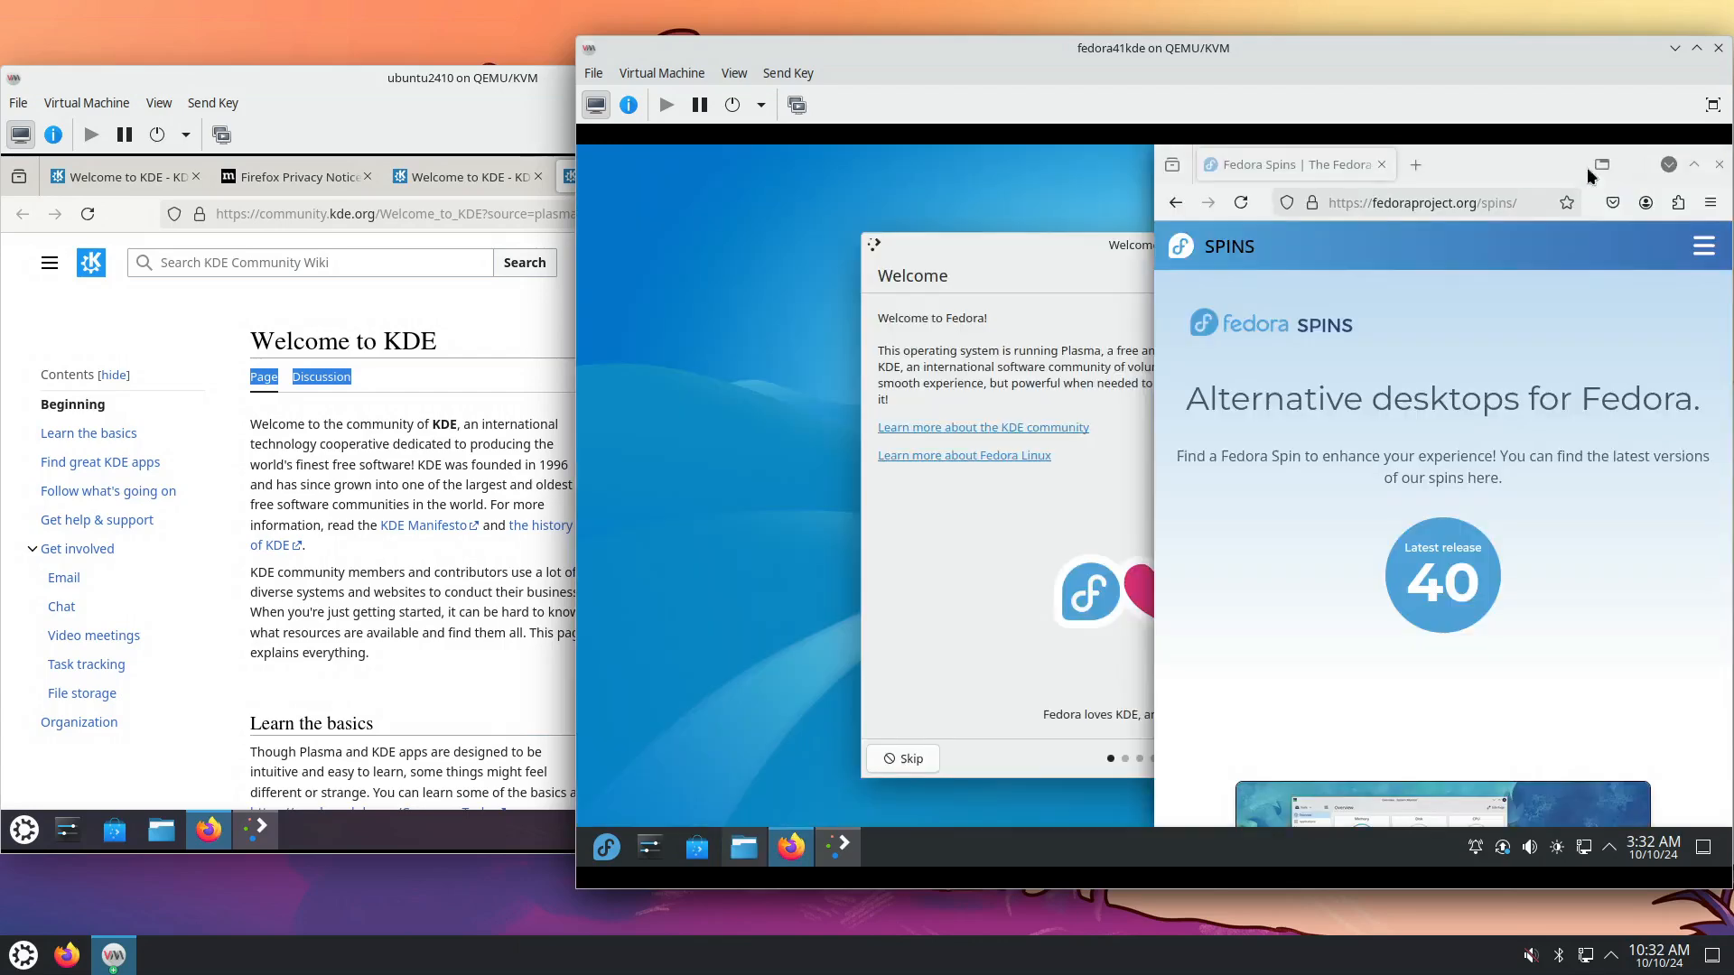
left_click(743, 847)
double_click(1128, 174)
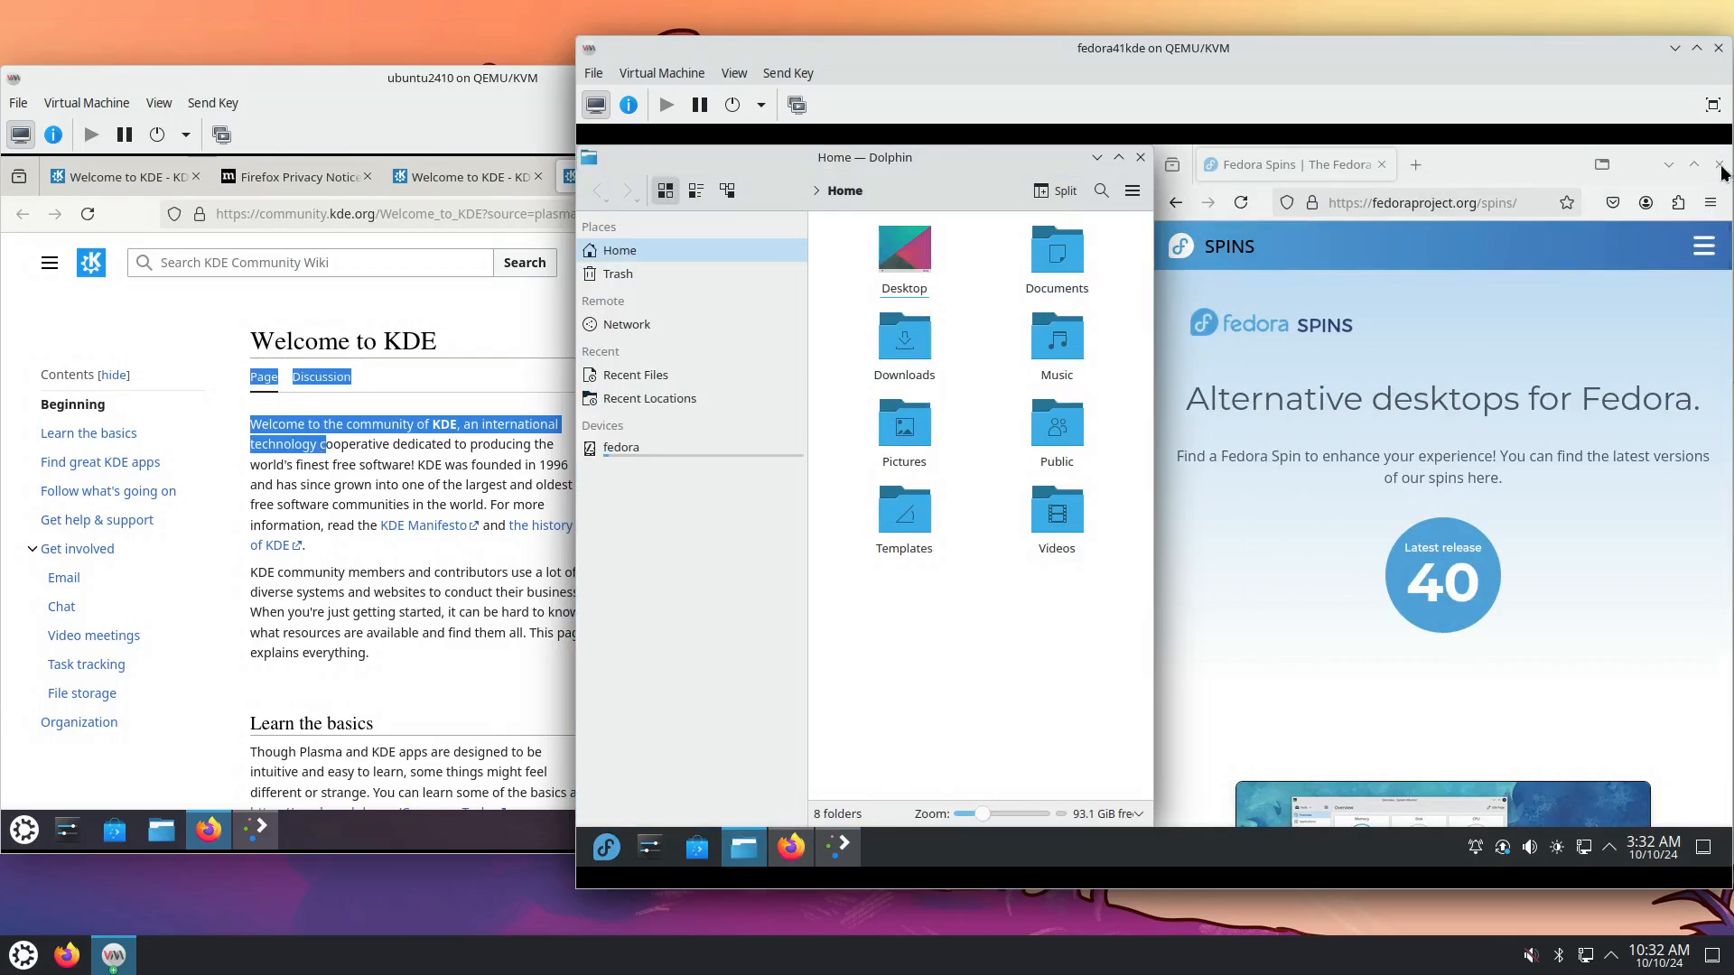
left_click(1646, 167)
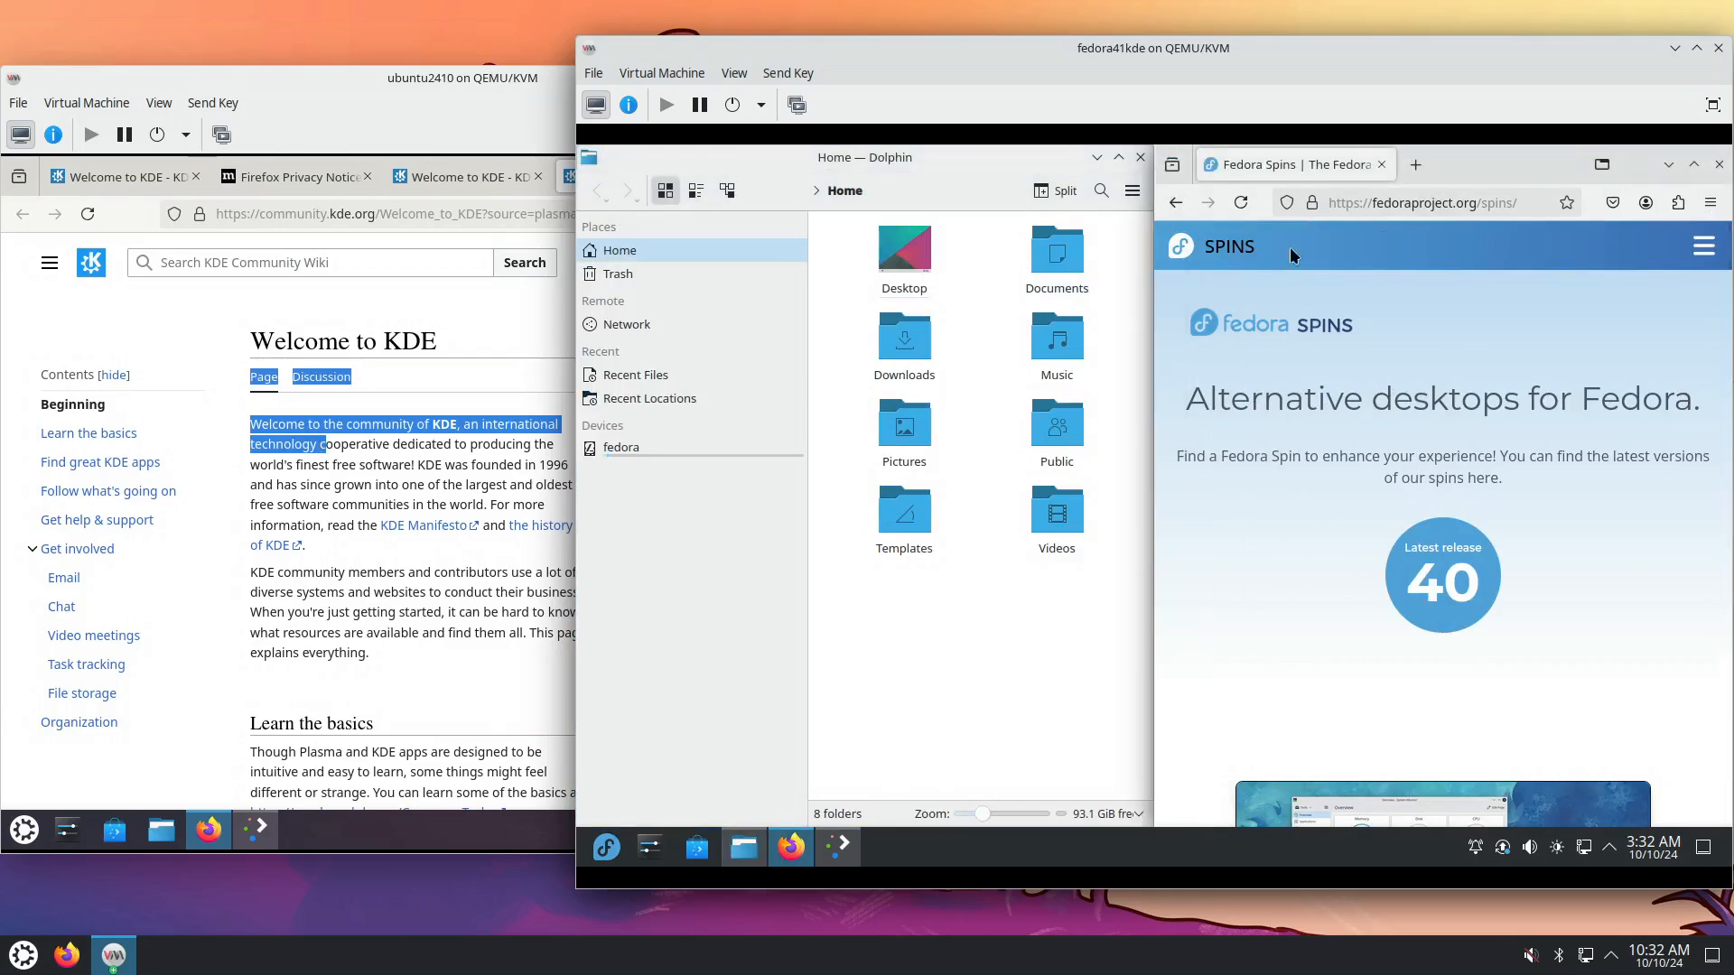